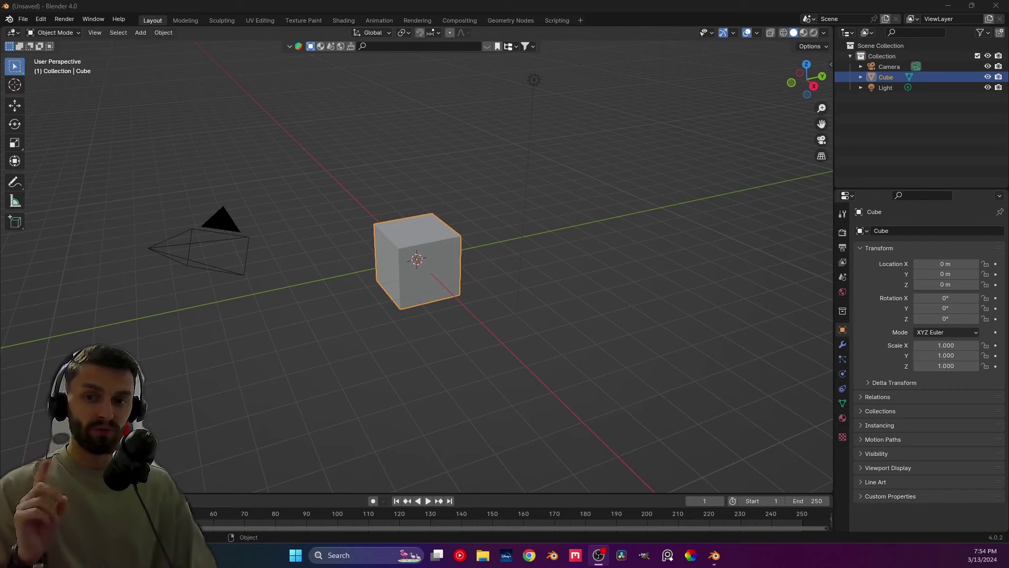
Delete the default cube, camera and light to leave an empty scene.
click(842, 233)
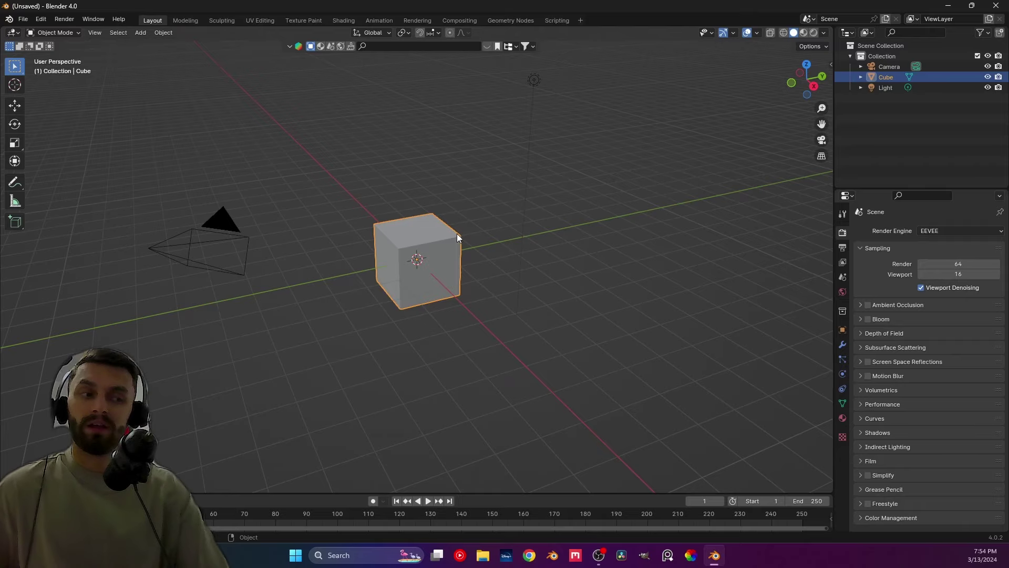
key(a)
key(x)
click(433, 249)
middle_drag(430, 251, 452, 289)
Add a Suzanne monkey mesh and frame it close in the view.
key(shift+a)
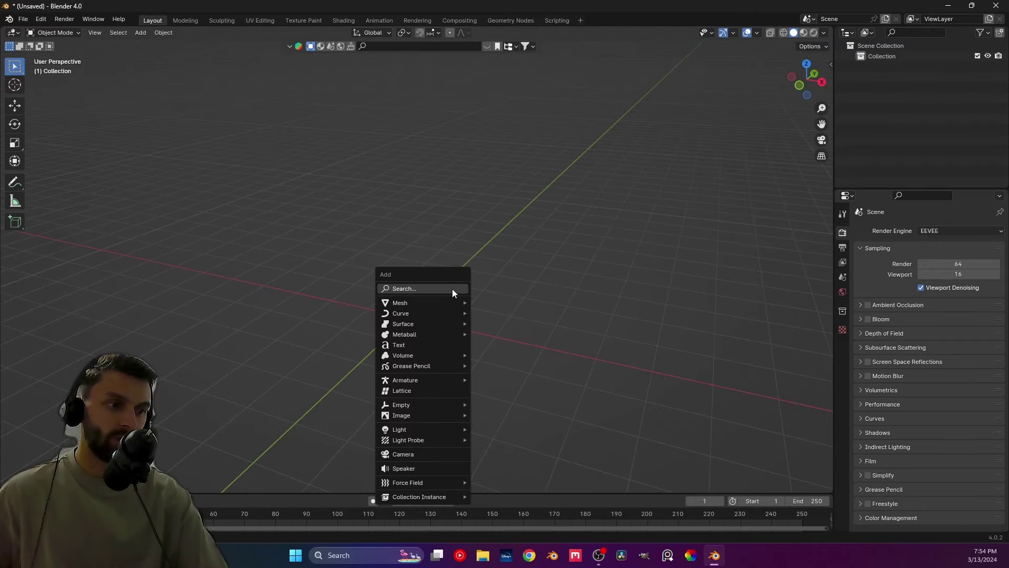
mouse_move(439, 300)
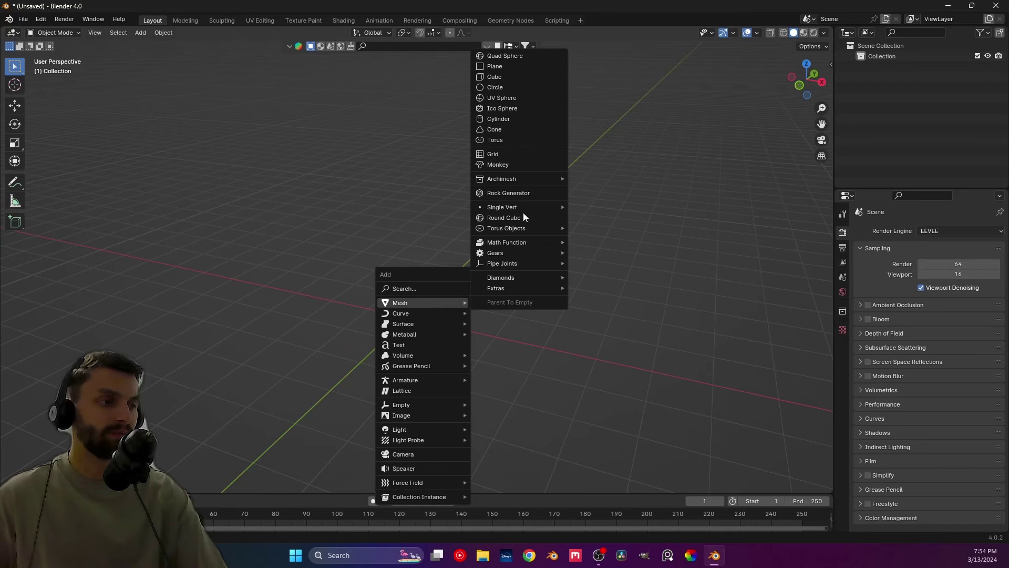
click(484, 166)
shift+middle_drag(400, 317, 454, 292)
middle_drag(454, 292, 407, 298)
scroll(446, 302, up, 2)
middle_drag(374, 360, 367, 363)
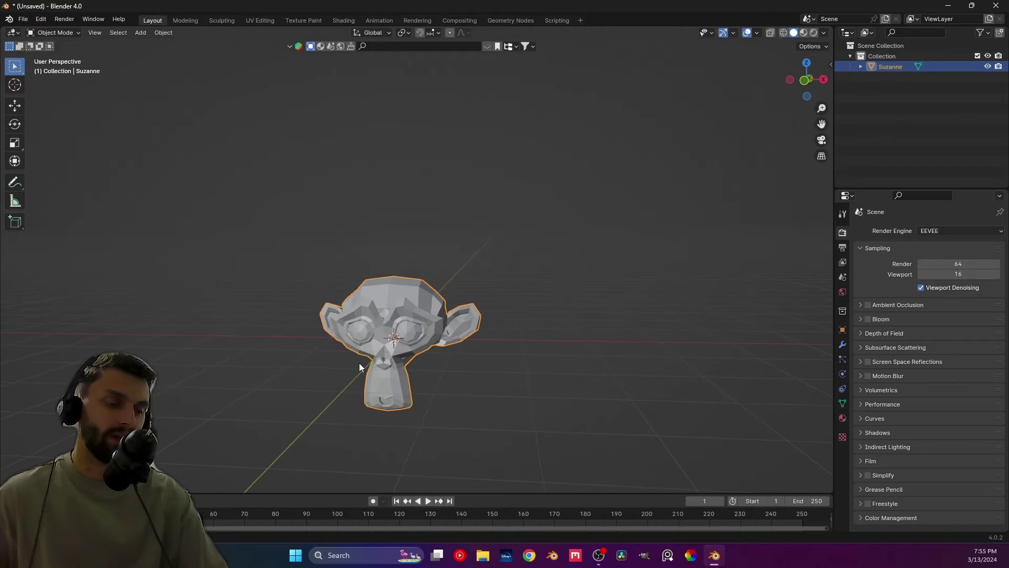
Shade Suzanne smooth and add a level-2 subdivision modifier with Ctrl+2.
right_click(368, 322)
key(Escape)
mouse_move(351, 296)
middle_down()
mouse_move(398, 308)
mouse_move(326, 310)
mouse_move(431, 310)
middle_up()
right_click(398, 308)
click(392, 297)
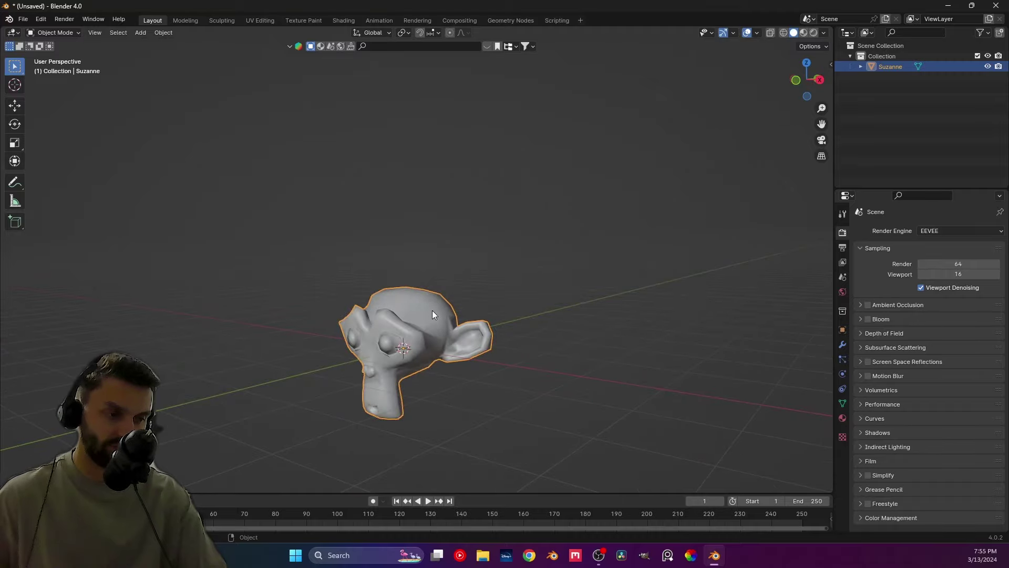
key(ctrl+2)
click(474, 262)
mouse_move(474, 261)
middle_down()
mouse_move(361, 300)
mouse_move(499, 291)
mouse_move(328, 291)
mouse_move(456, 295)
mouse_move(412, 330)
mouse_move(432, 298)
middle_up()
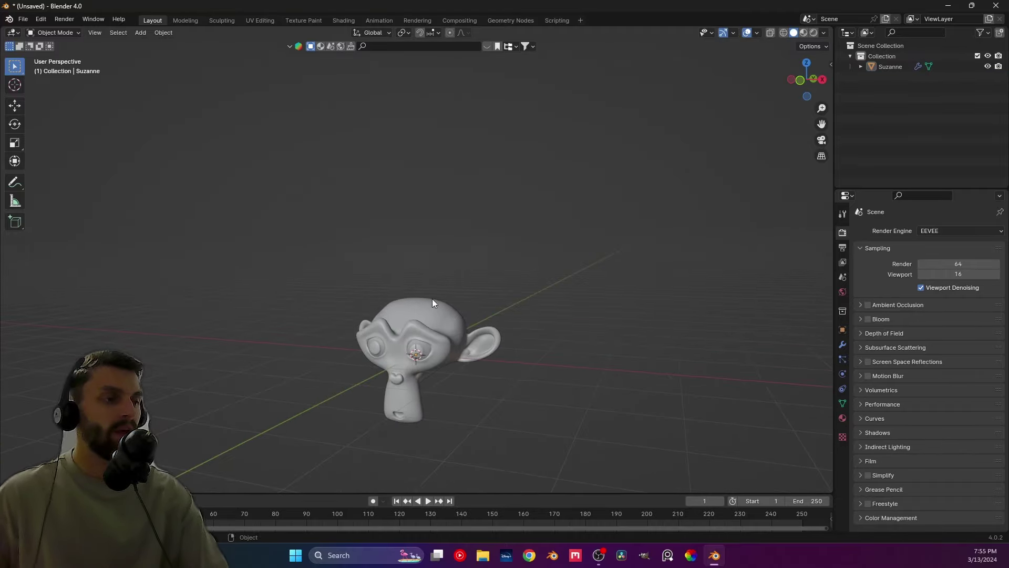
Switch to the Shading workspace and merge away the file browser and image editor areas.
click(345, 18)
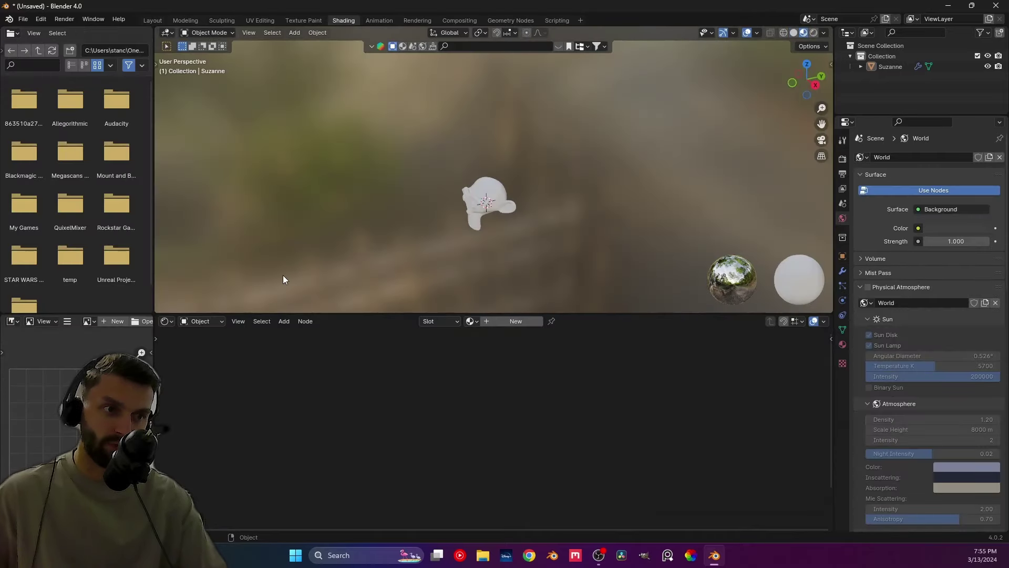
drag(156, 29, 129, 58)
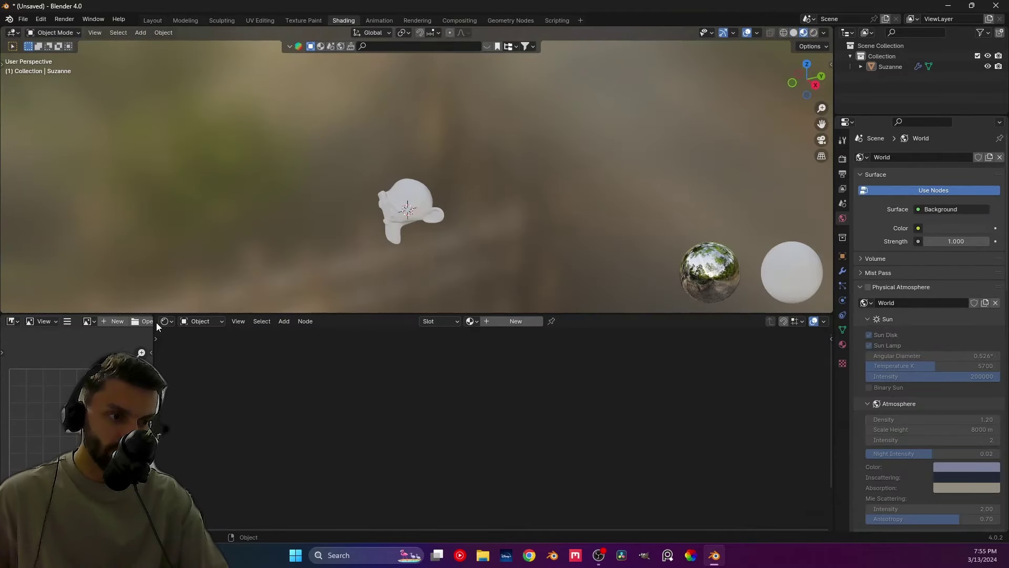
drag(157, 317, 135, 318)
middle_drag(205, 278, 380, 213)
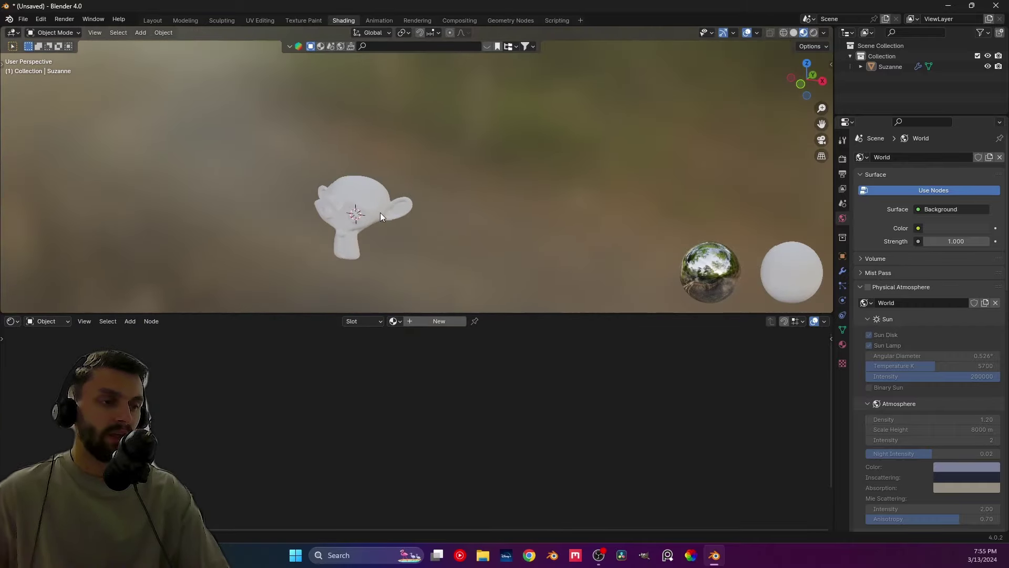
Create a new material named 'Toon Suzanne' and move its Principled BSDF node far left.
click(434, 322)
double_click(416, 321)
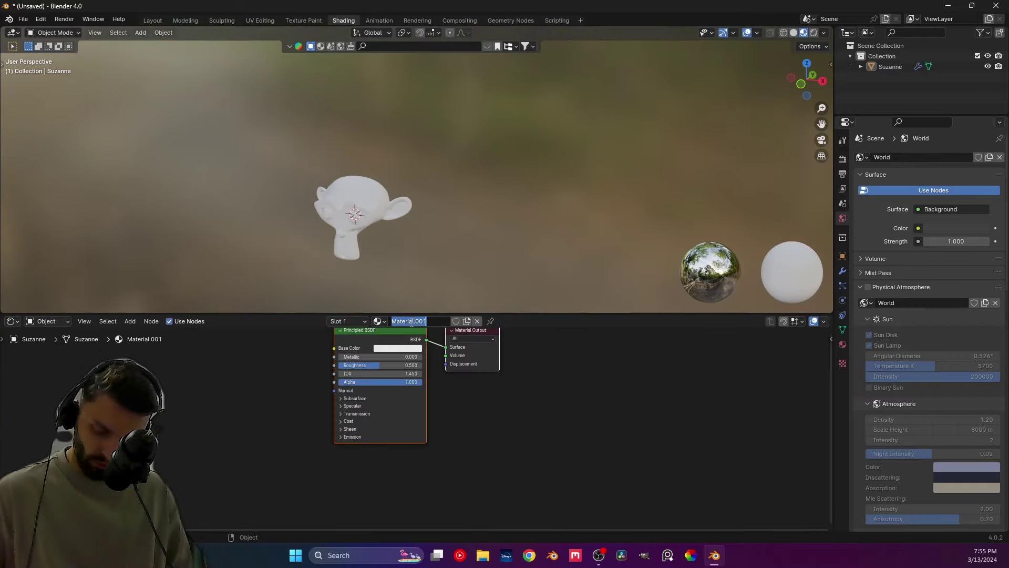
text(Toon Sh)
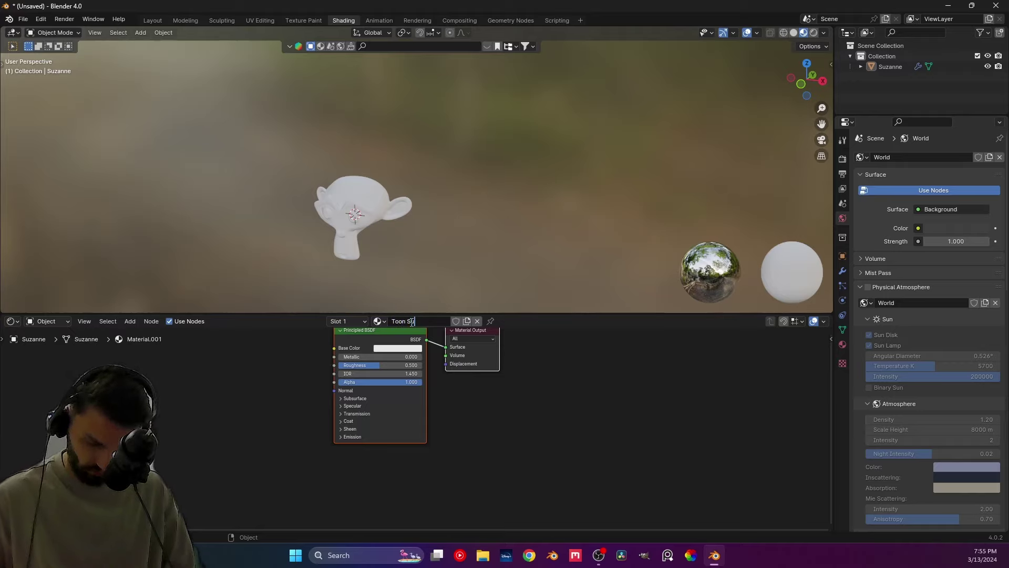
text(zanne)
key(Return)
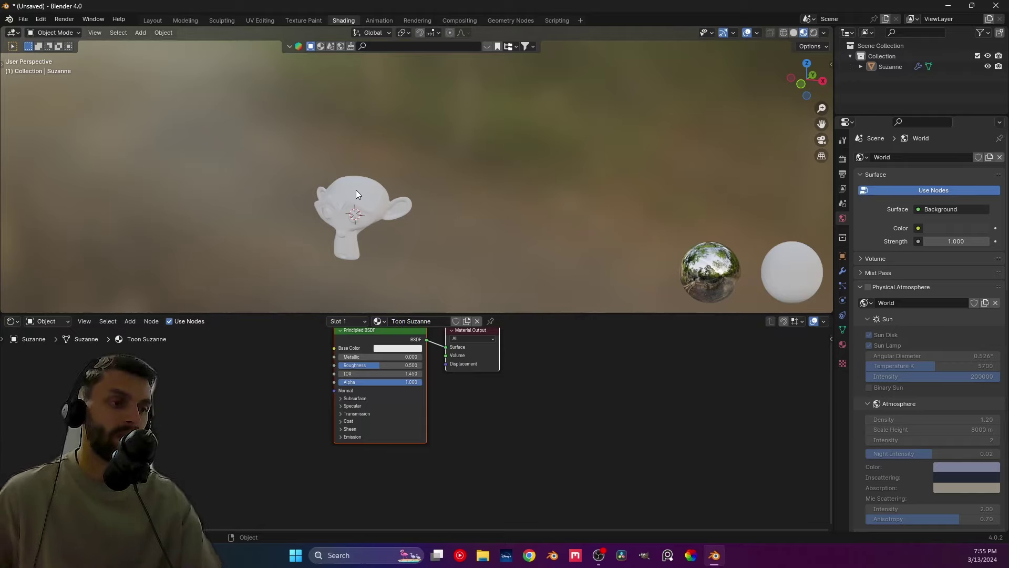
mouse_move(356, 194)
middle_down()
mouse_move(371, 219)
mouse_move(352, 213)
mouse_move(369, 182)
middle_up()
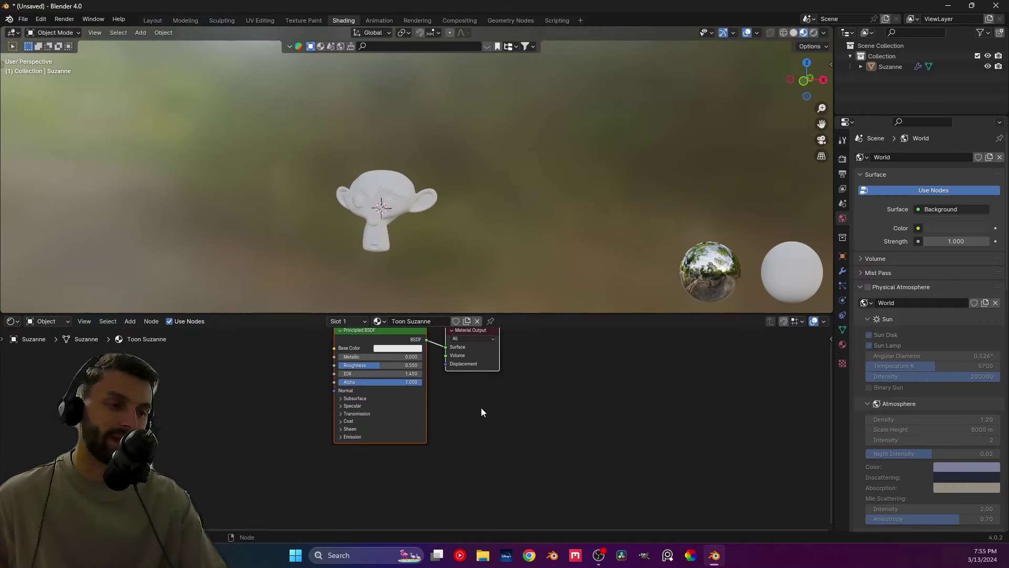
middle_drag(507, 418, 539, 446)
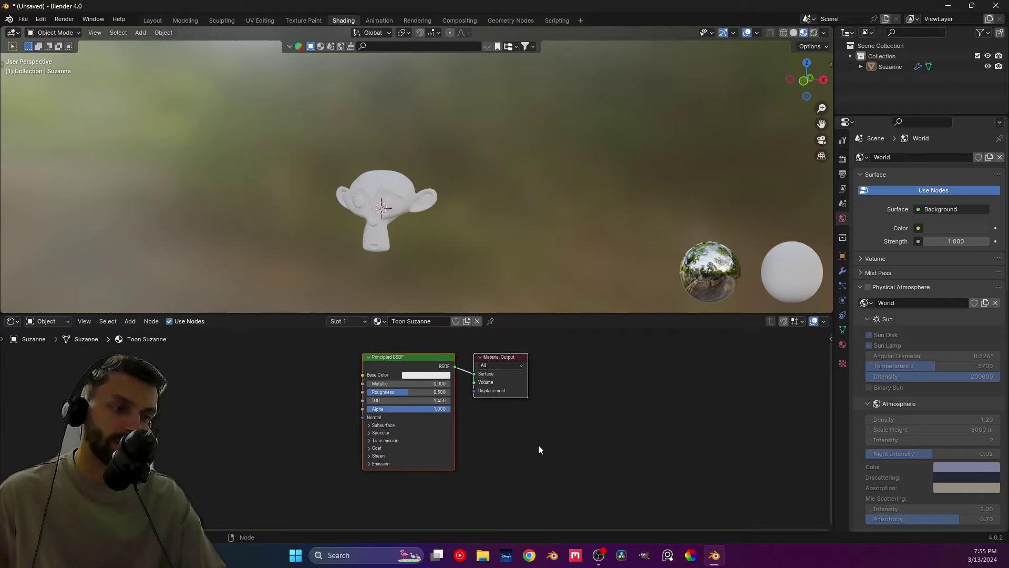
drag(392, 361, 146, 365)
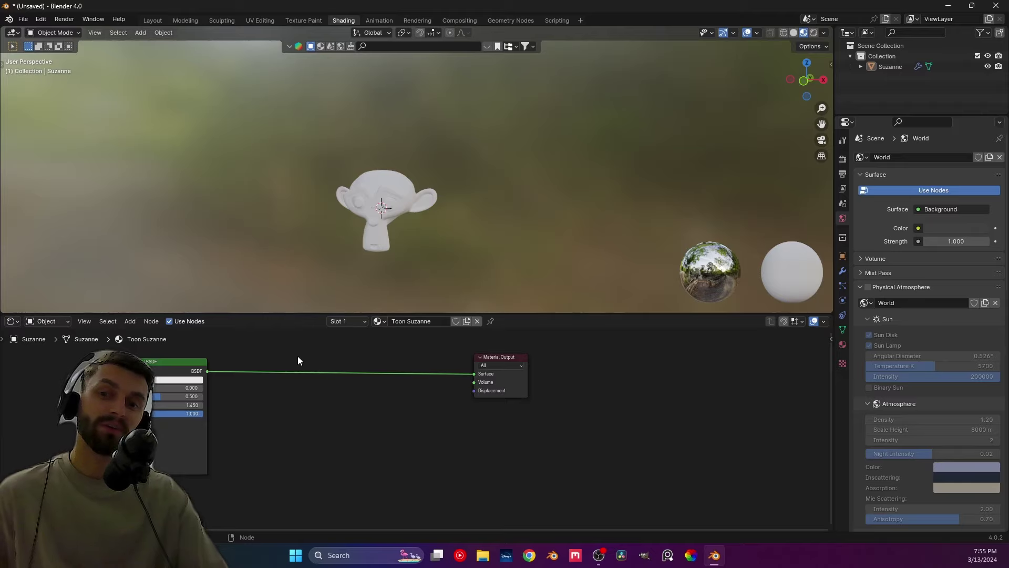
Drag the Material Output node to the far right of the node editor.
drag(515, 359, 646, 379)
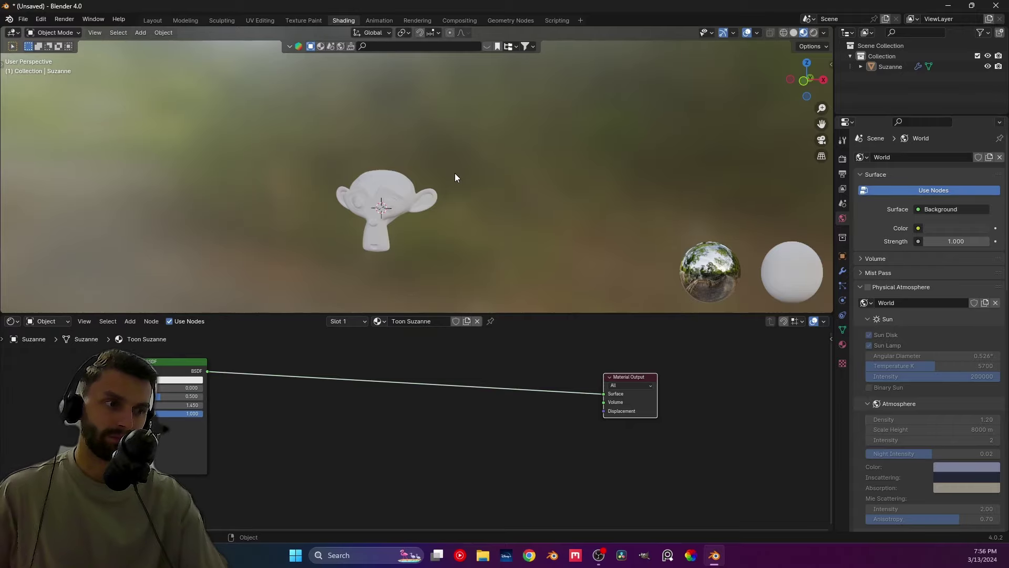
Back in the Layout workspace, add a point light and raise it above Suzanne.
middle_drag(452, 175, 400, 190)
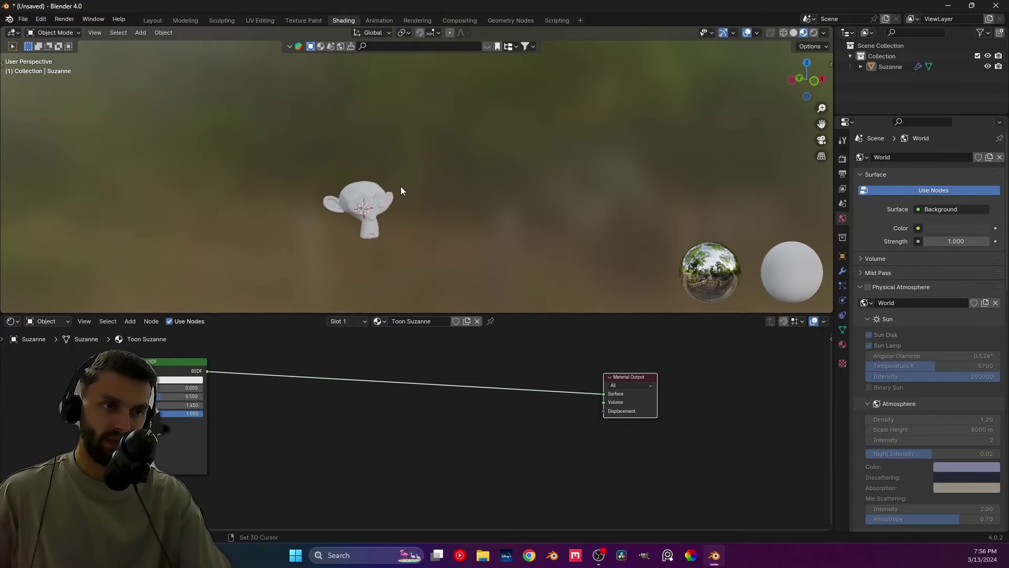
click(151, 20)
mouse_move(315, 203)
middle_down()
mouse_move(229, 191)
mouse_move(216, 261)
mouse_move(352, 281)
middle_up()
key(shift+a)
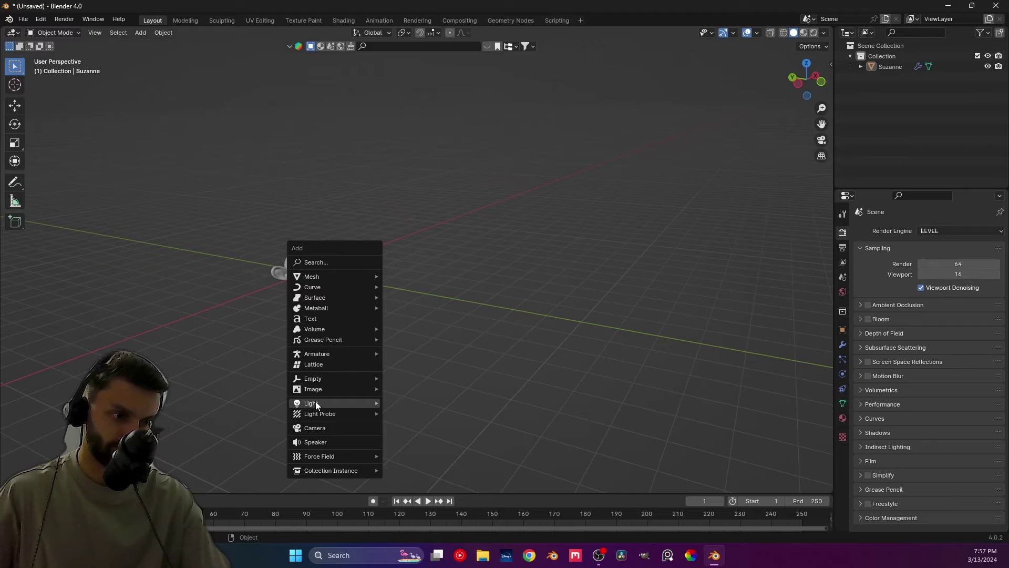
mouse_move(317, 405)
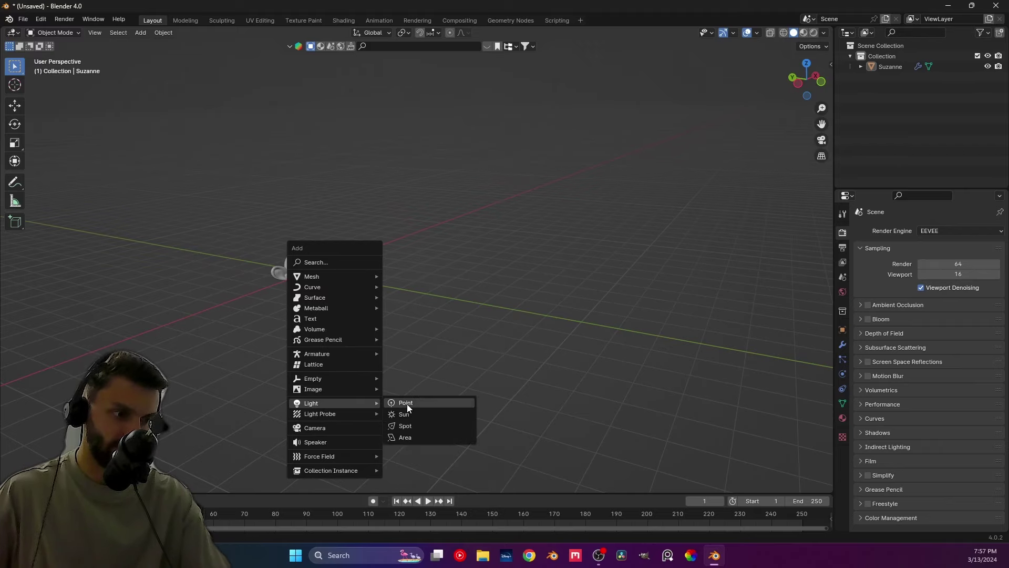
click(407, 403)
key(g)
key(y)
key(z)
click(410, 219)
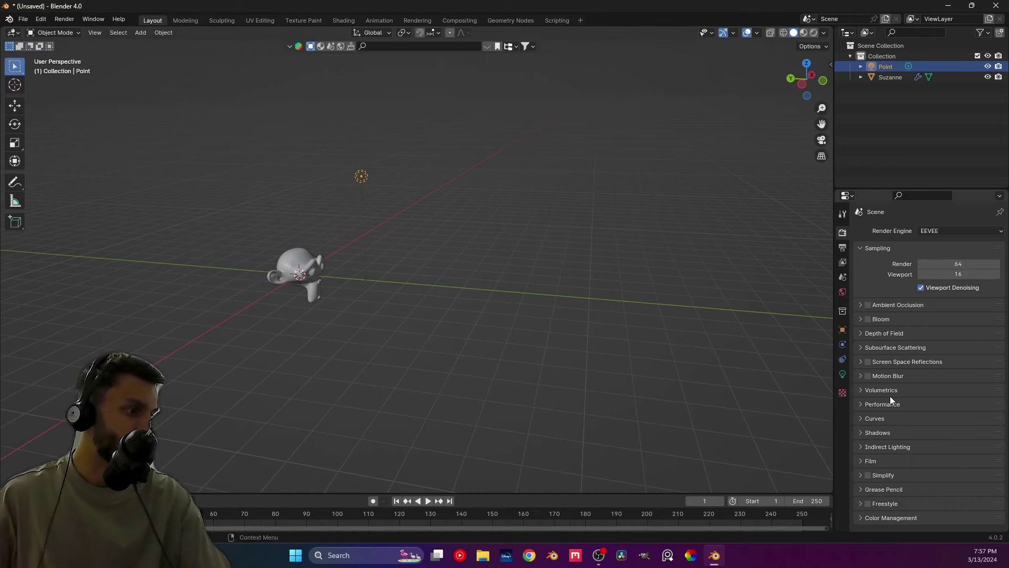
Set the point light's power to 1000 W.
click(843, 374)
click(928, 292)
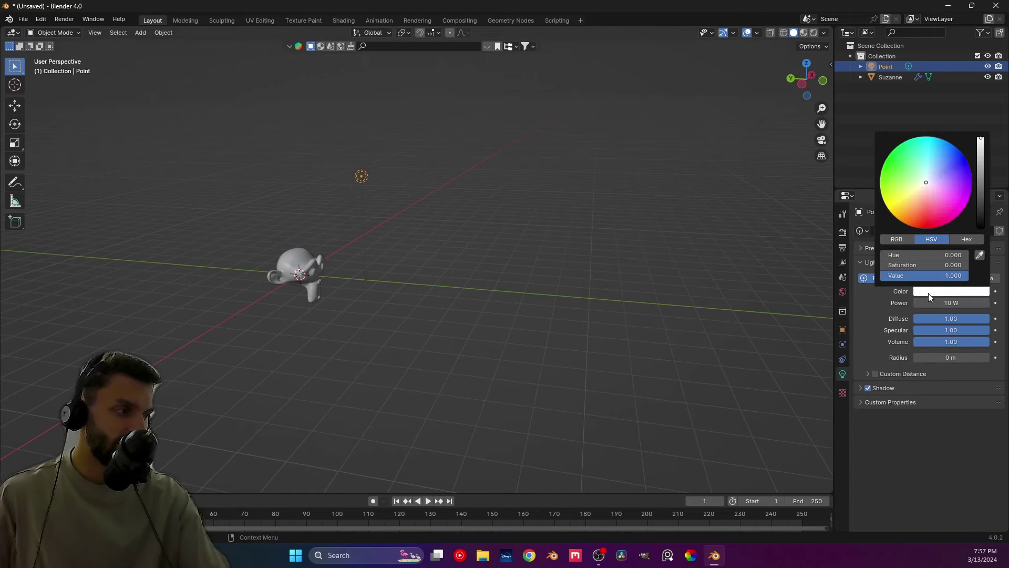
click(950, 303)
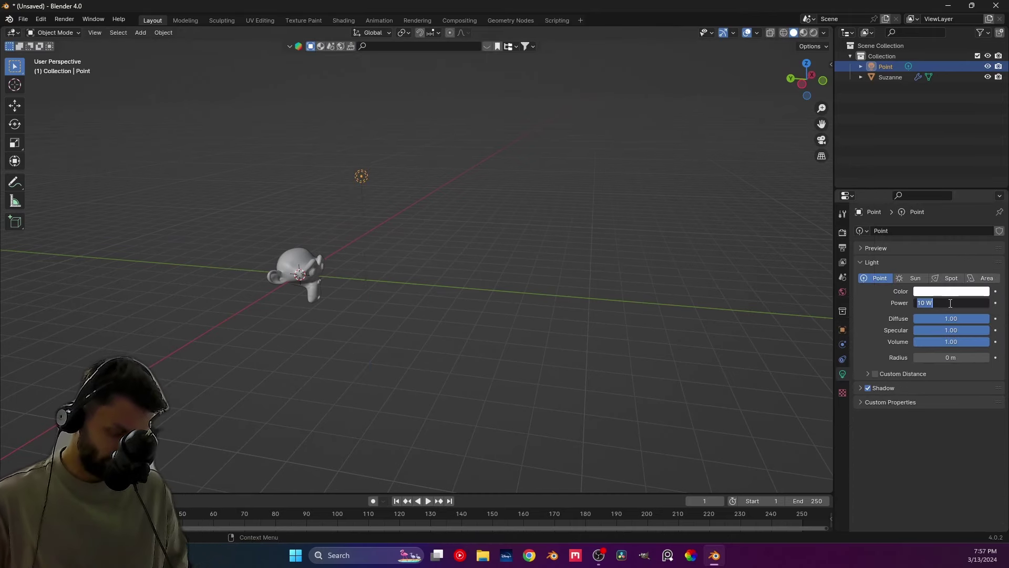
text(1000)
key(Return)
click(565, 183)
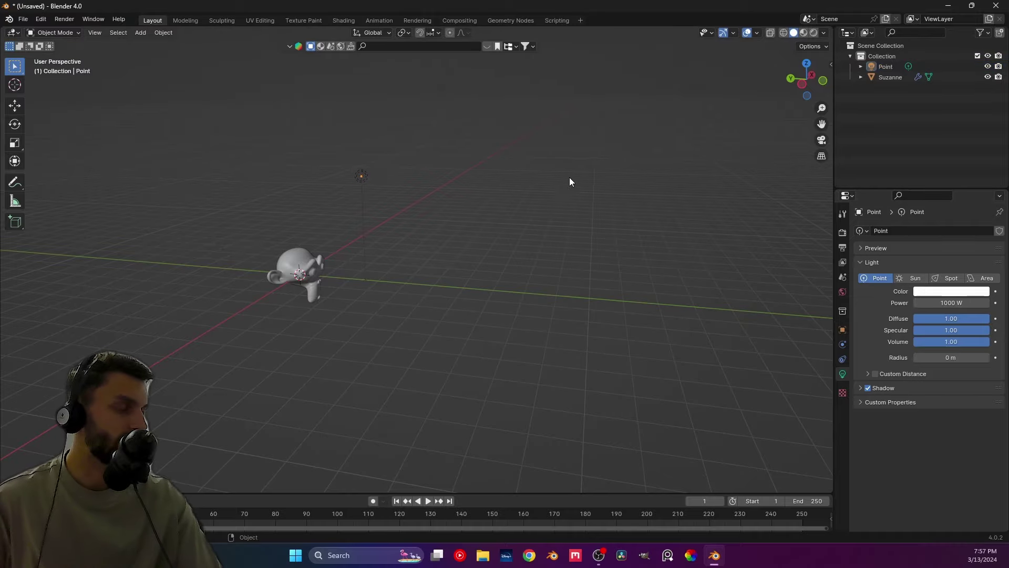
Preview with rendered shading and move the light along X to Suzanne's right.
click(814, 33)
mouse_move(382, 279)
middle_down()
mouse_move(410, 272)
mouse_move(371, 275)
middle_up()
middle_drag(443, 294, 415, 276)
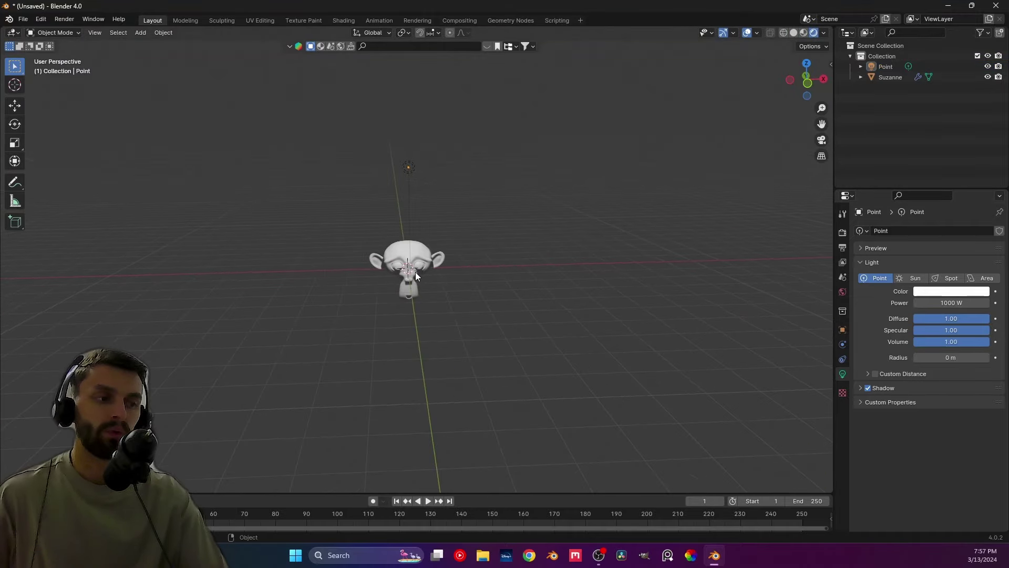
click(405, 174)
key(g)
key(x)
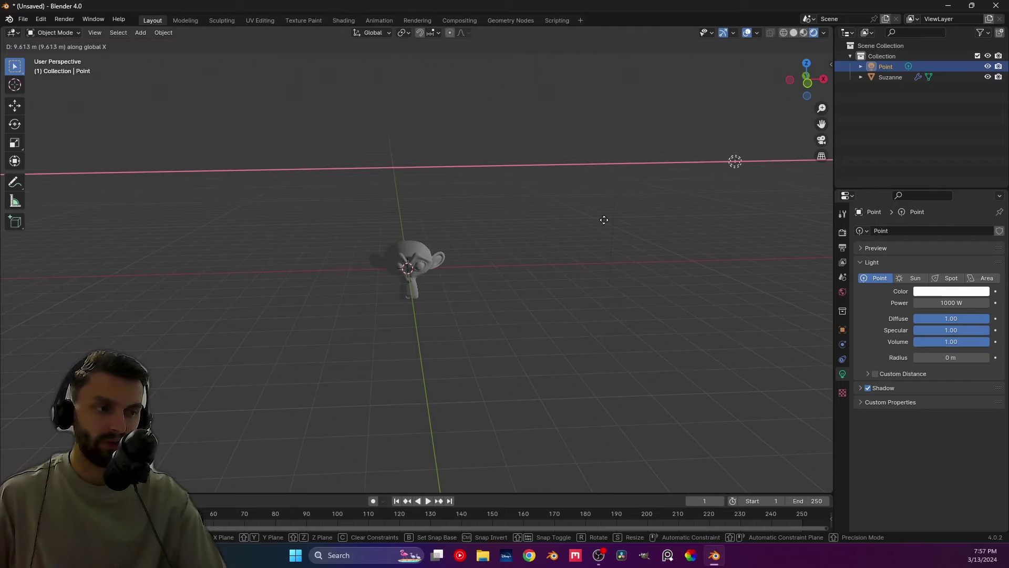
click(545, 245)
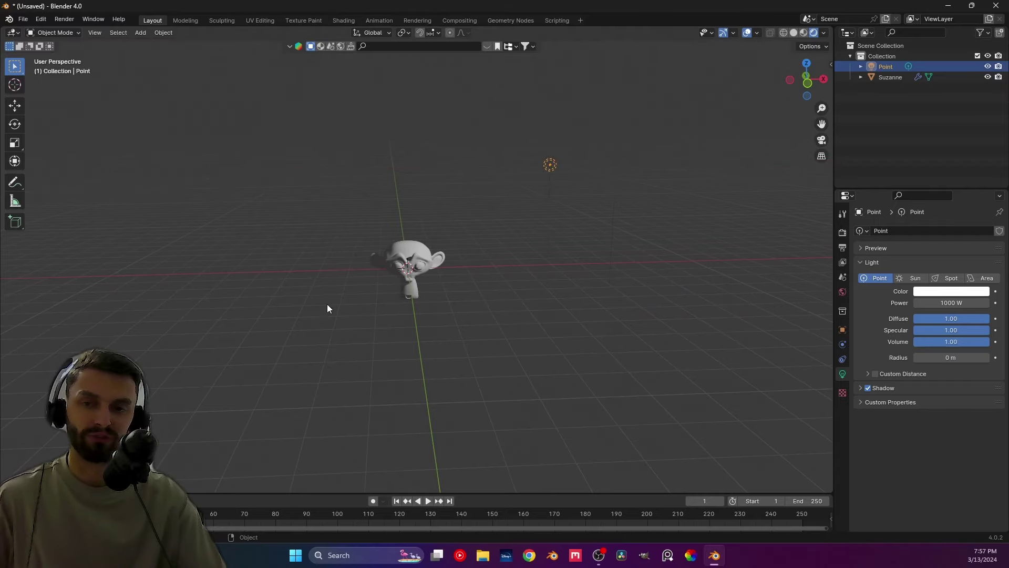
In Render Properties, turn on Screen Space Reflections and Motion Blur.
click(841, 234)
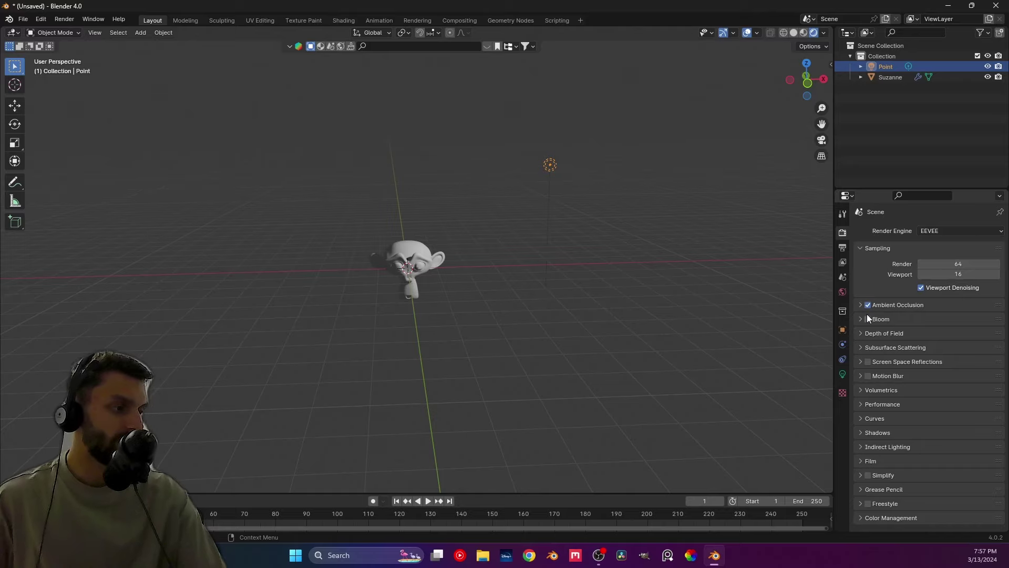
click(868, 362)
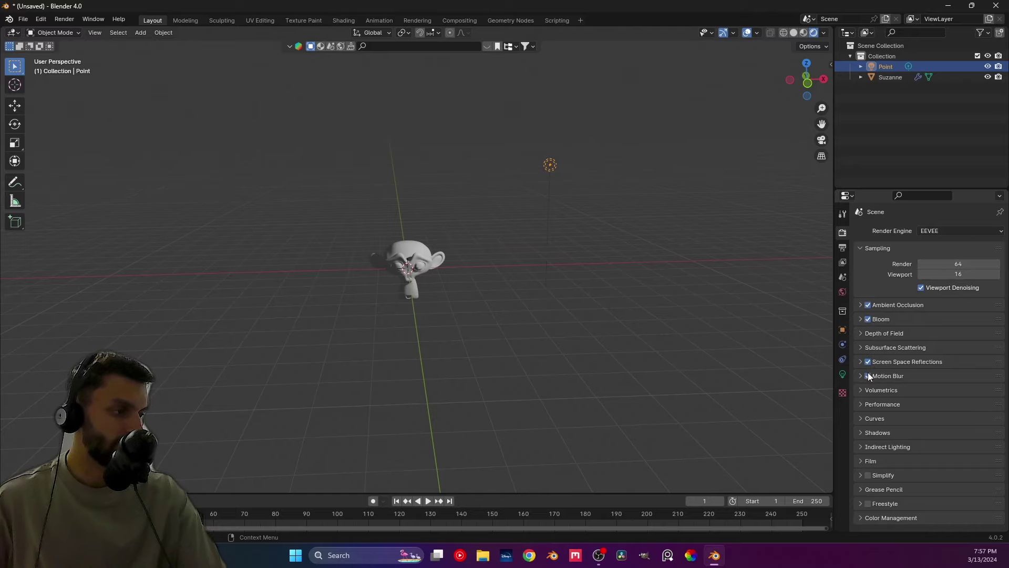
click(868, 376)
middle_drag(471, 253, 495, 227)
middle_drag(376, 298, 415, 295)
scroll(415, 301, down, 2)
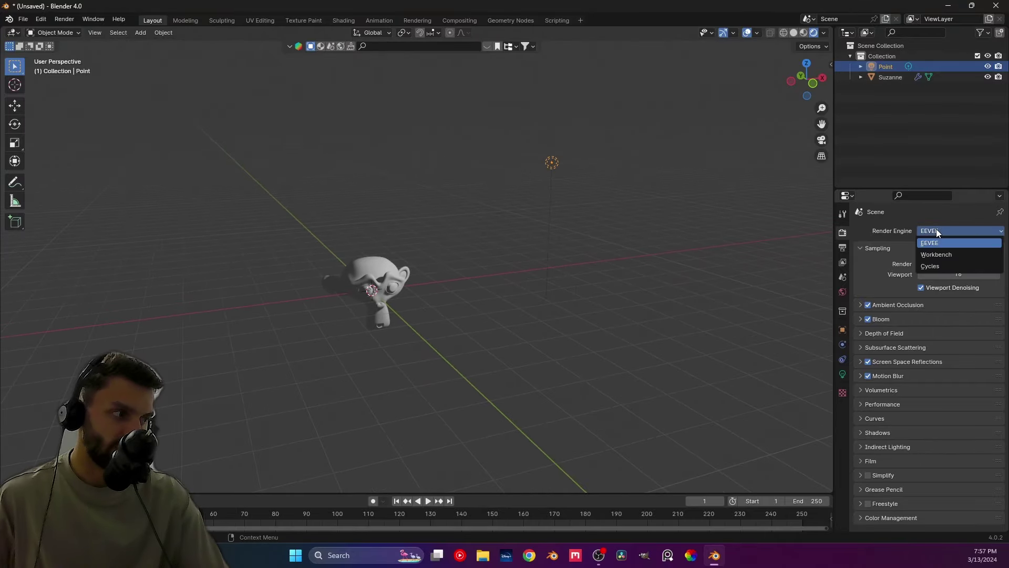
Switch the render engine to Cycles on GPU Compute with viewport denoising enabled.
click(940, 265)
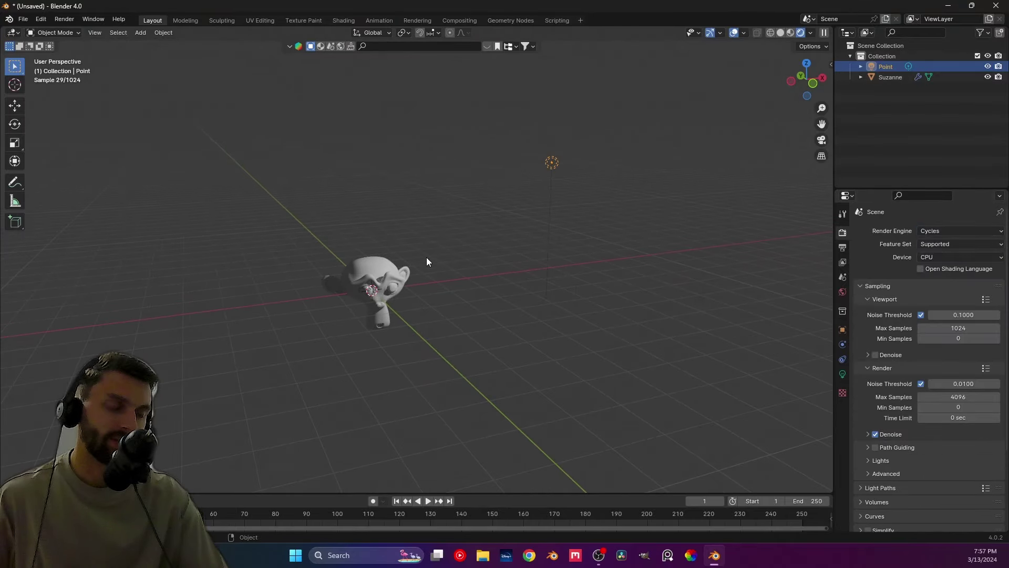
scroll(470, 284, up, 2)
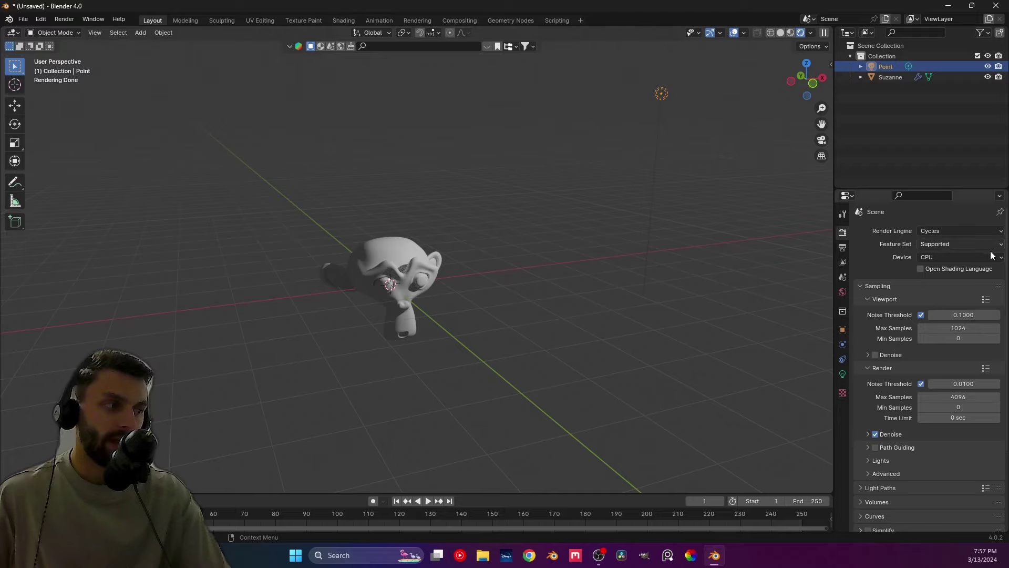
click(955, 257)
click(946, 281)
click(875, 355)
shift+middle_drag(525, 292, 560, 253)
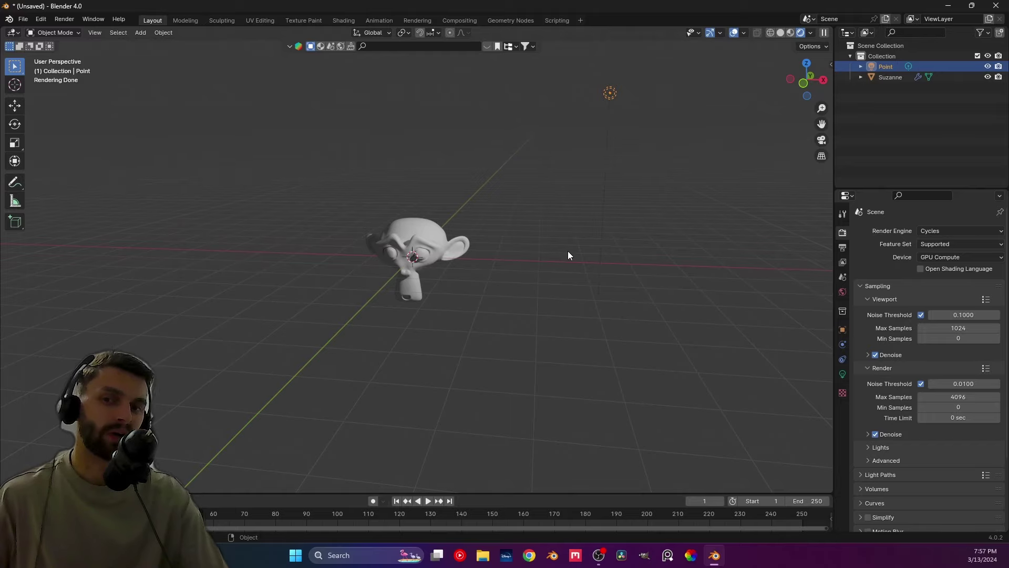
Start moving the point light, toggling its axis constraint between Z and X.
key(g)
key(z)
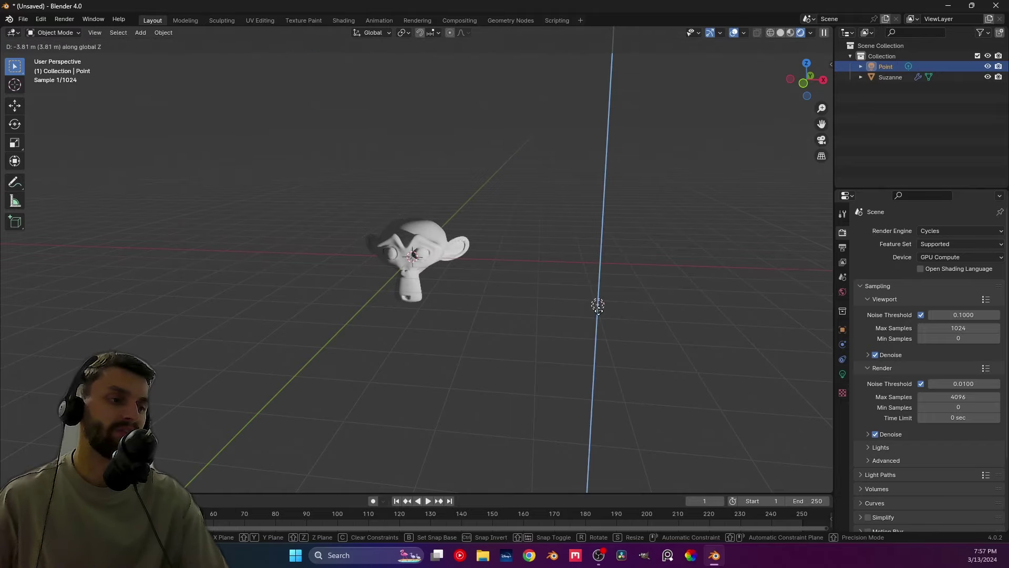
key(z)
key(x)
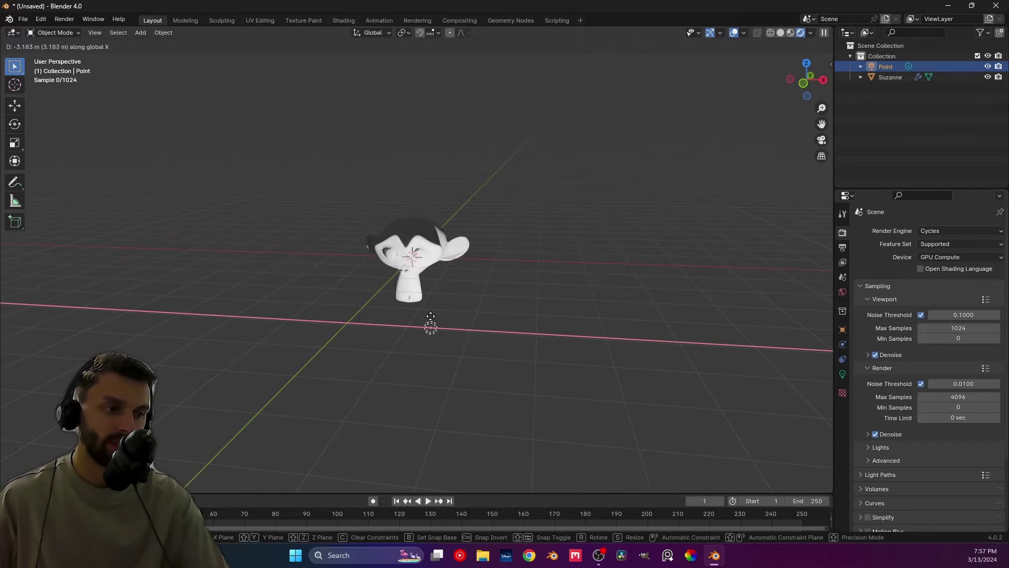
Drop the point light up and to the left of Suzanne.
key(z)
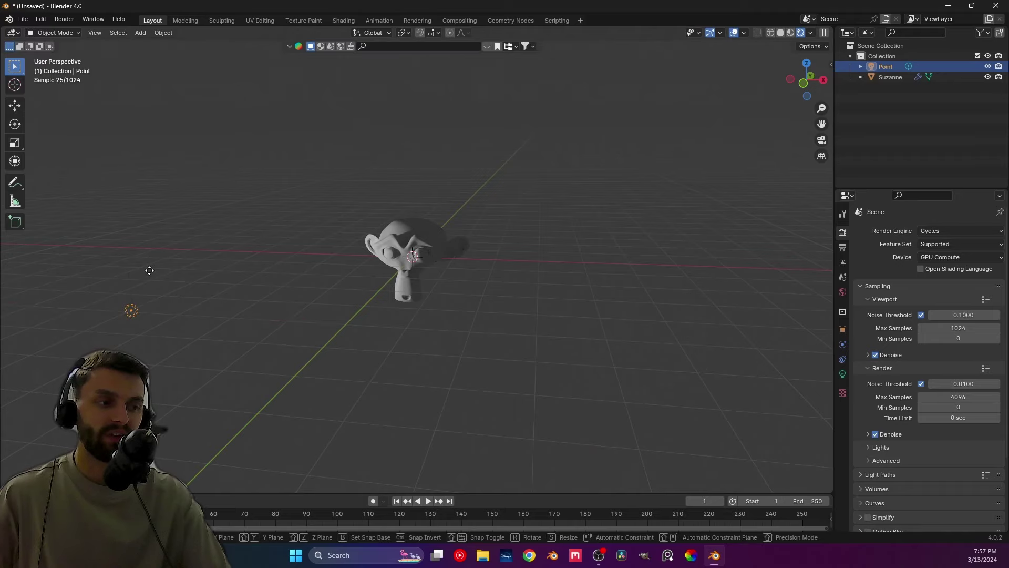
click(159, 68)
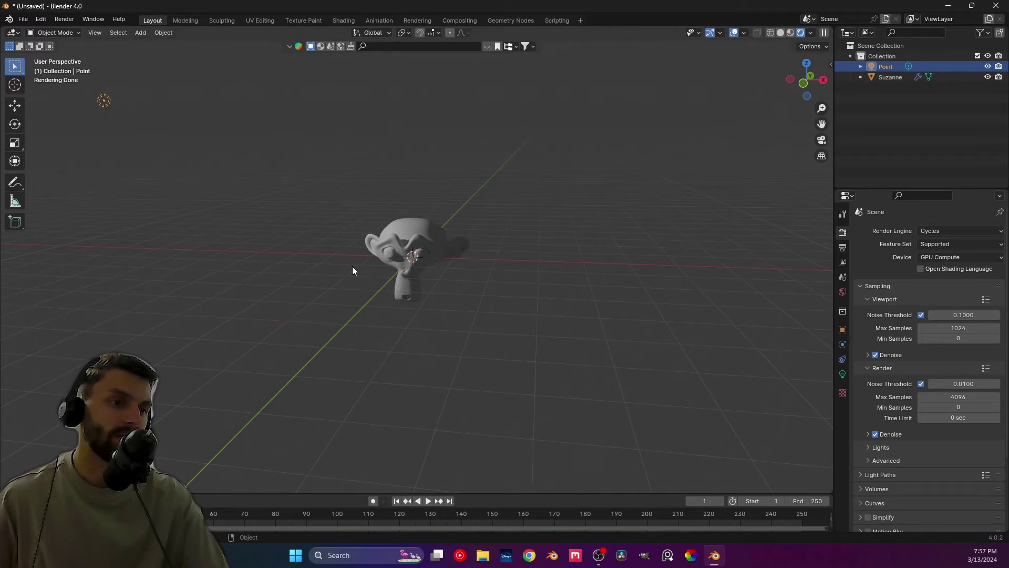
middle_drag(353, 267, 434, 273)
scroll(351, 282, up, 5)
middle_drag(403, 215, 419, 228)
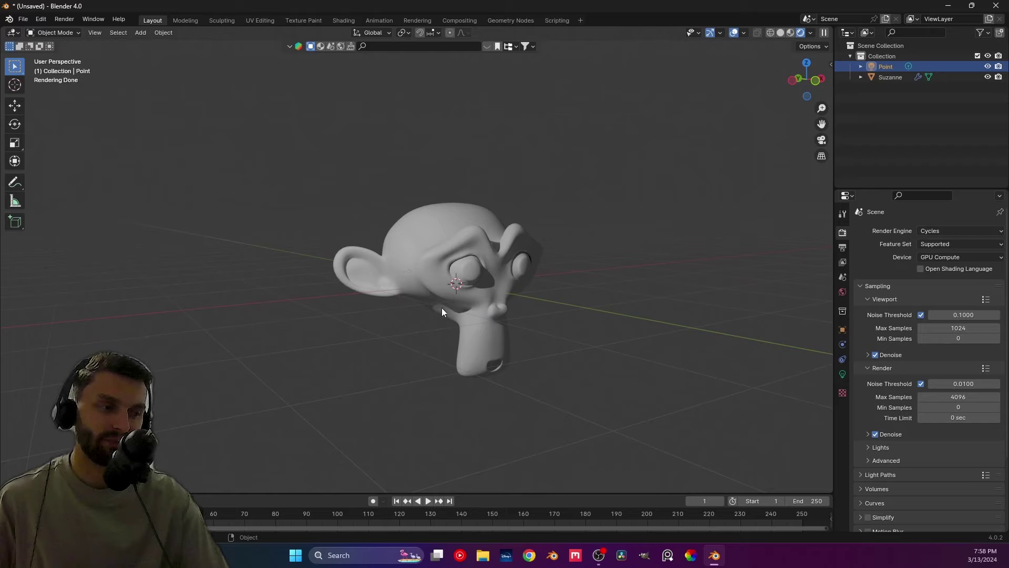
Switch the render engine to EEVEE, then back to Cycles, turning Suzanne toward the camera.
click(976, 232)
click(972, 242)
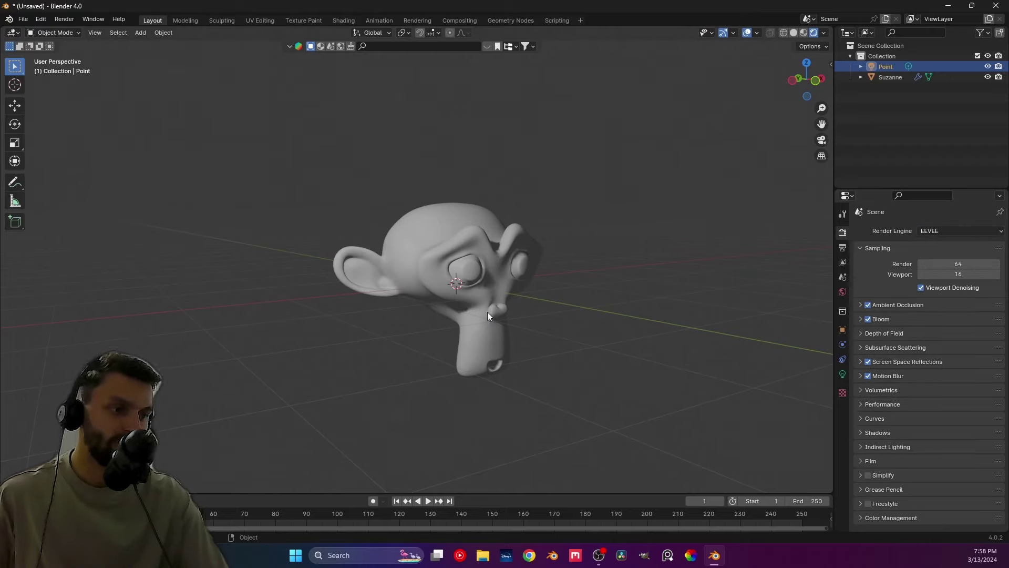
click(959, 231)
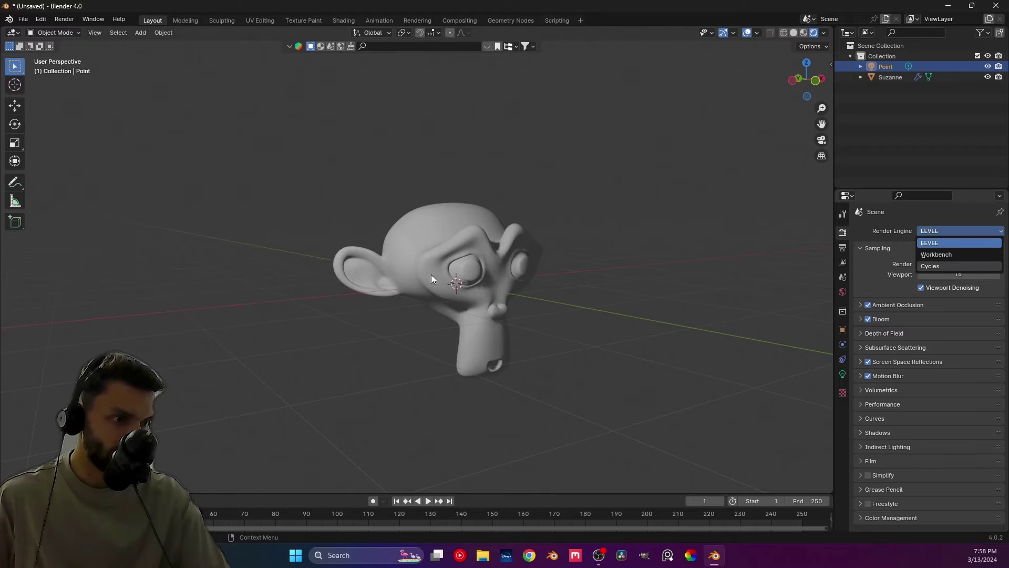
key(c)
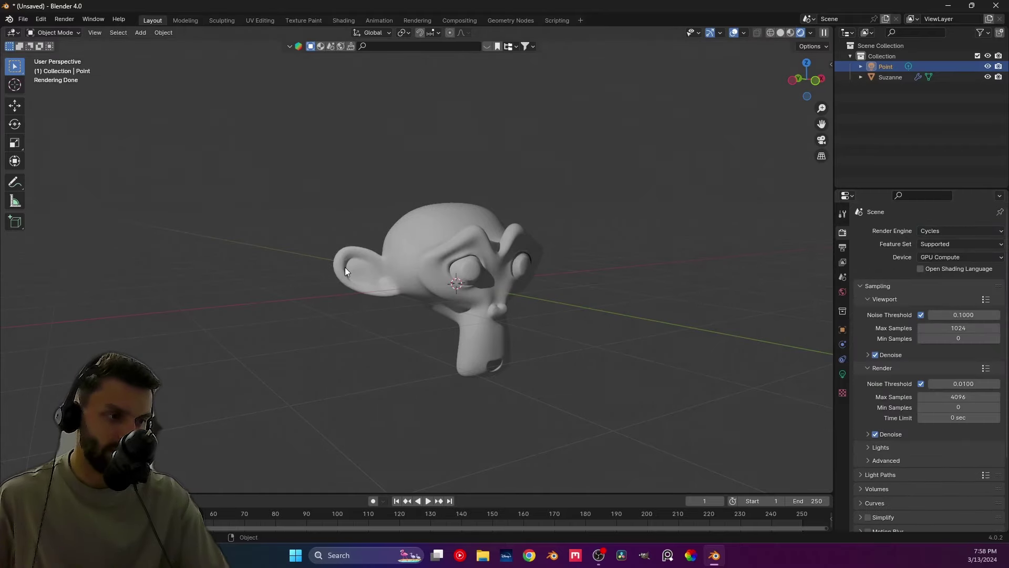
middle_drag(380, 301, 327, 277)
scroll(370, 317, up, 2)
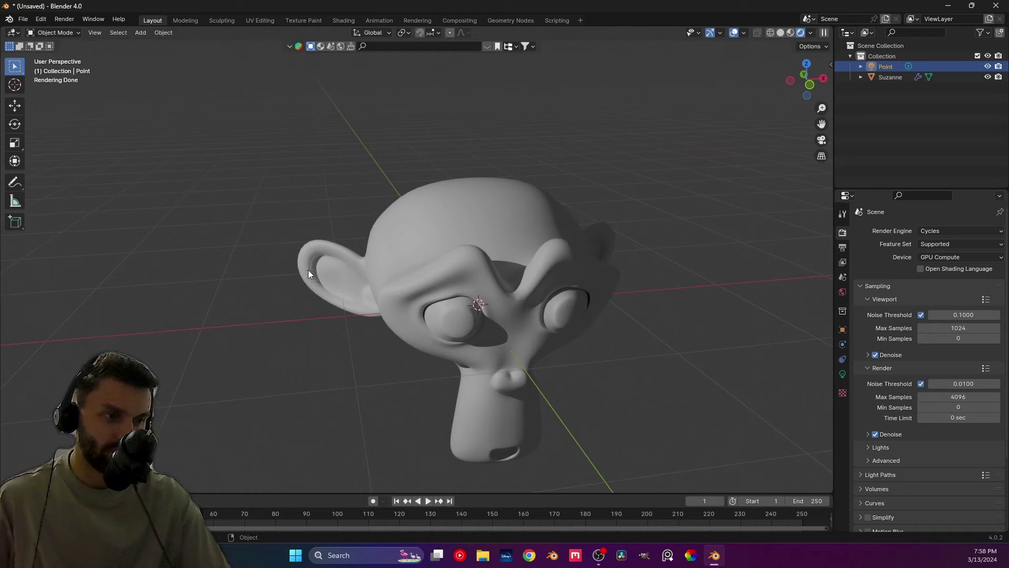
Compare EEVEE and Cycles shading again, finishing on EEVEE with a zoomed-out view.
click(970, 231)
click(938, 238)
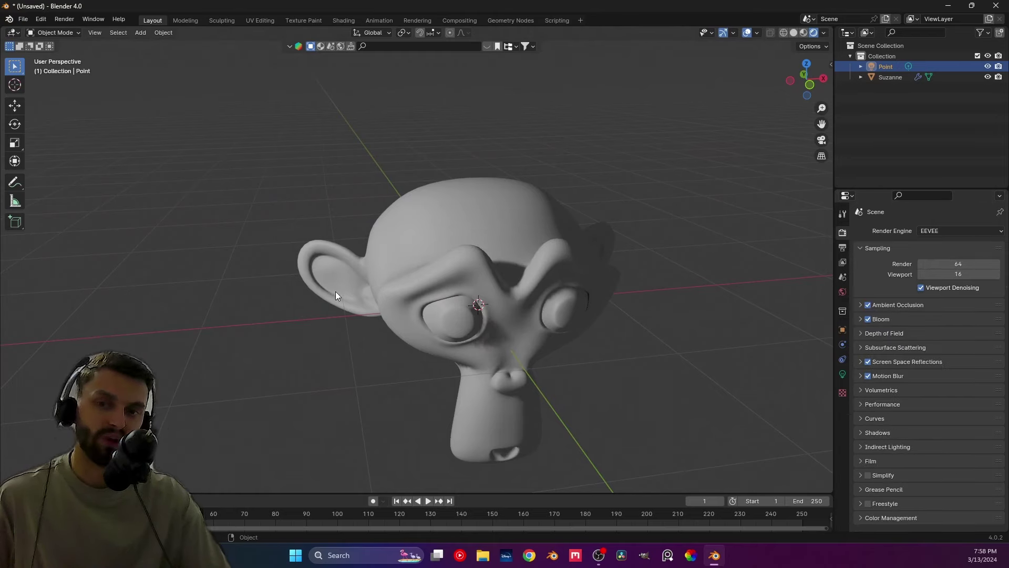
click(967, 231)
click(948, 259)
middle_drag(404, 309, 572, 270)
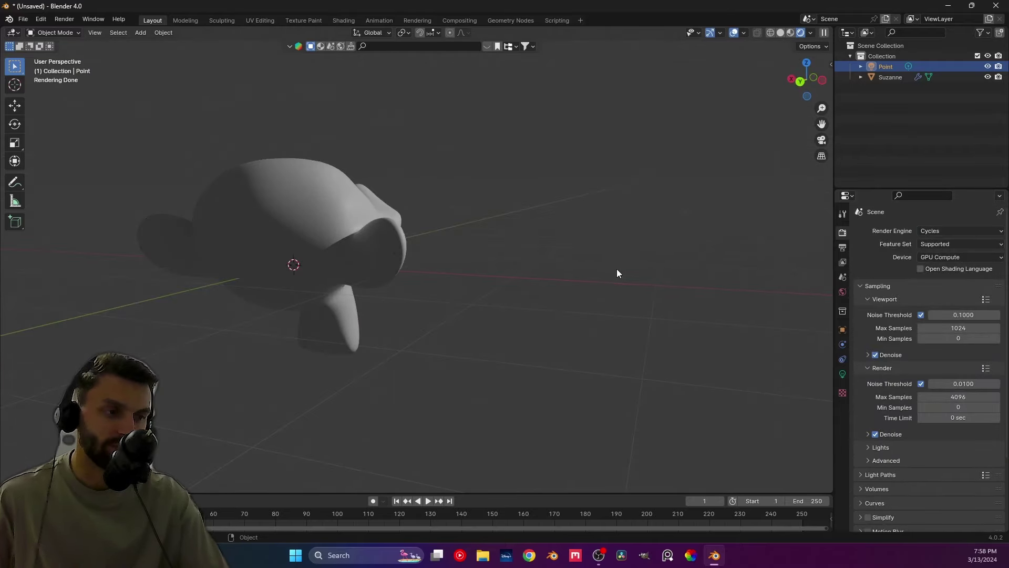
click(938, 231)
click(938, 239)
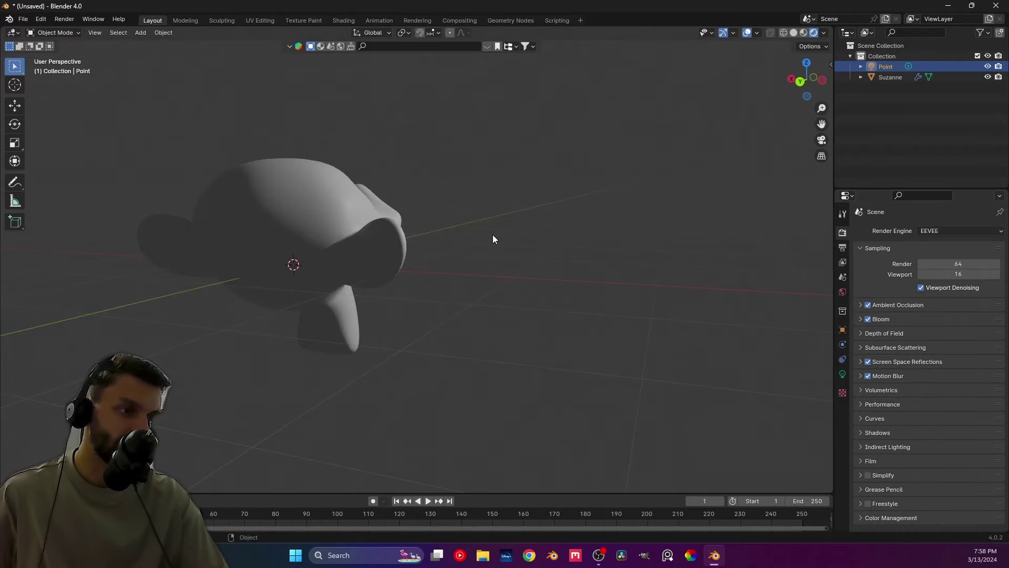
middle_drag(493, 239, 390, 273)
scroll(405, 302, down, 4)
middle_drag(408, 307, 363, 311)
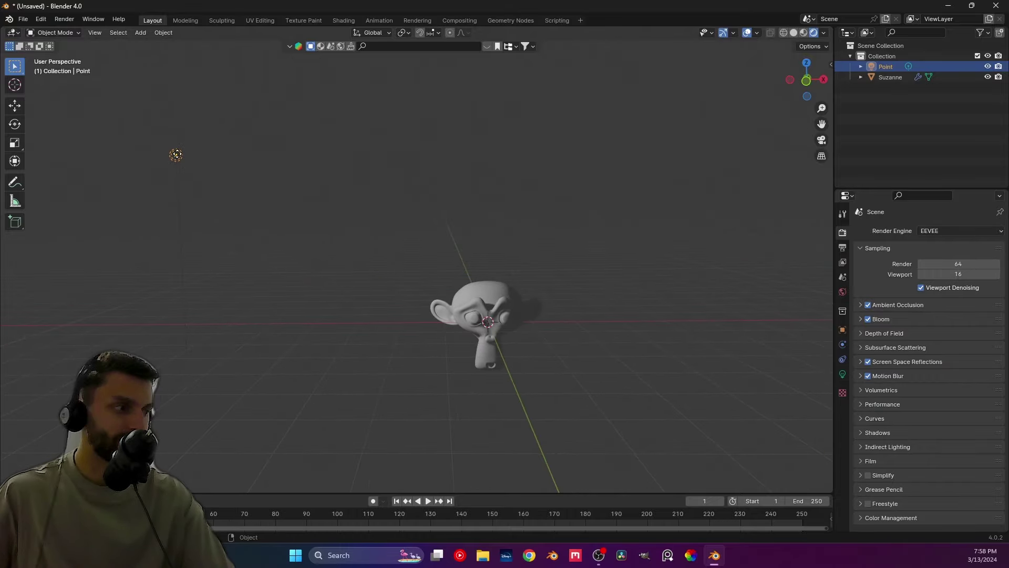
Move the point light along X to the right of Suzanne.
key(g)
key(x)
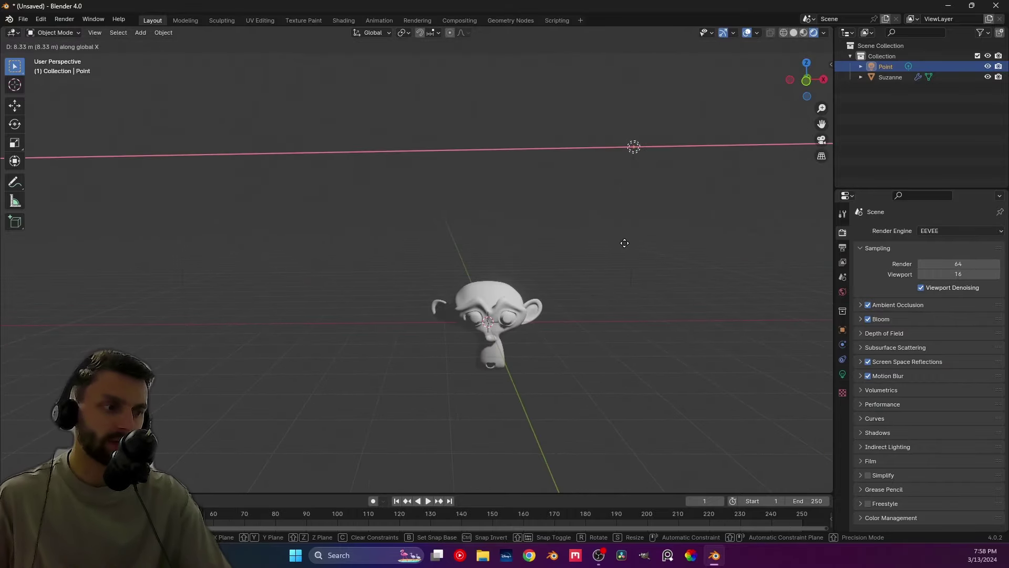
click(673, 242)
key(z)
key(Escape)
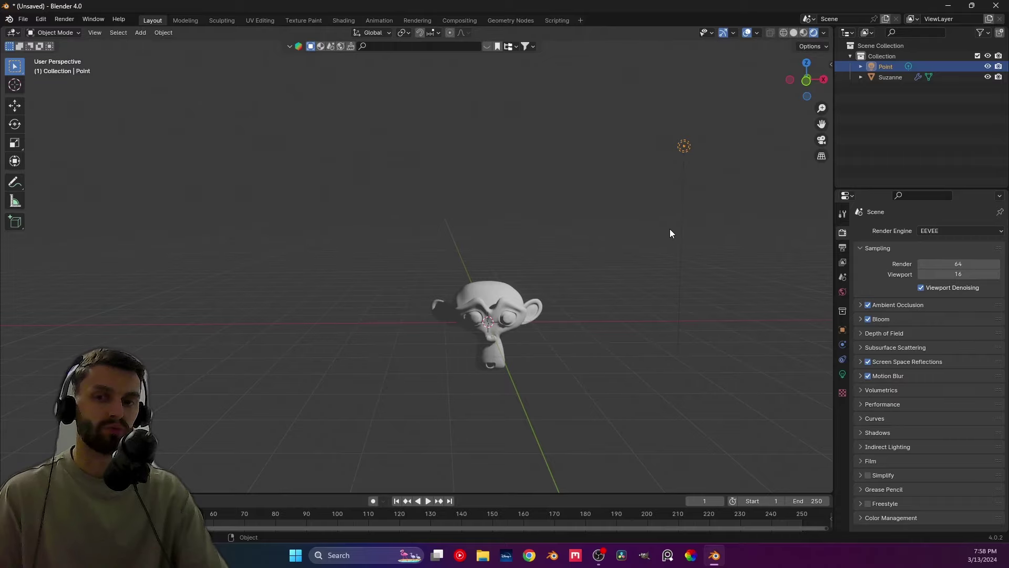
Reposition the light along Z and switch the render engine to Cycles.
key(g)
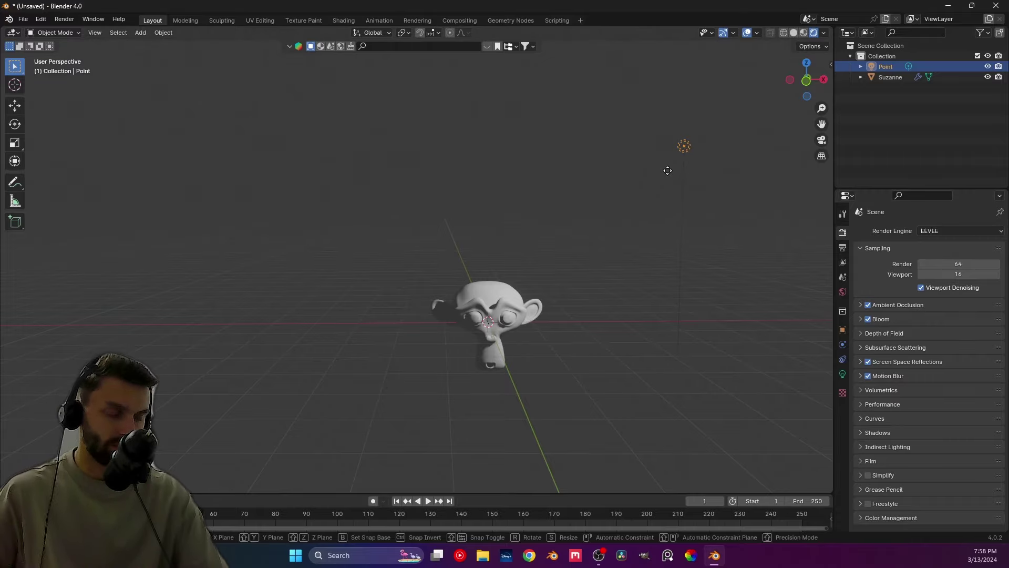
key(z)
key(x)
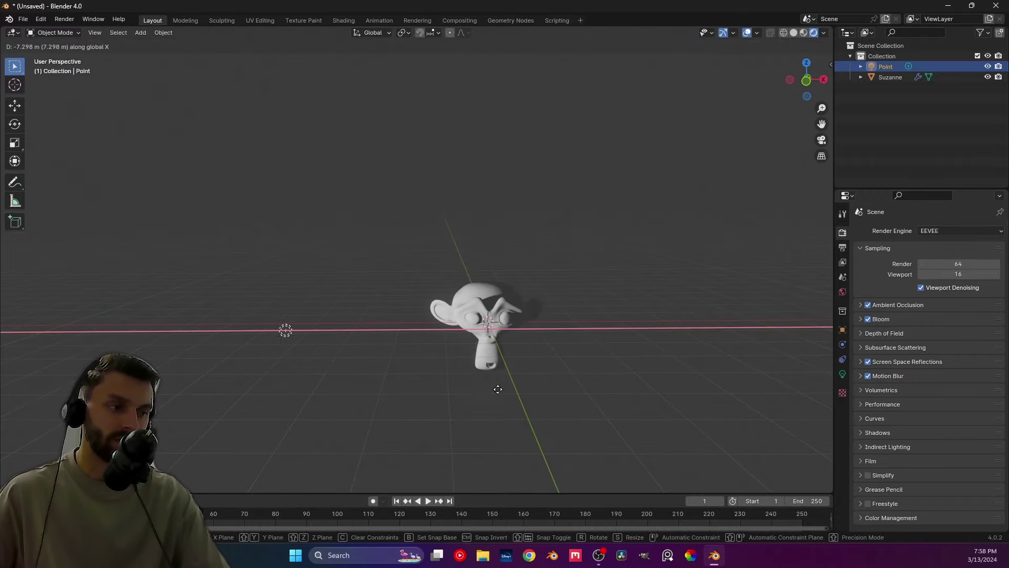
key(z)
click(654, 316)
click(962, 231)
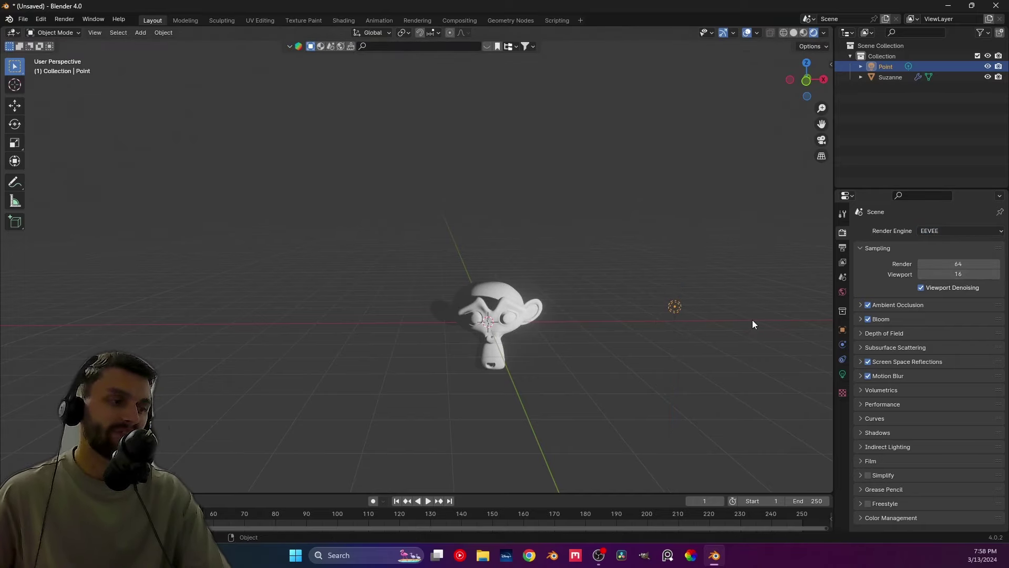
click(977, 231)
click(979, 265)
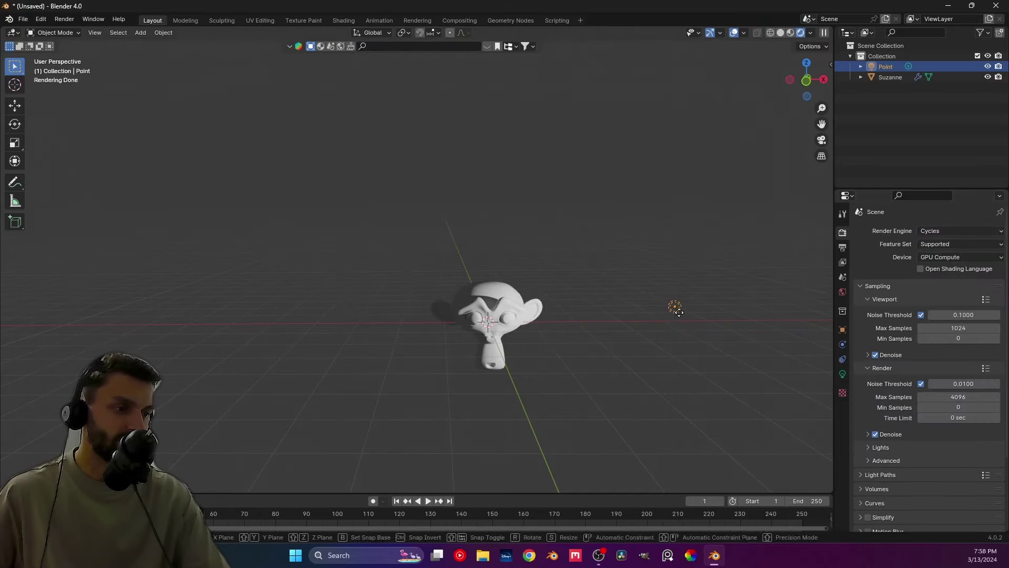
Raise the point light higher, then slide it along X to Suzanne's left.
key(g)
key(z)
click(675, 177)
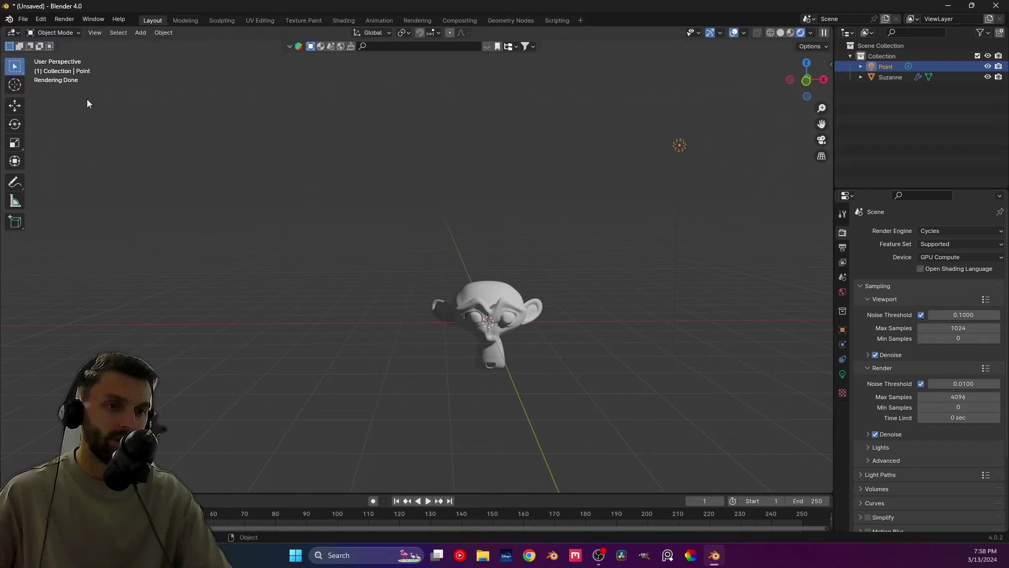
key(g)
key(x)
click(294, 140)
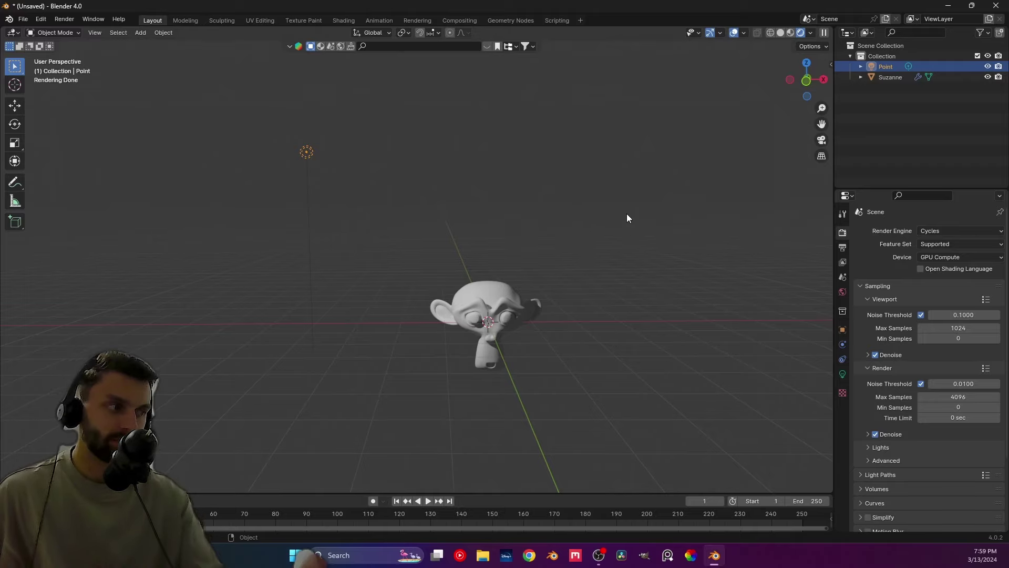
Set the render engine back to EEVEE and delete the point light.
click(944, 229)
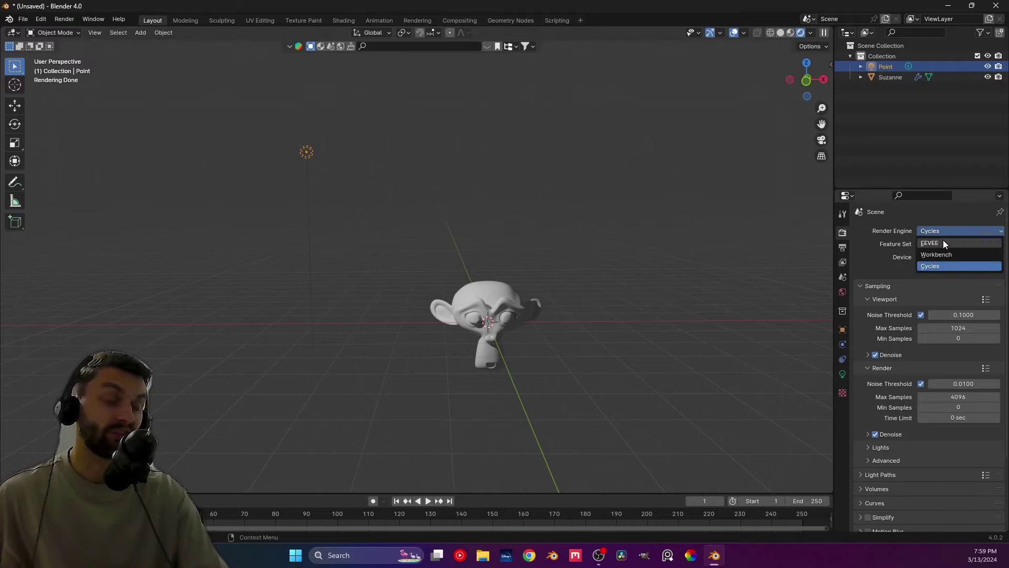
click(943, 241)
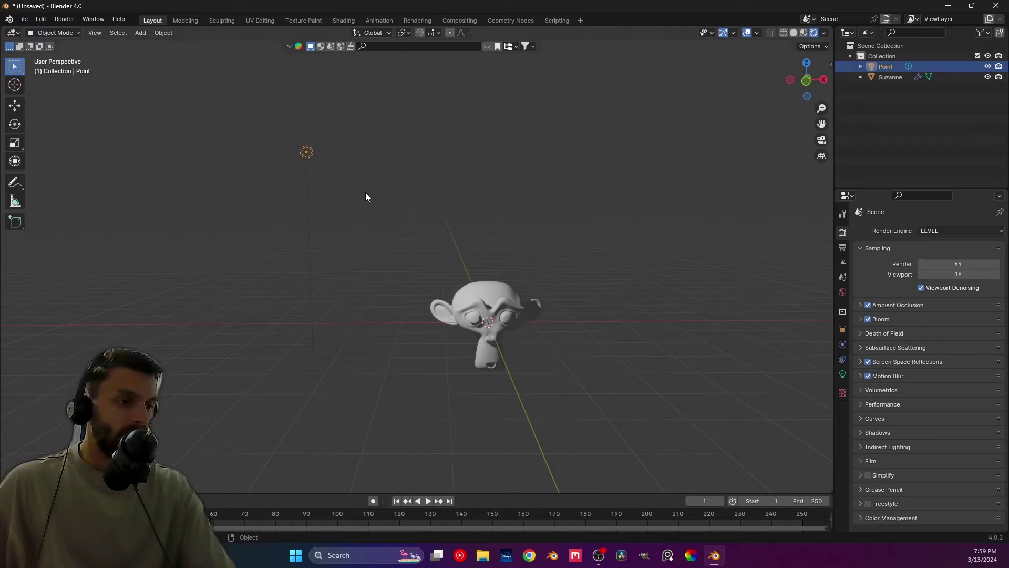
key(x)
click(306, 149)
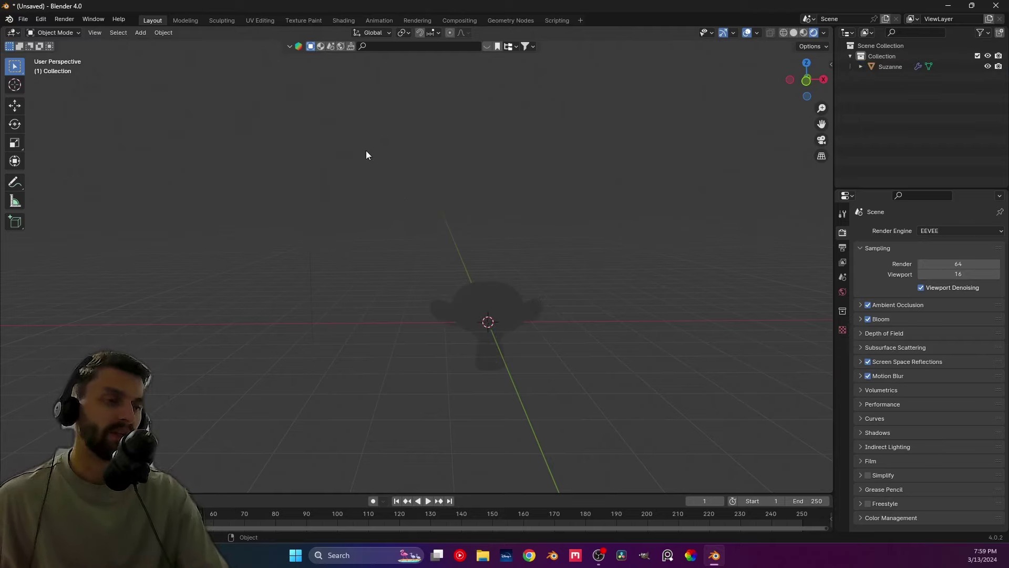
Use material preview, open the Shading workspace and move the Principled BSDF up-left.
click(803, 32)
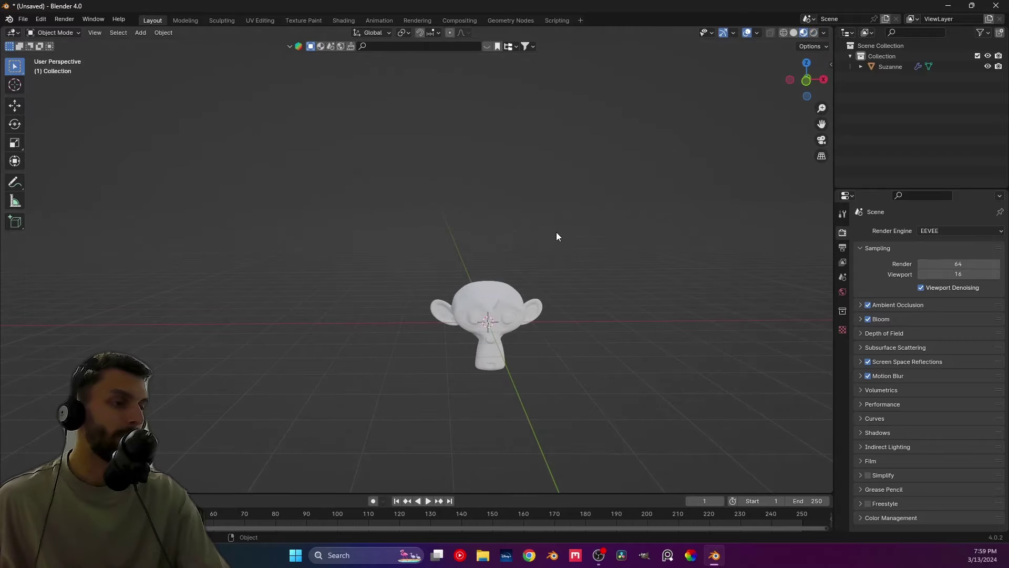
middle_drag(557, 237, 352, 78)
click(344, 19)
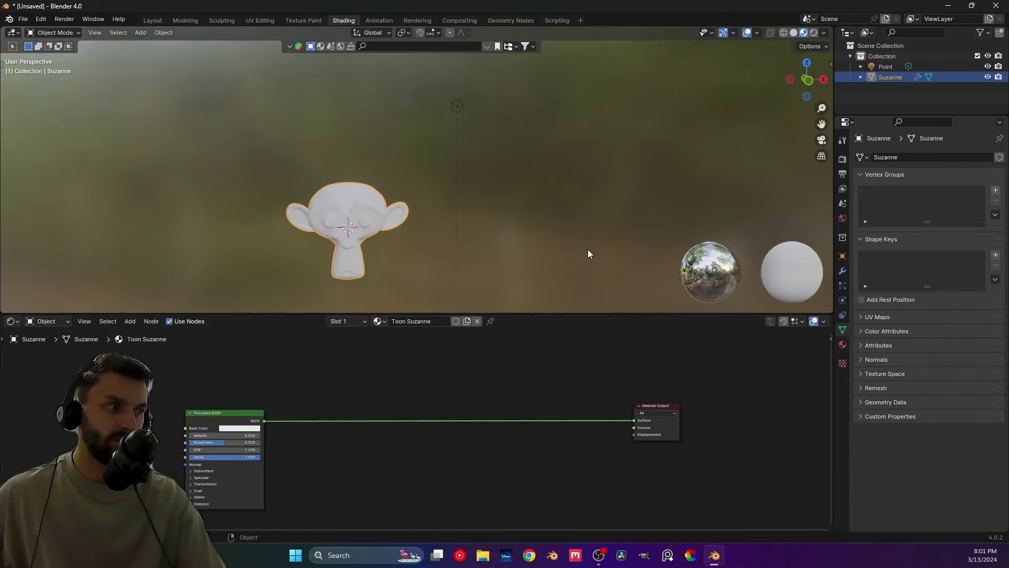
drag(222, 424, 212, 406)
Add a Shader to RGB node and insert it between the Principled BSDF and Material Output.
key(shift+a)
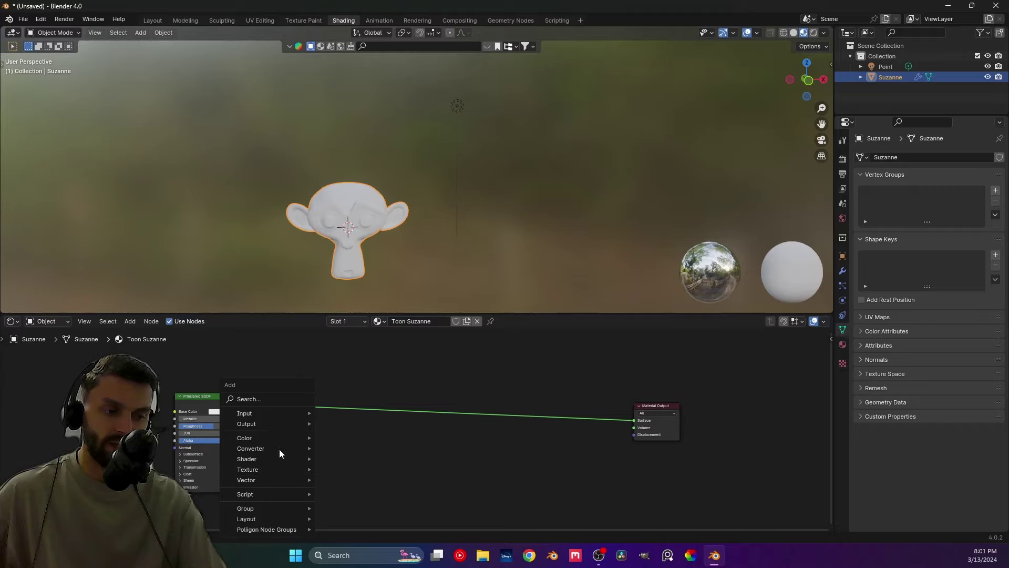
click(278, 399)
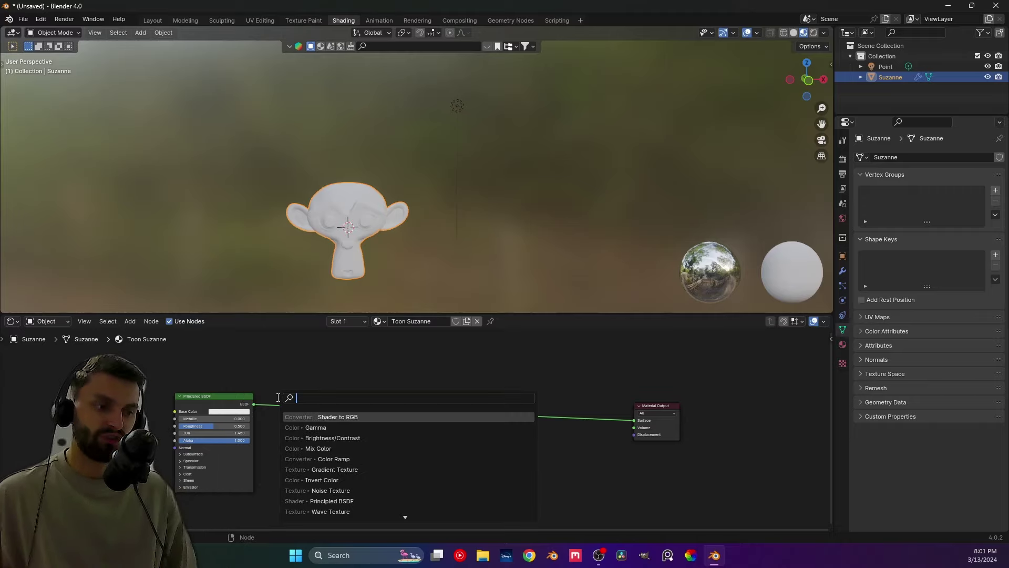
key(Return)
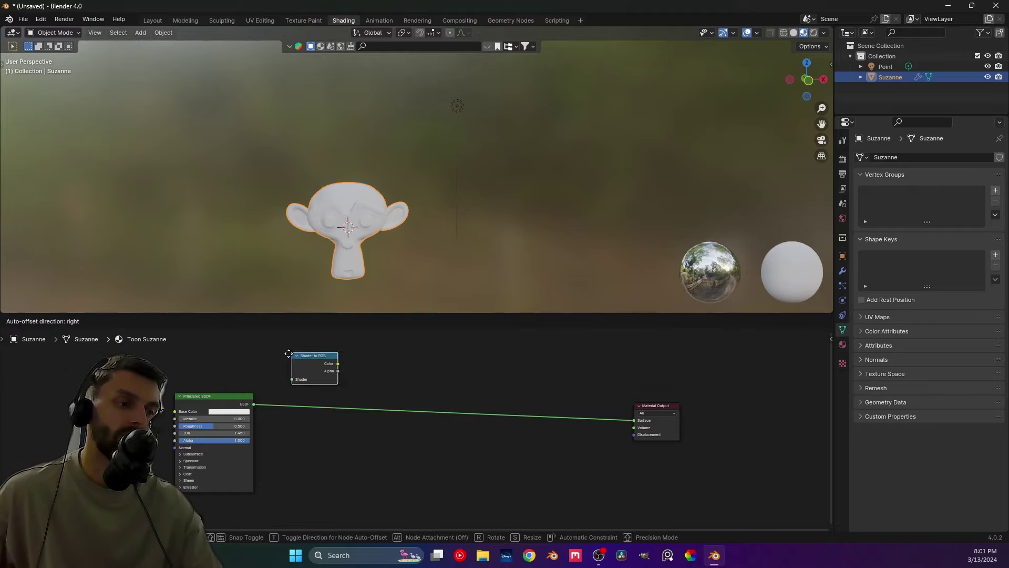
click(294, 359)
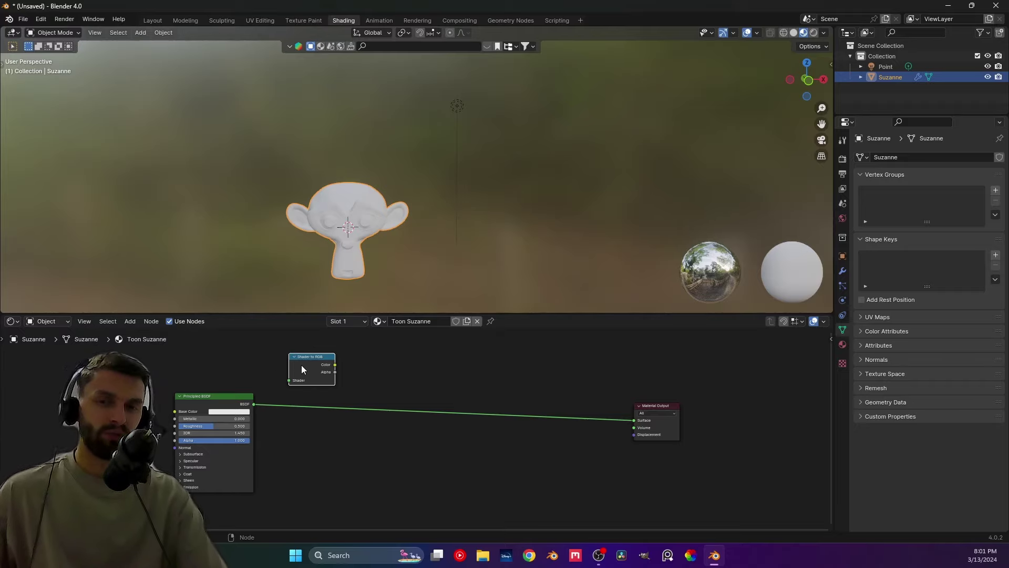
drag(313, 360, 400, 384)
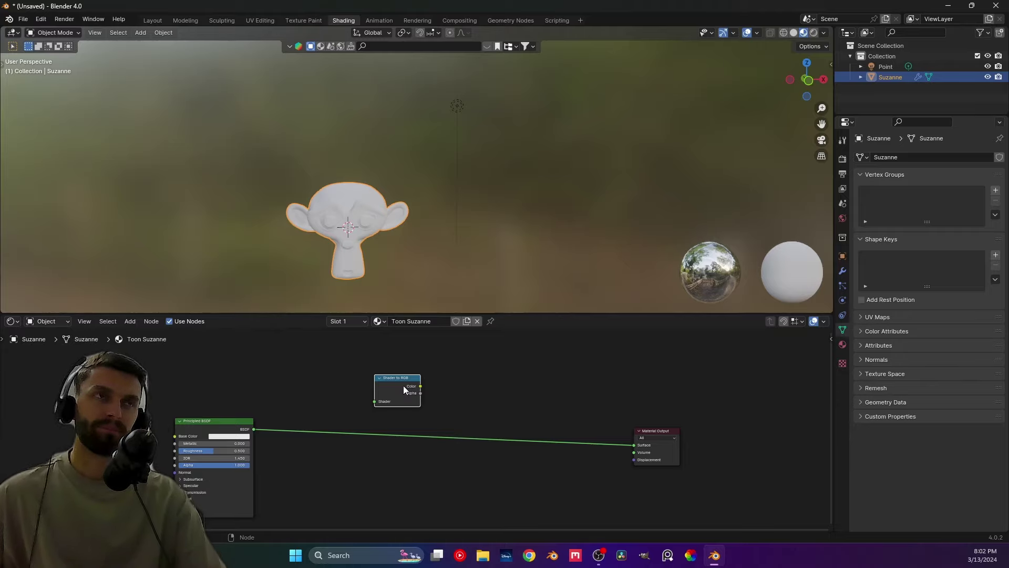
middle_drag(398, 386, 338, 358)
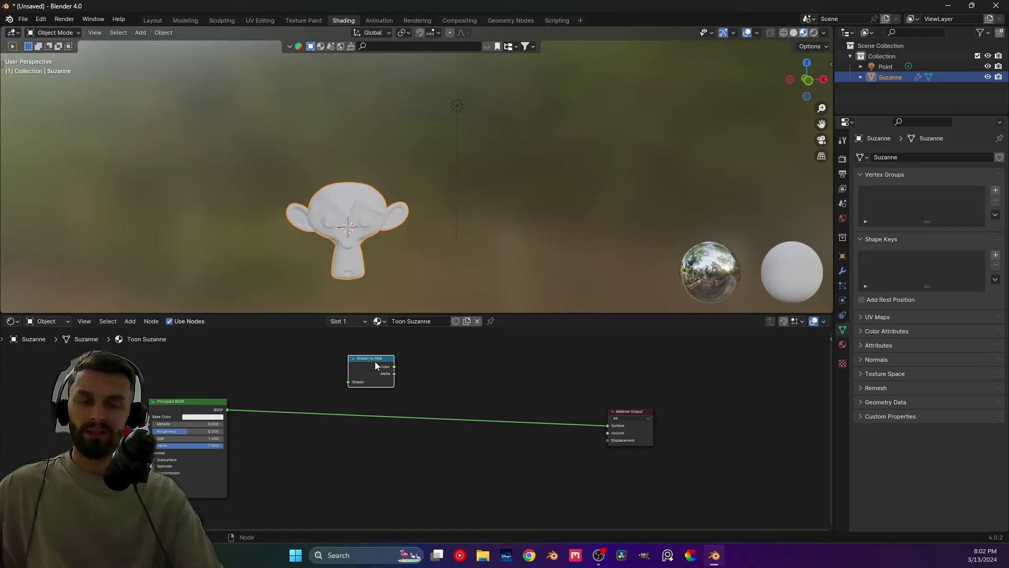
drag(382, 367, 303, 429)
ctrl+right_drag(514, 418, 497, 449)
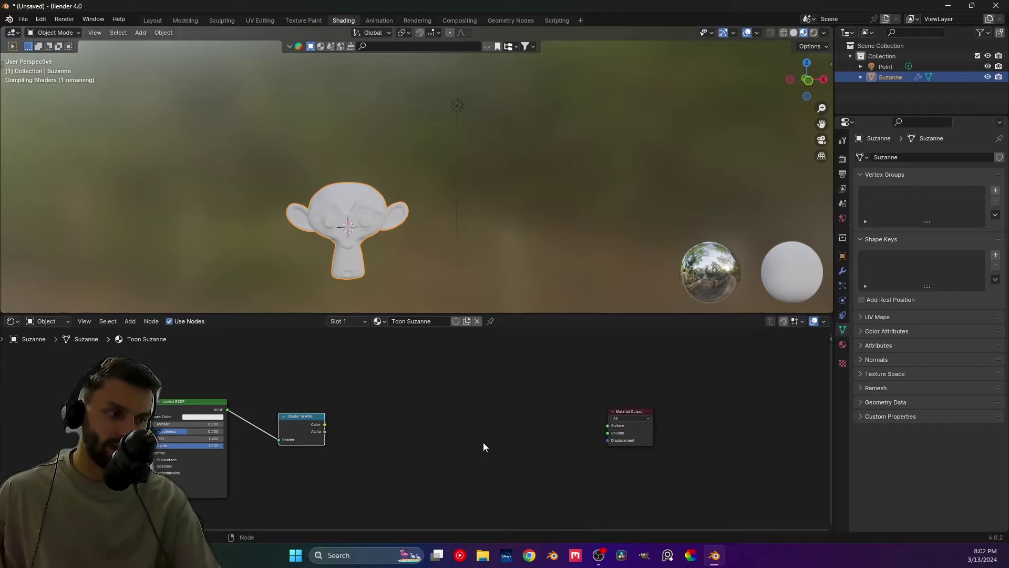
Add a Constant Color Ramp after Shader to RGB, wire it to the surface, white stop at 0.577.
key(shift+a)
click(394, 399)
text(colo ra)
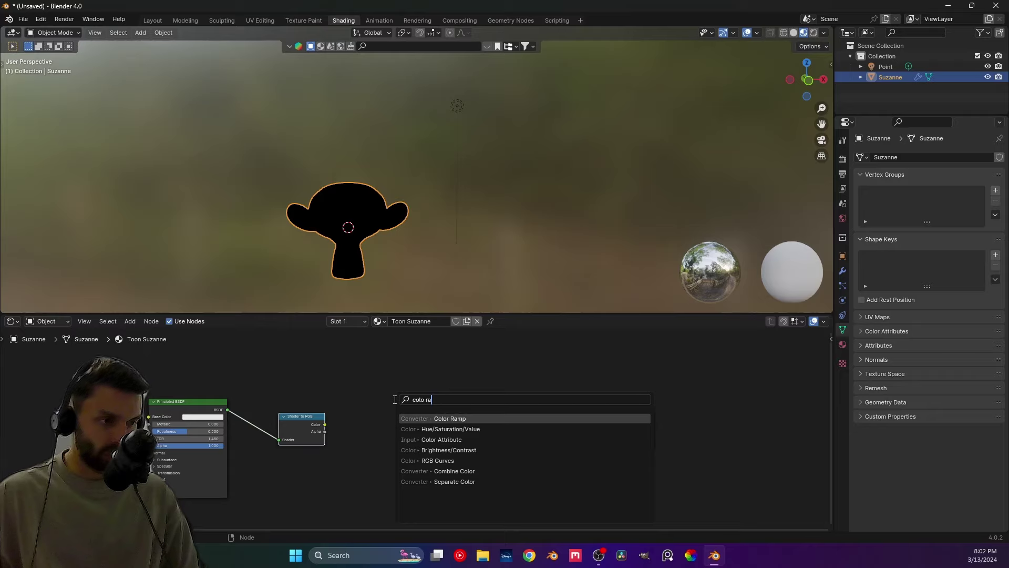
key(Return)
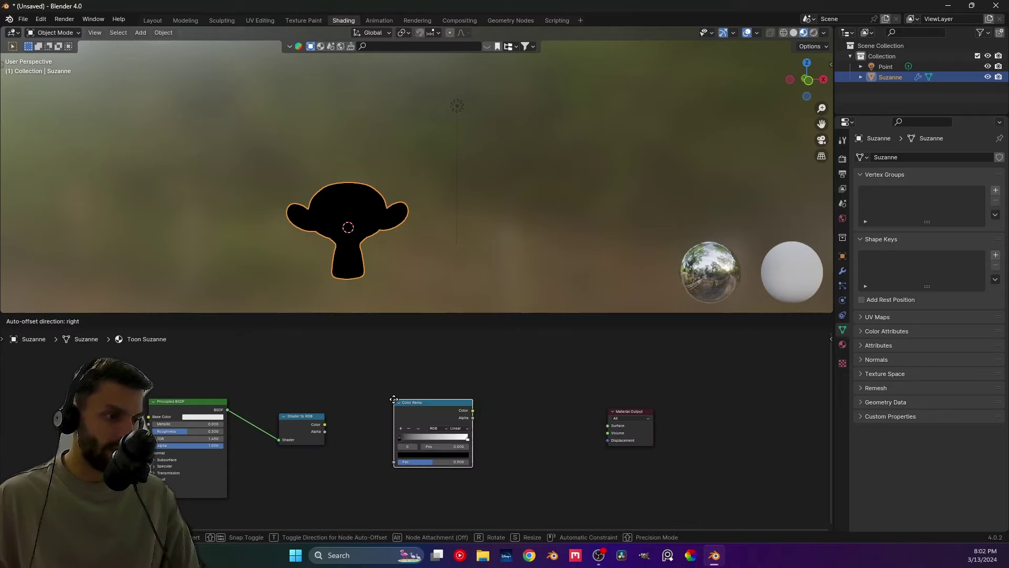
click(345, 415)
drag(325, 424, 369, 431)
click(432, 397)
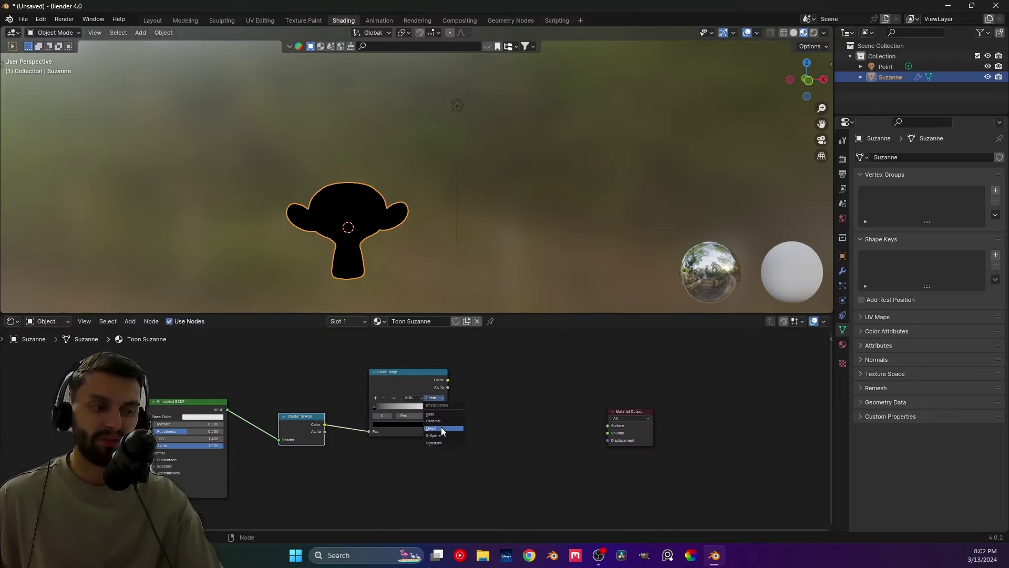
click(438, 442)
ctrl+shift+click(421, 387)
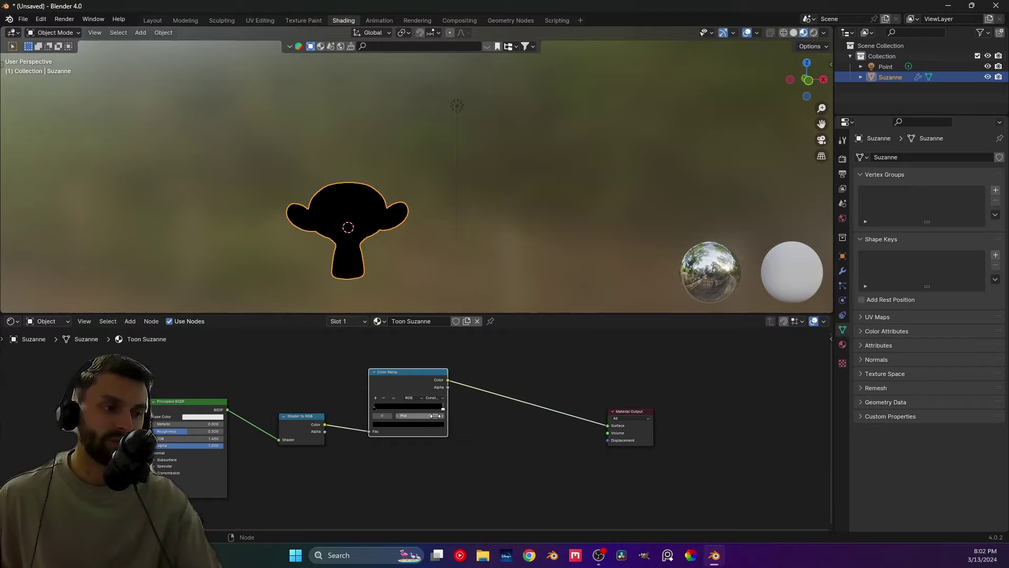
drag(443, 413, 412, 414)
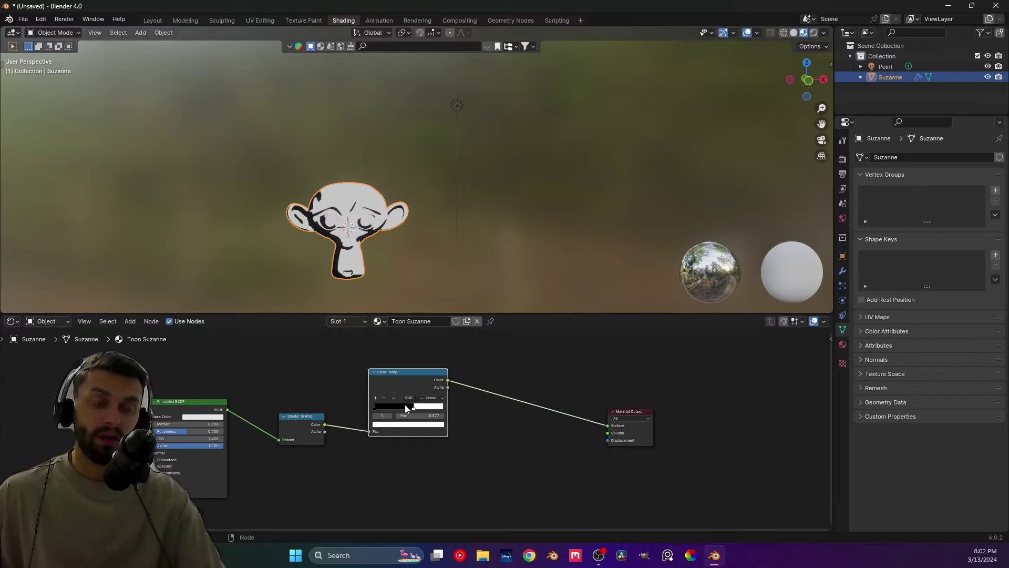
Orbit around Suzanne to inspect the toon shading, selecting the point light.
middle_drag(390, 254, 415, 153)
click(414, 155)
mouse_move(404, 192)
middle_down()
mouse_move(314, 185)
mouse_move(418, 184)
middle_up()
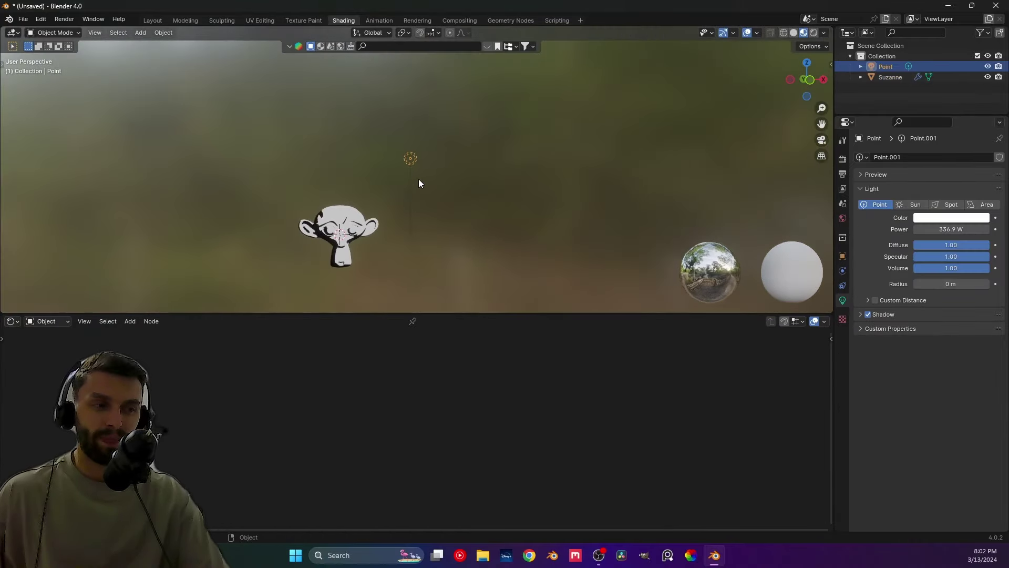
Move the point light left along X, then lower it along Z.
key(g)
key(x)
click(263, 187)
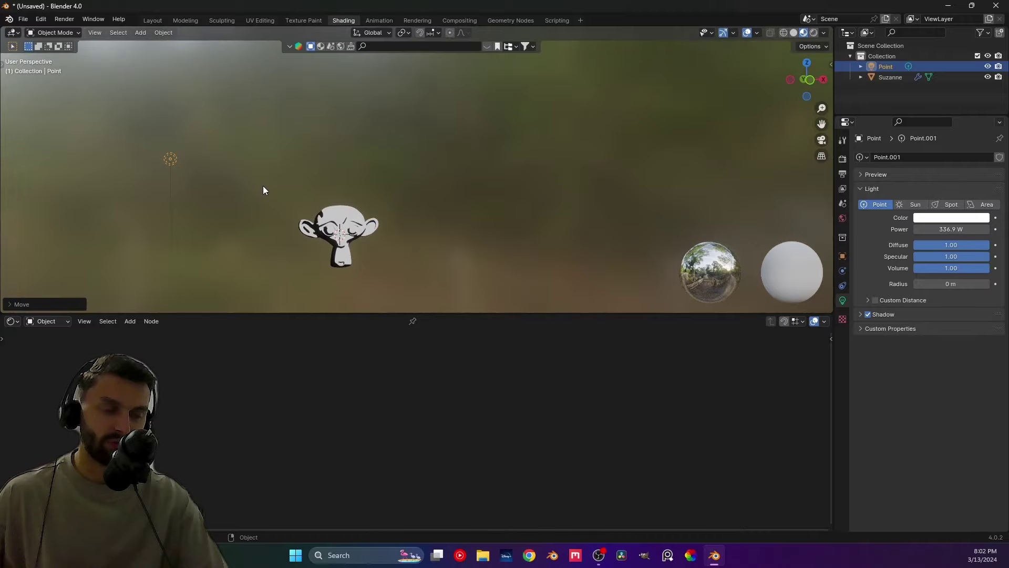
middle_drag(264, 186, 248, 188)
key(g)
key(z)
click(269, 261)
Raise the point light along Z and switch the viewport to rendered shading.
key(g)
key(x)
key(g)
key(z)
click(482, 198)
middle_drag(452, 209, 568, 187)
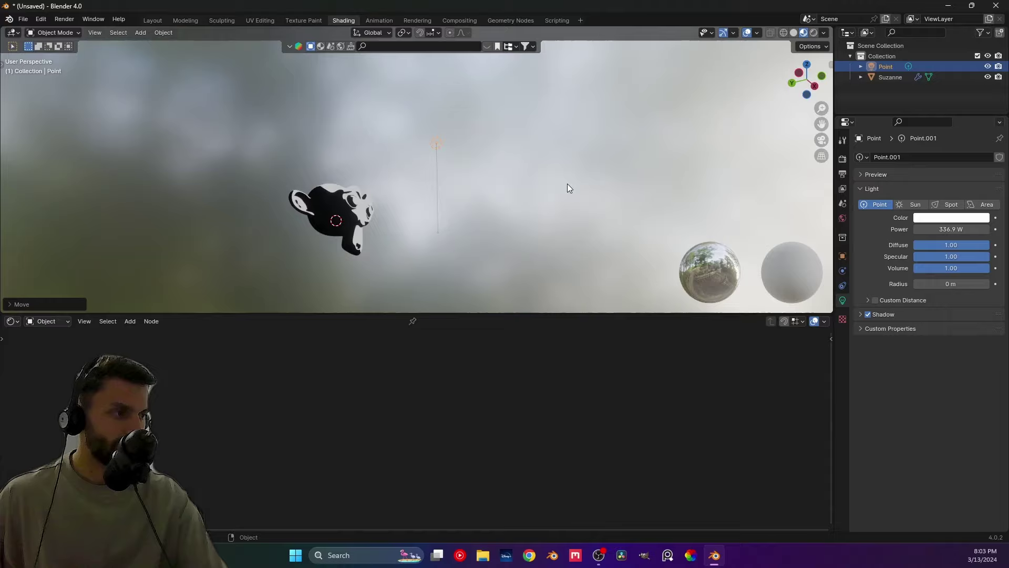
click(813, 33)
Reposition the point light with X, Y and Z axis constraints.
mouse_move(589, 124)
middle_down()
mouse_move(495, 189)
mouse_move(459, 192)
mouse_move(471, 214)
middle_up()
key(g)
key(z)
key(z)
key(x)
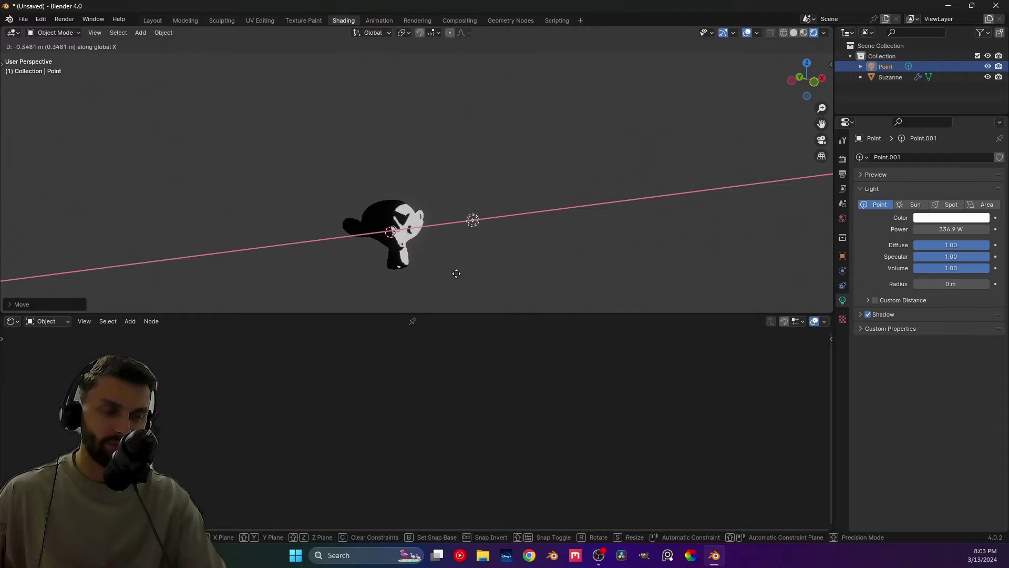
key(x)
key(y)
key(y)
key(x)
Shift the point light again to a new spot beside Suzanne.
key(x)
key(x)
key(y)
click(343, 261)
key(g)
key(x)
key(x)
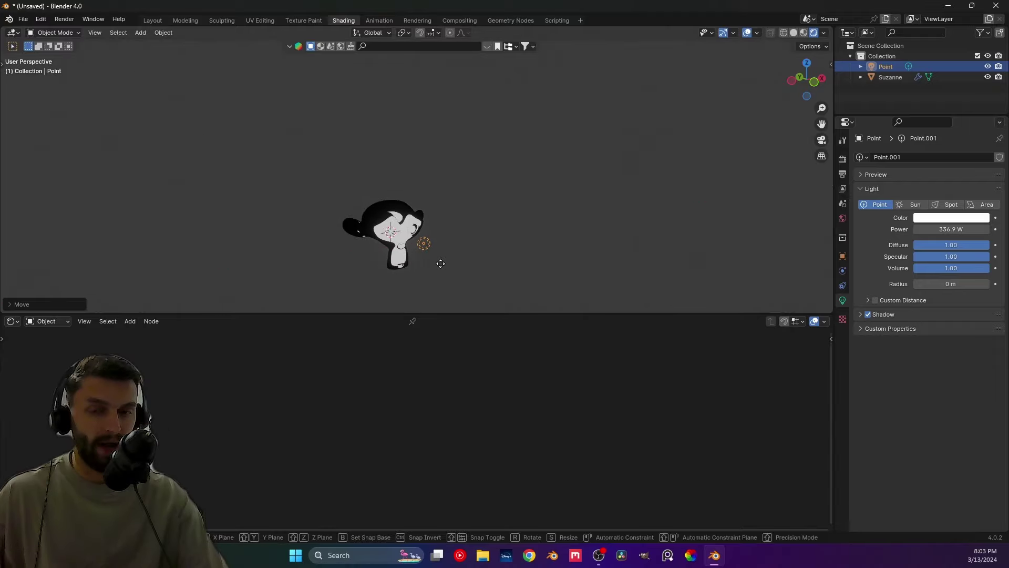
key(z)
key(x)
click(475, 232)
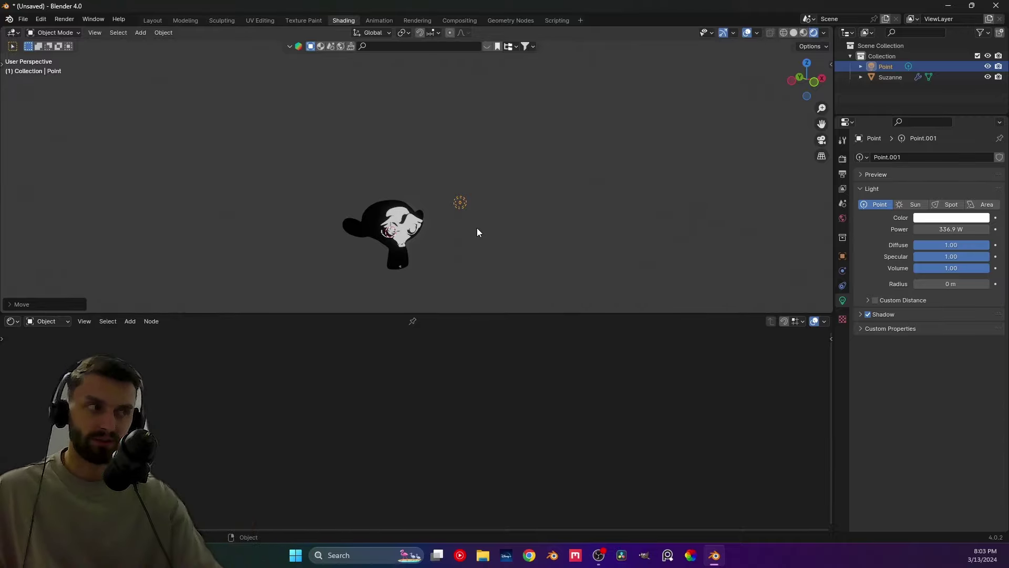
Set the light's final up-right position and view Suzanne in Material Preview.
key(g)
key(z)
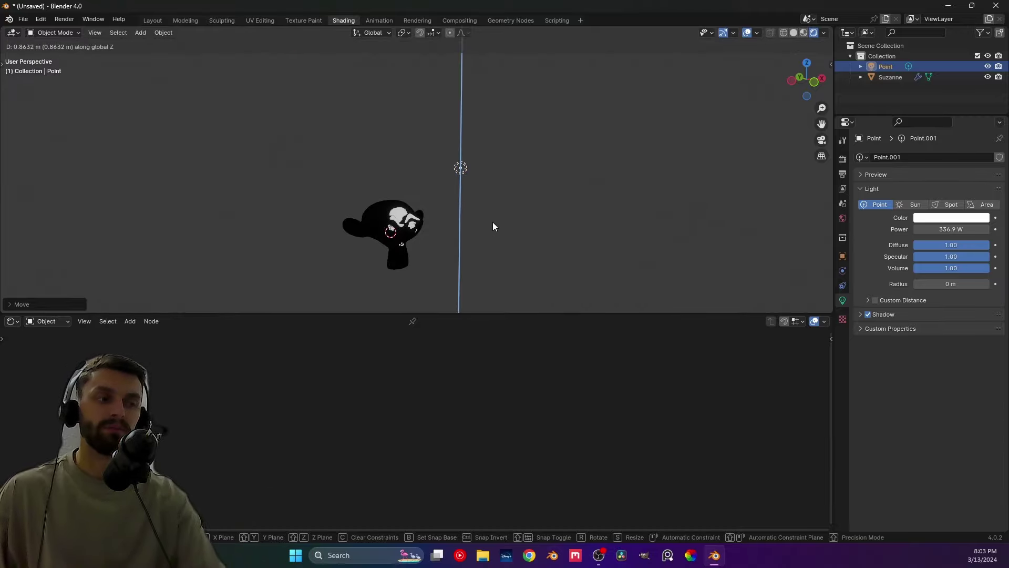
key(x)
click(503, 234)
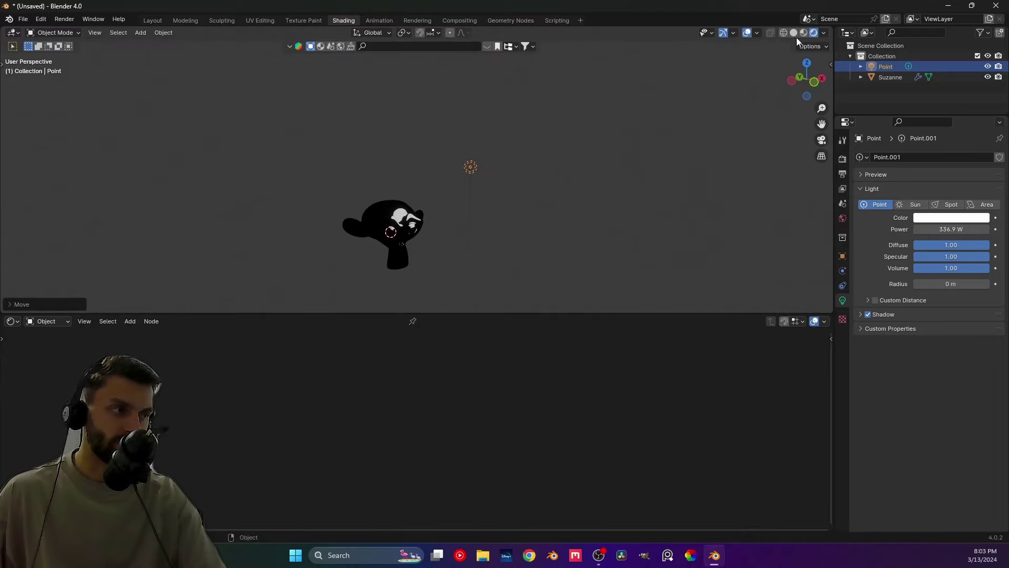
click(804, 33)
middle_drag(459, 260, 422, 231)
Select Suzanne, move Material Output right, and duplicate the Color Ramp below the original.
click(435, 245)
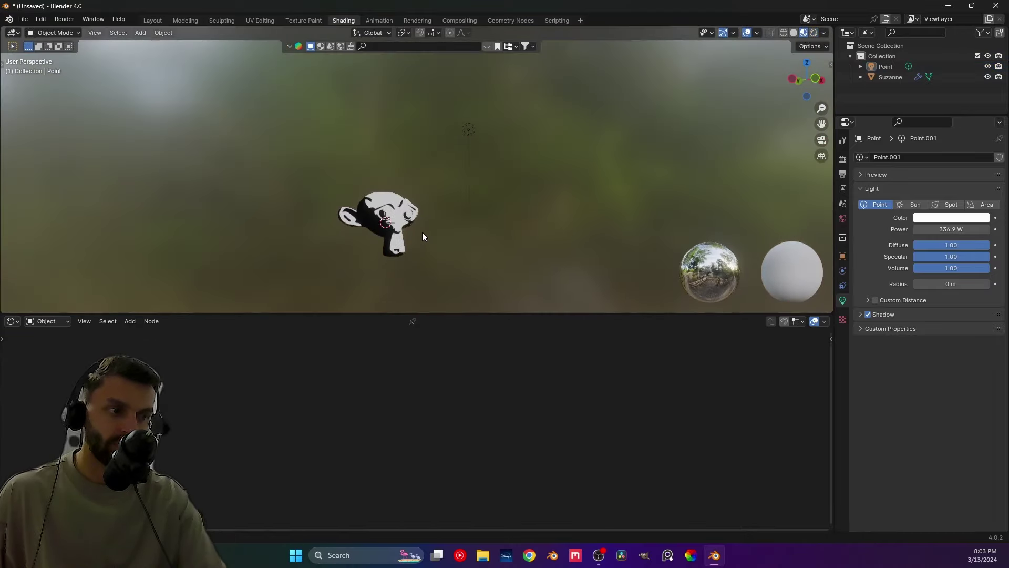
click(393, 205)
middle_drag(408, 393, 380, 395)
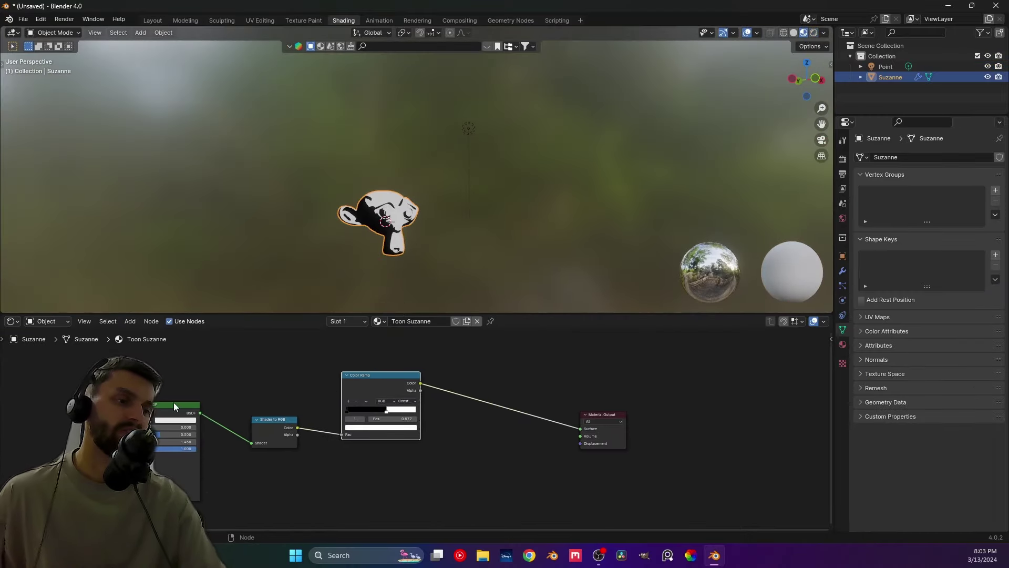
drag(600, 423, 682, 401)
middle_drag(373, 407, 342, 359)
click(341, 342)
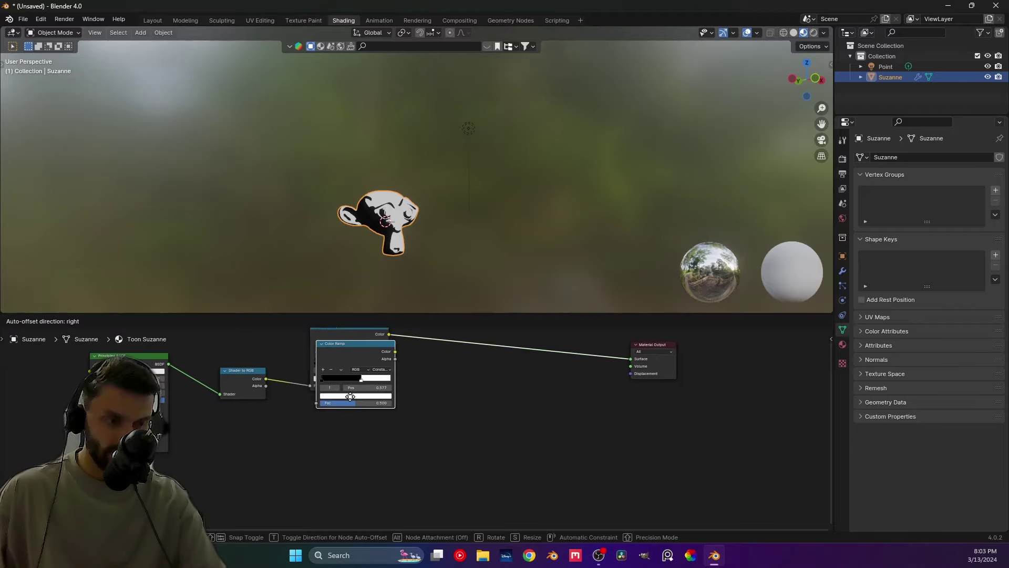
key(shift+d)
click(323, 429)
middle_drag(322, 457, 316, 422)
Tint the copied ramp's black stop a dark blue-purple.
scroll(300, 422, down, 1)
scroll(300, 423, up, 5)
click(310, 421)
click(323, 445)
scroll(360, 345, up, 5)
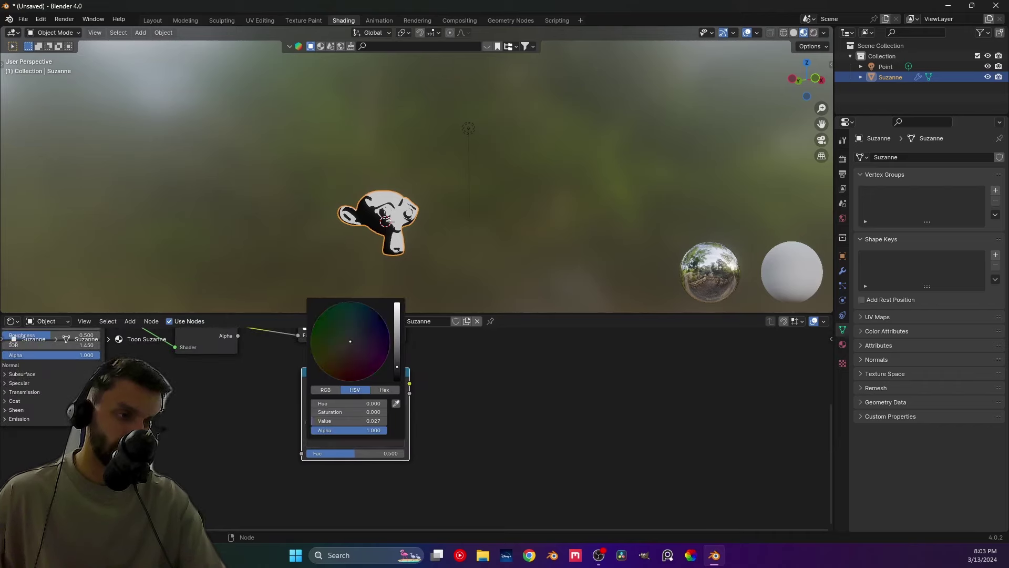
mouse_move(350, 343)
mouse_down()
mouse_move(370, 324)
mouse_move(366, 333)
mouse_up()
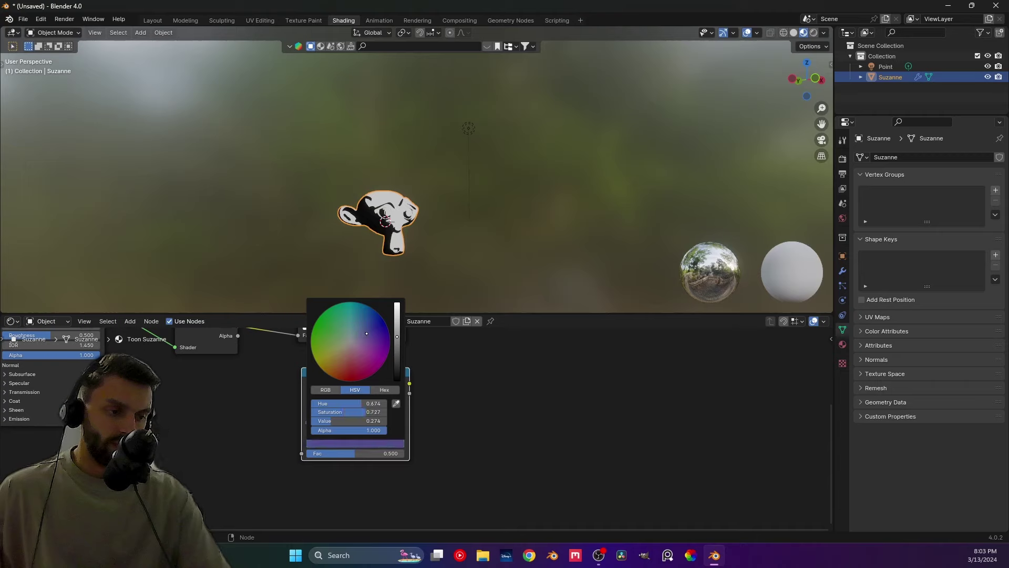
Remove the white stop and add a brighter purple stop to the ramp.
drag(361, 421, 321, 424)
click(320, 444)
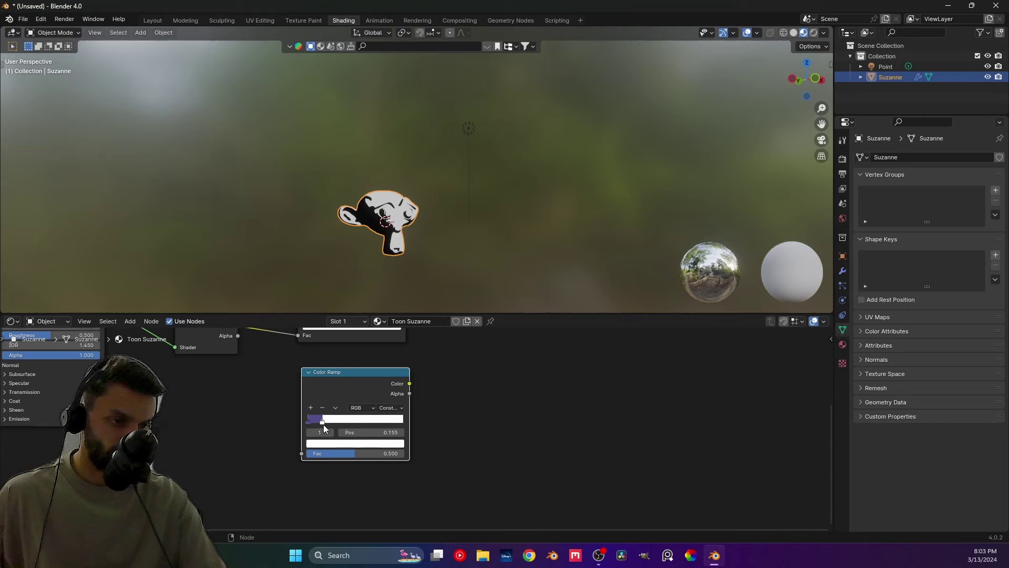
click(322, 407)
click(310, 408)
drag(356, 421, 354, 422)
click(321, 443)
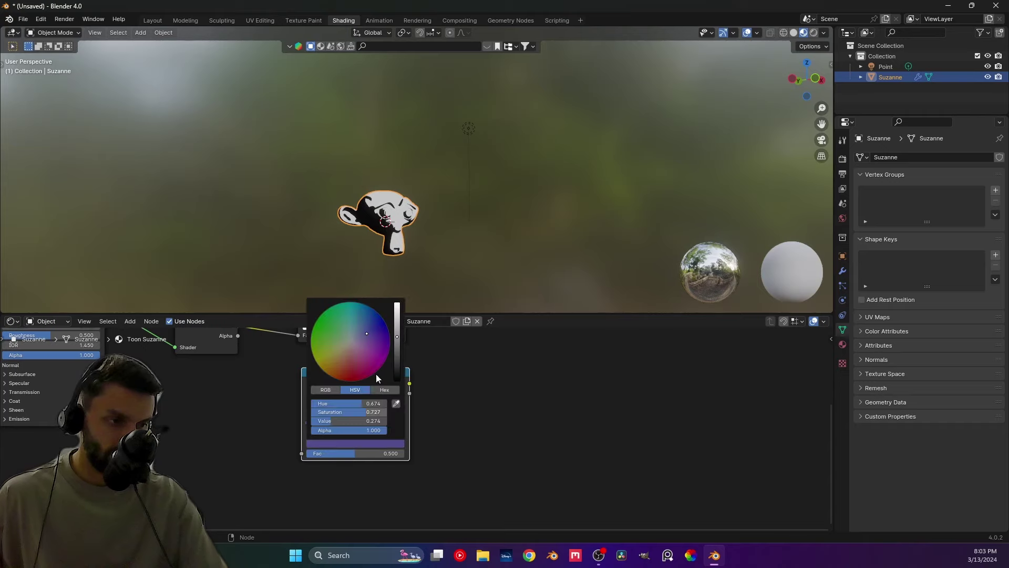
drag(396, 335, 397, 322)
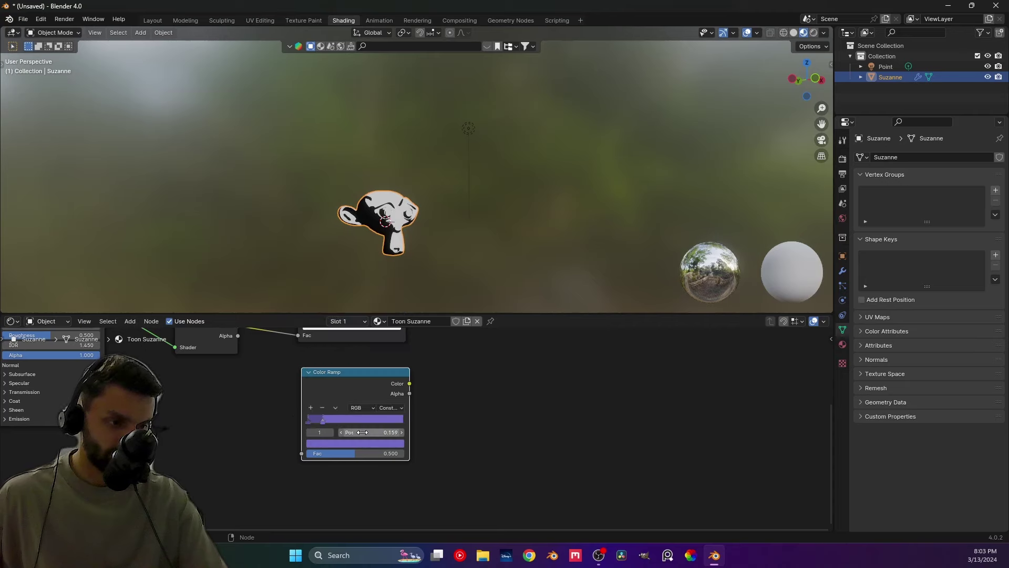
Add another stop at position 0.120 with a darker purple.
click(311, 409)
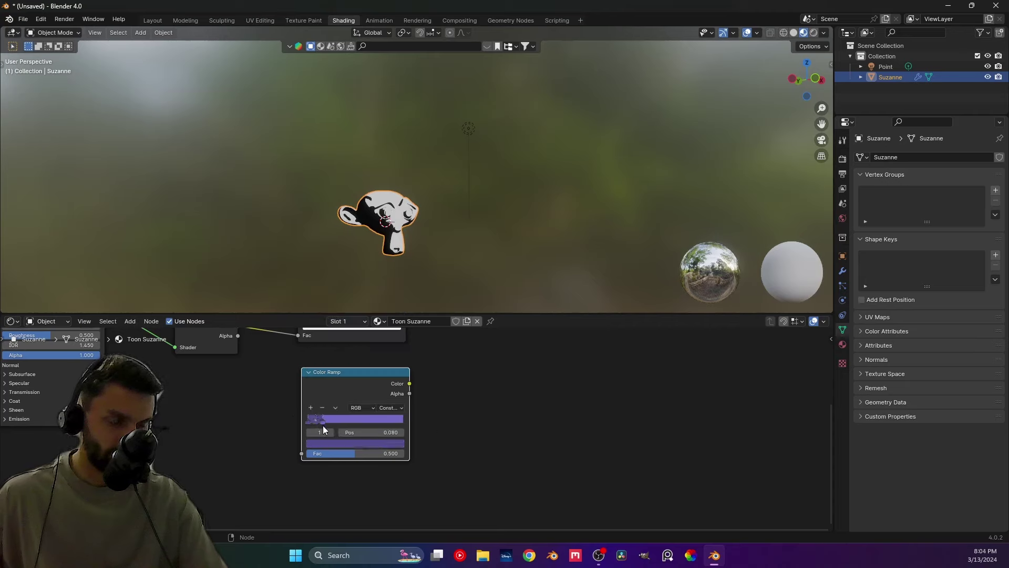
drag(323, 421, 320, 420)
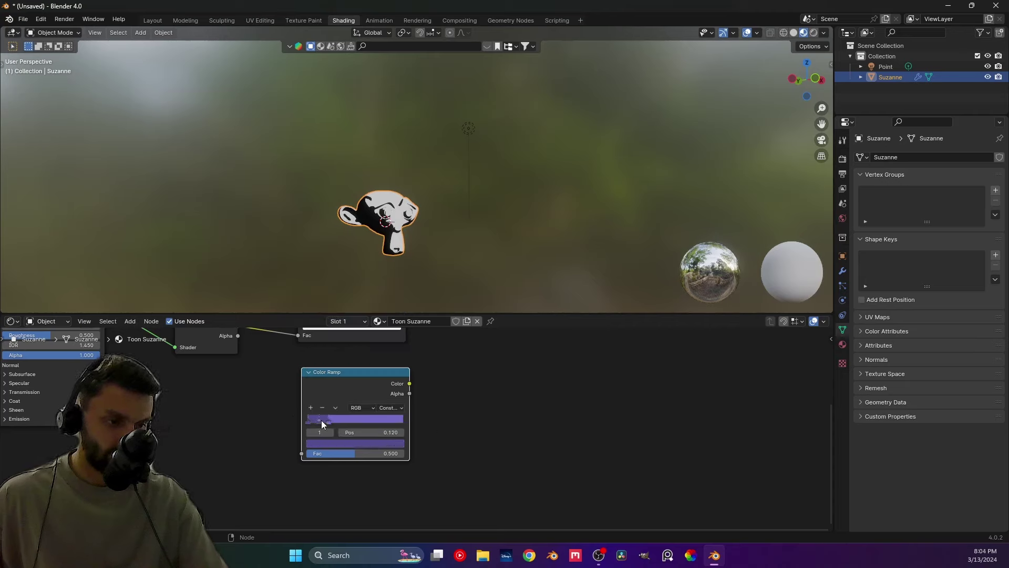
click(317, 443)
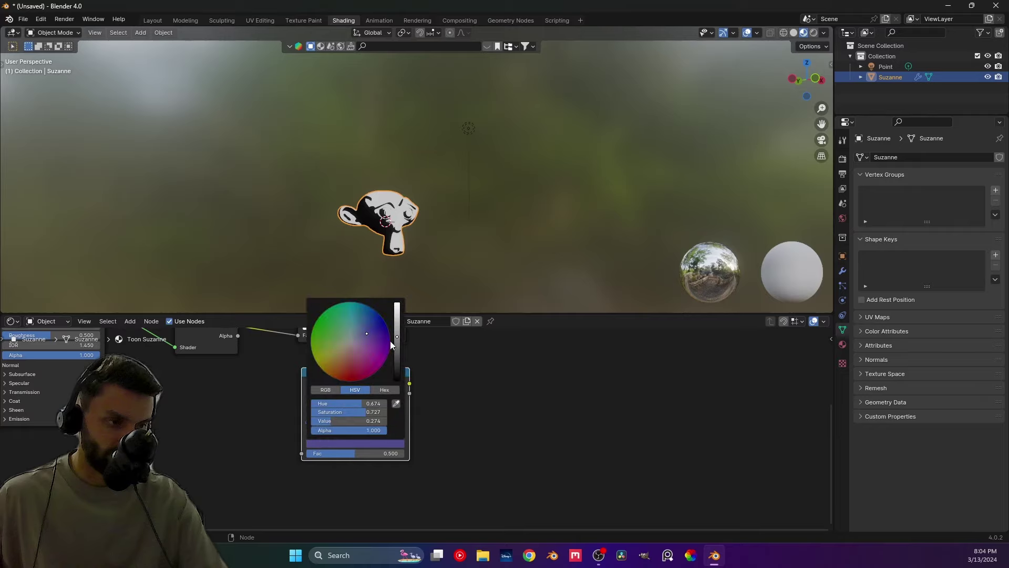
drag(400, 336, 400, 344)
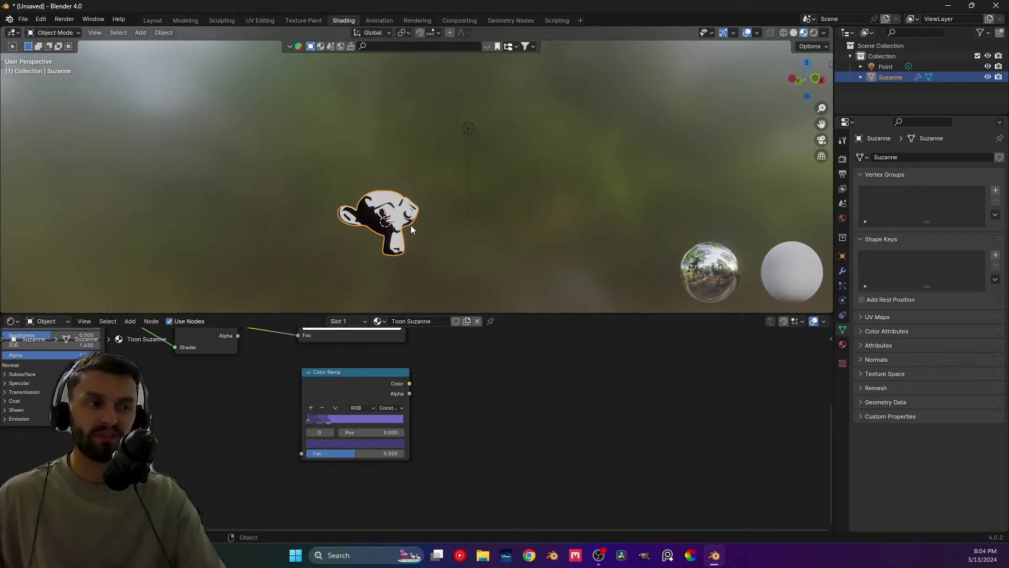
middle_drag(471, 394, 464, 437)
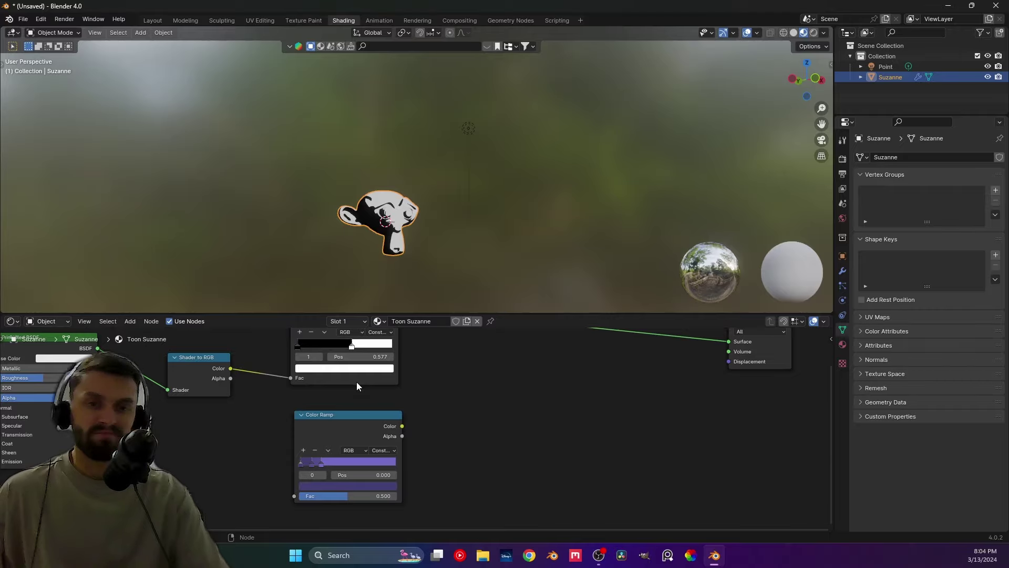
Link Shader to RGB Color into the purple ramp's Fac and its Color to Surface.
scroll(356, 382, down, 2)
scroll(373, 402, down, 1)
drag(268, 382, 320, 483)
ctrl+shift+click(377, 424)
middle_drag(452, 201, 545, 154)
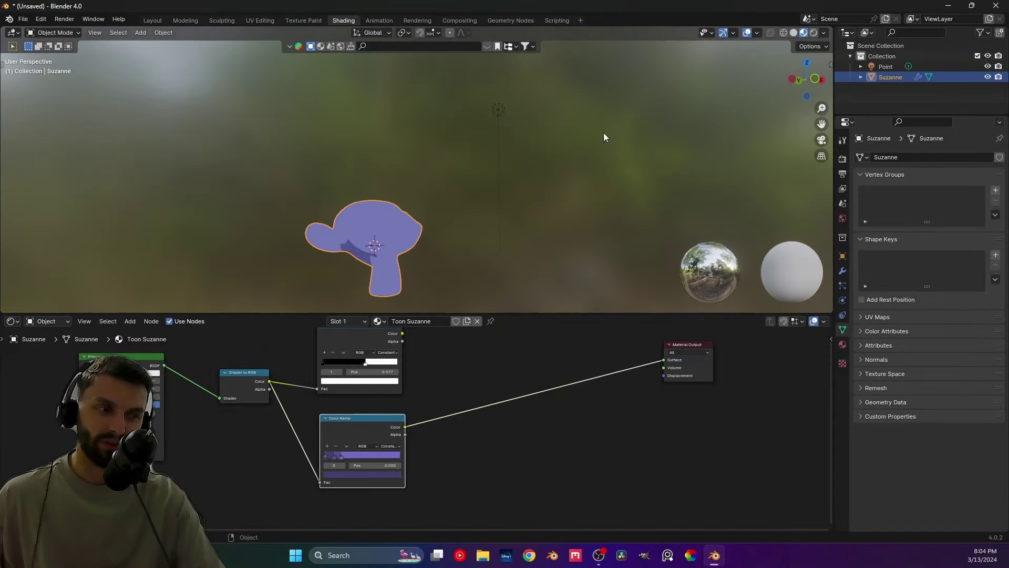
click(813, 32)
Lower the point light along Z and return to Material Preview.
key(g)
key(z)
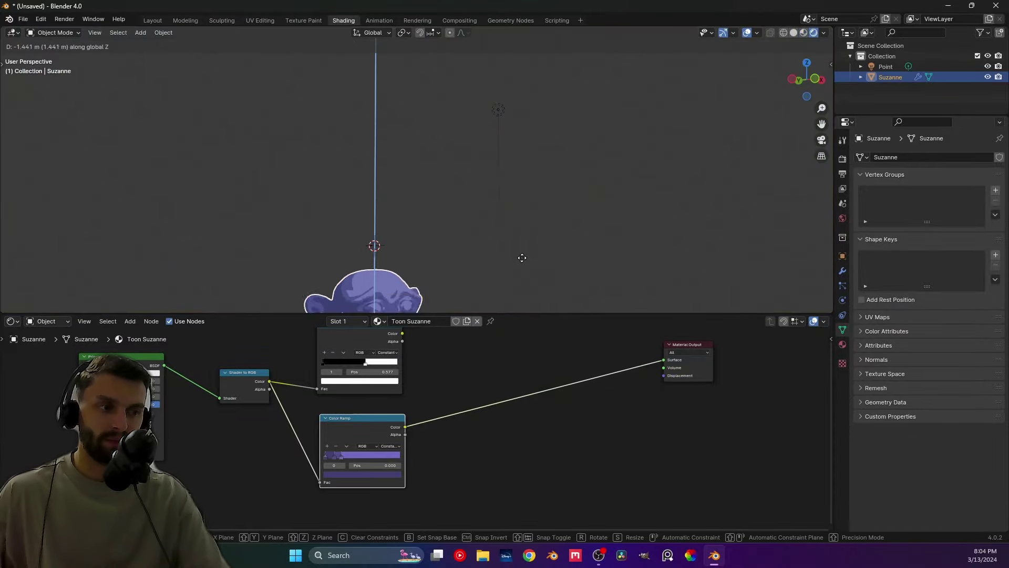
right_click(506, 152)
click(498, 111)
key(g)
key(z)
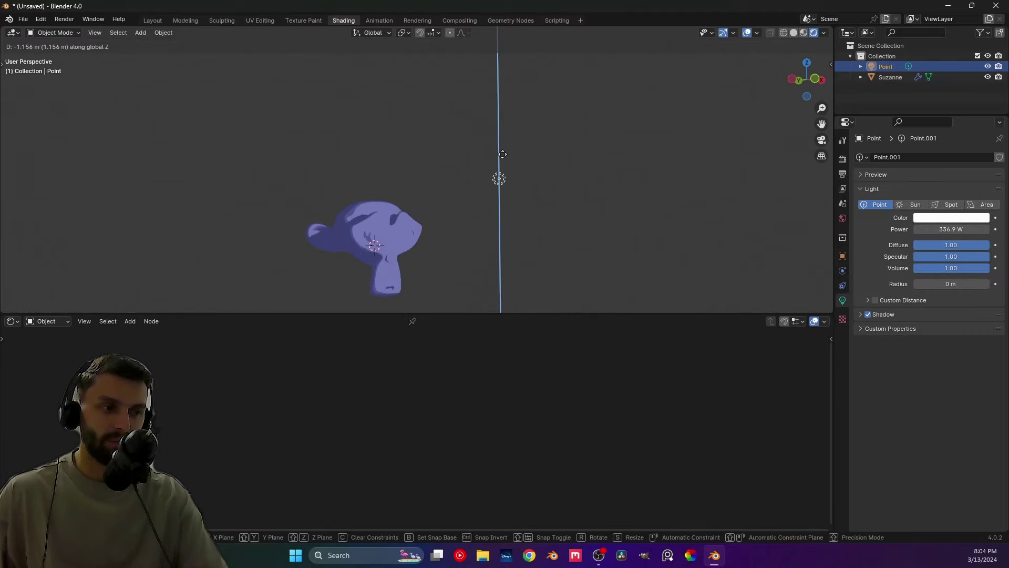
click(498, 110)
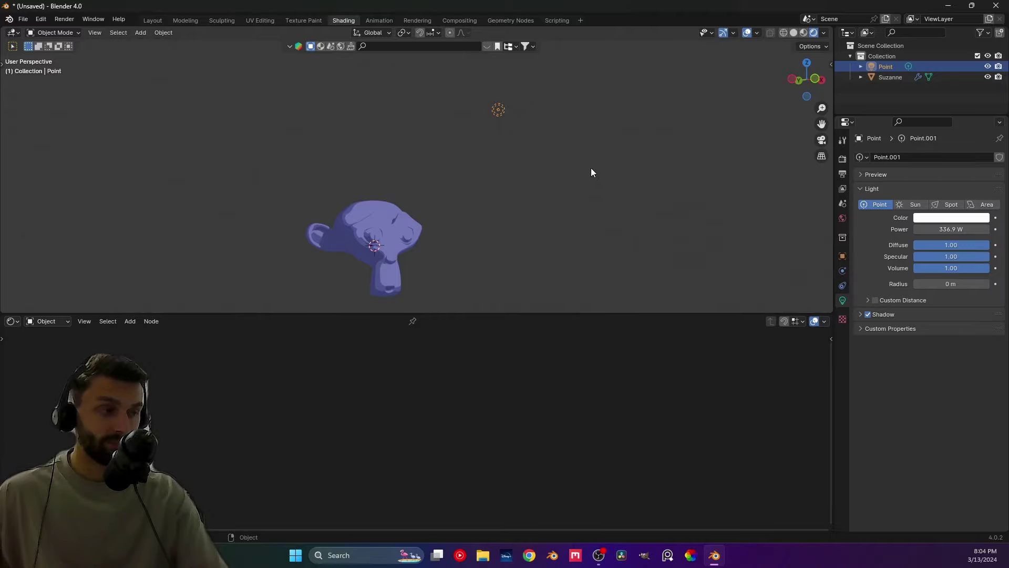
click(803, 33)
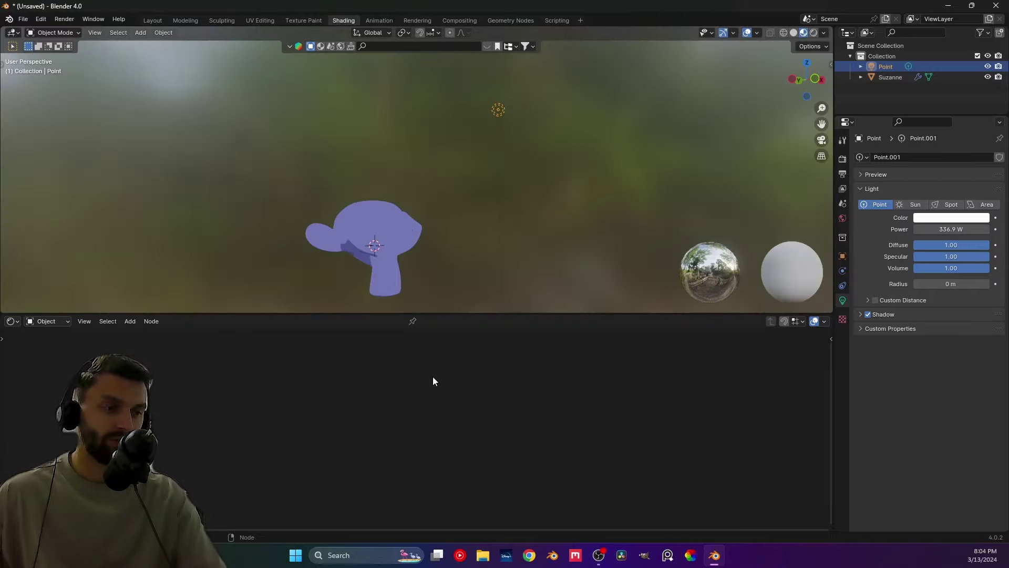
In rendered view, connect the black-and-white Color Ramp's Color to Material Output Surface.
click(411, 250)
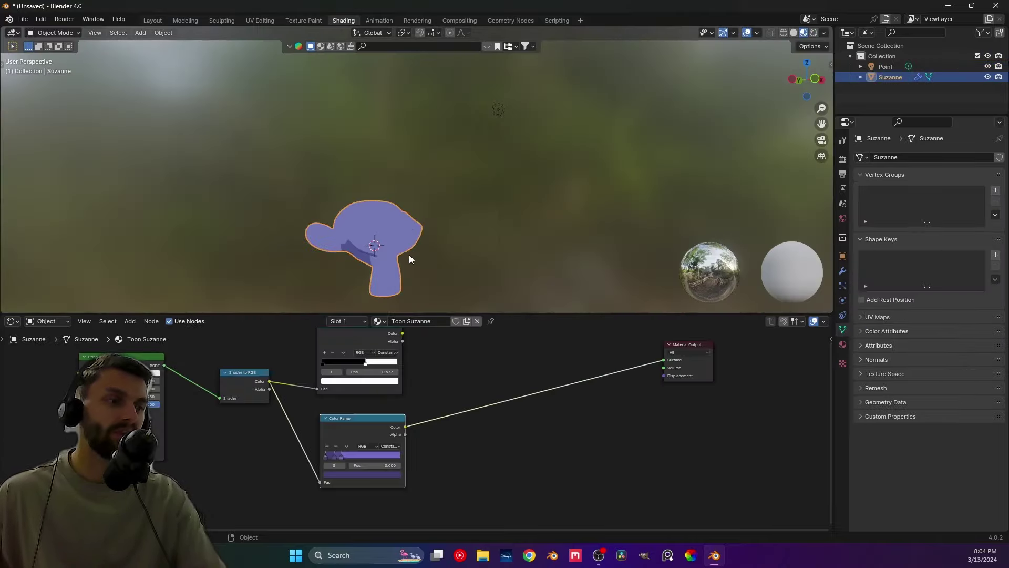
click(813, 32)
middle_drag(640, 371, 468, 421)
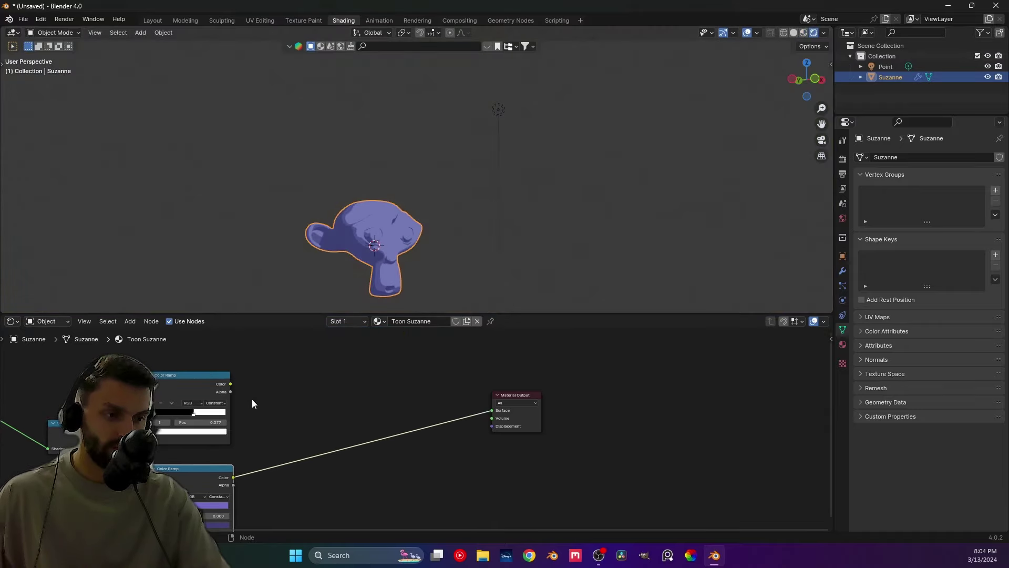
drag(198, 384, 200, 366)
ctrl+shift+click(200, 367)
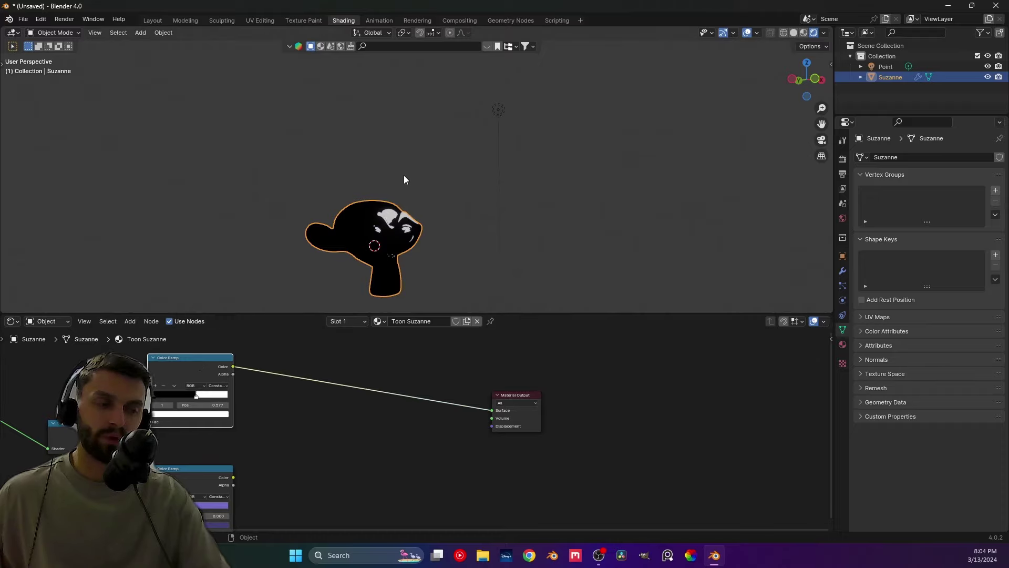
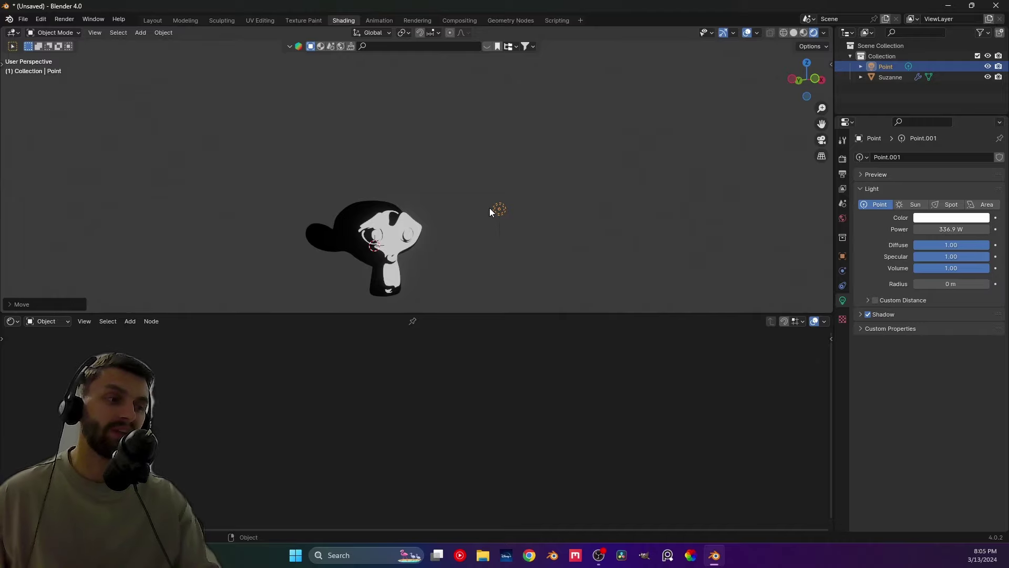
Select Suzanne to bring up the Toon Suzanne nodes and nudge the lower Color Ramp.
click(393, 231)
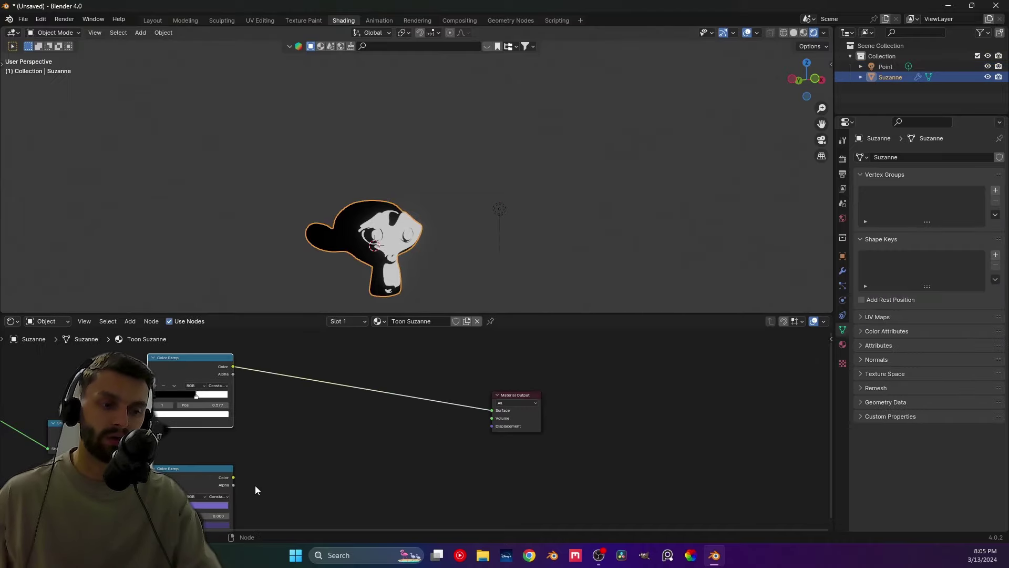
mouse_move(181, 469)
mouse_down()
mouse_move(169, 447)
mouse_move(184, 469)
mouse_up()
click(296, 462)
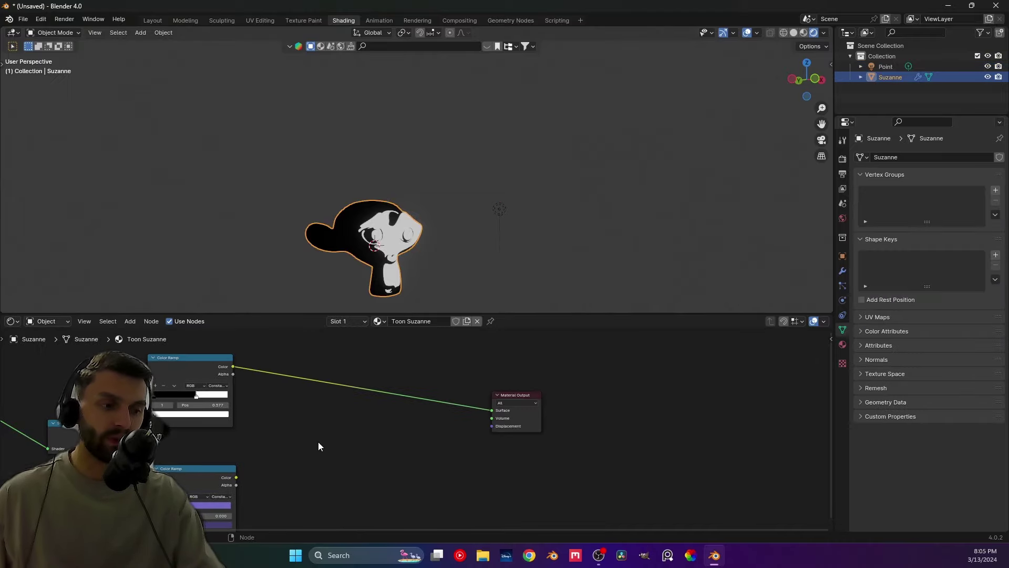
key(shift+a)
Add a Mix Color node onto the Color Ramp to Material Output link.
click(298, 399)
text(mix color)
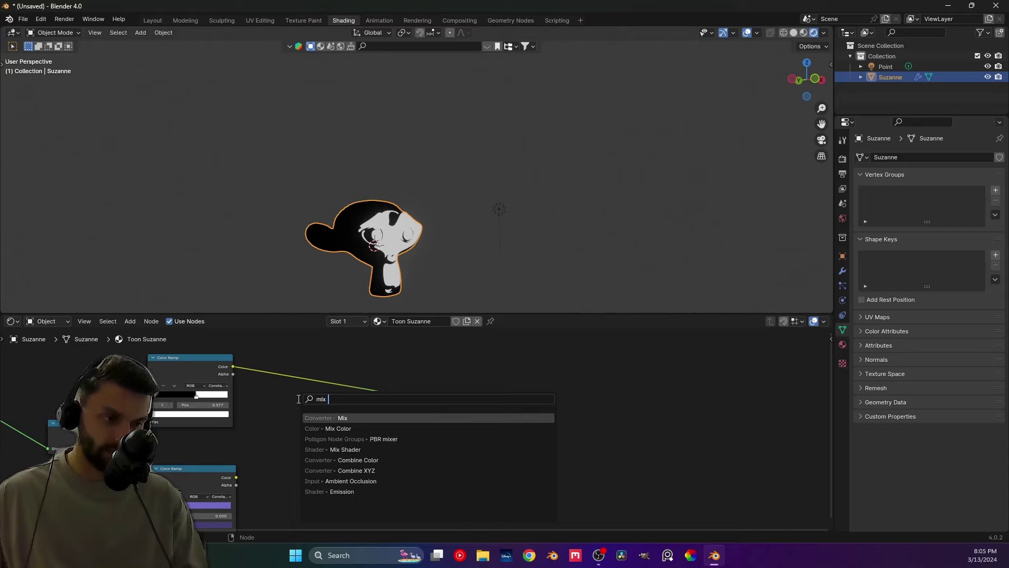
key(Return)
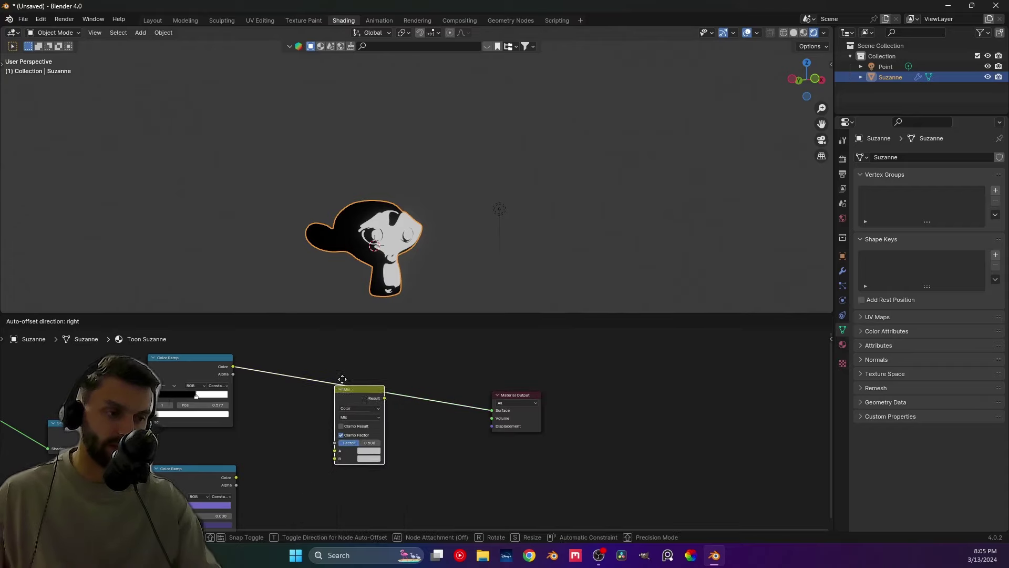
click(355, 373)
middle_drag(325, 433, 338, 409)
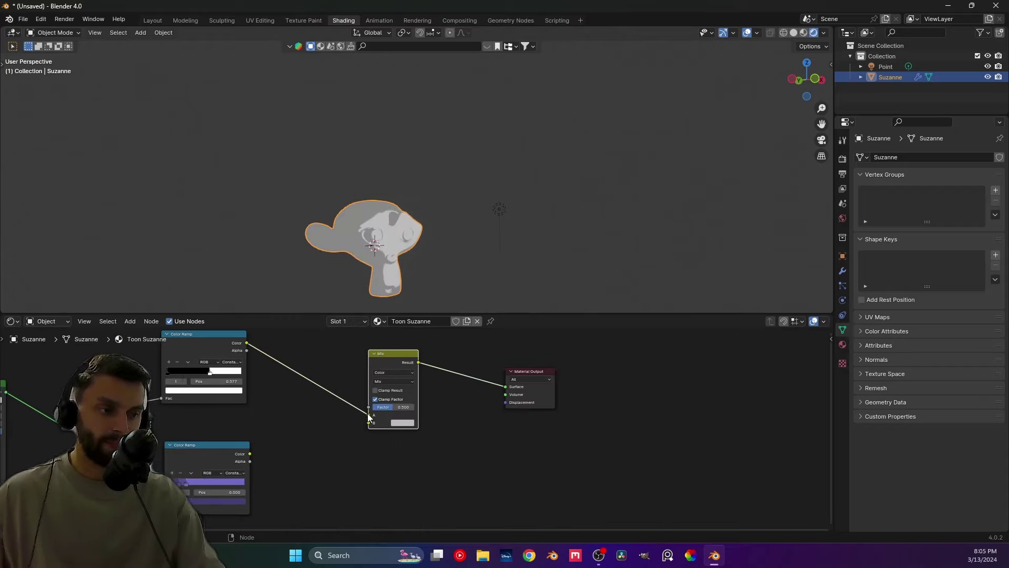
Feed the purple Color Ramp into Mix B and make the A colour black.
drag(370, 418, 369, 407)
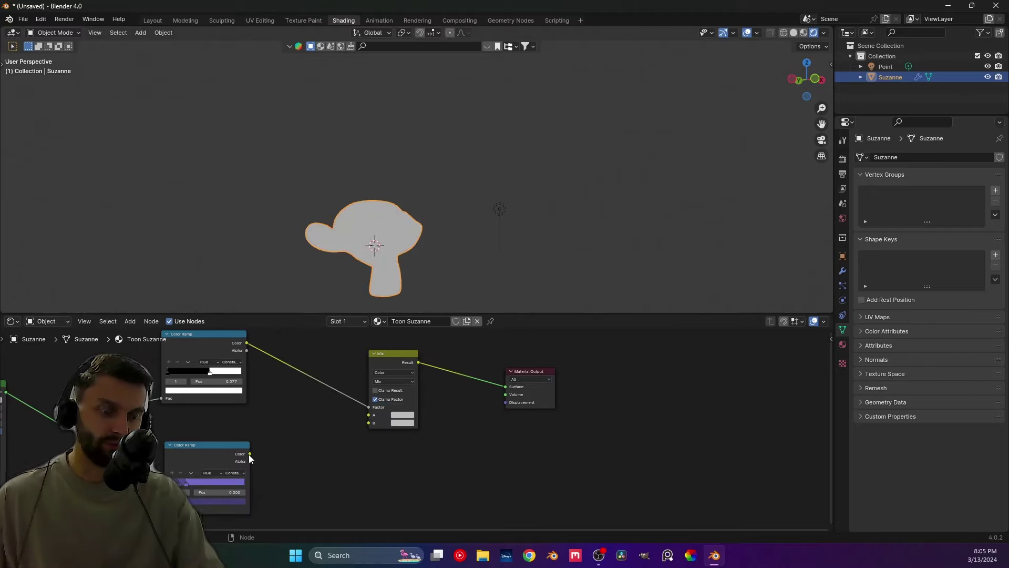
drag(250, 453, 373, 415)
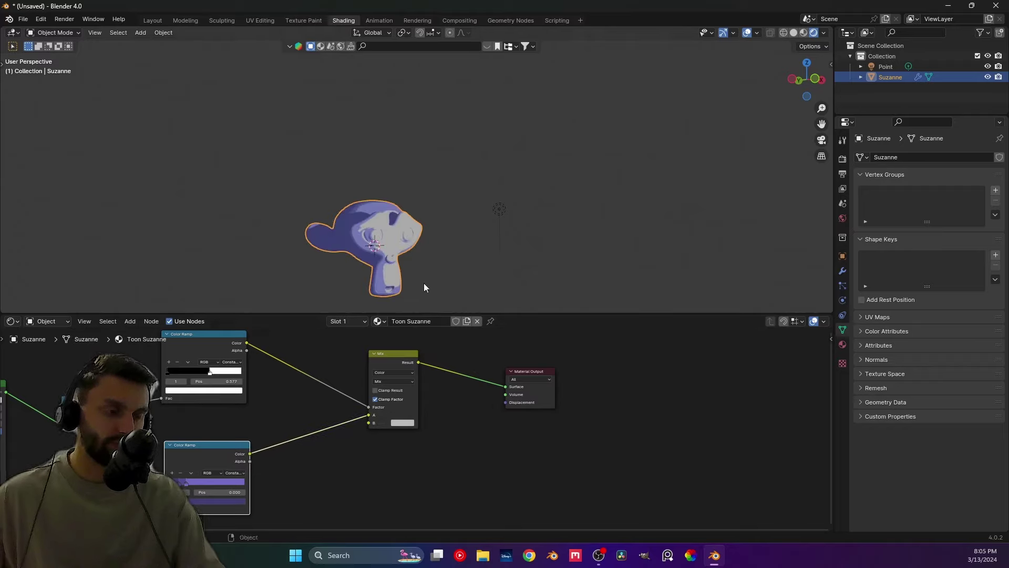
middle_drag(386, 243, 382, 303)
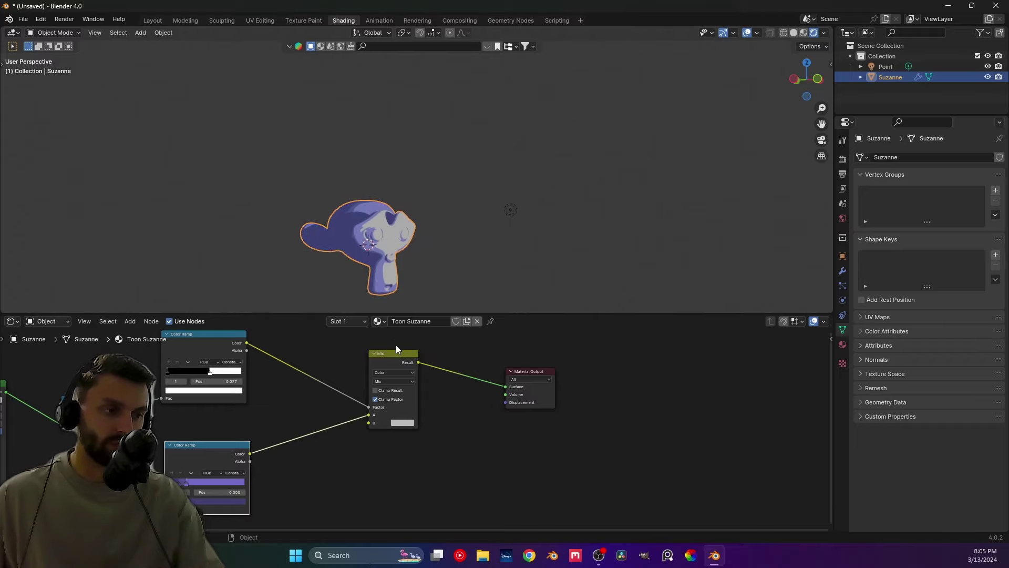
click(401, 422)
drag(369, 415, 370, 422)
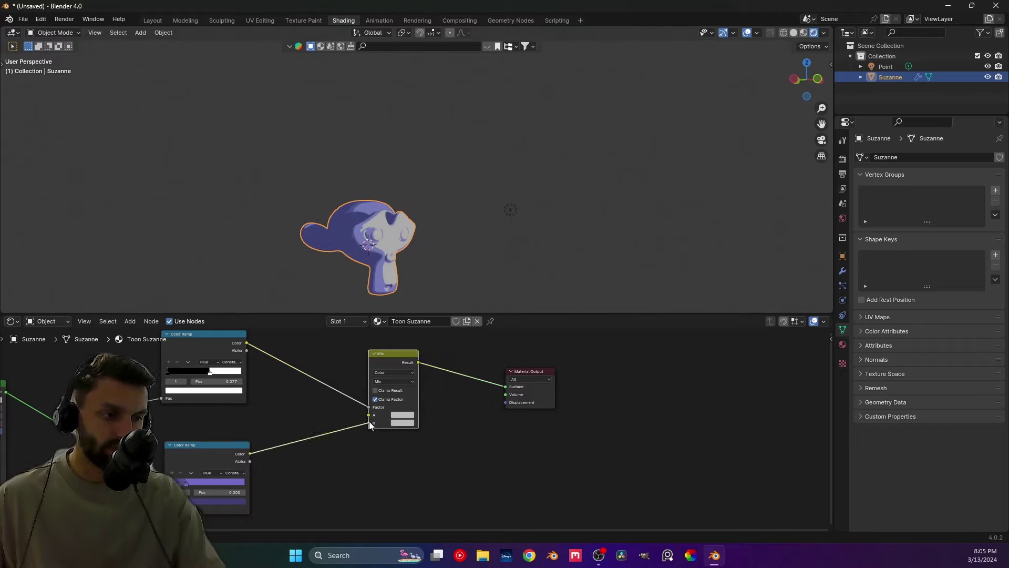
click(405, 415)
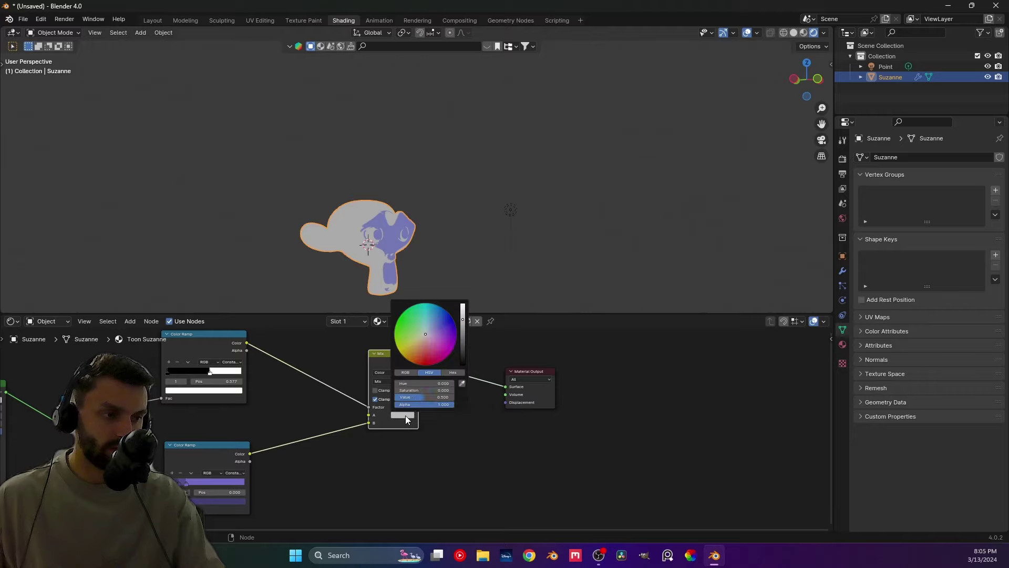
drag(460, 335, 462, 365)
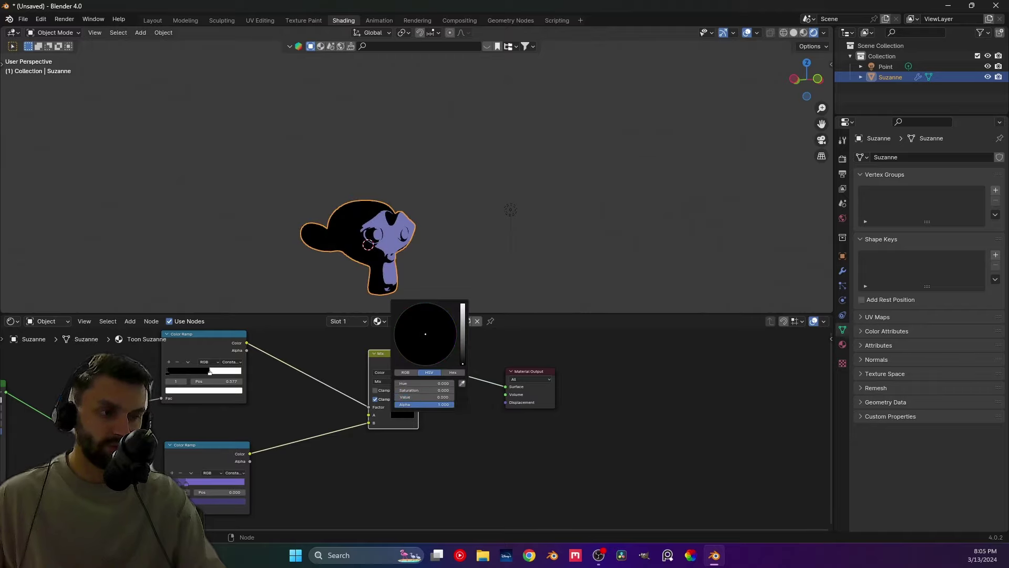
middle_drag(396, 228, 496, 215)
click(516, 243)
Raise the point light along Z and reposition it along X.
click(508, 201)
key(g)
key(z)
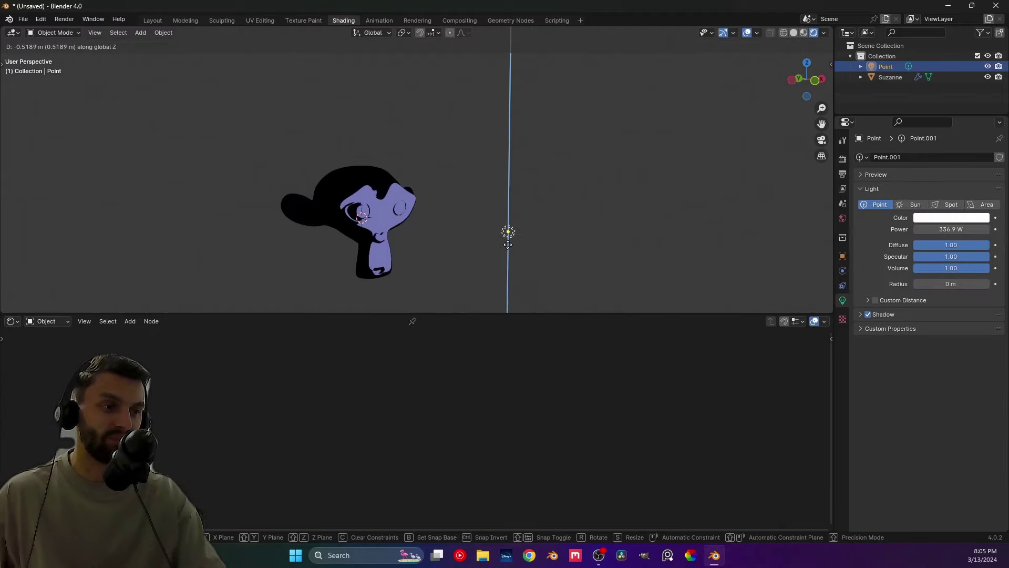
click(506, 163)
key(g)
key(x)
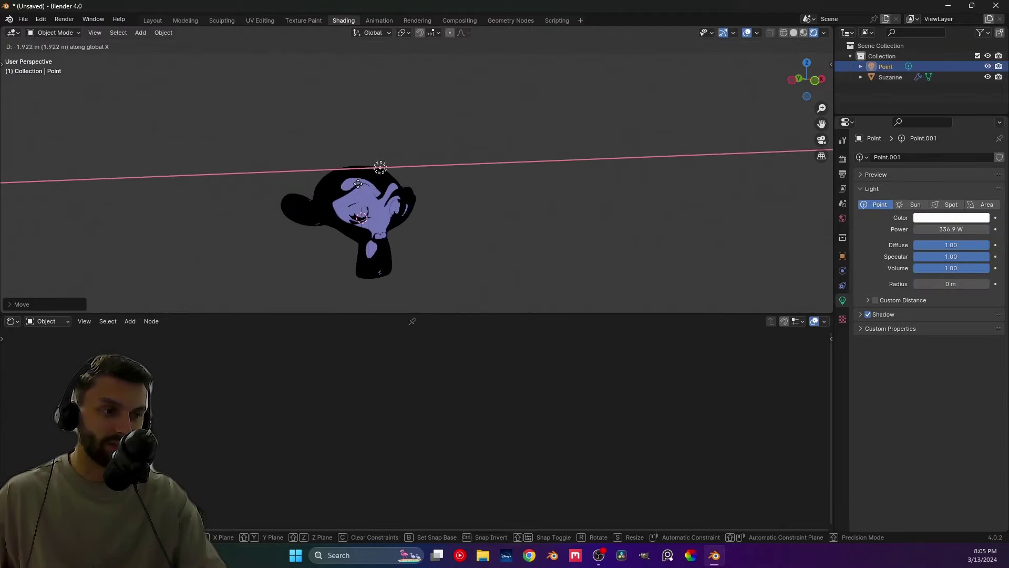
key(z)
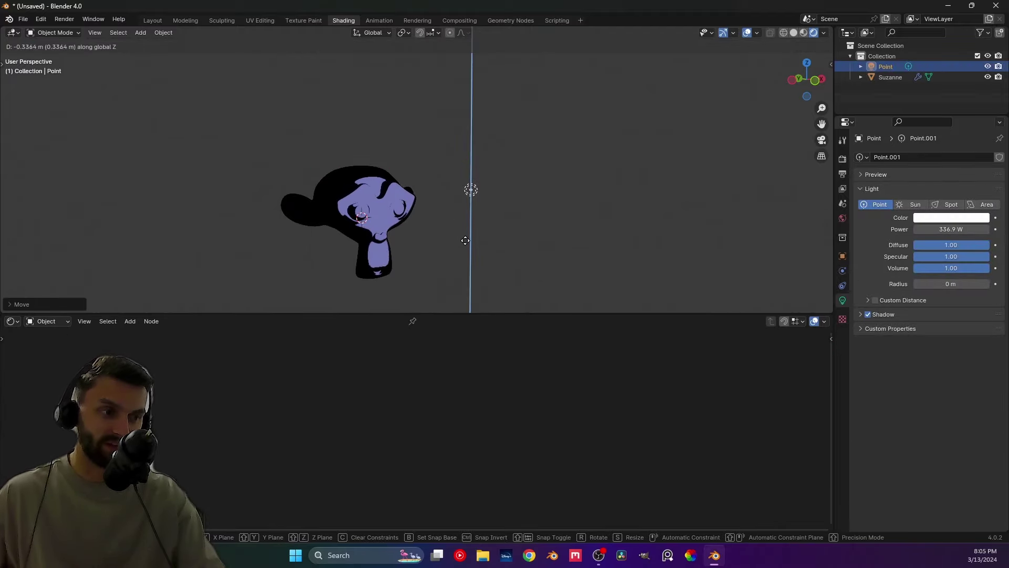
click(466, 242)
Shift the purple Color Ramp's stops, placing one at 0.723.
click(381, 246)
middle_drag(176, 492, 233, 445)
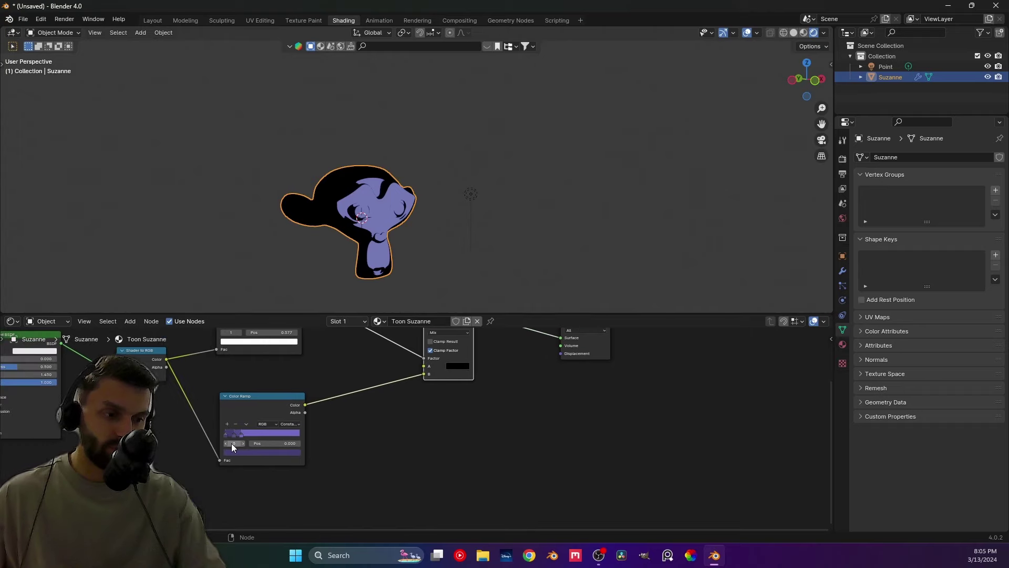
scroll(231, 443, up, 1)
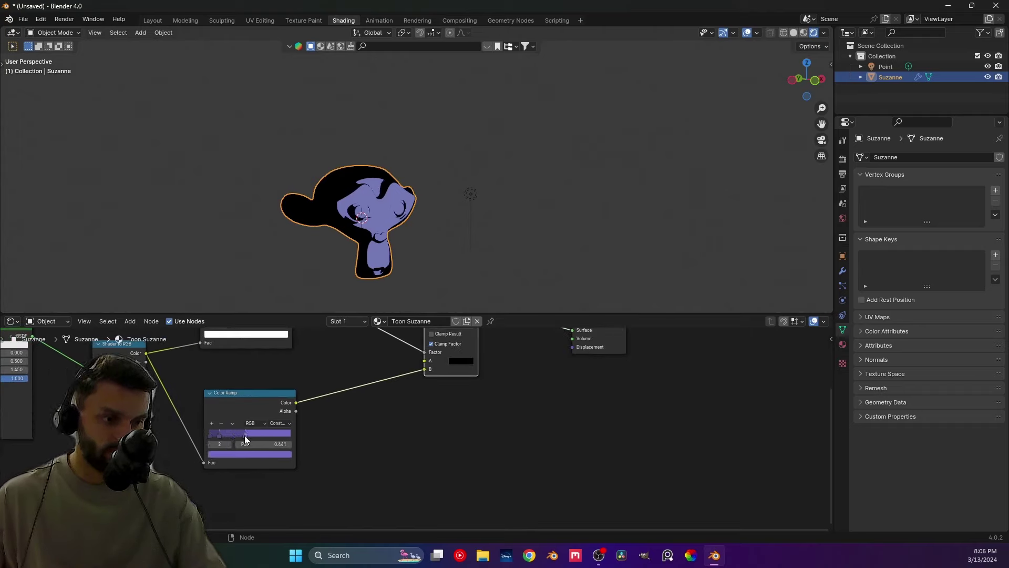
mouse_move(224, 437)
mouse_down()
mouse_move(286, 436)
mouse_move(258, 439)
mouse_move(281, 442)
mouse_move(270, 446)
mouse_move(253, 434)
mouse_move(213, 435)
mouse_move(275, 436)
mouse_move(263, 437)
mouse_up()
click(218, 438)
click(233, 436)
mouse_move(400, 256)
middle_down()
mouse_move(307, 251)
mouse_move(399, 255)
middle_up()
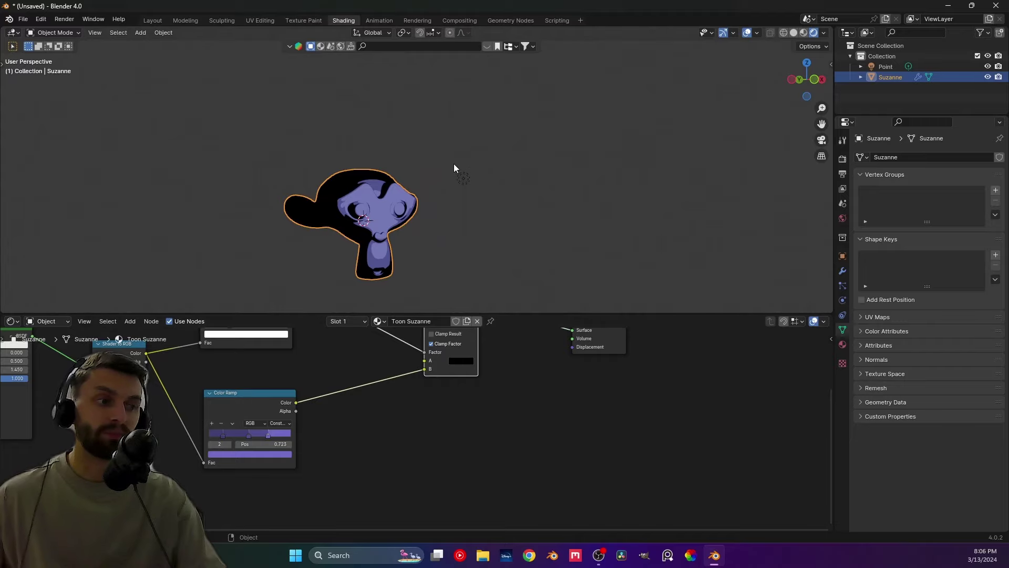
click(462, 178)
Nudge the light along X and change the Mix A colour to white.
key(g)
key(x)
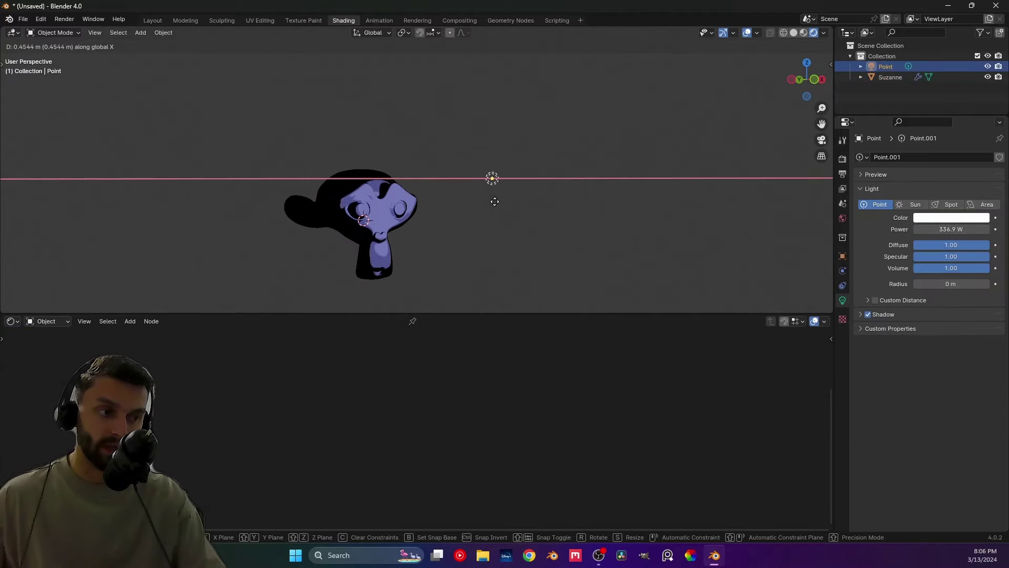
click(505, 200)
click(386, 222)
scroll(414, 422, up, 2)
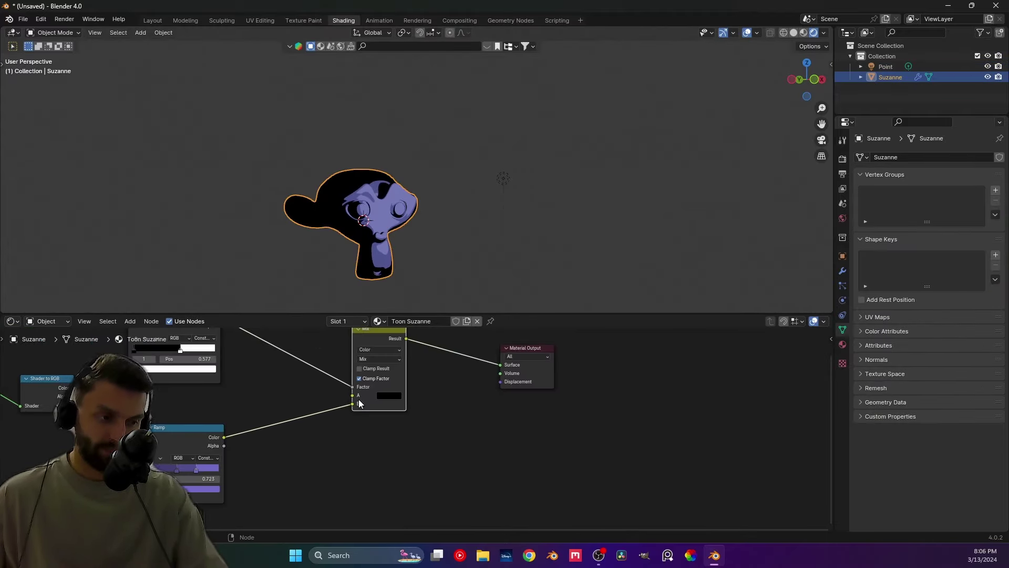
click(386, 395)
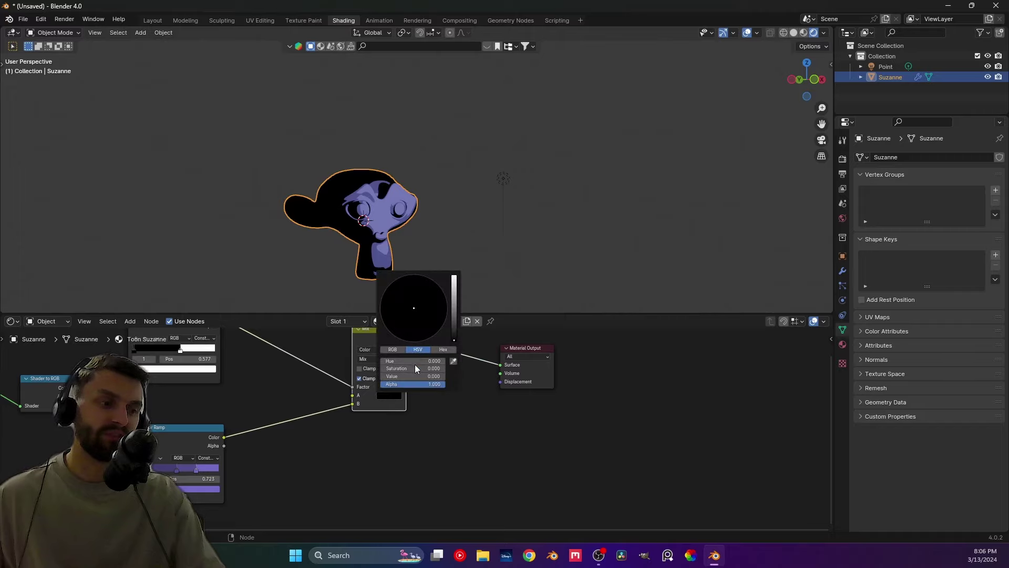
drag(455, 328, 454, 276)
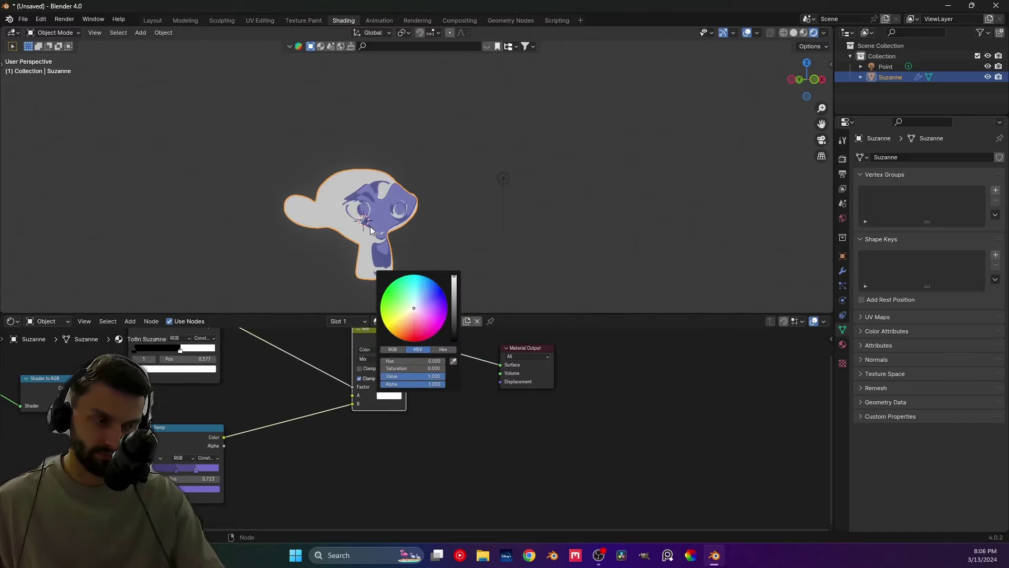
Preview the top Color Ramp, then route the Mix result back to the Surface.
middle_drag(327, 378, 393, 421)
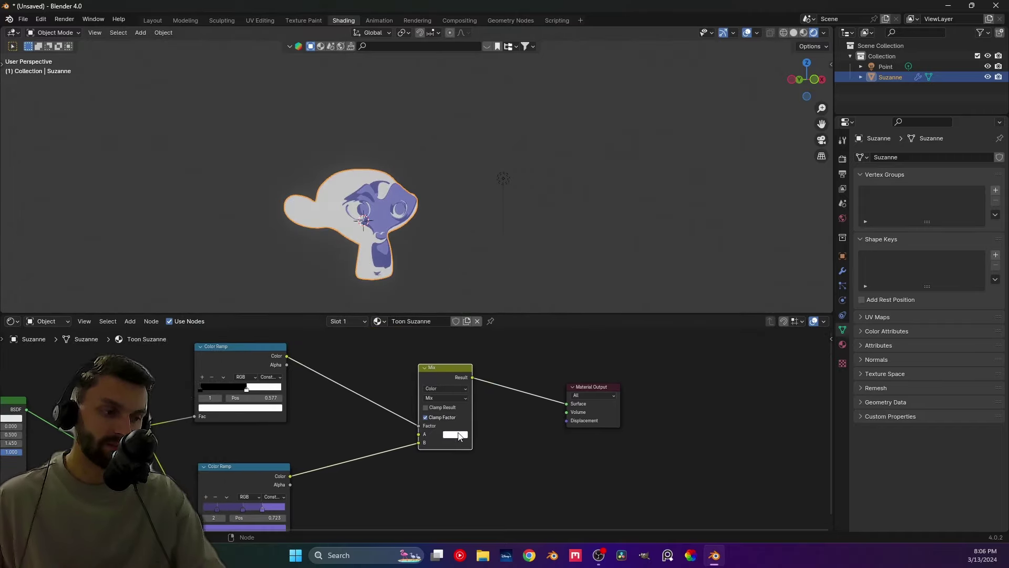
ctrl+shift+click(242, 354)
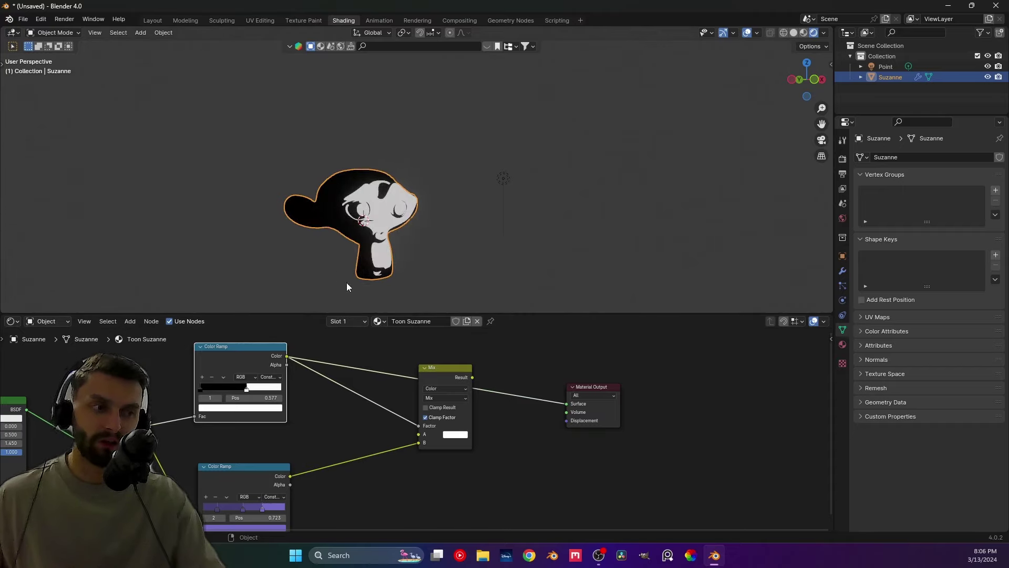
click(420, 440)
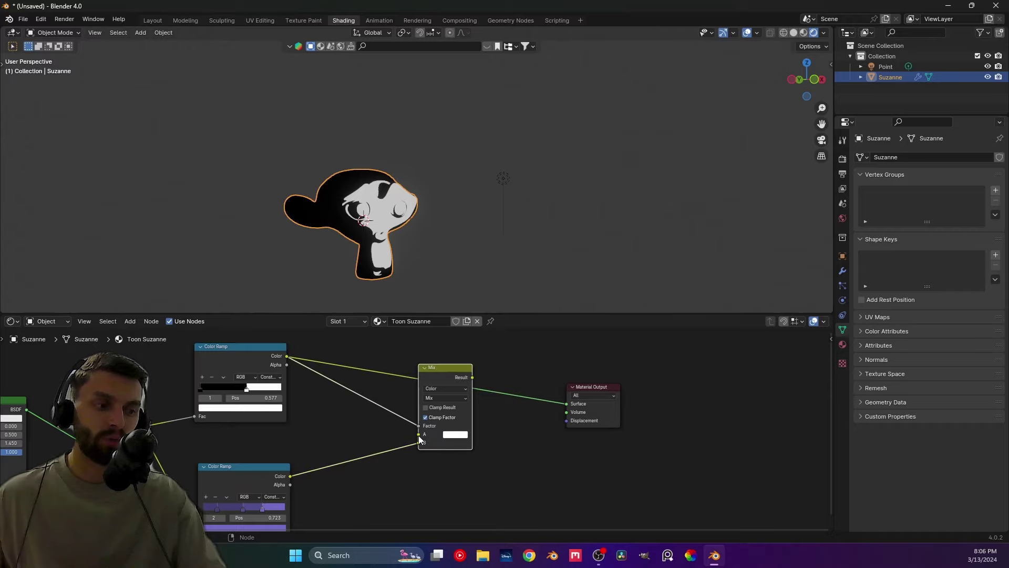
drag(349, 420, 350, 420)
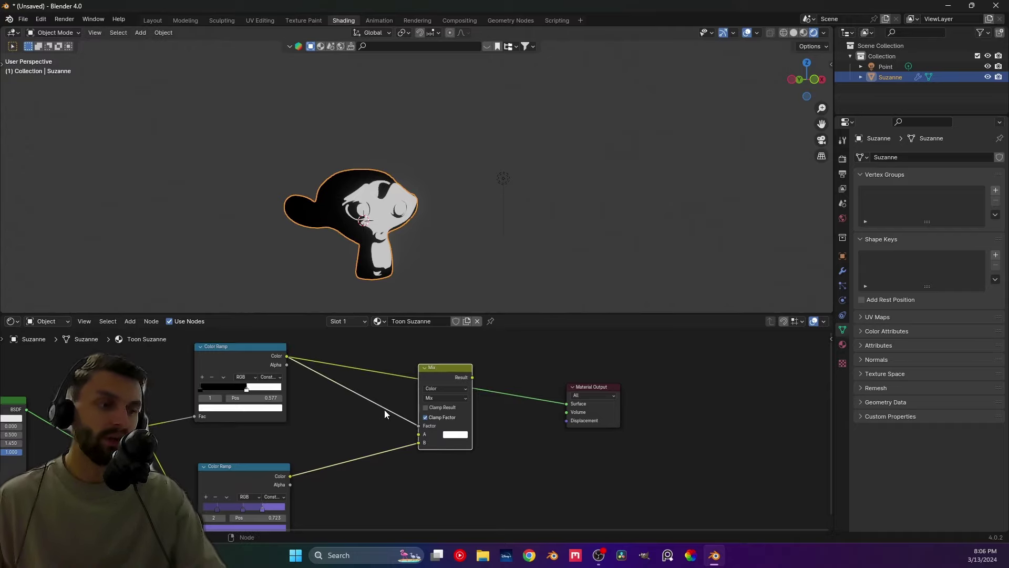
ctrl+shift+click(437, 370)
Move both Color Ramp nodes upward and shift the Mix node right.
middle_drag(327, 456, 340, 419)
scroll(335, 421, down, 1)
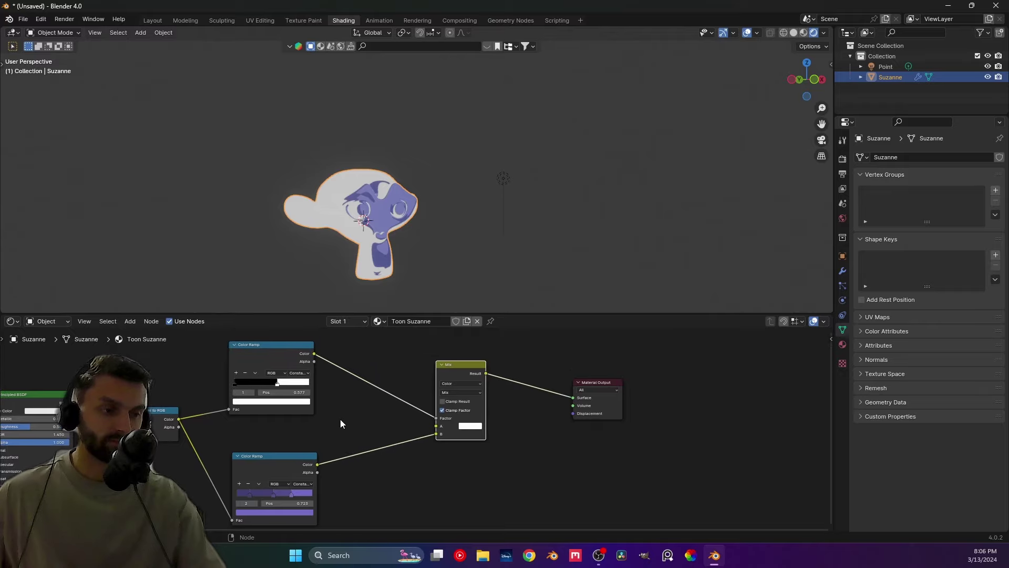
scroll(340, 419, down, 2)
drag(362, 485, 291, 361)
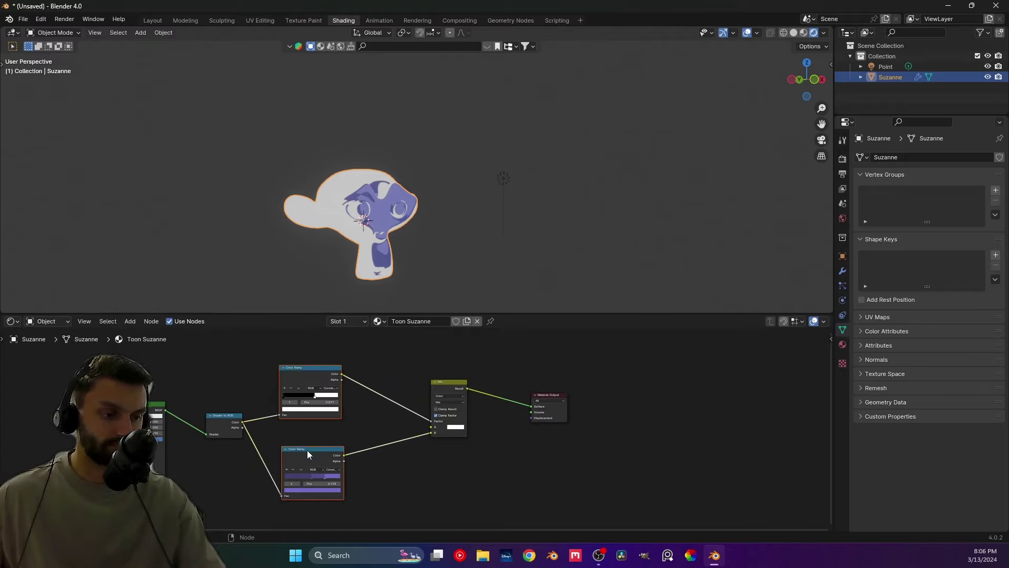
drag(307, 450, 308, 376)
click(402, 479)
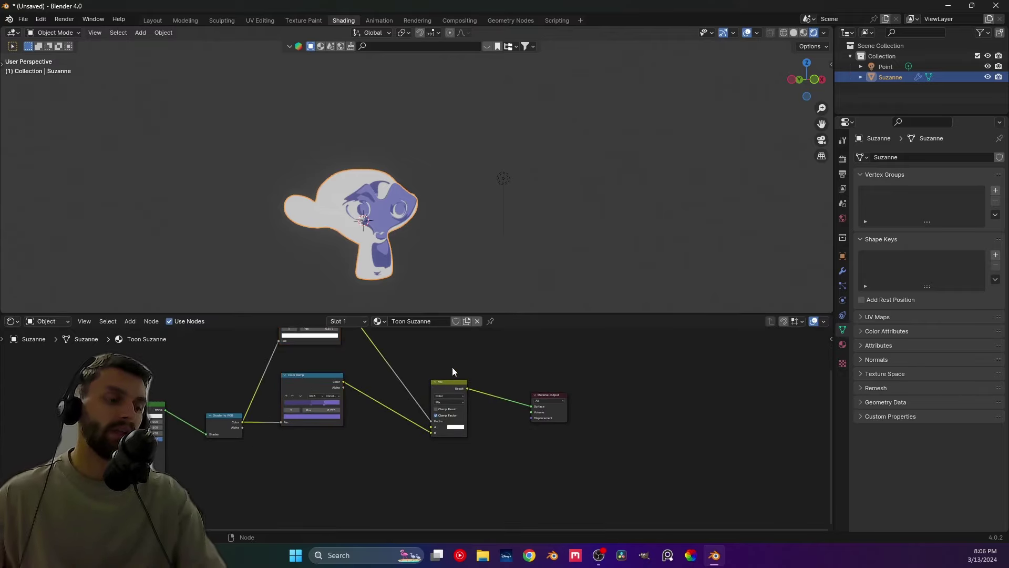
drag(449, 389, 476, 390)
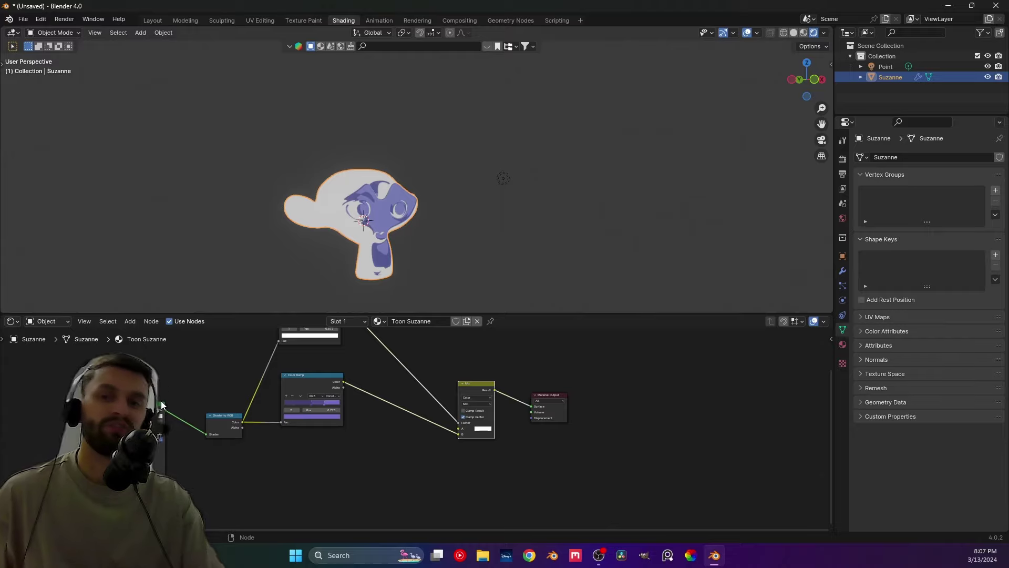
middle_drag(314, 364, 301, 366)
click(313, 405)
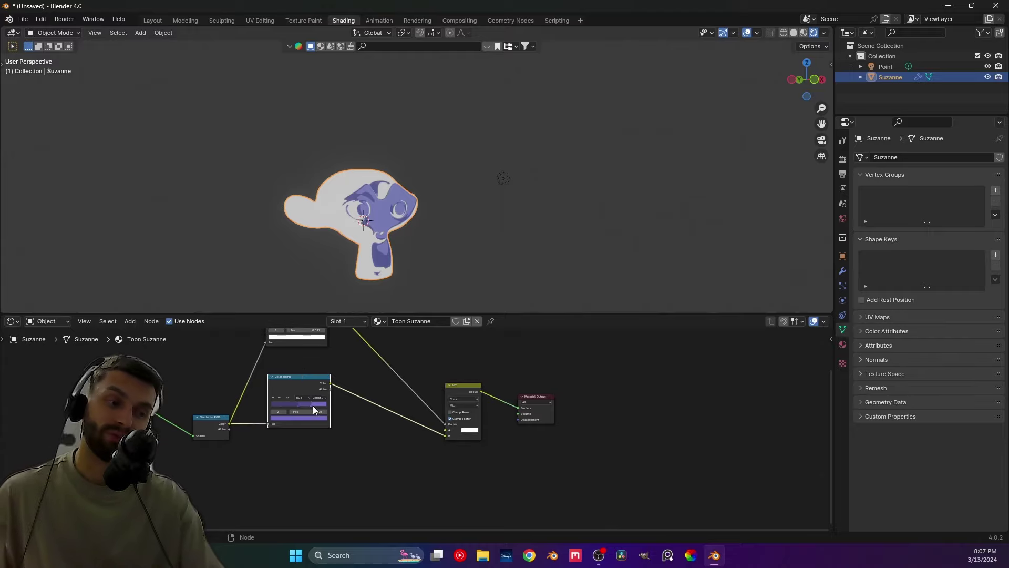
middle_drag(357, 474, 355, 425)
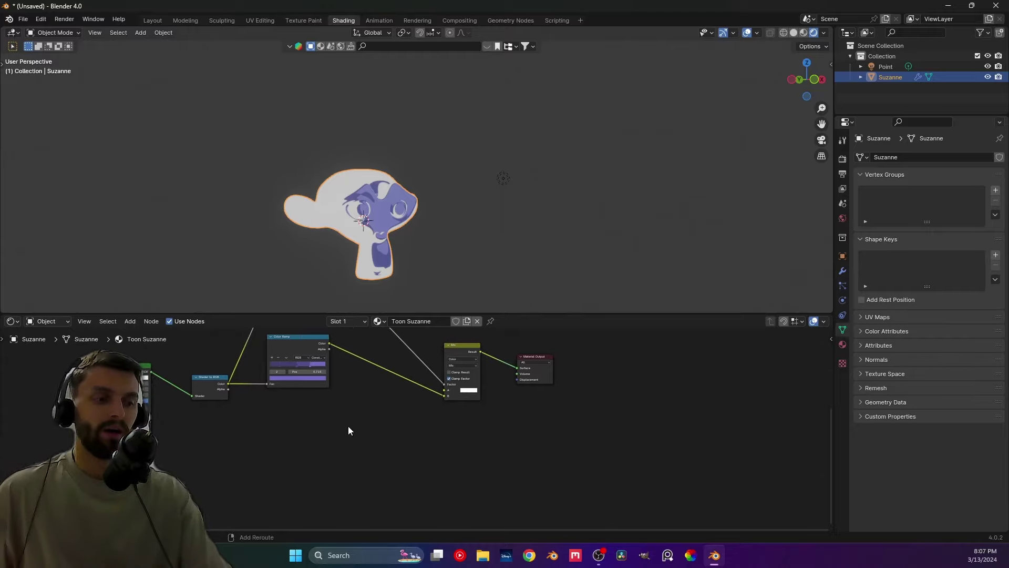
Search the node list for 'wave' and drop the top match.
key(shift+a)
click(316, 400)
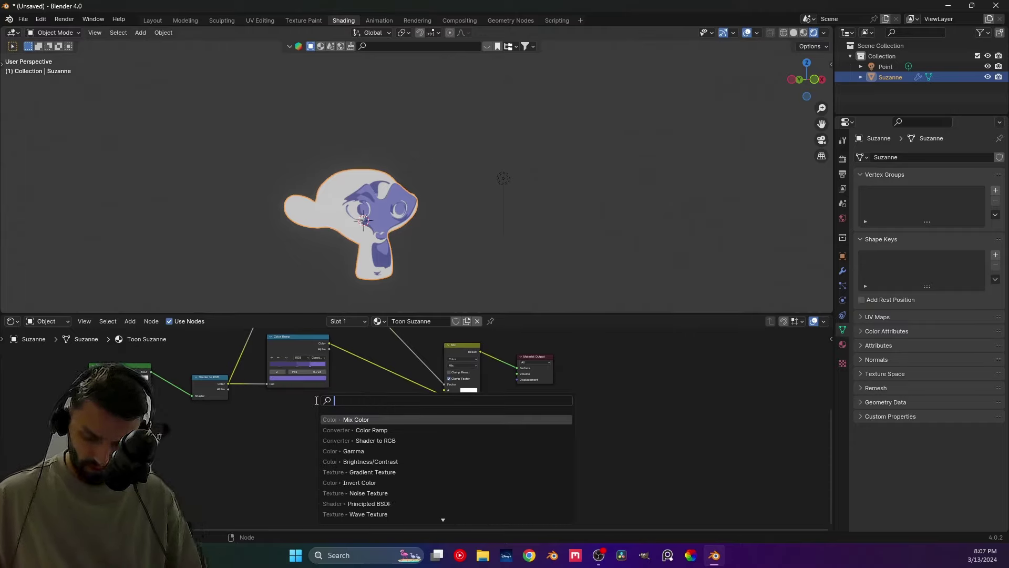
text(wave)
key(Return)
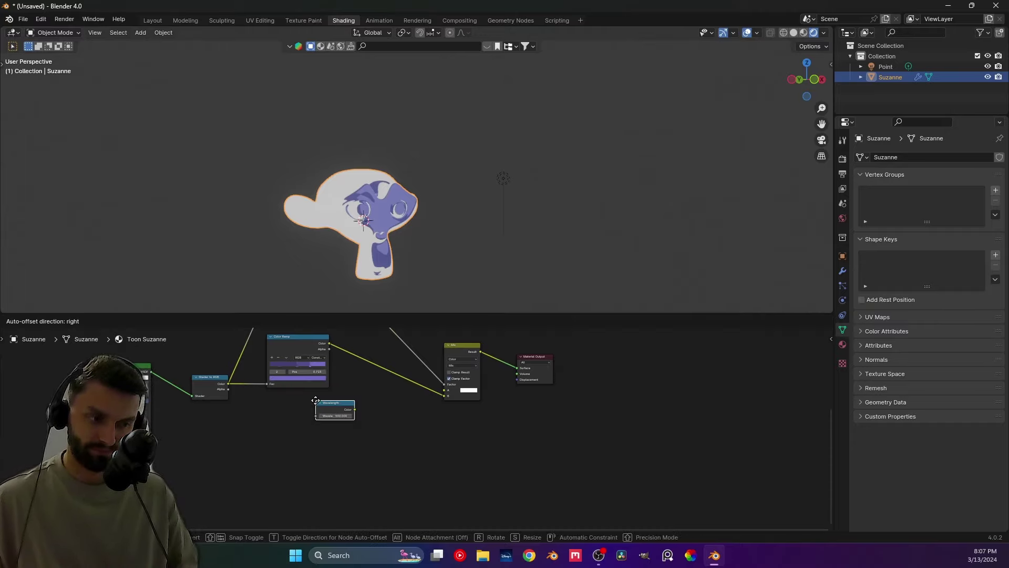
click(315, 400)
Add a Wave Texture below the shader nodes with Texture Coordinate and Mapping via Ctrl+T.
key(shift+a)
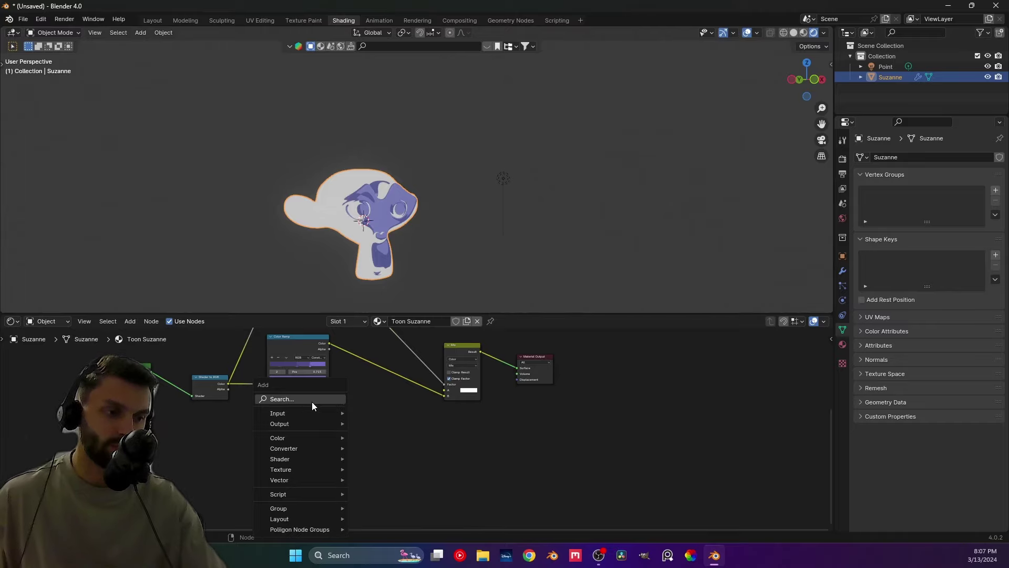
text(wa)
key(Down)
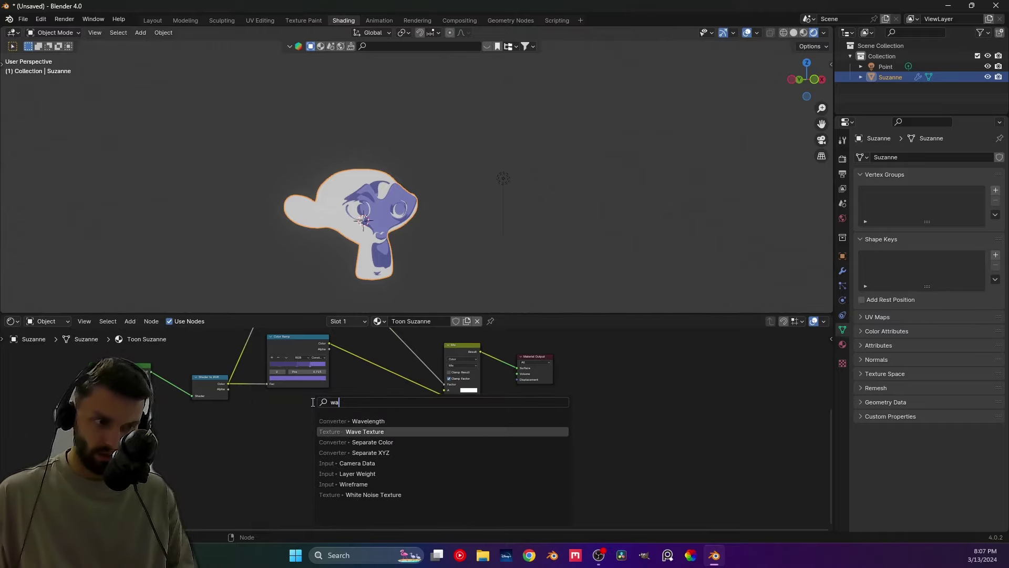
key(Return)
click(297, 438)
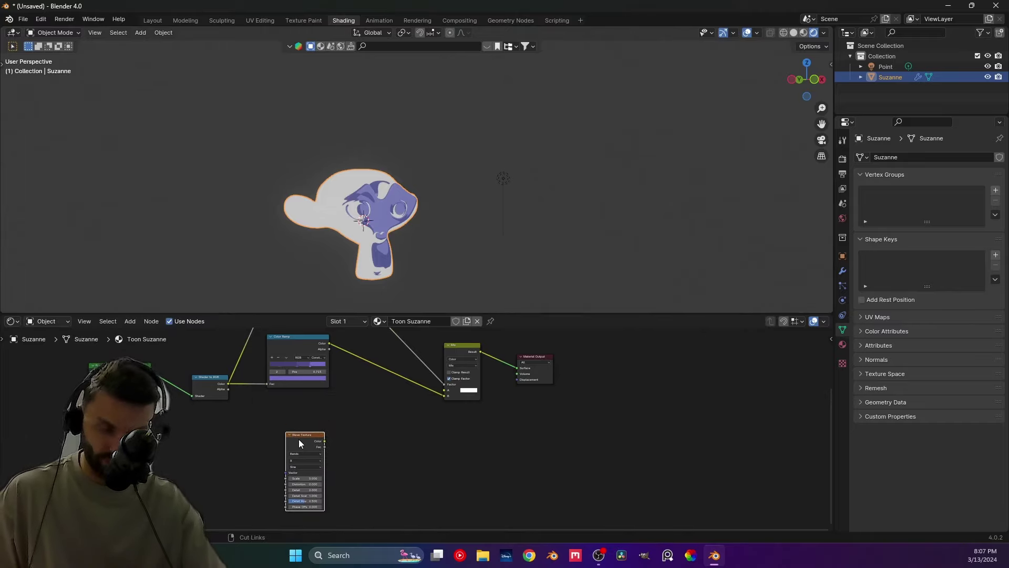
key(ctrl+t)
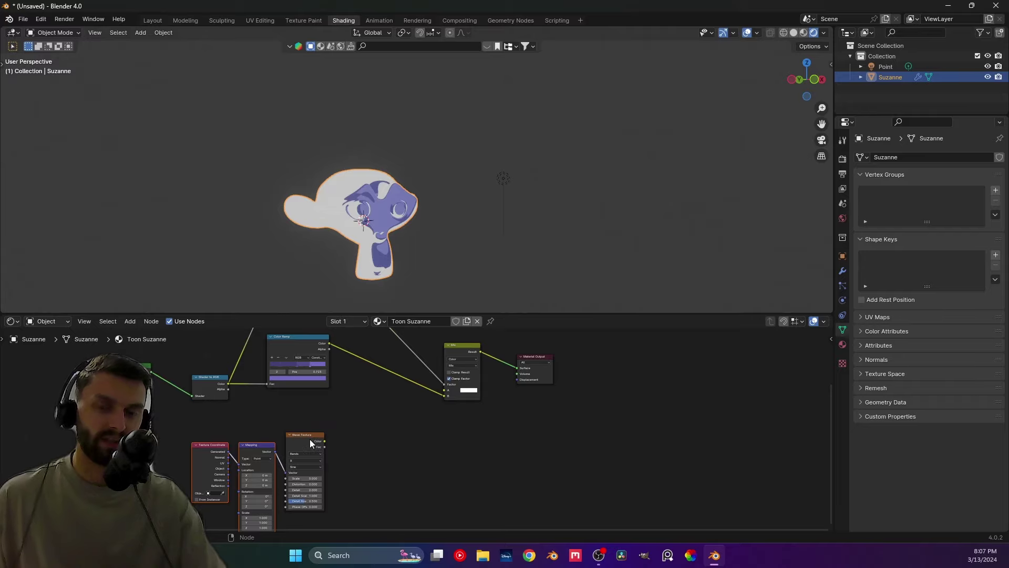
drag(315, 422, 225, 474)
Move the three texture nodes further down-left.
key(g)
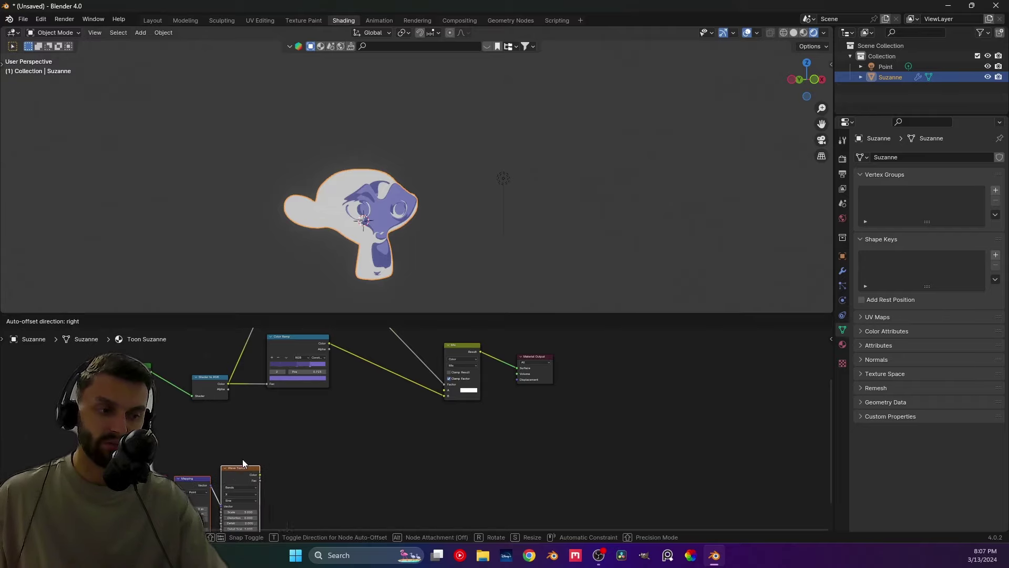
click(243, 463)
click(266, 444)
scroll(266, 444, down, 4)
middle_drag(311, 339, 286, 376)
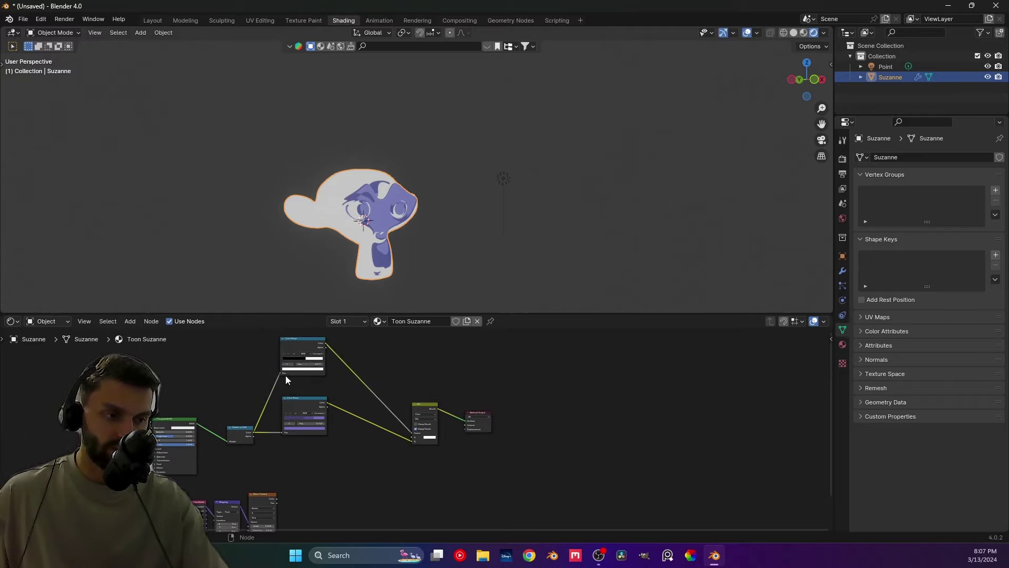
Duplicate the upper Color Ramp, feed it the Wave Texture Color, and preview it.
click(290, 352)
key(shift+d)
click(303, 480)
middle_drag(292, 483, 340, 427)
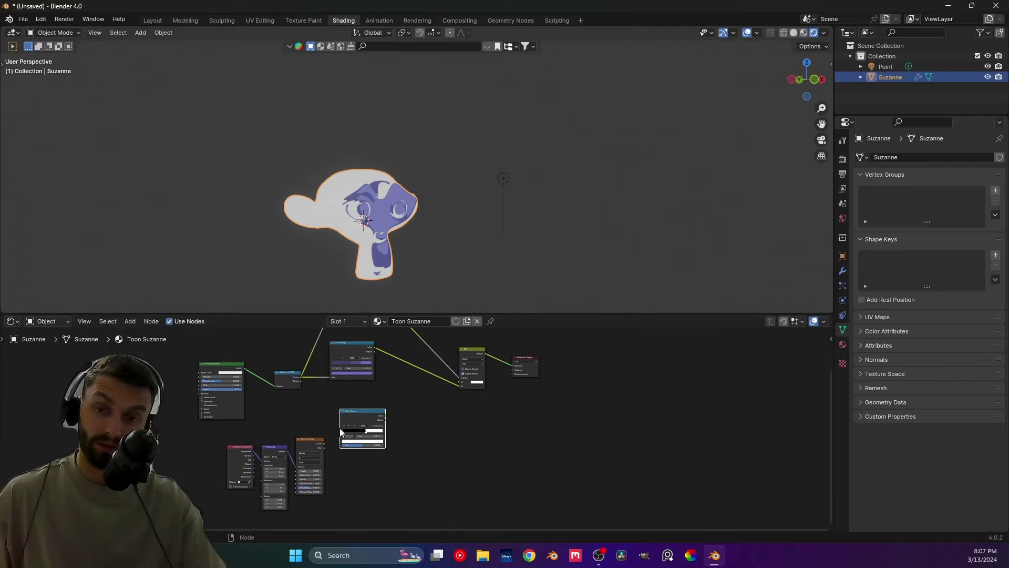
scroll(339, 428, up, 2)
drag(300, 447, 319, 450)
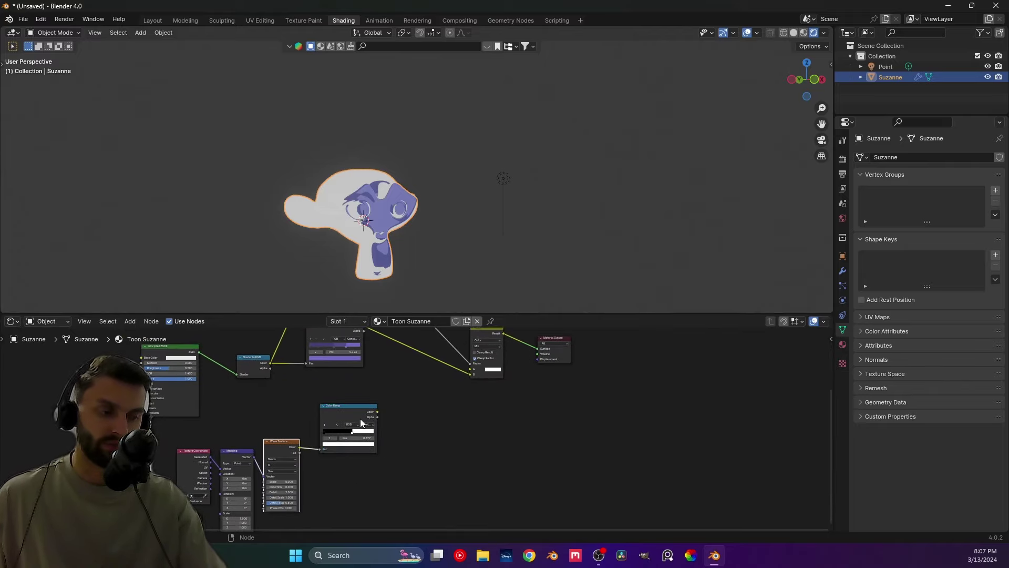
ctrl+shift+click(330, 418)
Slide the copied ramp's white stop to 0.064 for thin stripes.
shift+middle_drag(407, 402, 462, 327)
scroll(393, 392, up, 3)
shift+middle_drag(405, 376, 374, 451)
scroll(374, 451, up, 1)
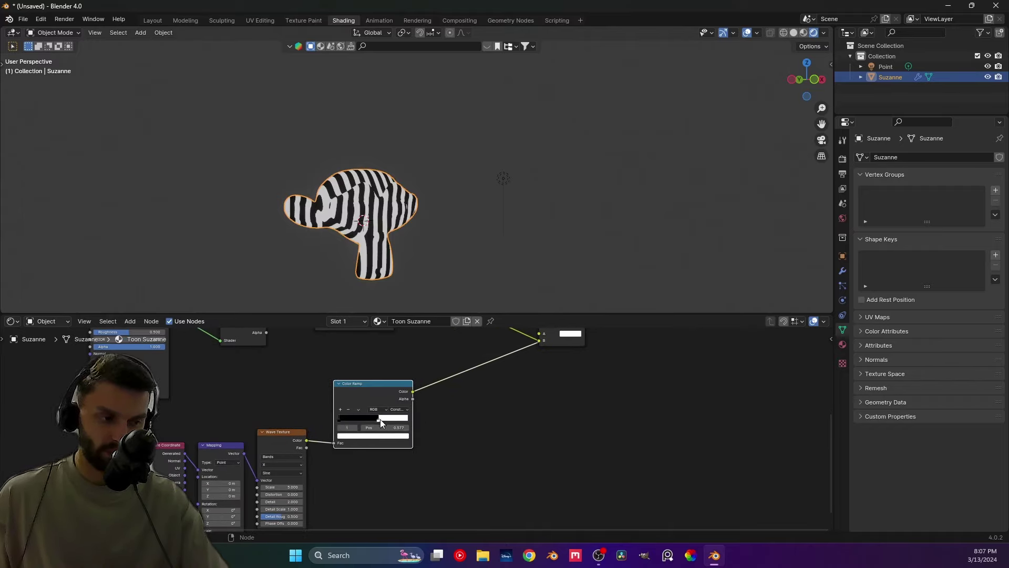
drag(373, 419, 339, 436)
middle_drag(343, 468, 410, 374)
scroll(348, 415, up, 2)
Adjust the Wave Texture Scale and frame the texture nodes.
middle_drag(349, 427, 347, 445)
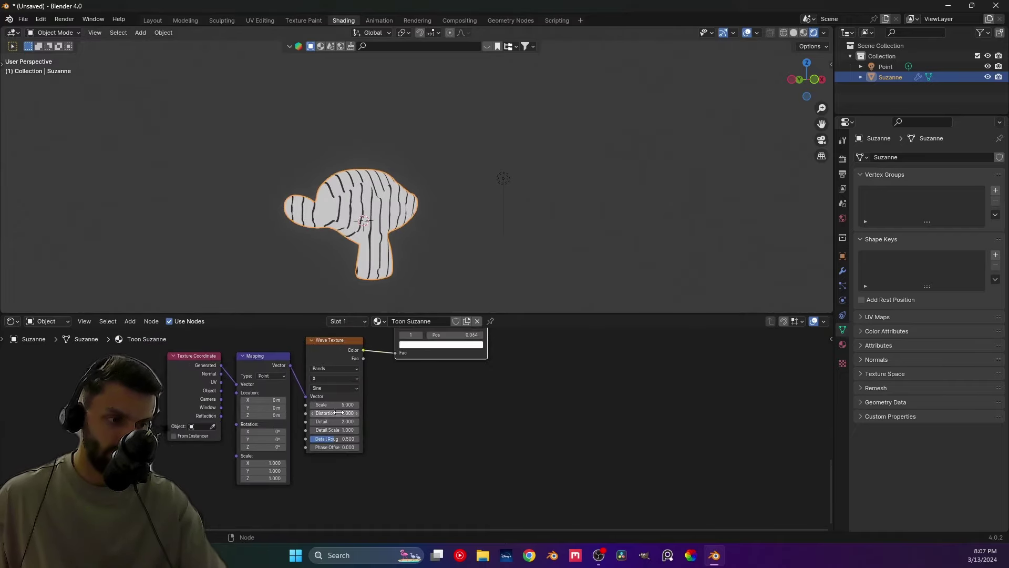
drag(342, 406, 358, 405)
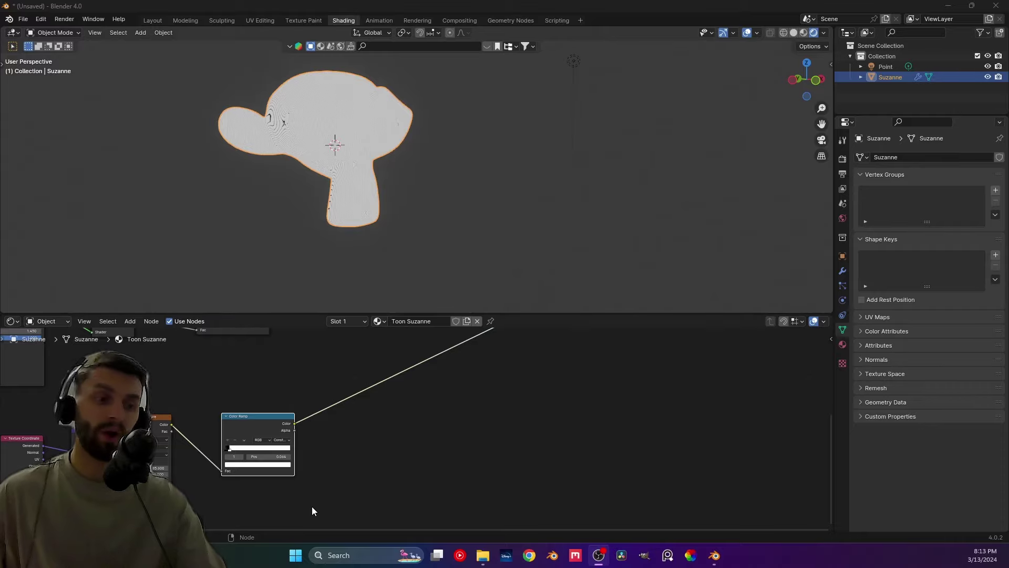
middle_drag(312, 509, 416, 478)
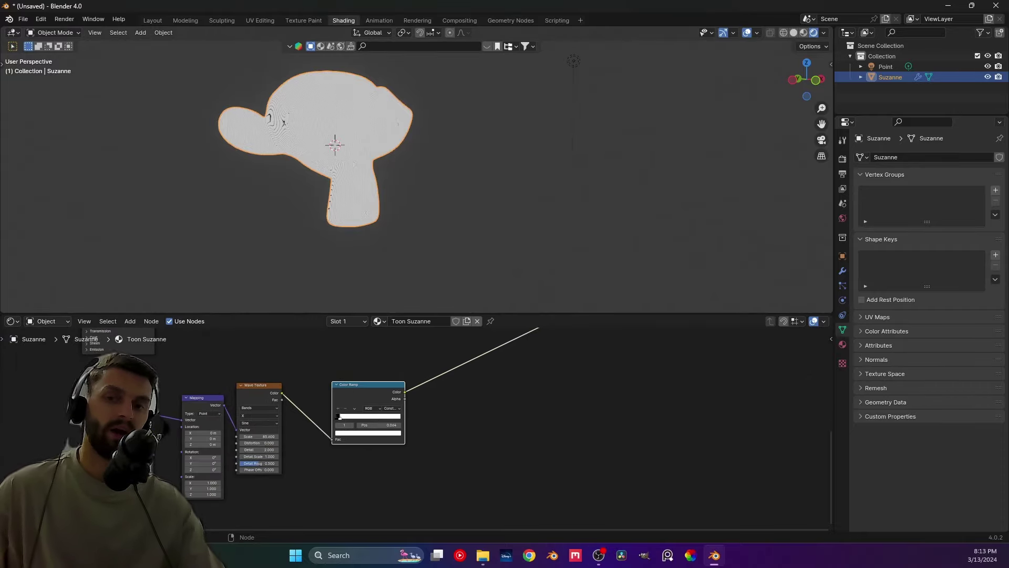
middle_drag(300, 403, 381, 383)
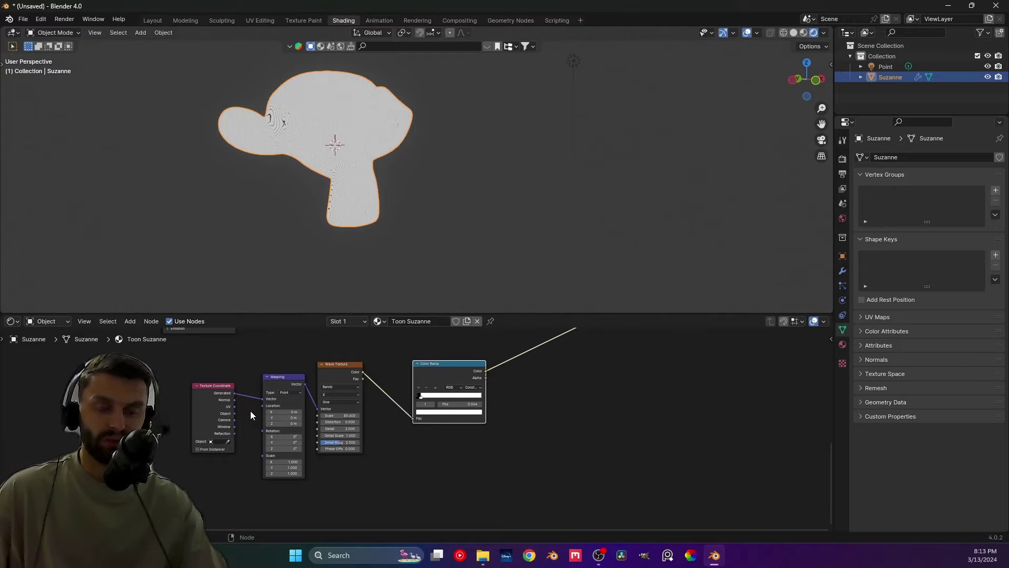
middle_drag(239, 425, 231, 434)
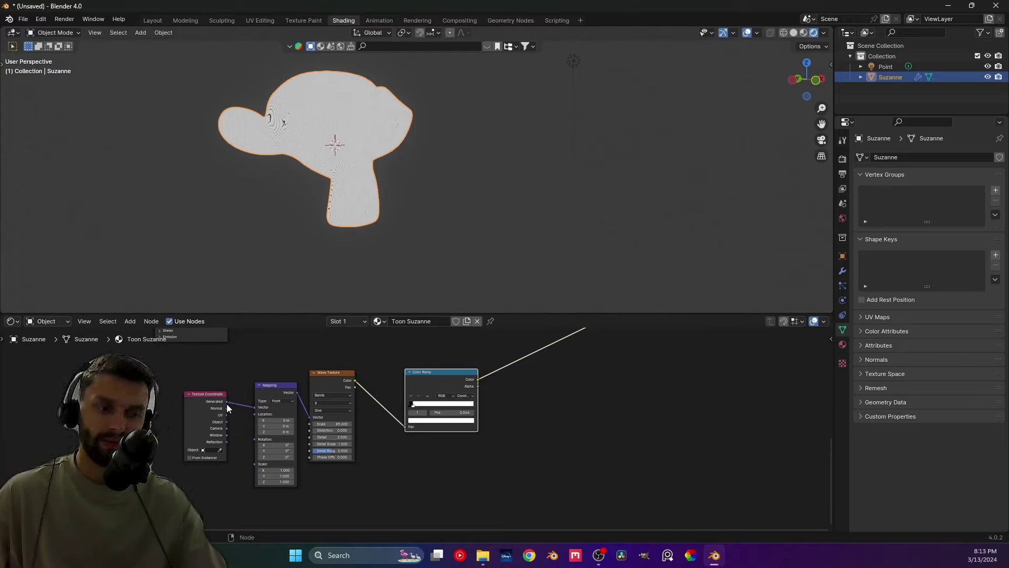
Place Texture Coordinate beside Mapping and link its Window output to Mapping Vector.
mouse_move(196, 414)
mouse_down()
mouse_move(213, 408)
mouse_move(178, 409)
mouse_up()
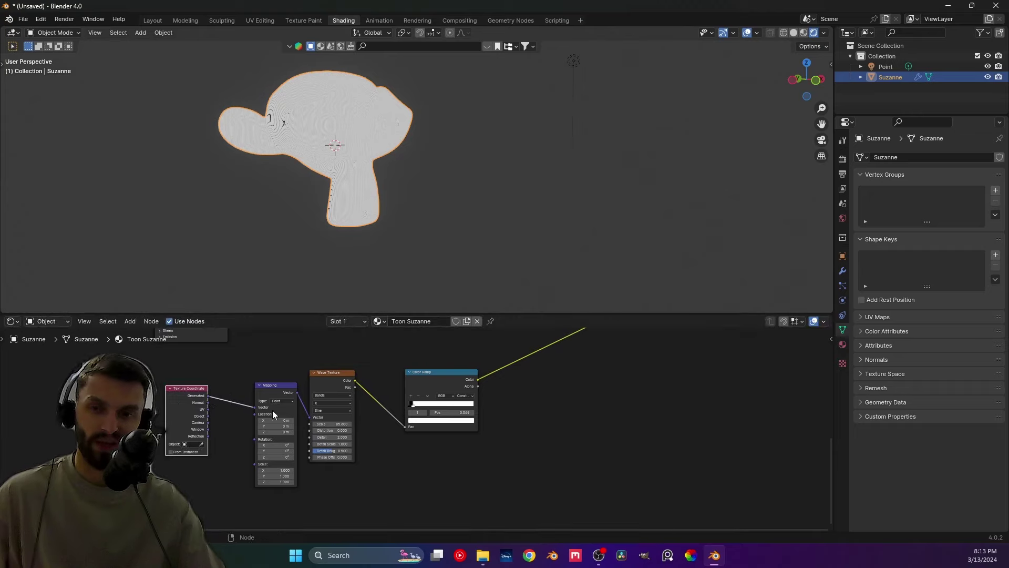
drag(208, 430, 257, 408)
middle_drag(506, 383, 355, 430)
scroll(356, 428, down, 1)
Set the Wave Texture Scale to 85.
middle_drag(443, 348, 442, 391)
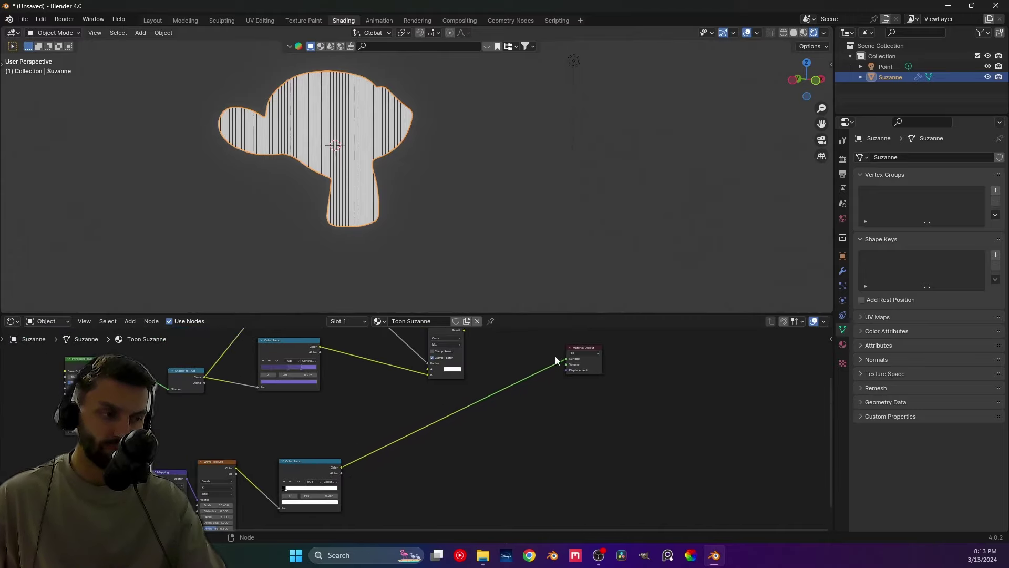
middle_drag(300, 439, 380, 358)
scroll(287, 428, up, 6)
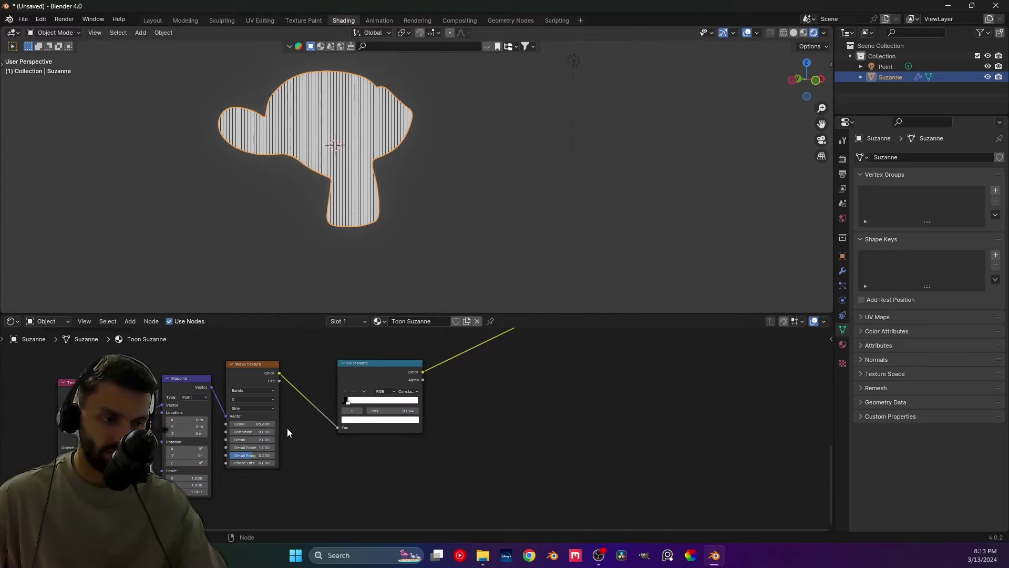
click(225, 424)
text(85.6)
key(Return)
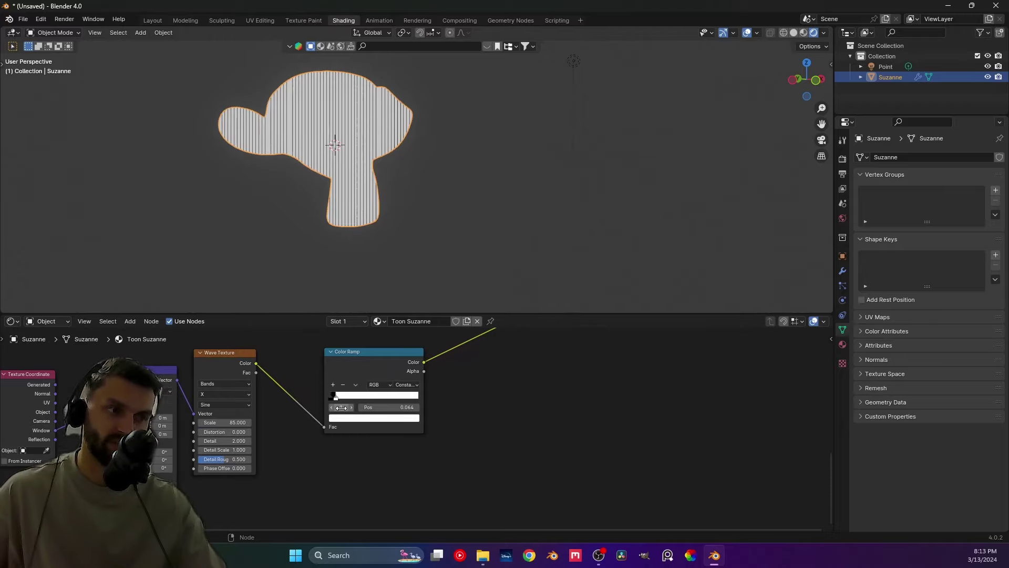
Move the stripe link off the Surface into the Mix node and output the Mix result.
scroll(317, 427, down, 2)
middle_drag(317, 422, 266, 476)
scroll(266, 476, down, 4)
middle_drag(533, 371, 528, 400)
scroll(452, 399, up, 1)
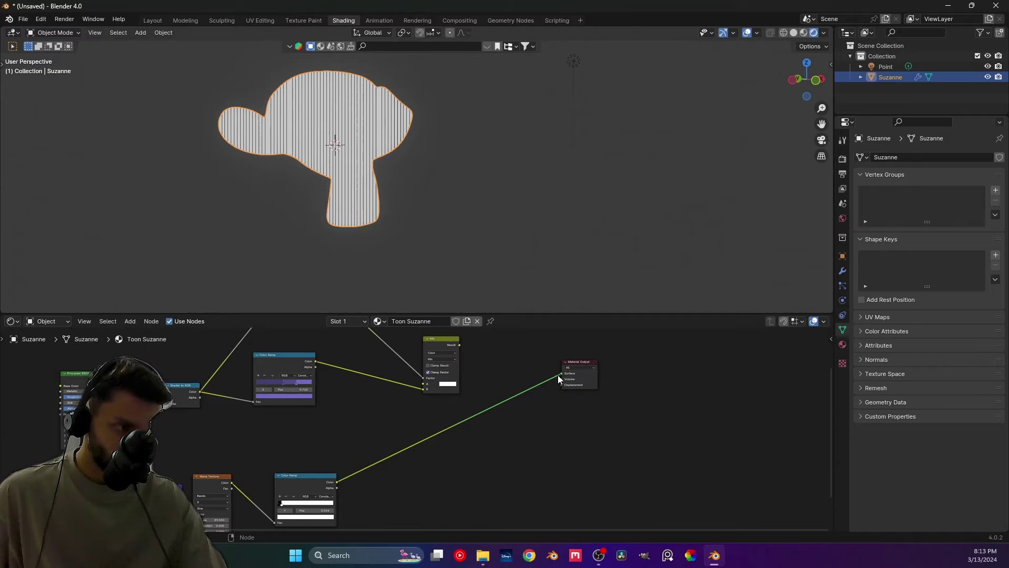
drag(561, 375, 451, 410)
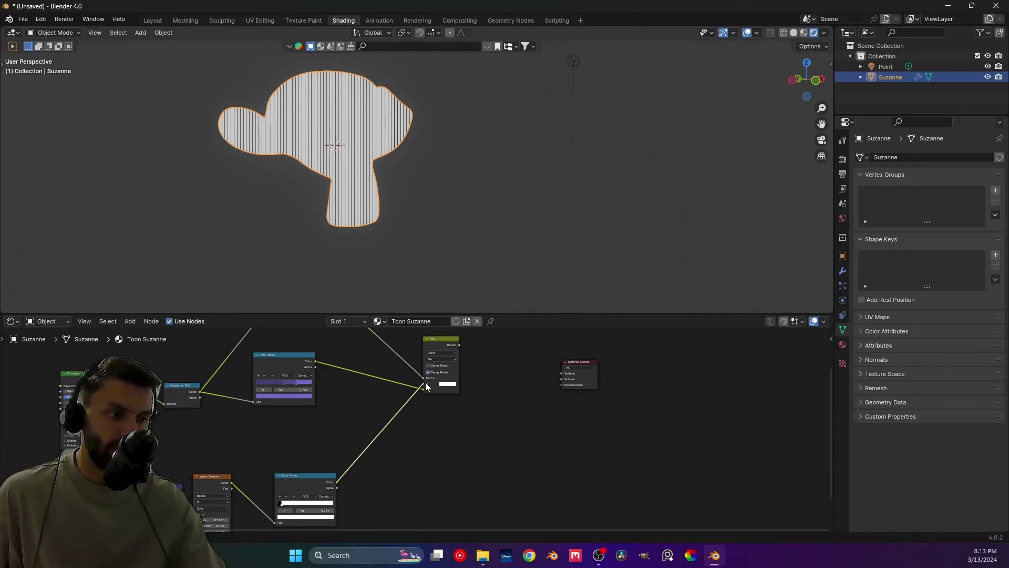
drag(427, 386, 426, 387)
ctrl+shift+click(443, 343)
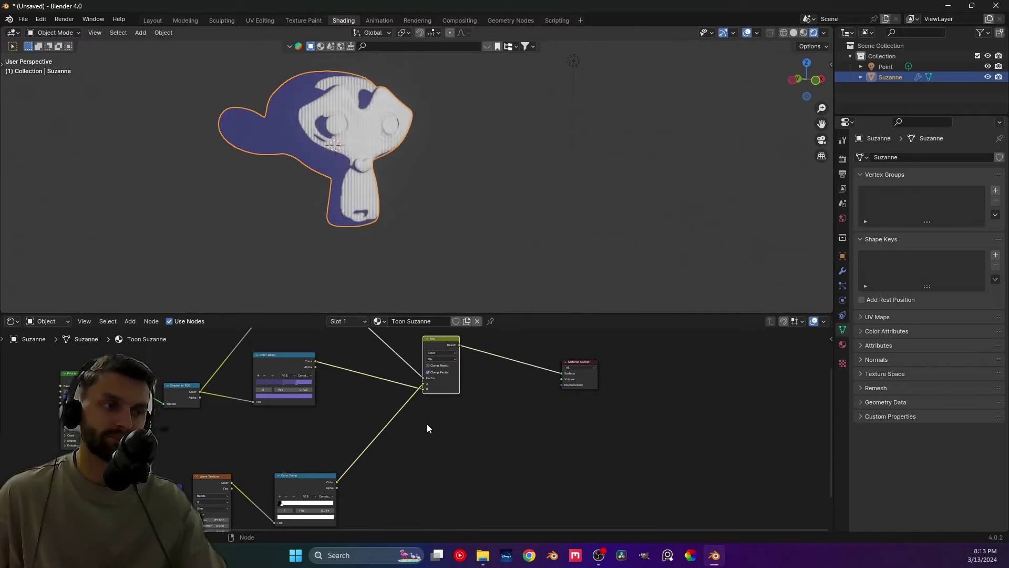
Remove the link into the Mix node's B input.
scroll(346, 410, up, 1)
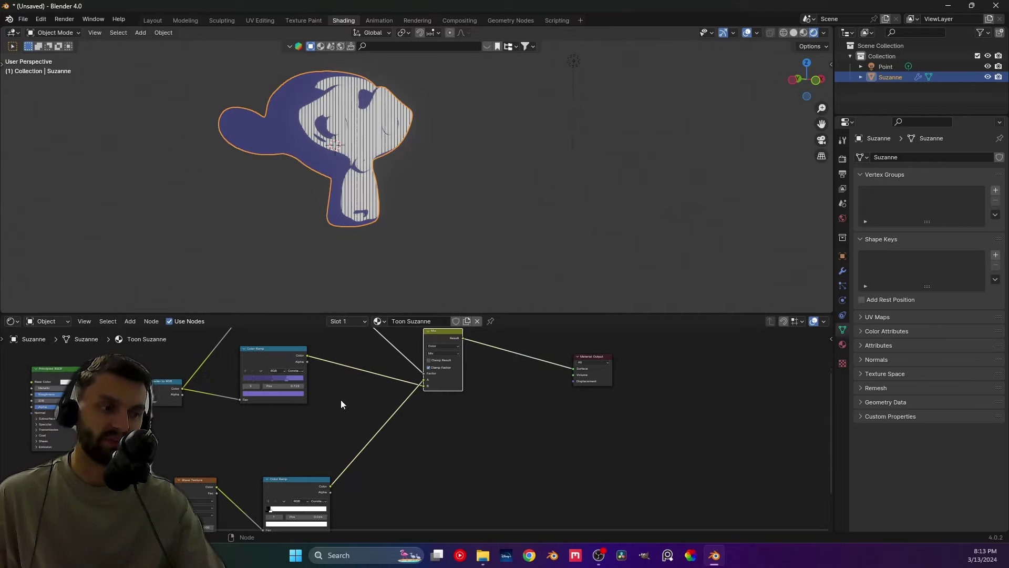
scroll(325, 391, up, 1)
middle_drag(428, 387, 453, 412)
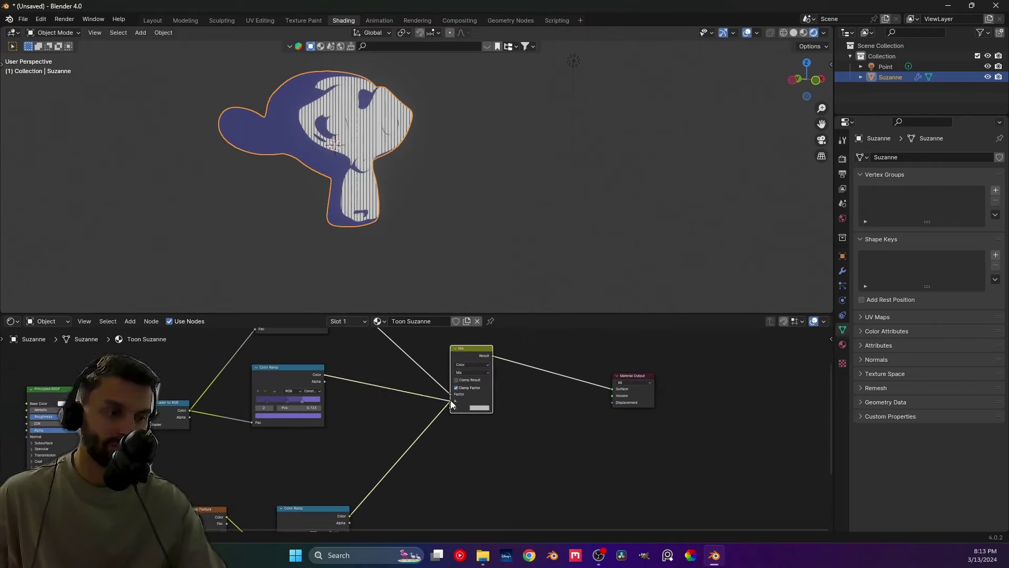
drag(451, 404, 372, 395)
Link the stripe ramp's Color into Mix B and lower that ramp.
drag(350, 516, 414, 443)
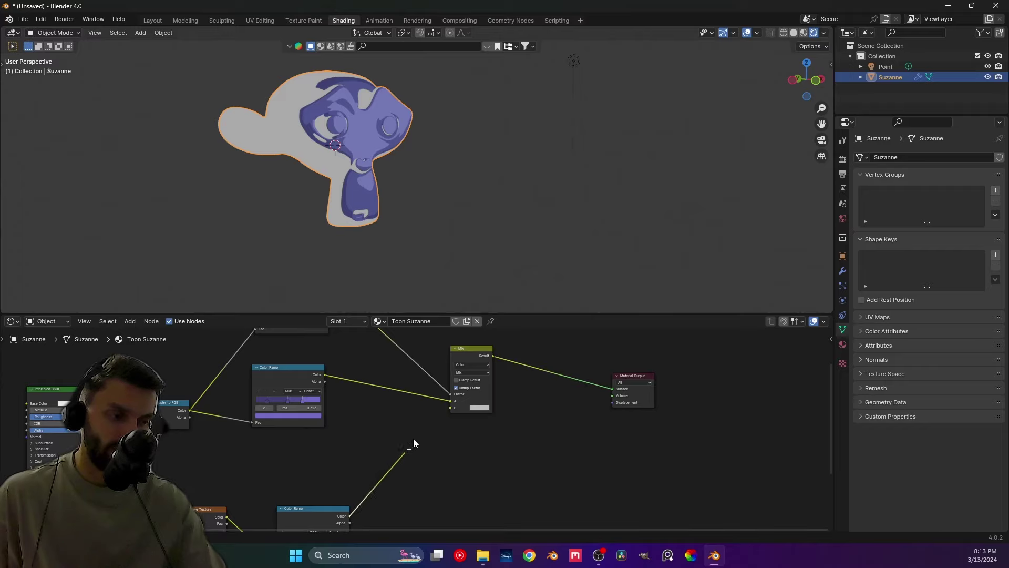
mouse_move(450, 407)
mouse_down()
mouse_move(459, 431)
mouse_move(428, 408)
mouse_up()
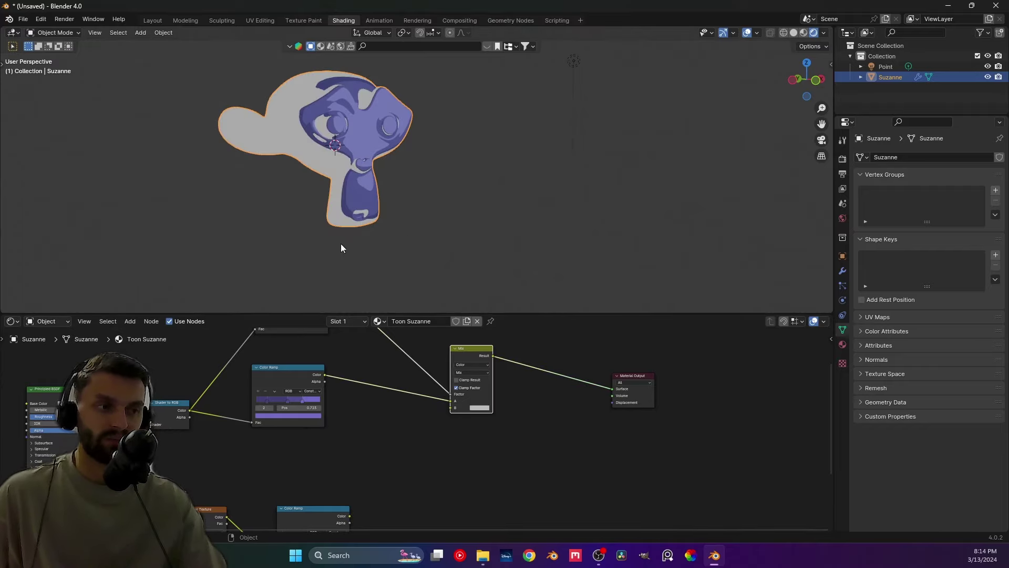
drag(276, 373, 278, 396)
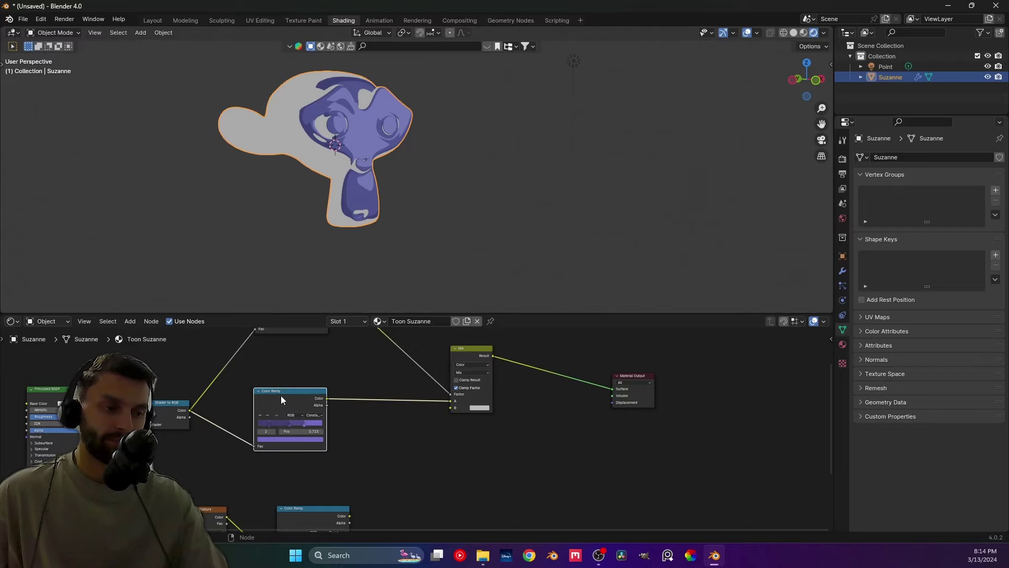
middle_drag(279, 396, 279, 447)
middle_drag(294, 339, 296, 378)
Reconnect the white stripe Color Ramp's output to the Mix B socket.
click(293, 372)
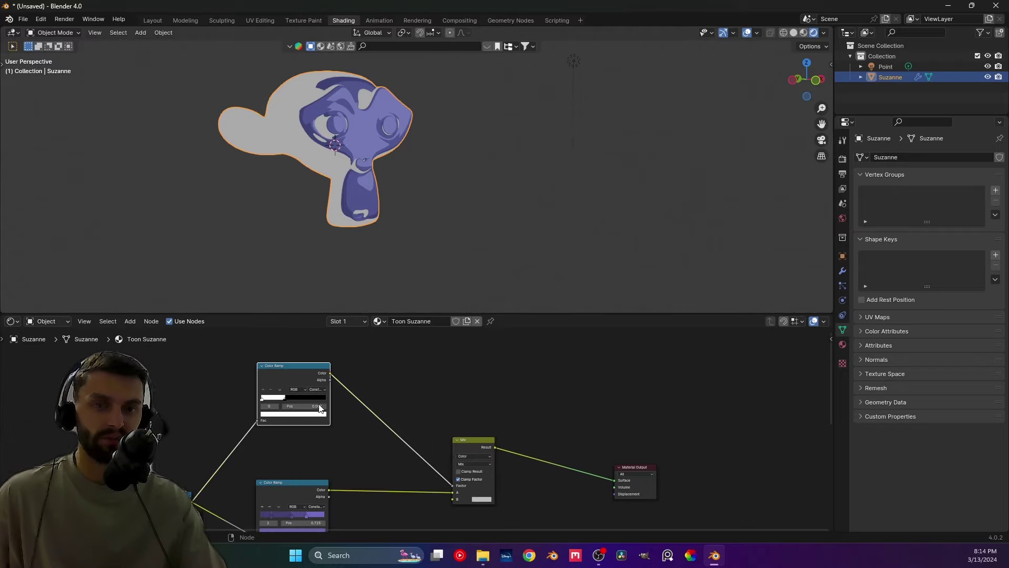
middle_drag(353, 431, 333, 402)
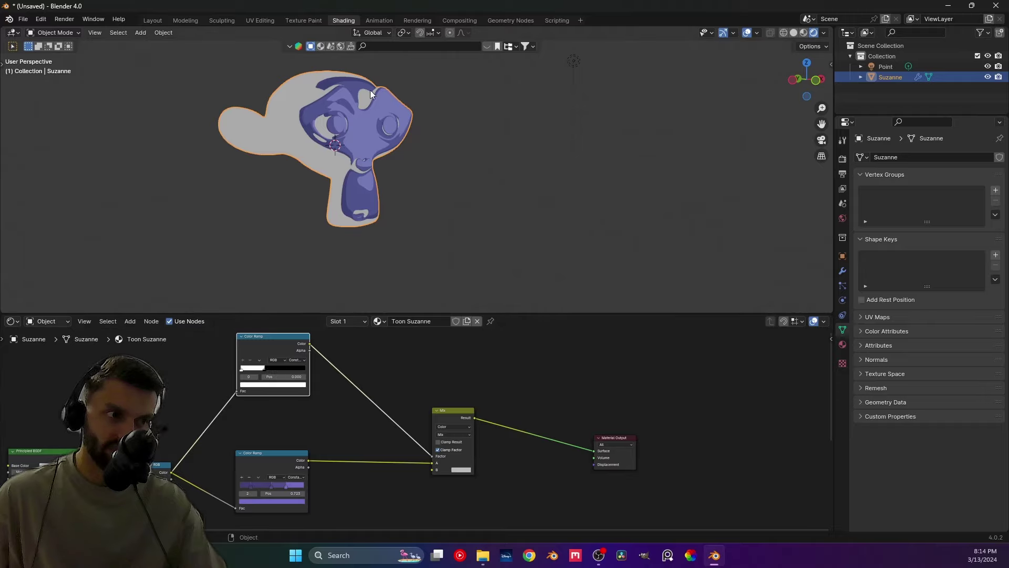
middle_drag(345, 441, 329, 323)
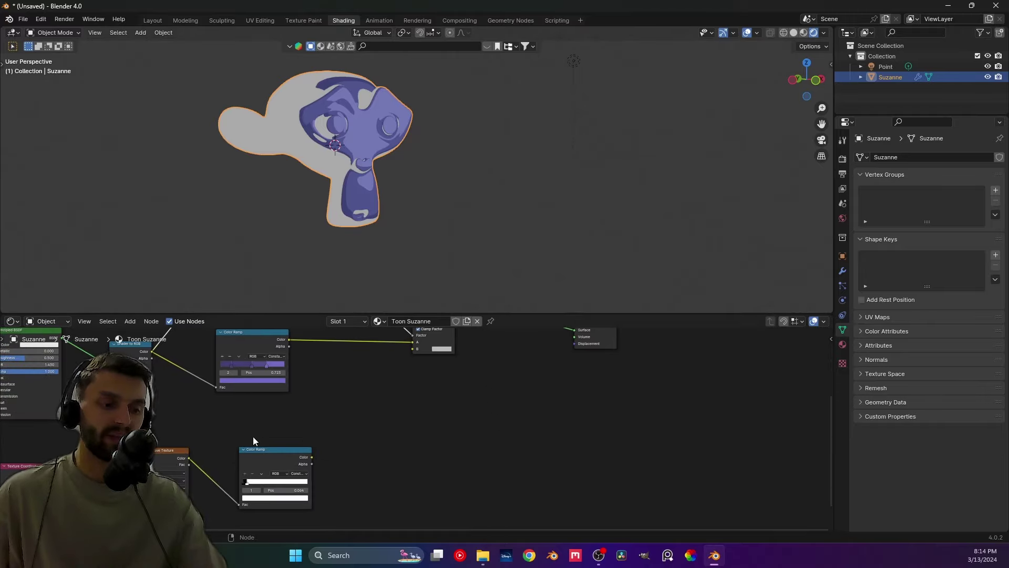
middle_drag(254, 439, 387, 385)
middle_drag(350, 466, 235, 521)
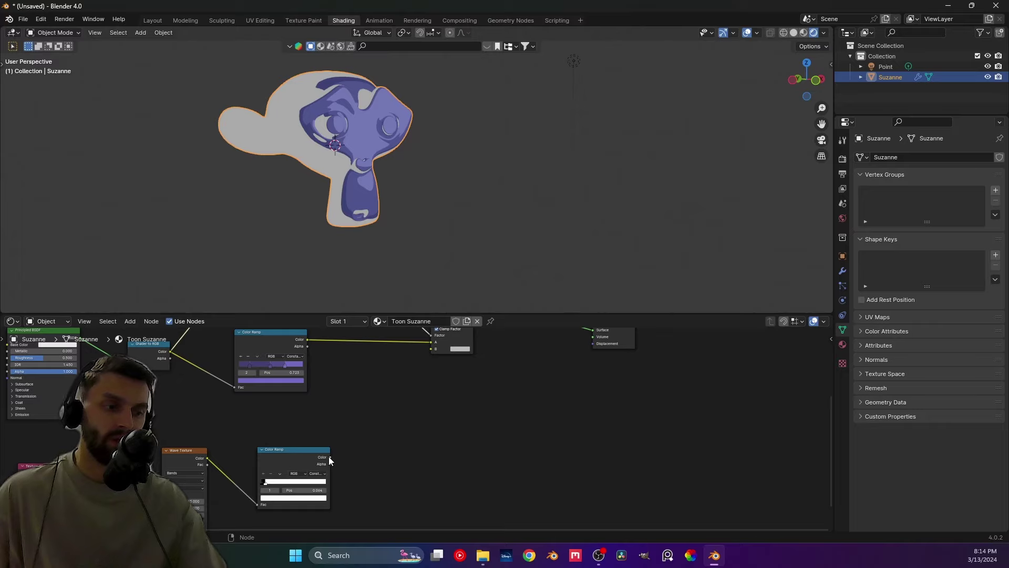
drag(329, 457, 431, 349)
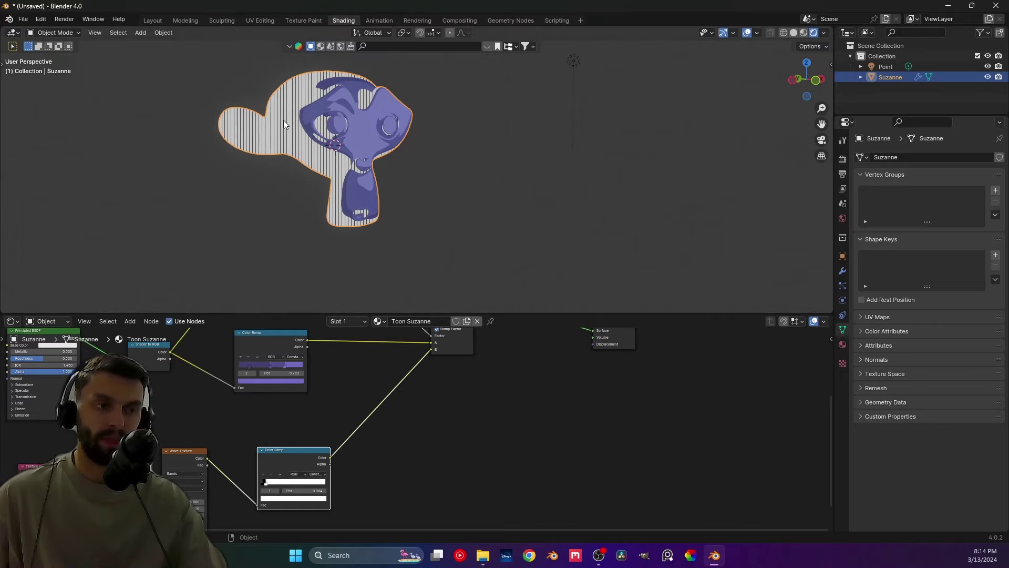
middle_drag(452, 333, 418, 424)
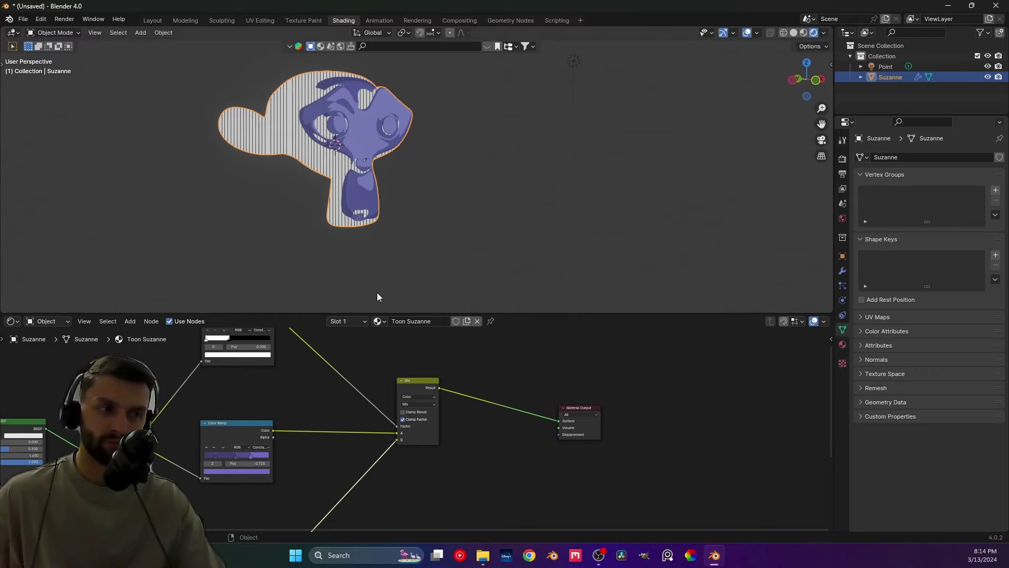
Switch the Mix node's blend mode to Multiply and check the striped shading.
click(422, 404)
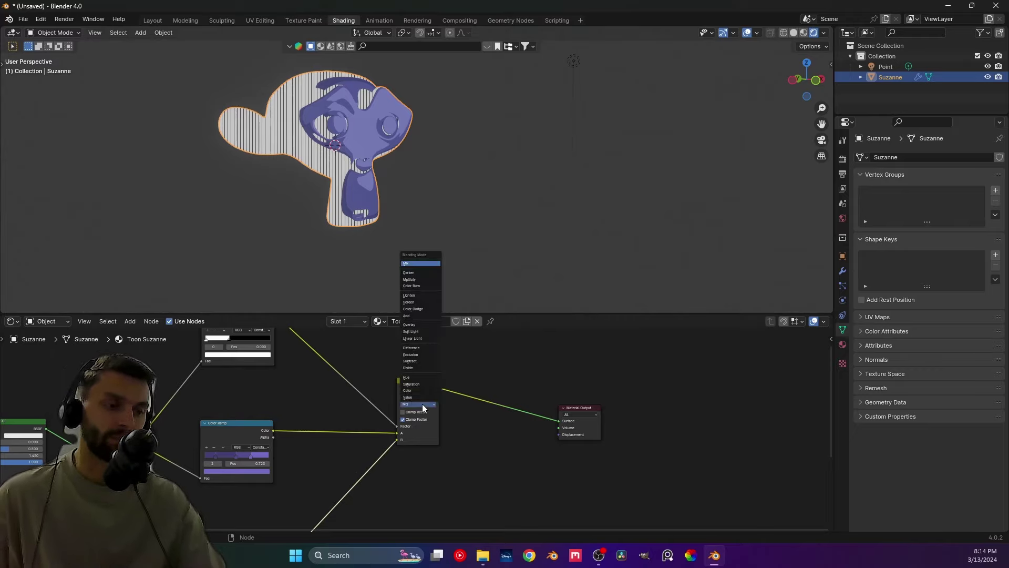
click(417, 281)
mouse_move(276, 195)
middle_down()
mouse_move(421, 211)
mouse_move(368, 192)
mouse_move(415, 187)
mouse_move(235, 179)
mouse_move(333, 219)
mouse_move(354, 128)
mouse_move(300, 165)
mouse_move(281, 140)
middle_up()
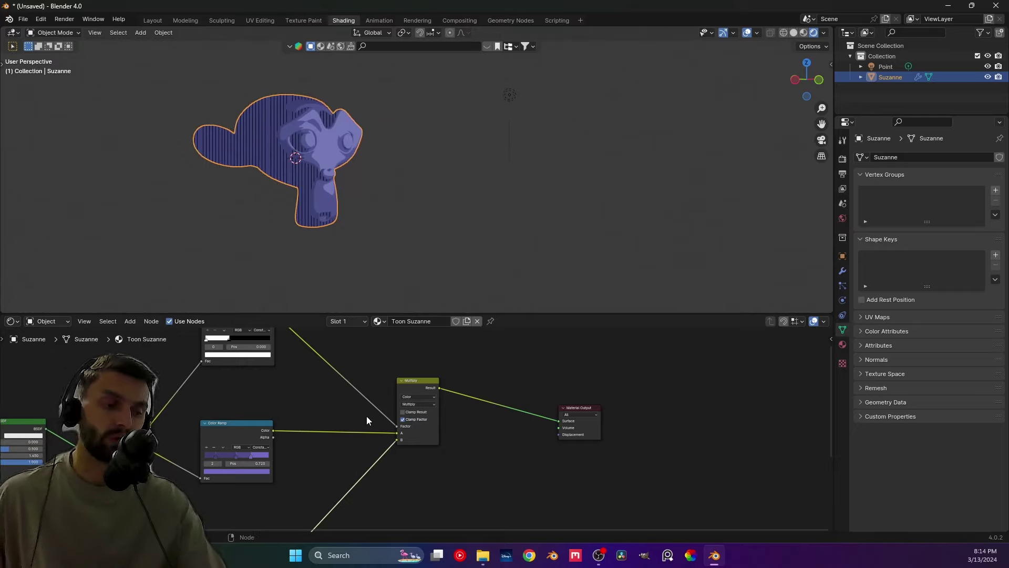
middle_drag(367, 415, 343, 393)
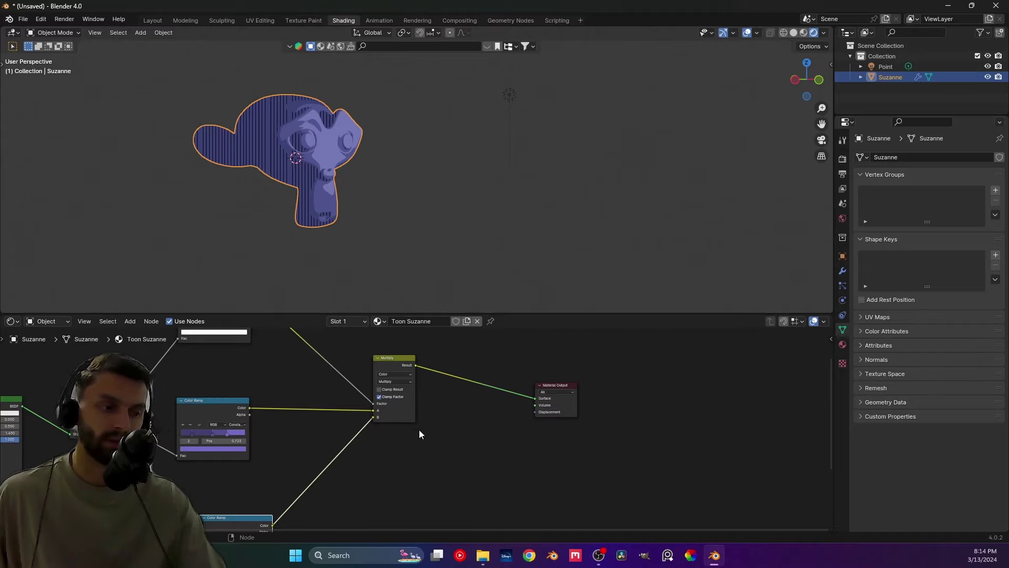
scroll(420, 431, up, 3)
Turn the Mapping node's Z rotation to about 14.7° so the stripes run diagonally.
drag(396, 404, 361, 440)
middle_drag(362, 440, 393, 376)
scroll(381, 414, down, 3)
middle_drag(310, 486, 466, 396)
scroll(288, 435, up, 5)
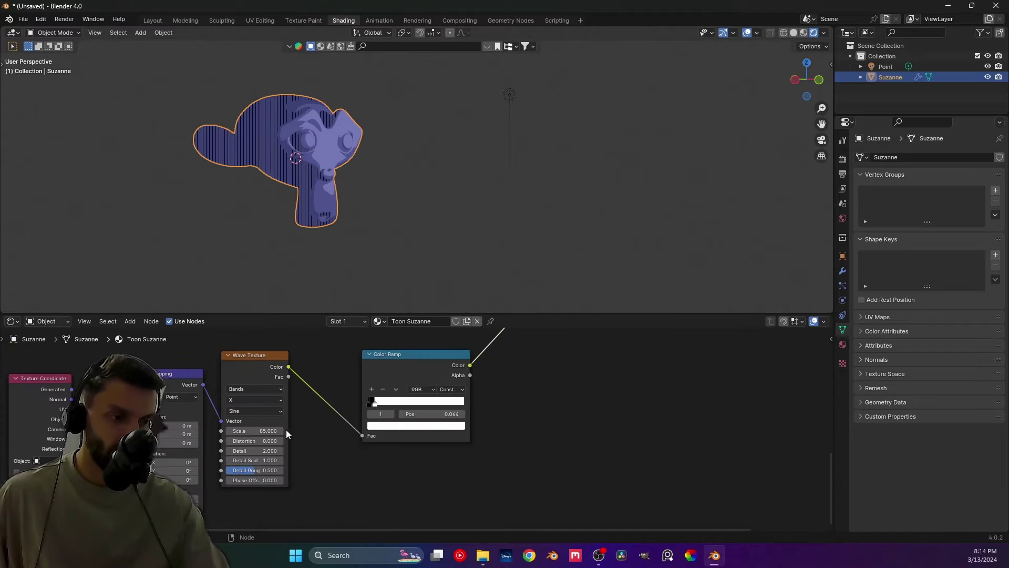
mouse_move(176, 470)
mouse_down()
mouse_move(194, 470)
mouse_move(131, 470)
mouse_move(207, 479)
mouse_move(183, 479)
mouse_up()
key(ctrl+z)
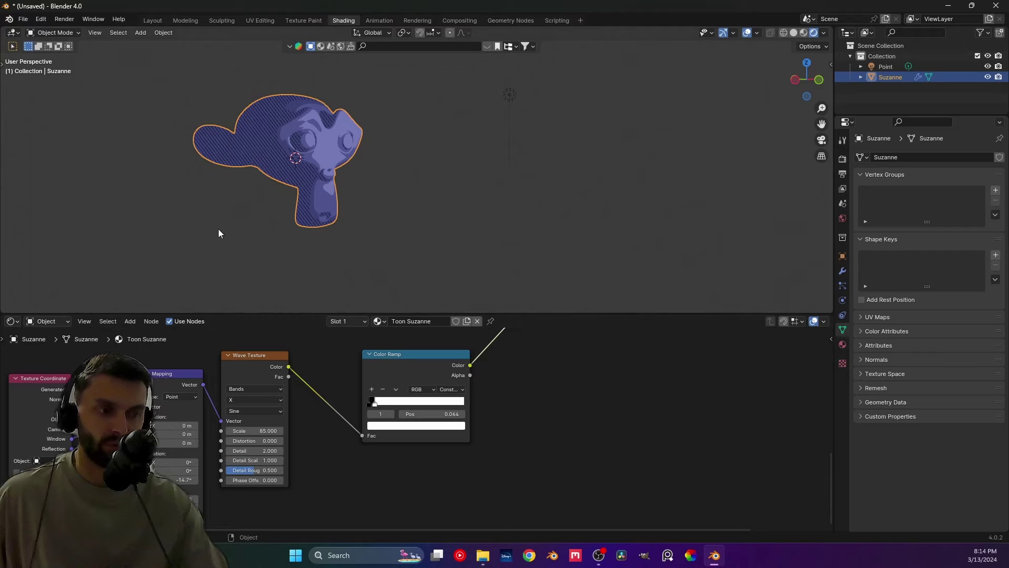
Retune the Color Ramp stops, one to 0.095, so stripes appear only on shadowed areas.
mouse_move(377, 402)
mouse_down()
mouse_move(453, 407)
mouse_move(383, 410)
mouse_up()
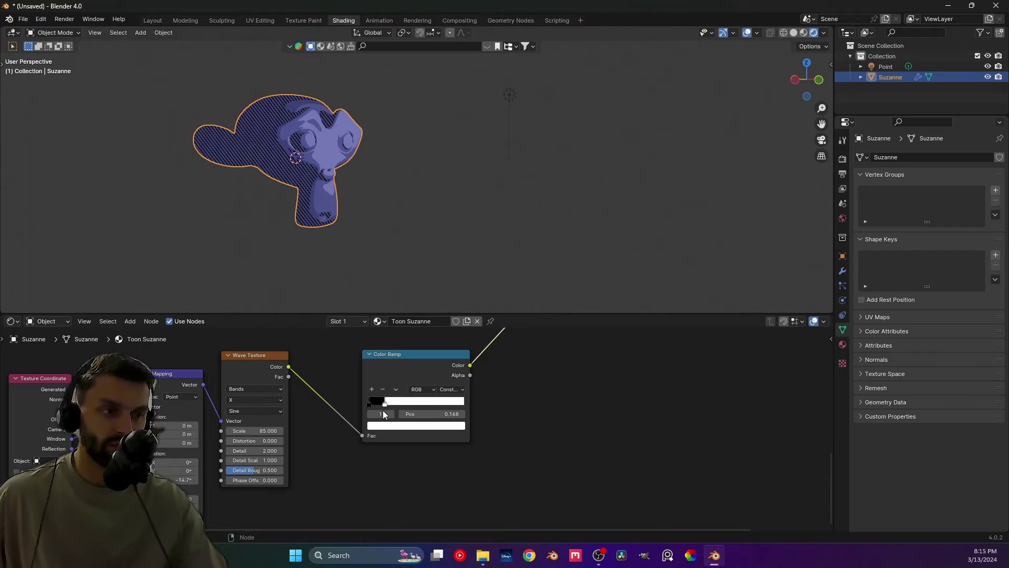
scroll(479, 402, down, 3)
middle_drag(452, 397, 330, 526)
middle_drag(310, 440, 318, 507)
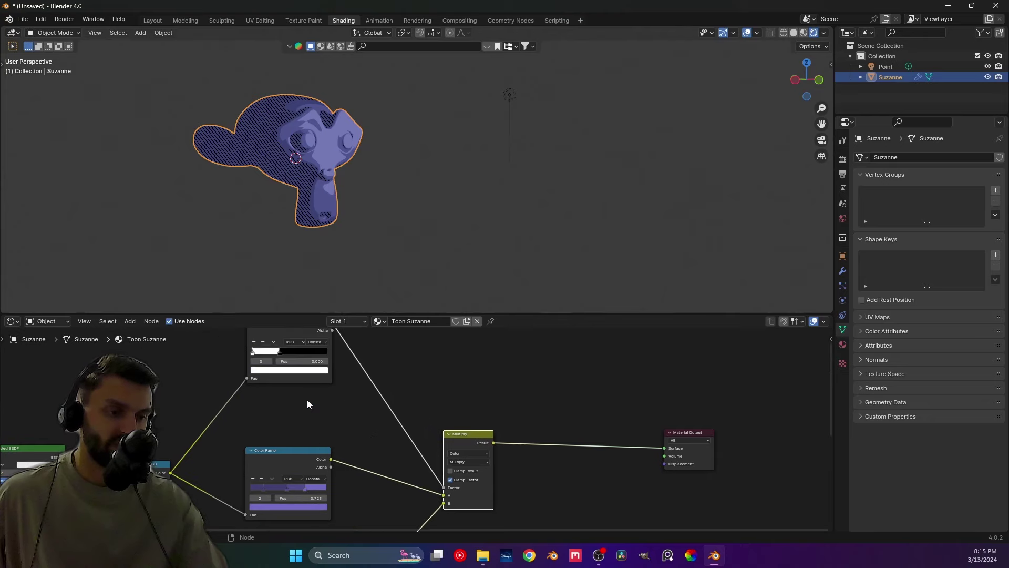
mouse_move(285, 353)
mouse_down()
mouse_move(311, 357)
mouse_move(260, 372)
mouse_move(253, 380)
mouse_move(275, 383)
mouse_move(256, 387)
mouse_up()
middle_drag(326, 231, 457, 153)
Select the Point light and move it to a new spot beside Suzanne.
click(457, 153)
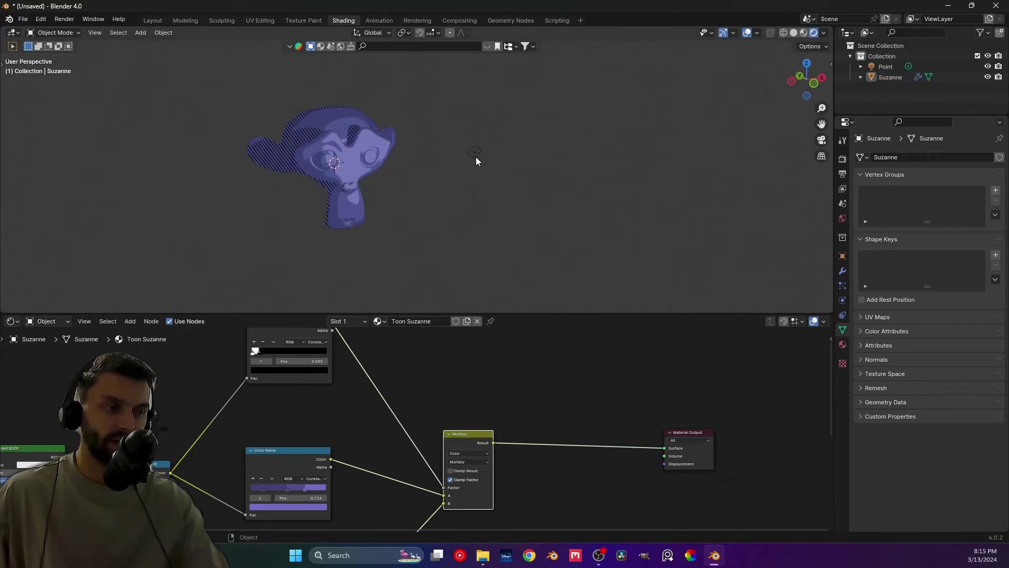
click(474, 153)
key(g)
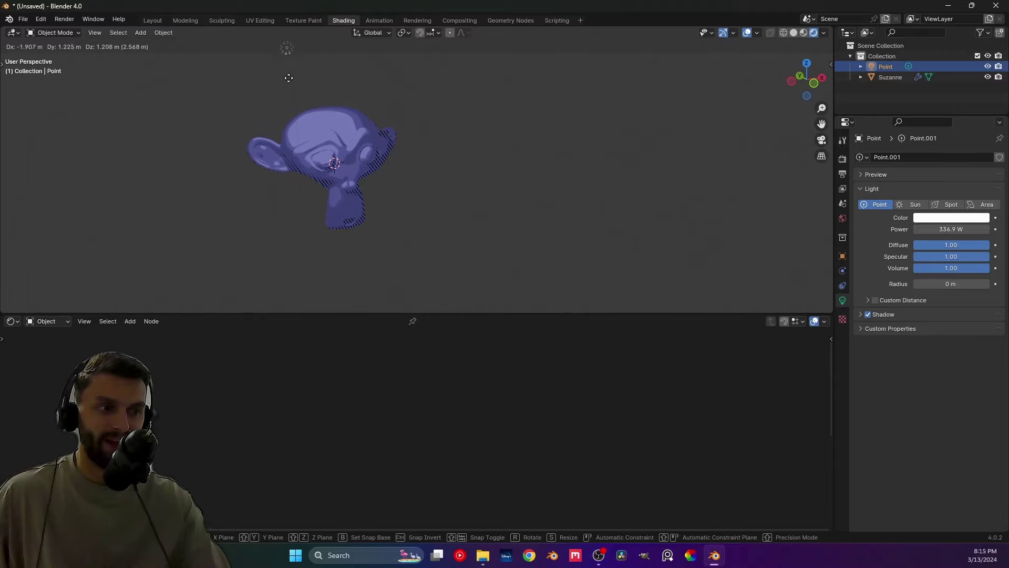
click(295, 289)
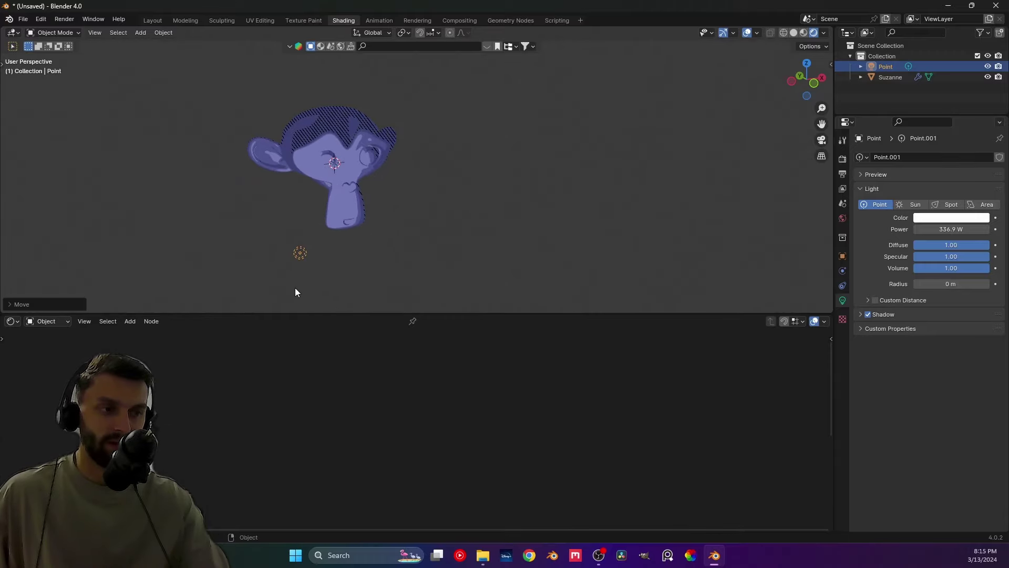
middle_drag(295, 289, 448, 244)
key(g)
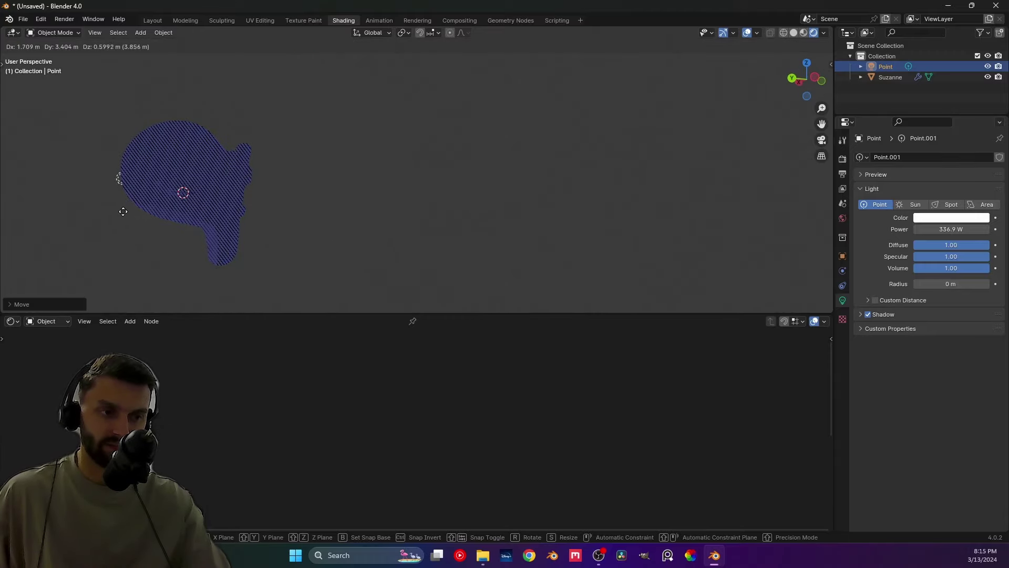
click(354, 180)
middle_drag(350, 184, 205, 212)
shift+middle_drag(274, 213, 323, 197)
Refine the light's position with X-locked moves closer to Suzanne, then reselect Suzanne.
key(g)
key(x)
click(540, 205)
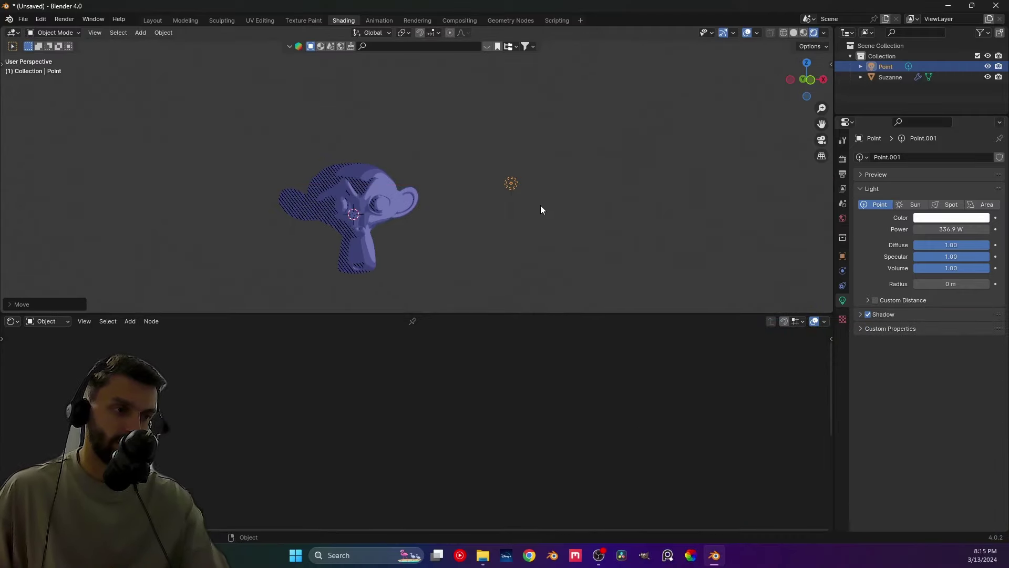
key(g)
key(z)
key(x)
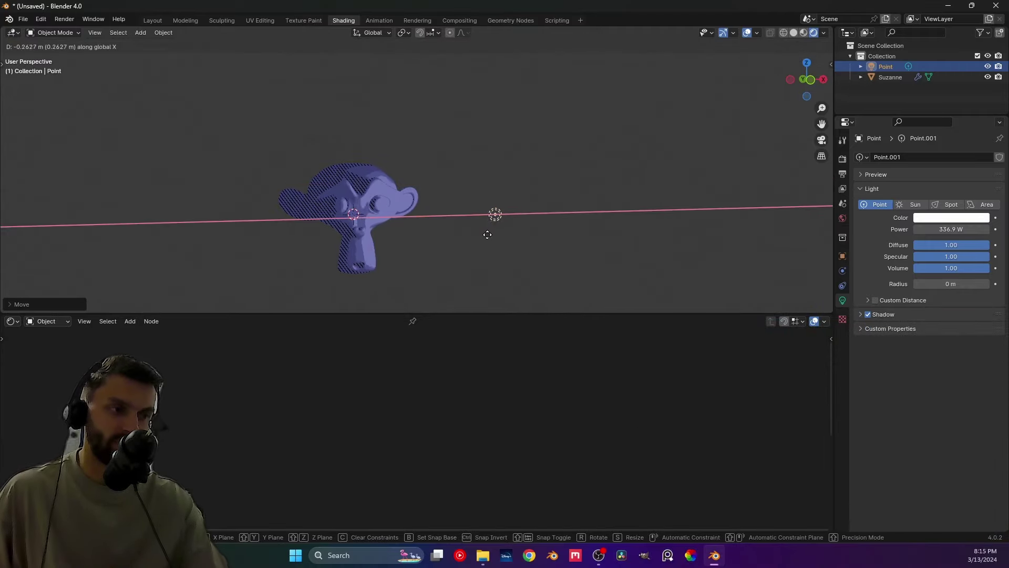
click(473, 228)
click(372, 207)
middle_drag(330, 215, 440, 231)
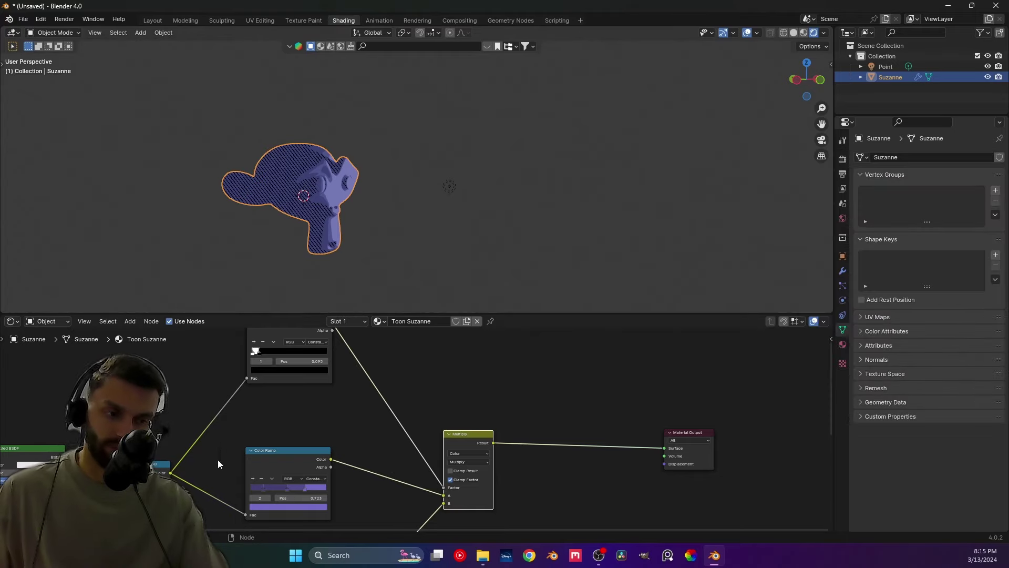
Shift the Principled BSDF node further left, then switch to the Layout workspace.
scroll(217, 457, down, 8)
middle_drag(332, 471, 287, 422)
drag(167, 409, 44, 407)
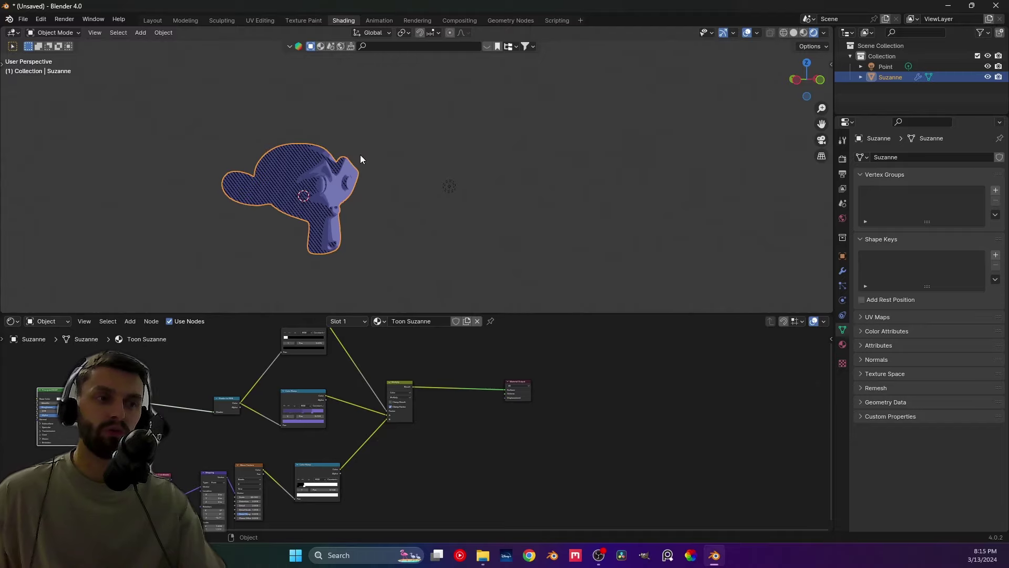
click(145, 19)
middle_drag(346, 254, 339, 228)
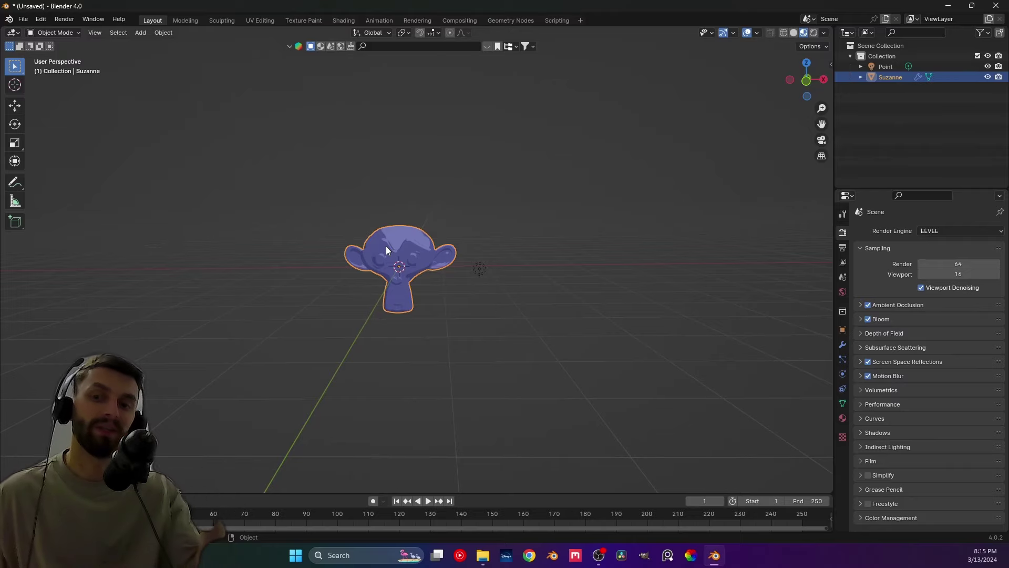
View Suzanne in Front Orthographic, zoomed out and reframed with her small right of centre.
key(KP_1)
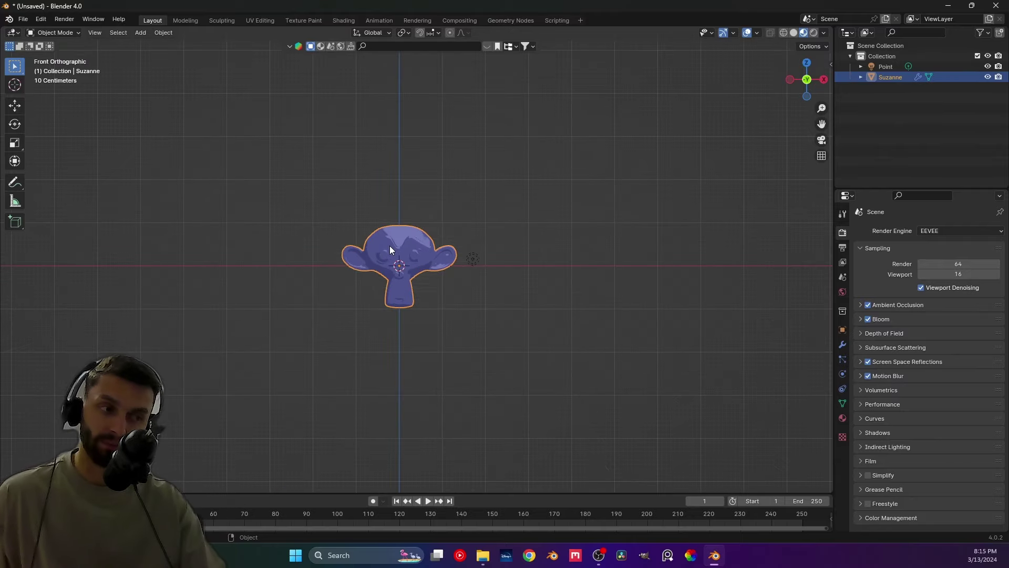
scroll(398, 288, down, 1)
mouse_move(412, 281)
shift+middle_down()
mouse_move(417, 308)
mouse_move(271, 315)
mouse_move(359, 277)
mouse_move(284, 286)
mouse_move(498, 260)
shift+middle_up()
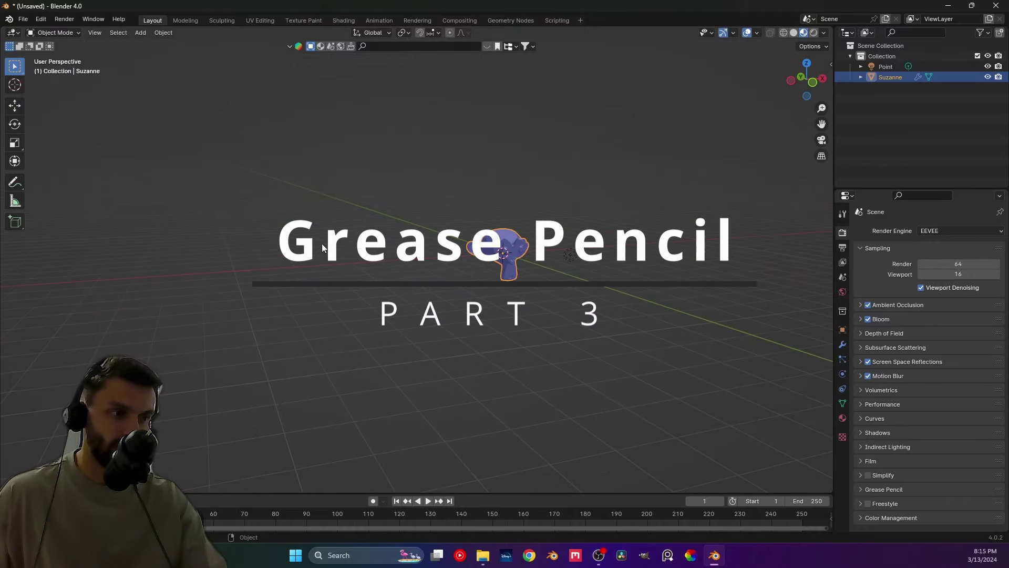
key(shift+a)
mouse_move(498, 283)
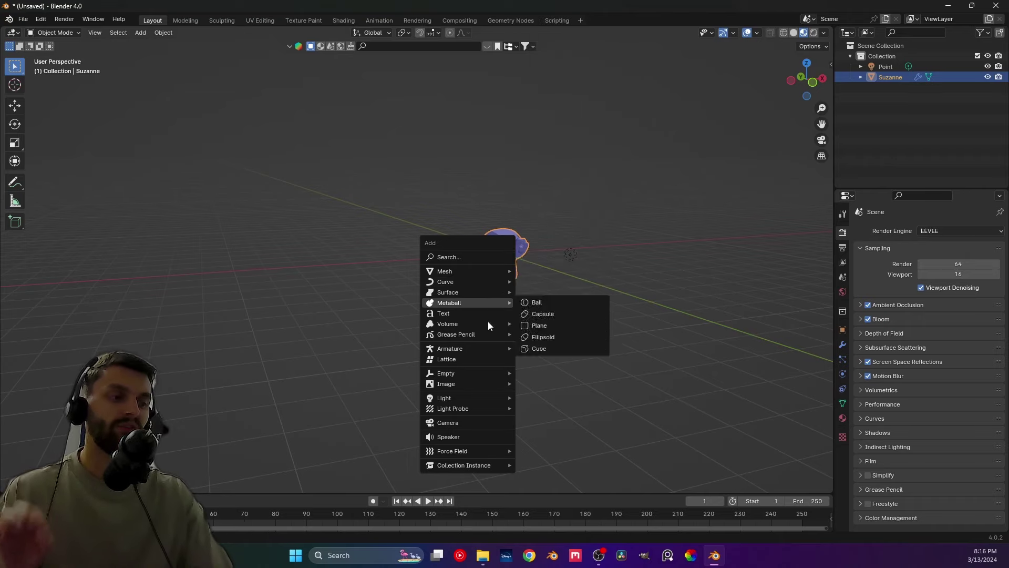
mouse_move(482, 340)
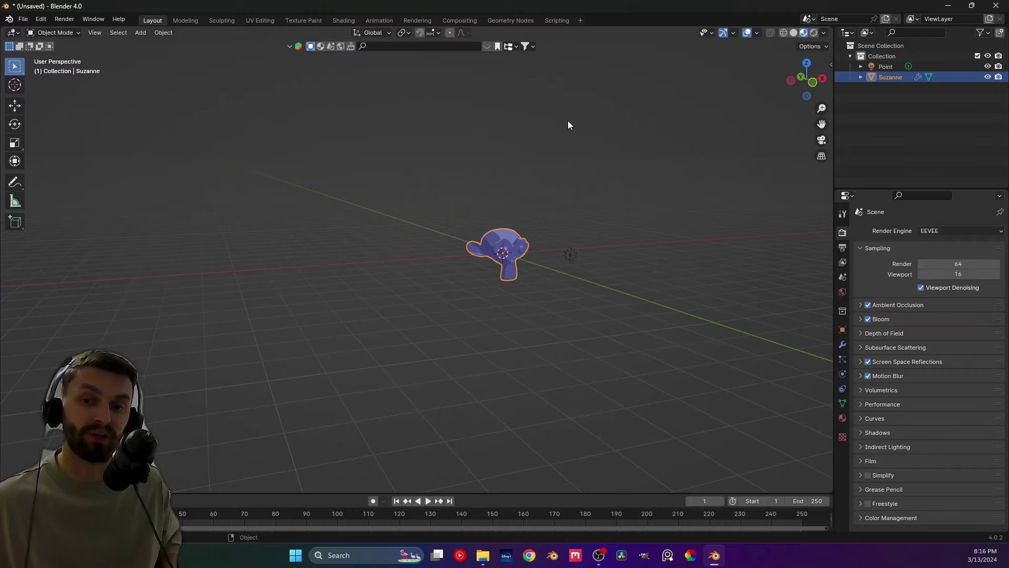
key(KP_1)
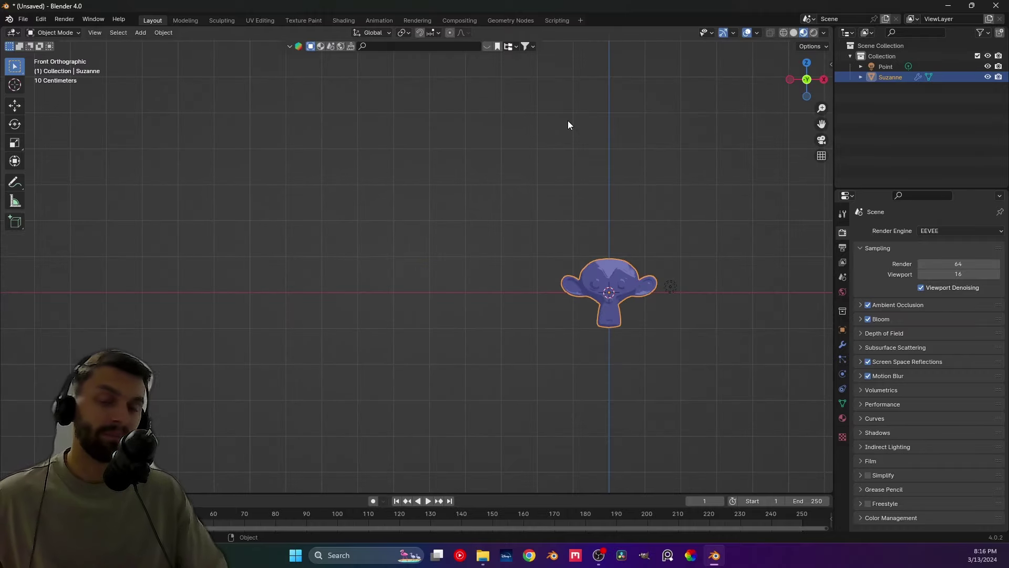
scroll(583, 131, down, 2)
shift+middle_drag(588, 153, 379, 207)
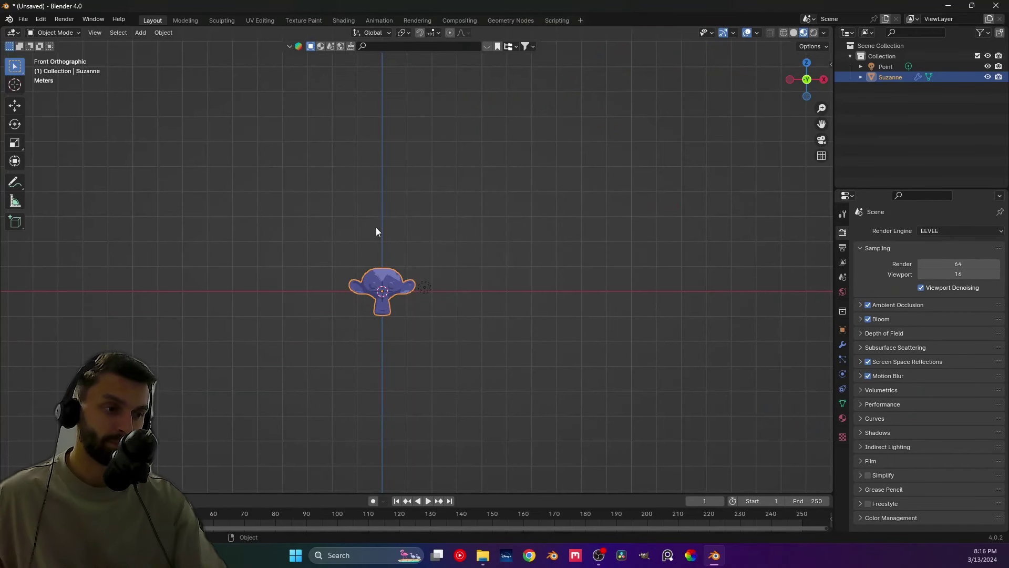
Add a Grease Pencil Monkey and slide it along X to the left of Suzanne.
key(shift+a)
mouse_move(354, 344)
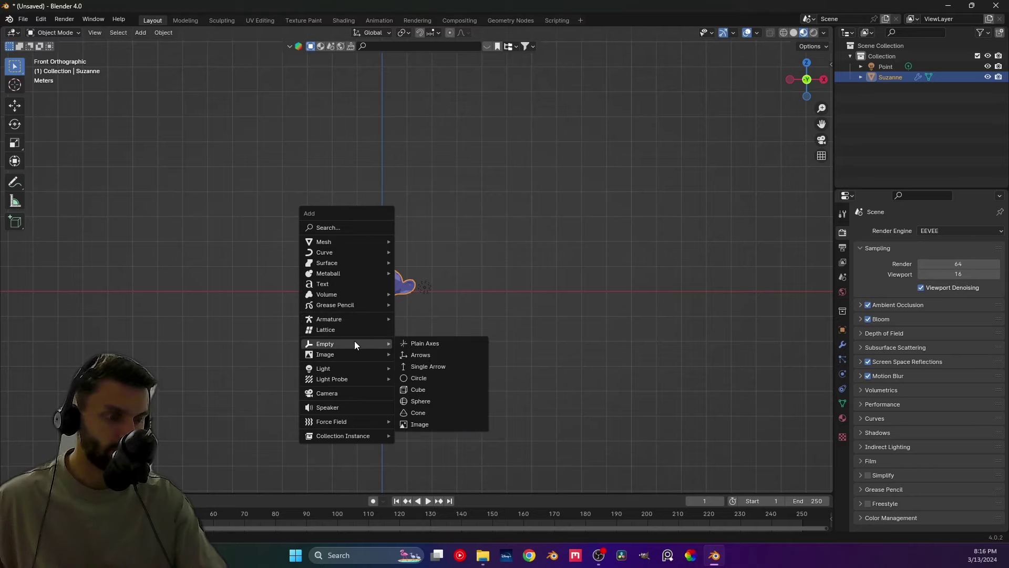
mouse_move(357, 307)
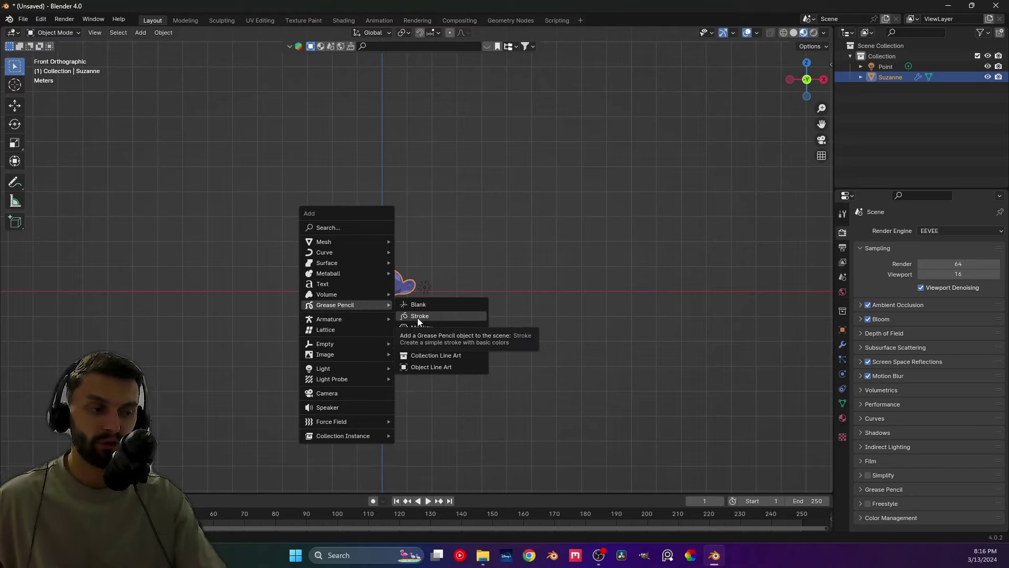
click(426, 328)
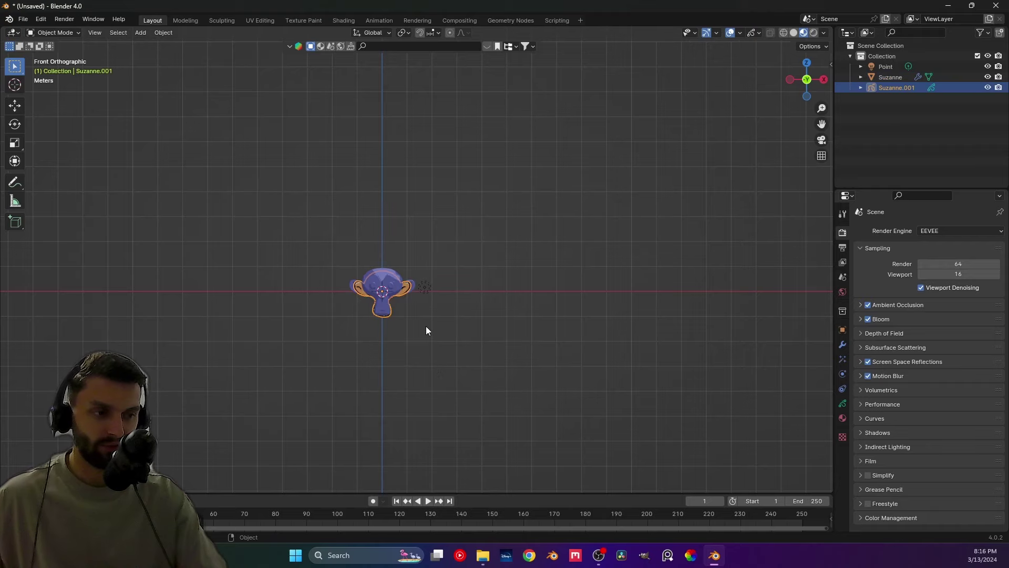
key(g)
key(x)
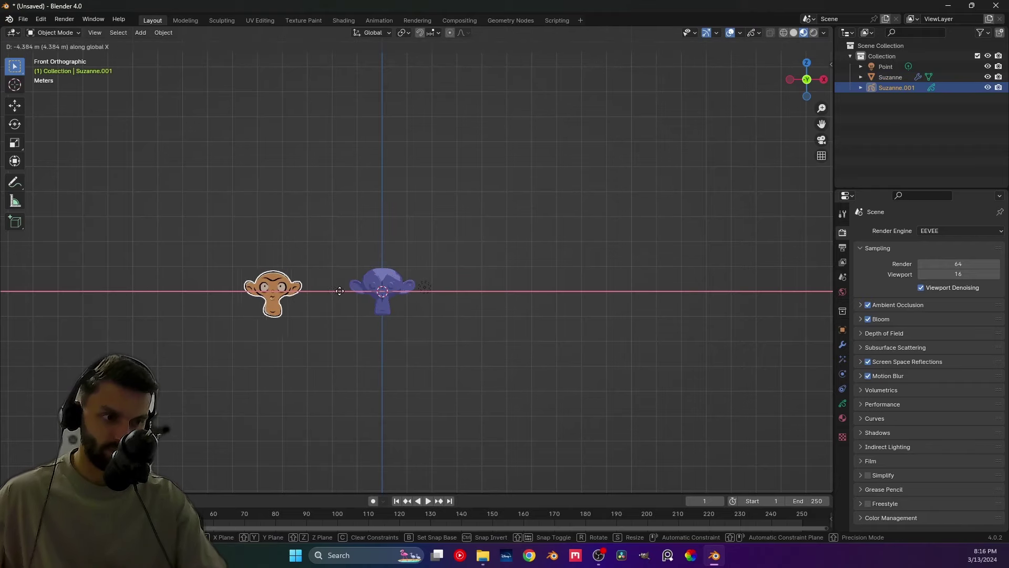
click(395, 332)
click(396, 332)
Inspect the grease-pencil monkey beside Suzanne, toggling its edit mode and orbiting around both.
scroll(313, 348, up, 5)
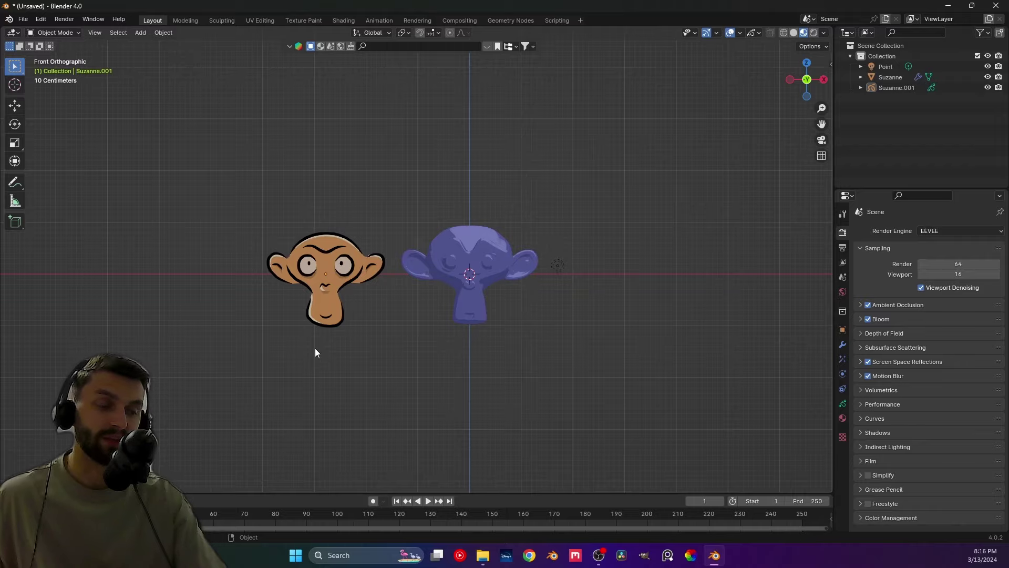
click(470, 263)
middle_drag(475, 272, 80, 327)
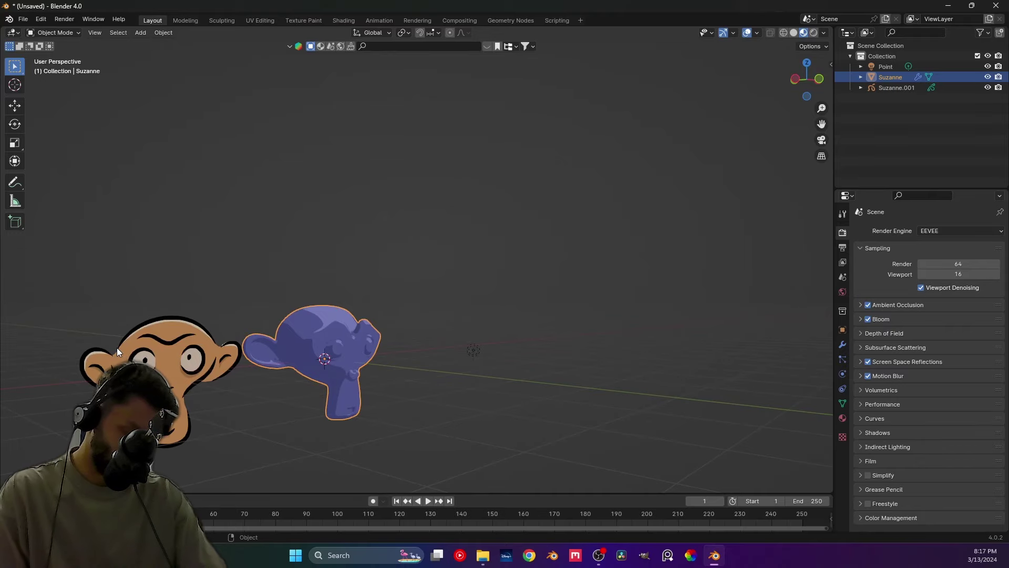
key(KP_1)
click(233, 353)
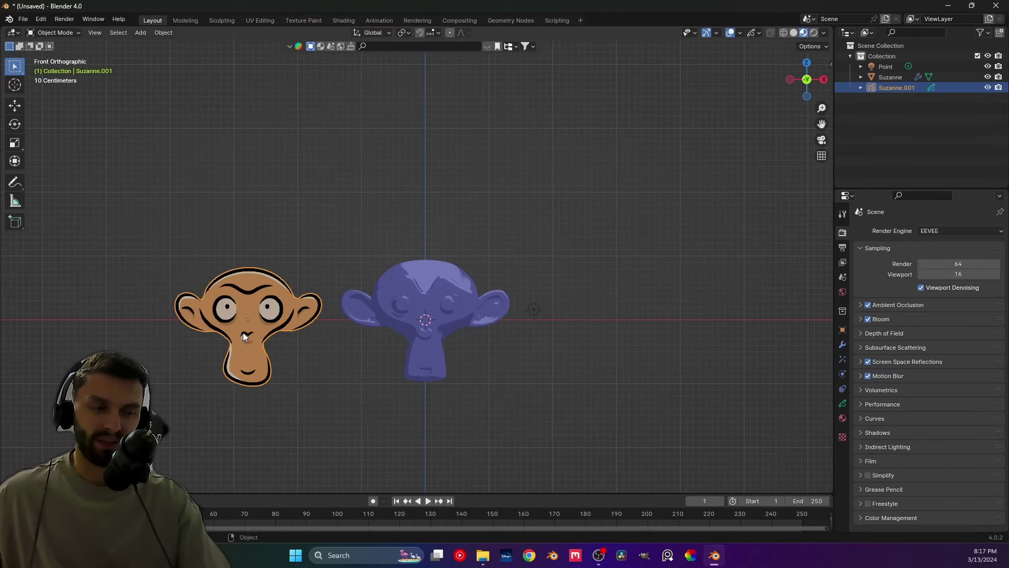
key(Tab)
middle_drag(238, 344, 368, 348)
key(Tab)
middle_drag(112, 335, 152, 332)
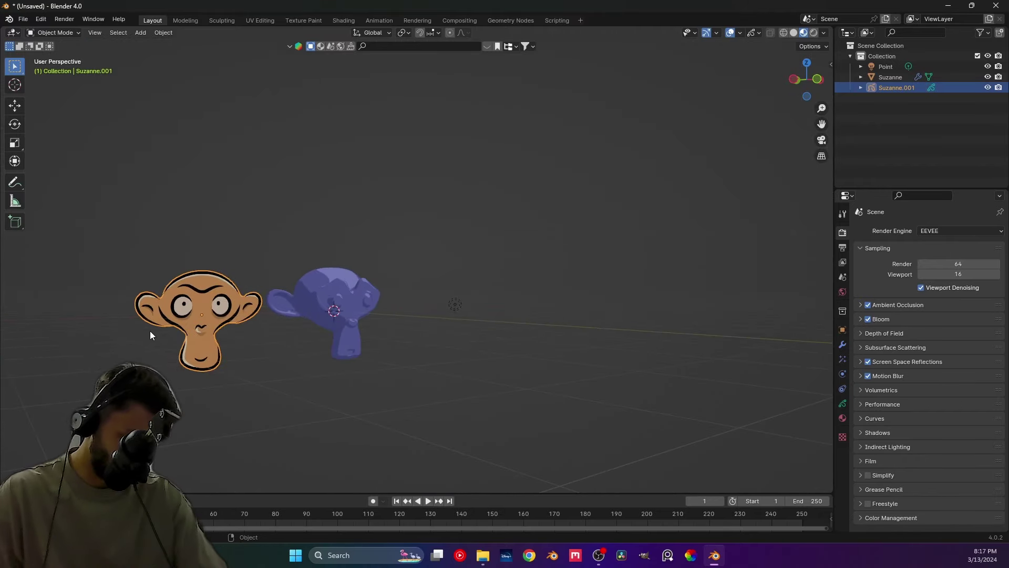
key(KP_1)
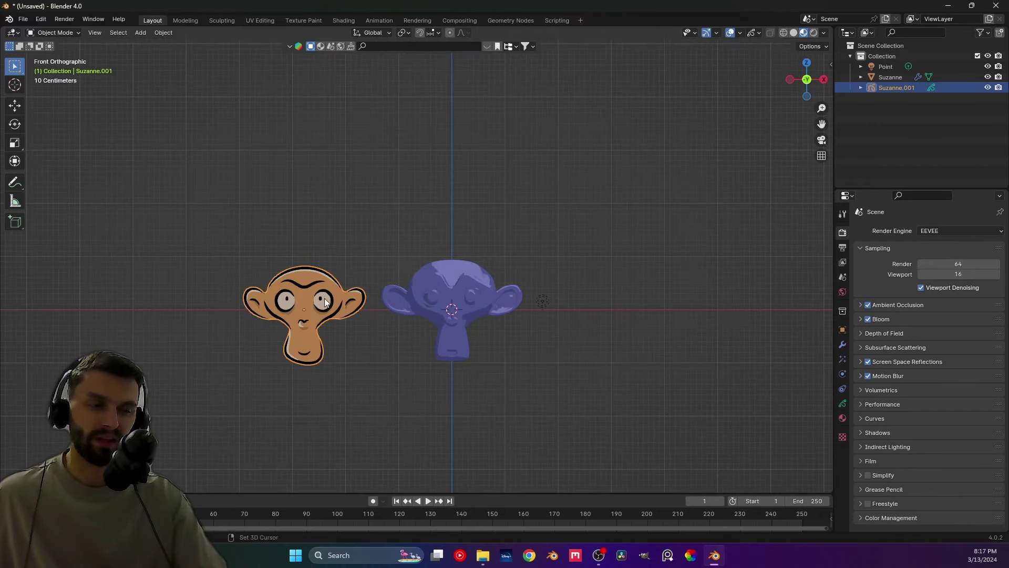
Delete the grease-pencil monkey and recentre the view on Suzanne.
key(x)
click(291, 300)
scroll(339, 307, down, 3)
shift+middle_drag(339, 307, 317, 313)
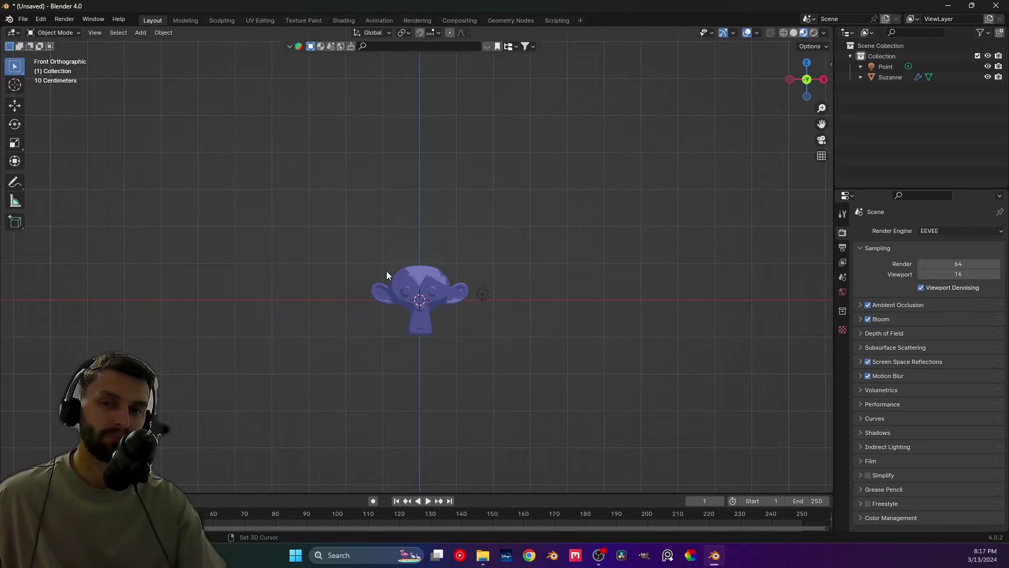
Add a Grease Pencil Stroke object, slide it along X to Suzanne's left, and bring up its modifier list.
key(shift+a)
mouse_move(387, 272)
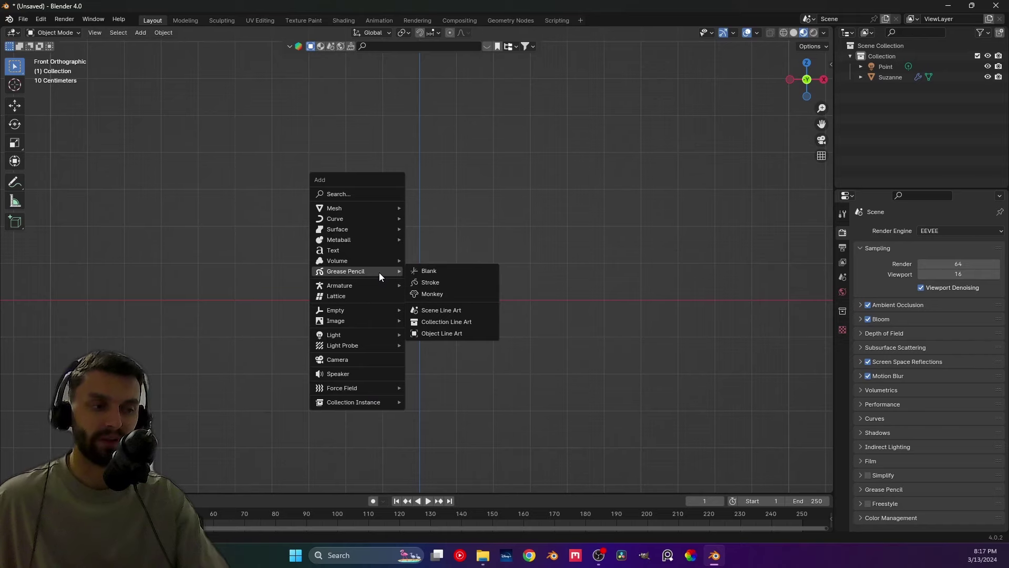
click(426, 283)
scroll(455, 299, down, 3)
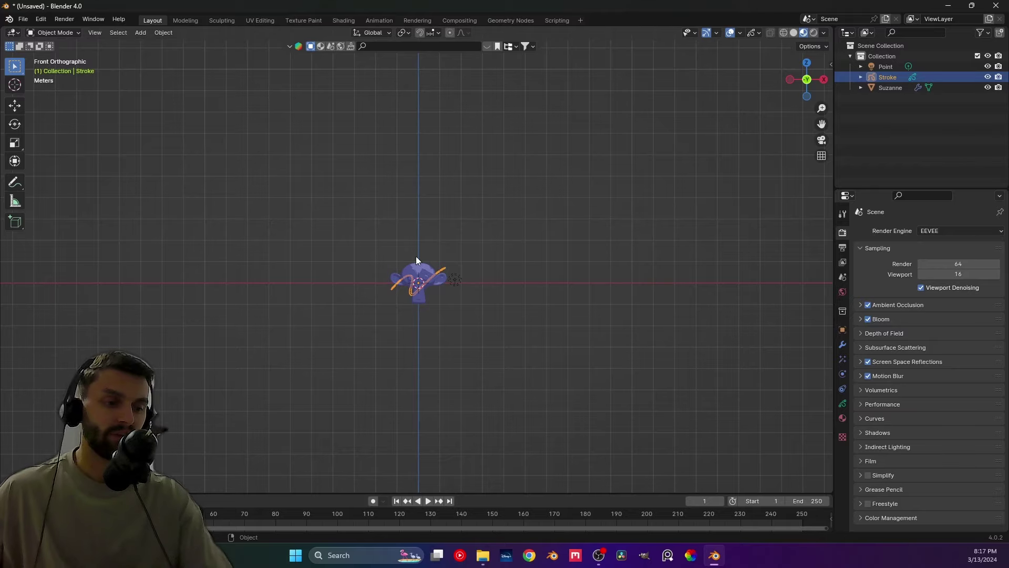
key(g)
key(x)
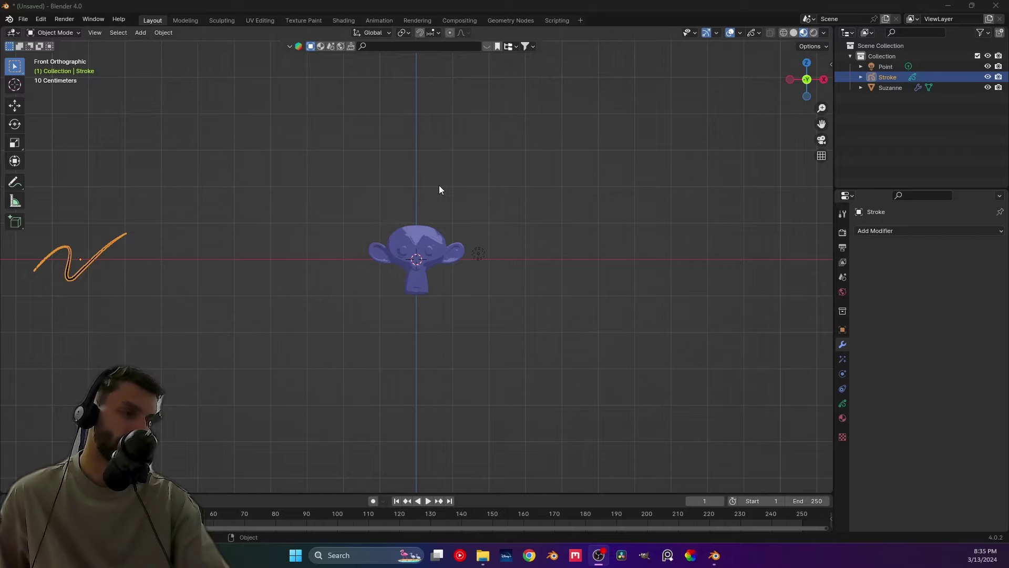
click(910, 233)
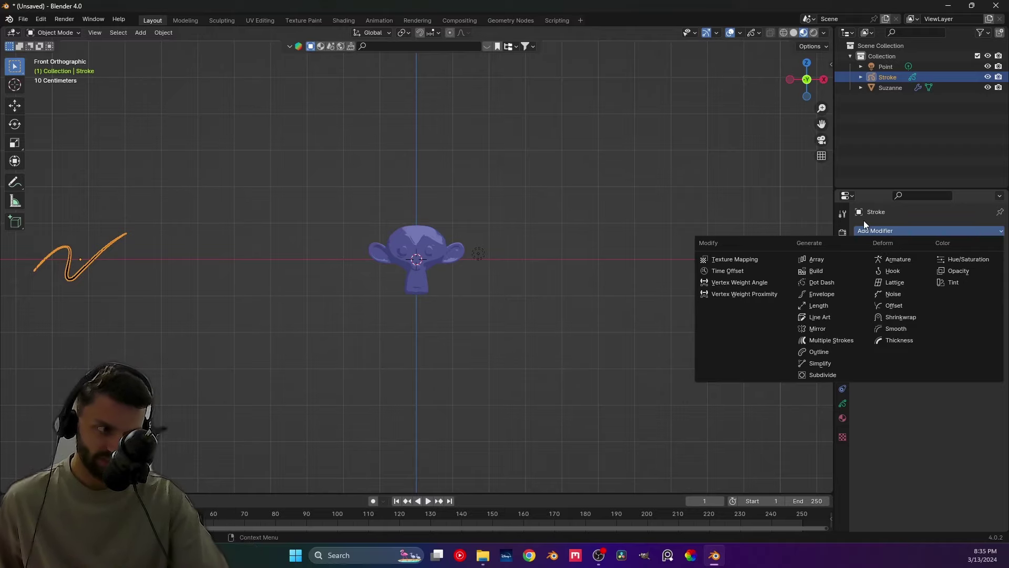
Add a Line Art modifier with Source Type Object, eyedropping Suzanne as the traced object.
click(931, 230)
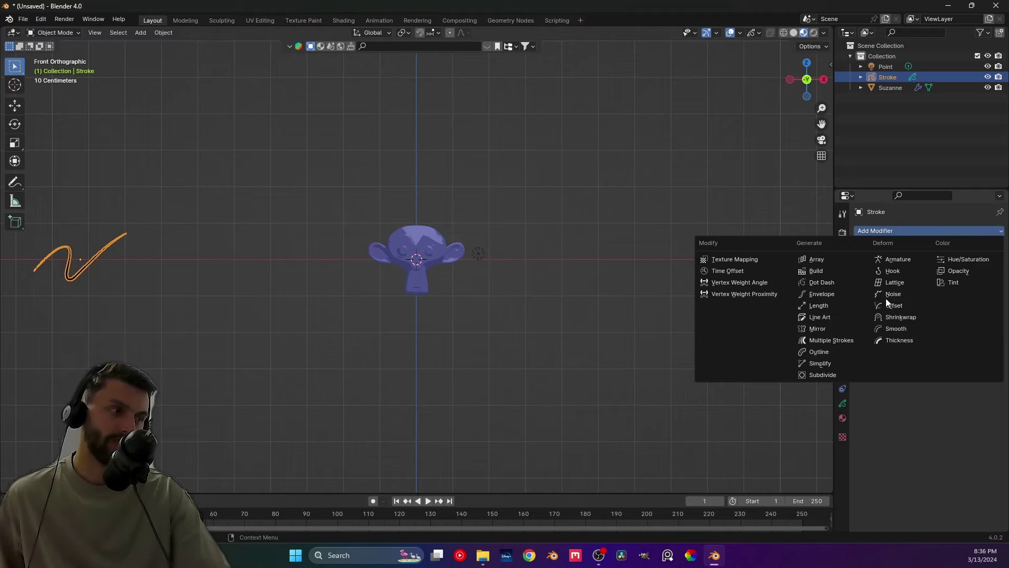
click(819, 319)
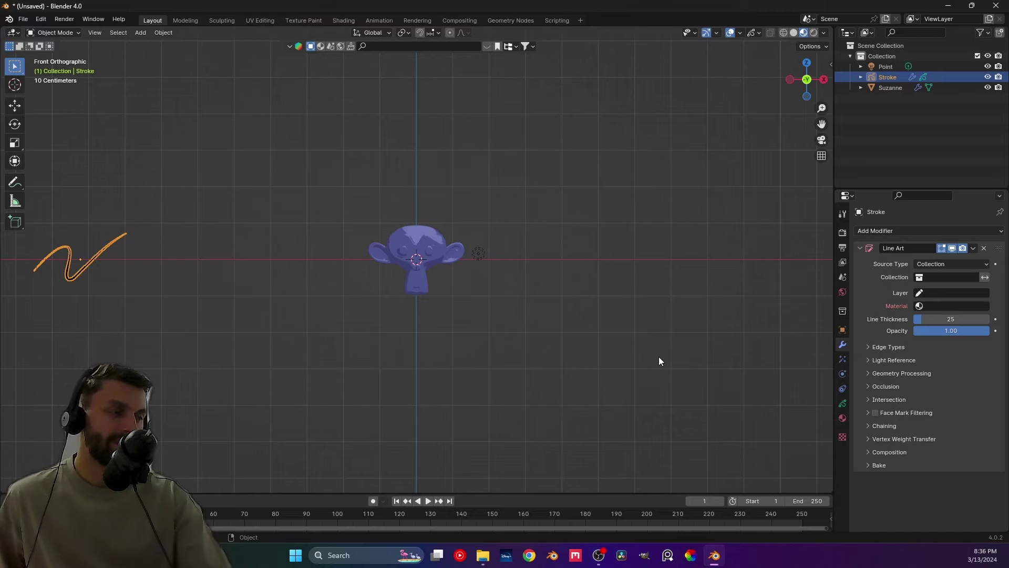
click(927, 266)
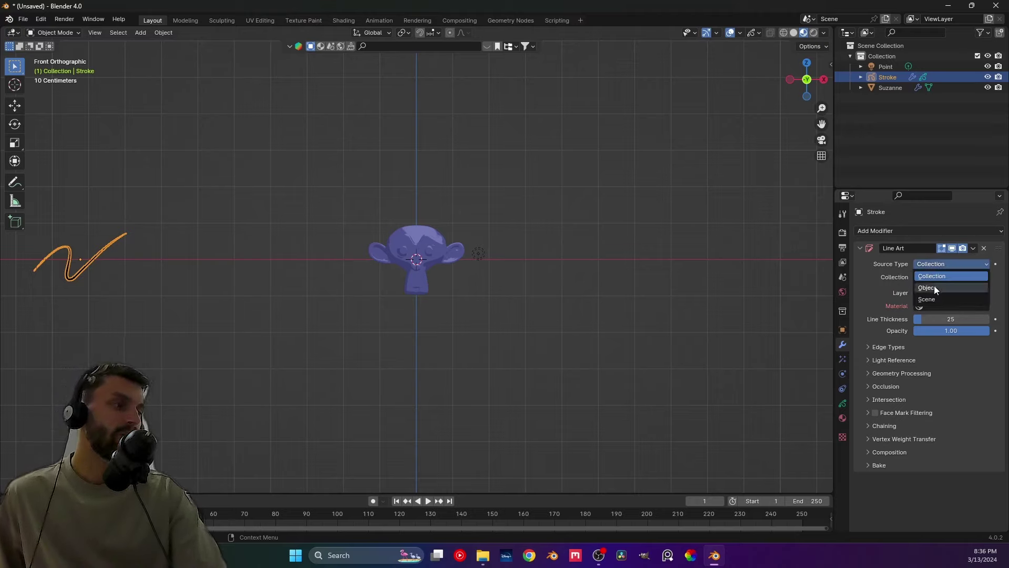
click(935, 285)
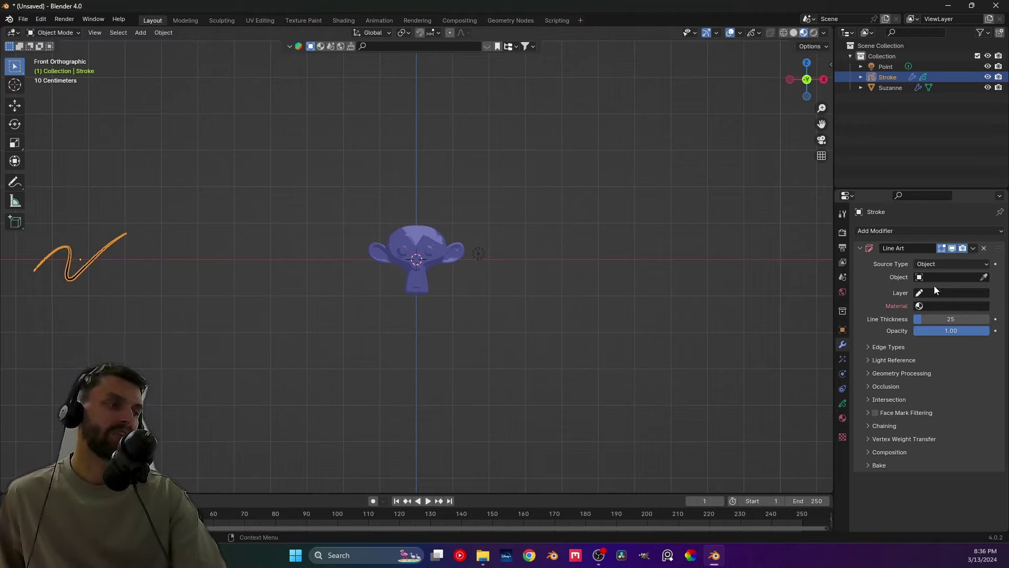
click(985, 278)
click(413, 236)
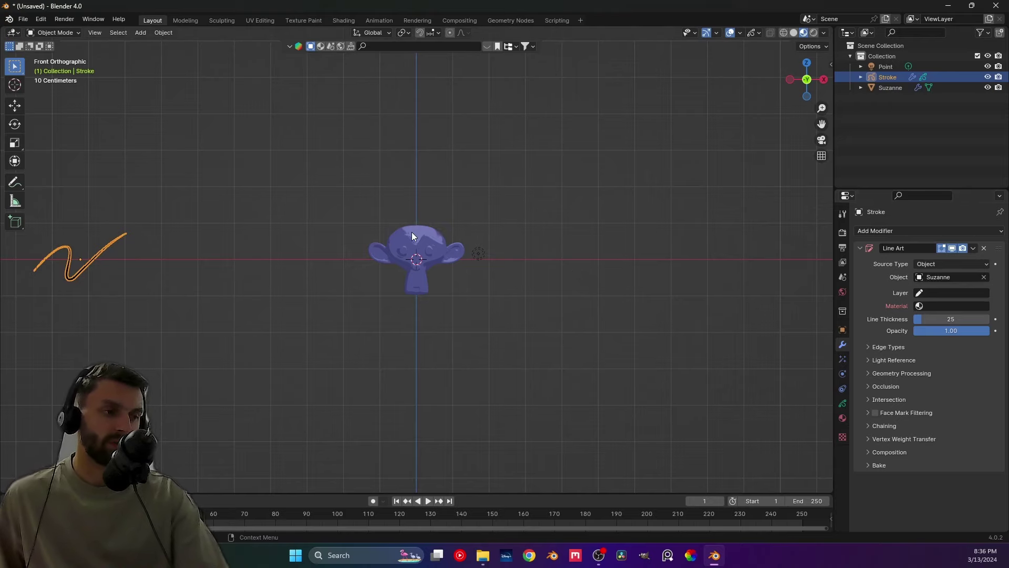
Set the Line Art layer to Colors and its material to Black.001.
click(950, 293)
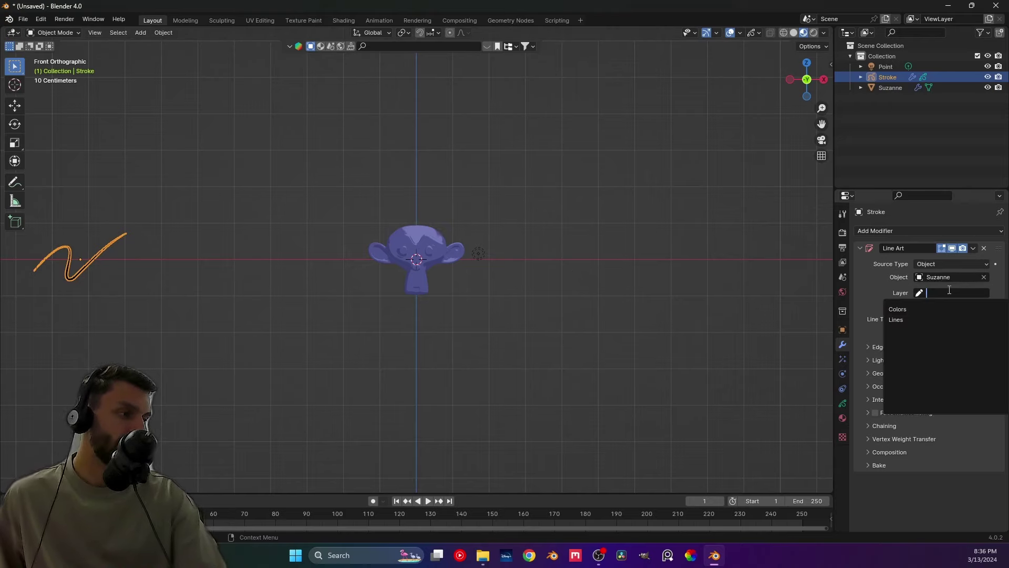
click(922, 310)
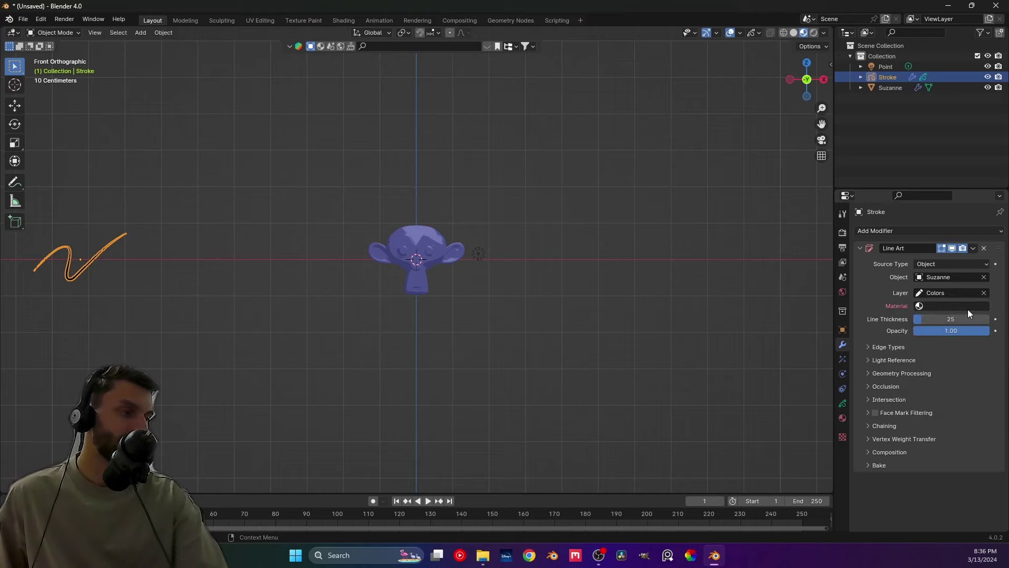
click(946, 306)
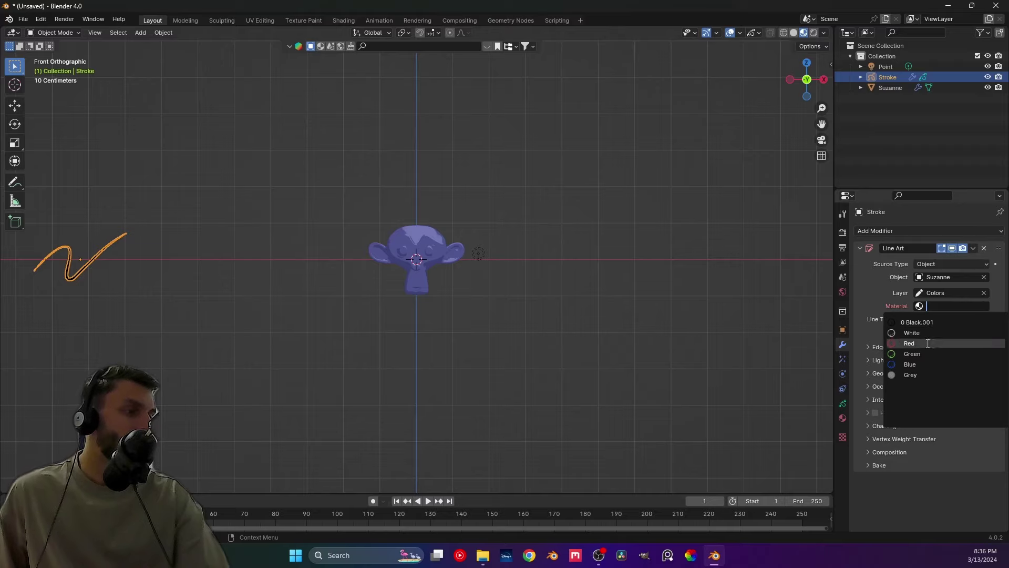
click(922, 325)
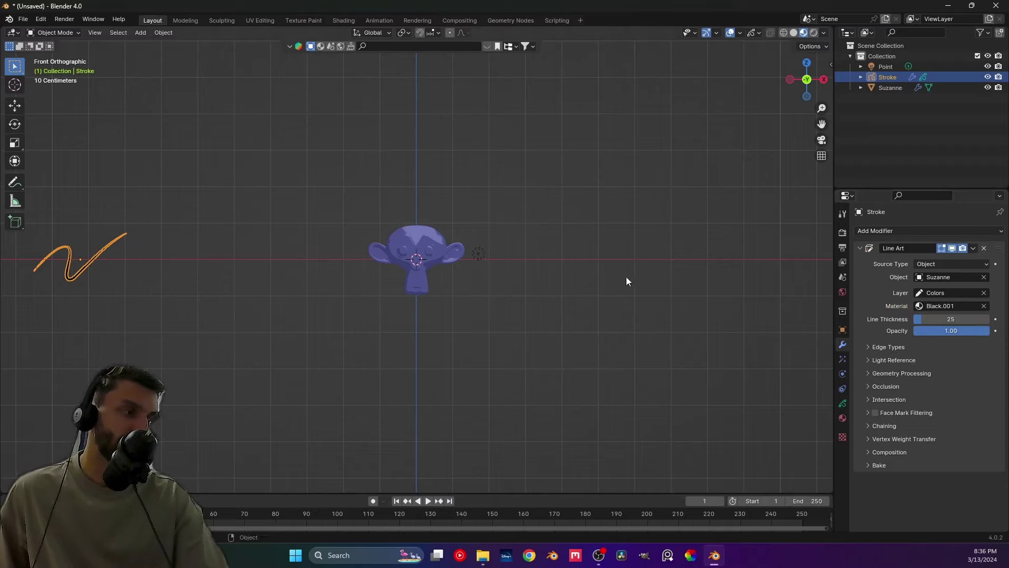
From front view, add a camera and slide it back along Y in front of Suzanne.
click(389, 235)
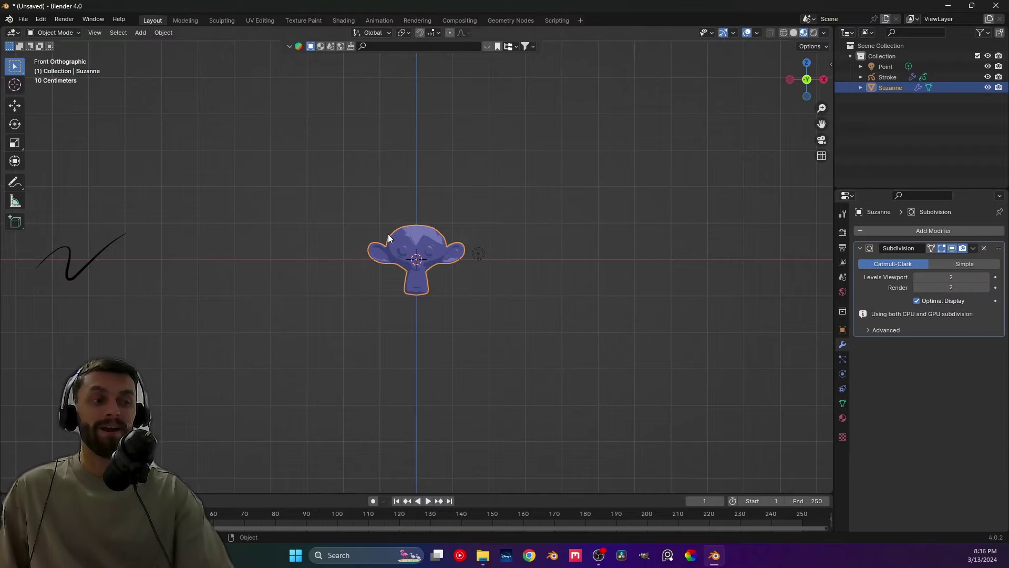
click(336, 282)
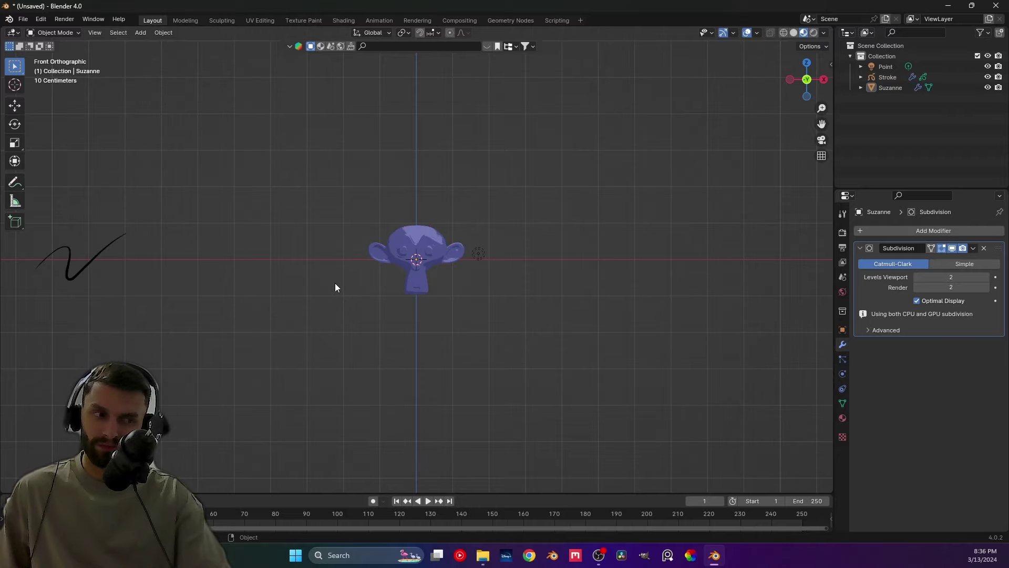
middle_drag(336, 282, 405, 304)
key(KP_1)
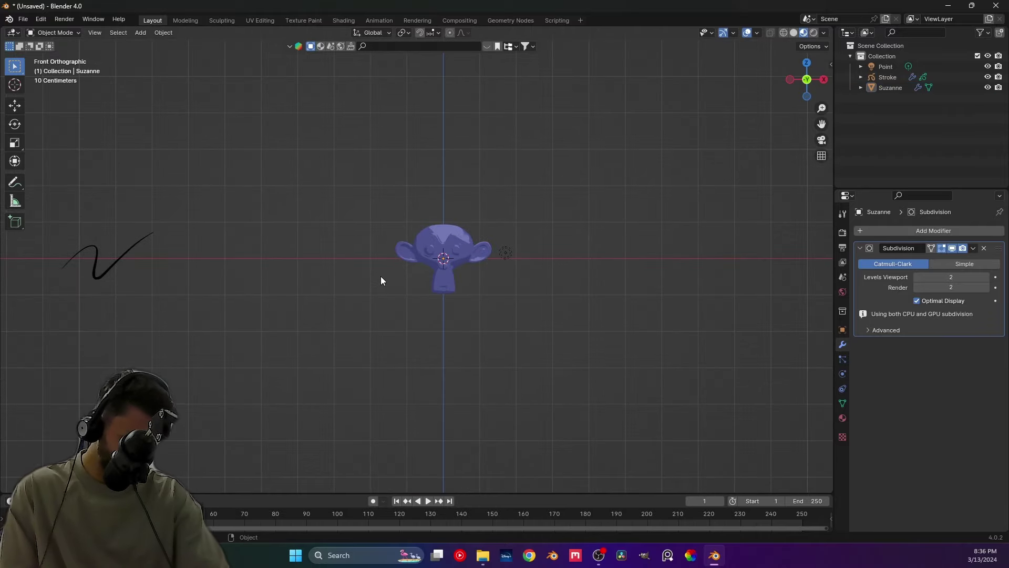
key(shift+a)
click(516, 248)
middle_drag(516, 248, 597, 223)
key(g)
key(y)
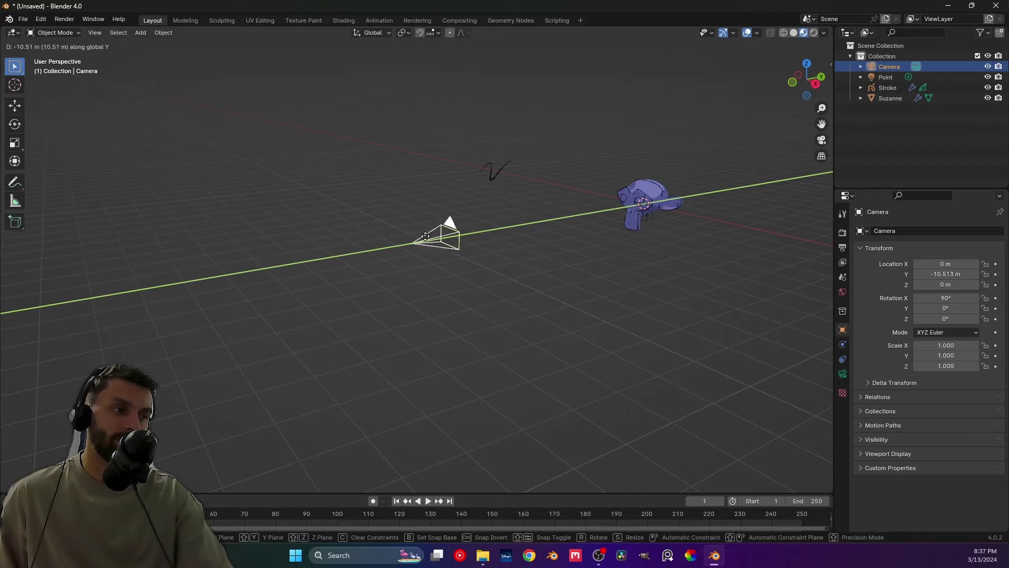
Place the camera at Y -8.09 m and X 3.90 m, rotated 6.4° about Z.
click(481, 229)
shift+middle_drag(528, 246, 436, 300)
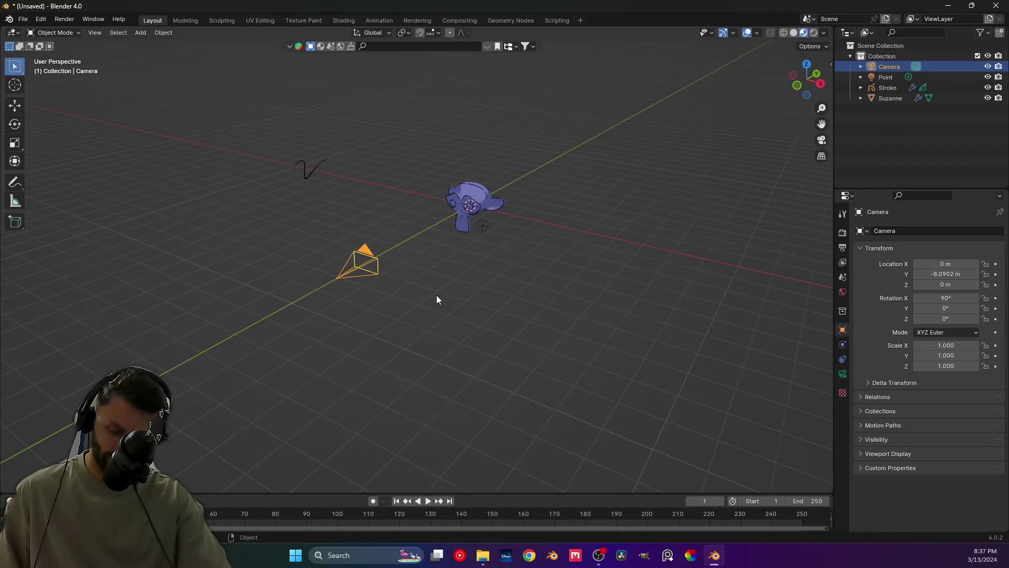
key(g)
key(x)
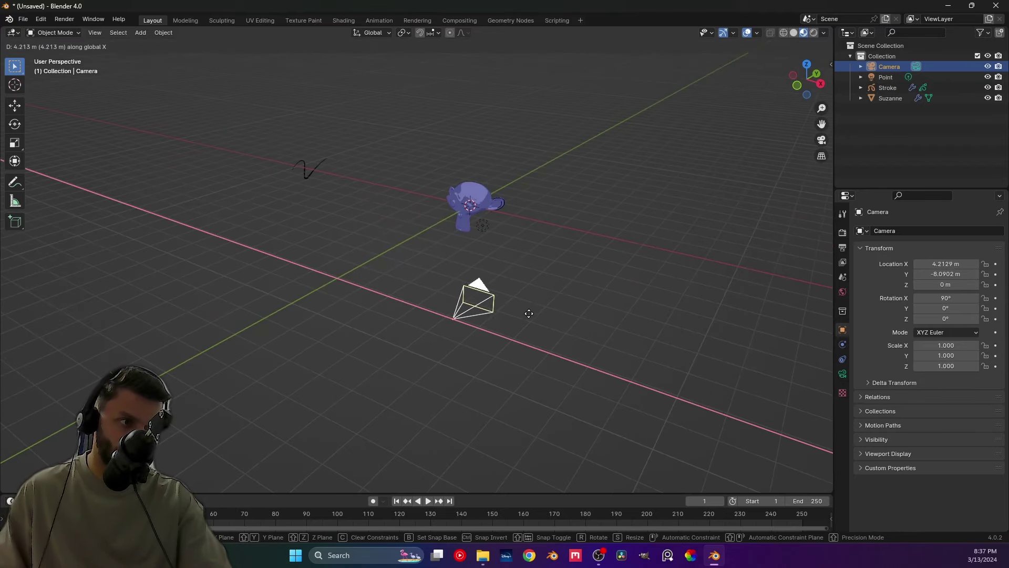
key(r)
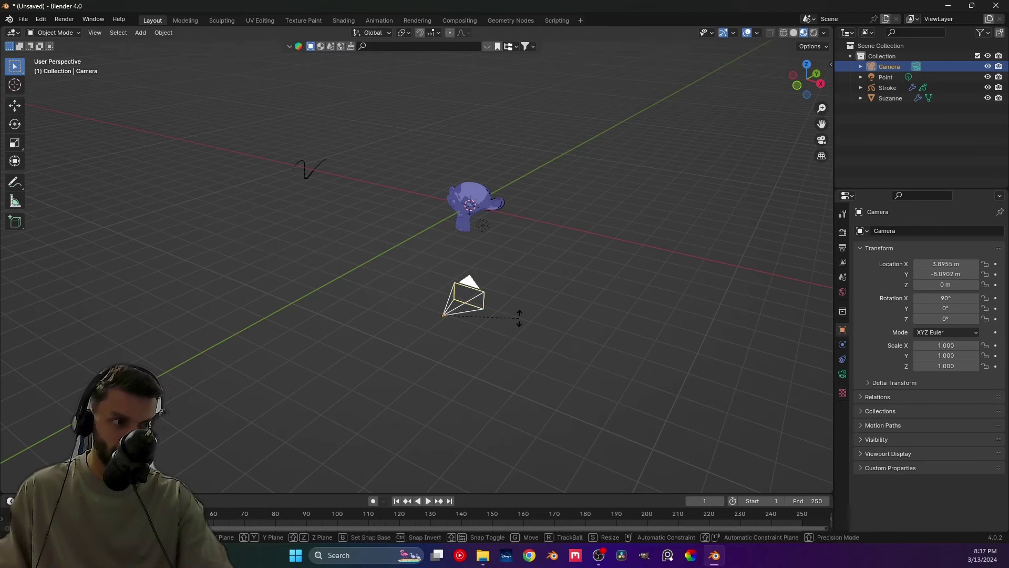
key(z)
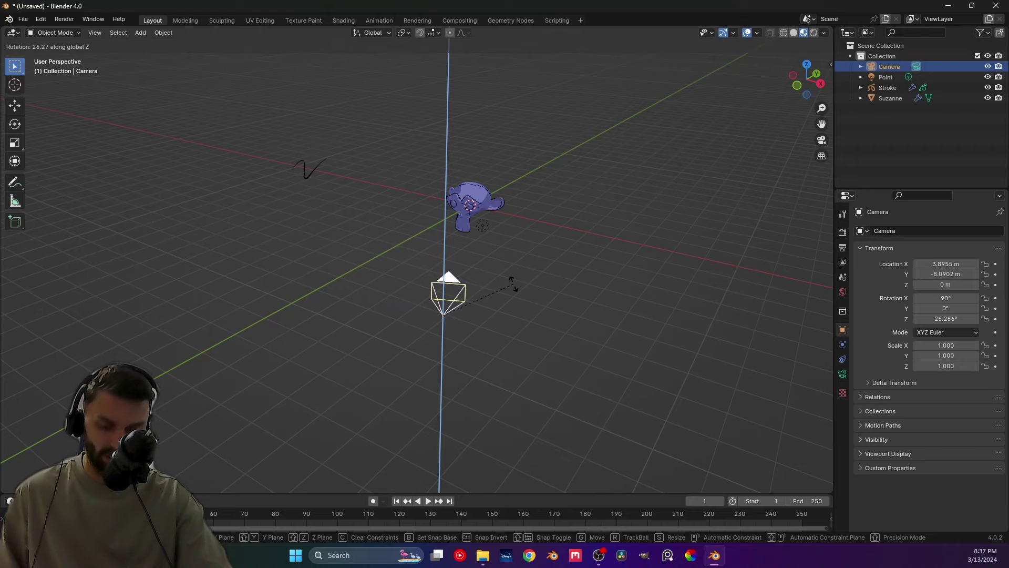
click(547, 307)
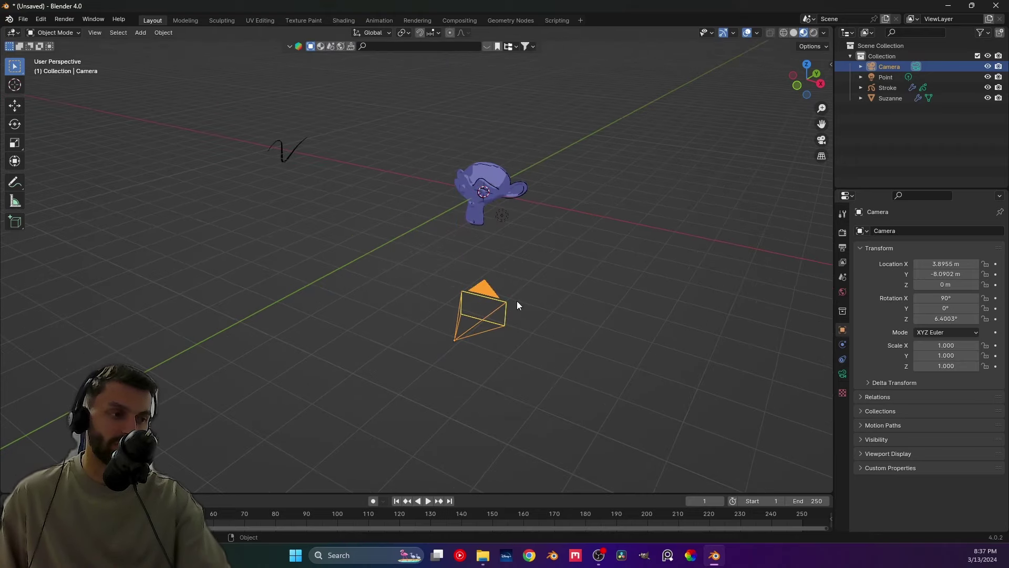
key(KP_0)
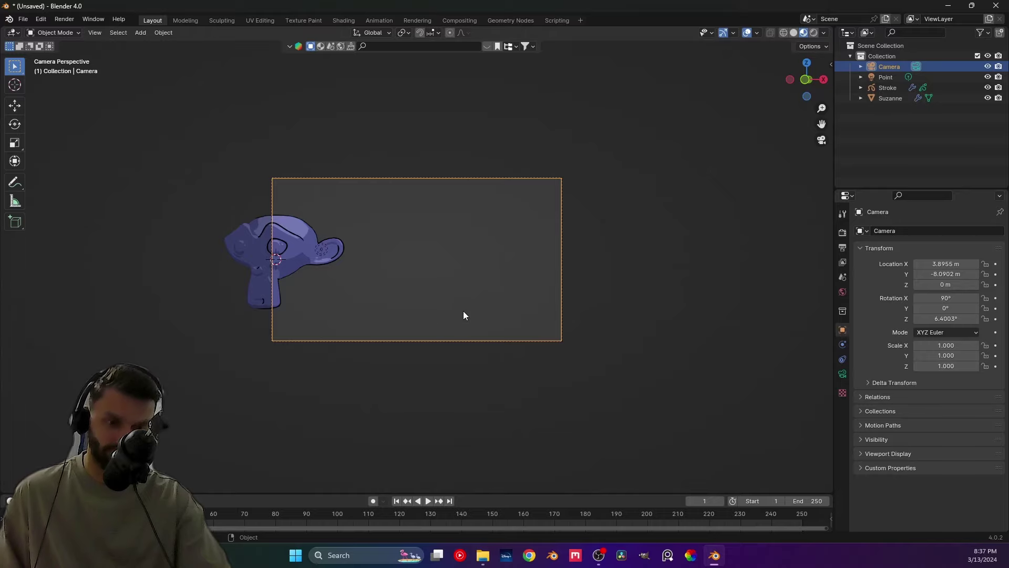
Rotate the camera to 24.984° about Z so Suzanne is centred in frame.
key(r)
key(z)
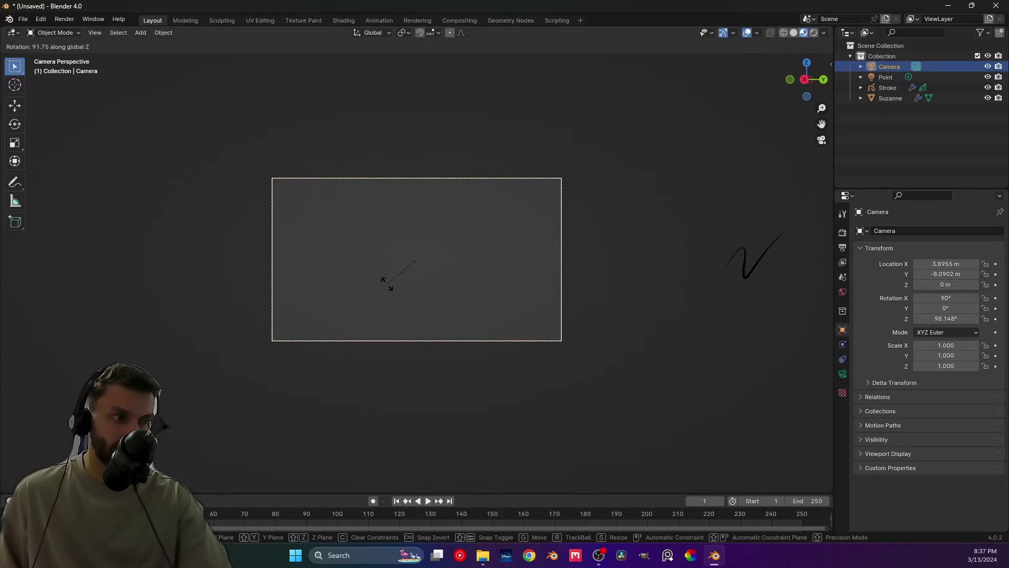
click(433, 298)
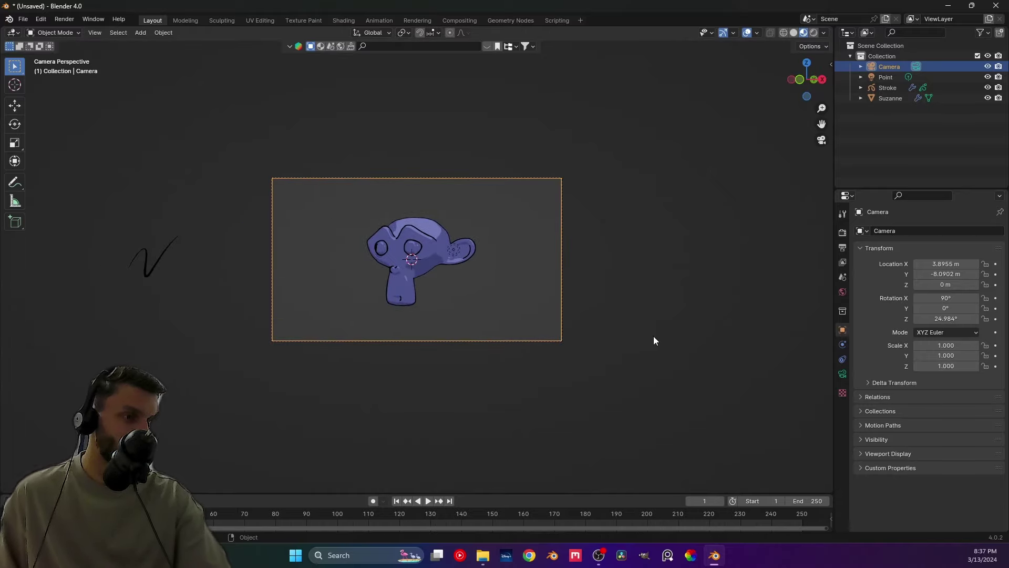
scroll(361, 321, up, 3)
scroll(361, 320, down, 1)
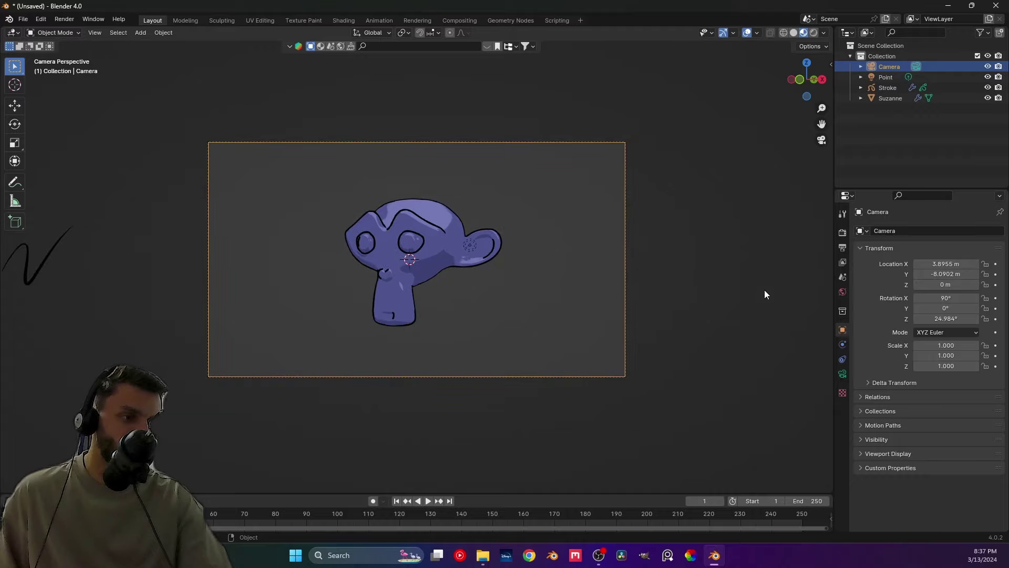
Select Suzanne and begin rotating her around the Z axis to face the camera.
click(764, 294)
click(457, 228)
key(r)
key(z)
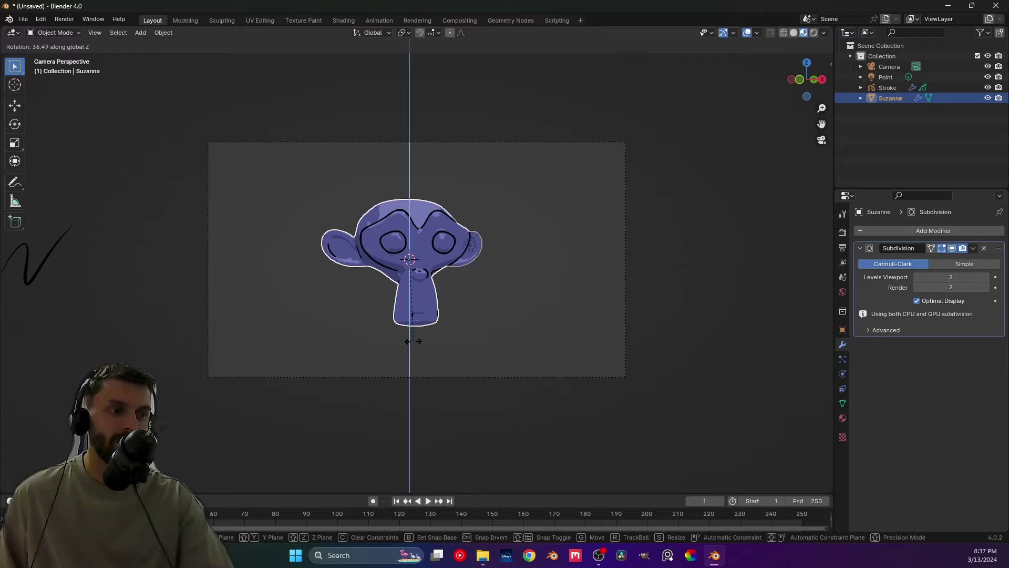
Confirm Suzanne's front-facing Z rotation, then select the Stroke object to show its Line Art settings.
click(422, 345)
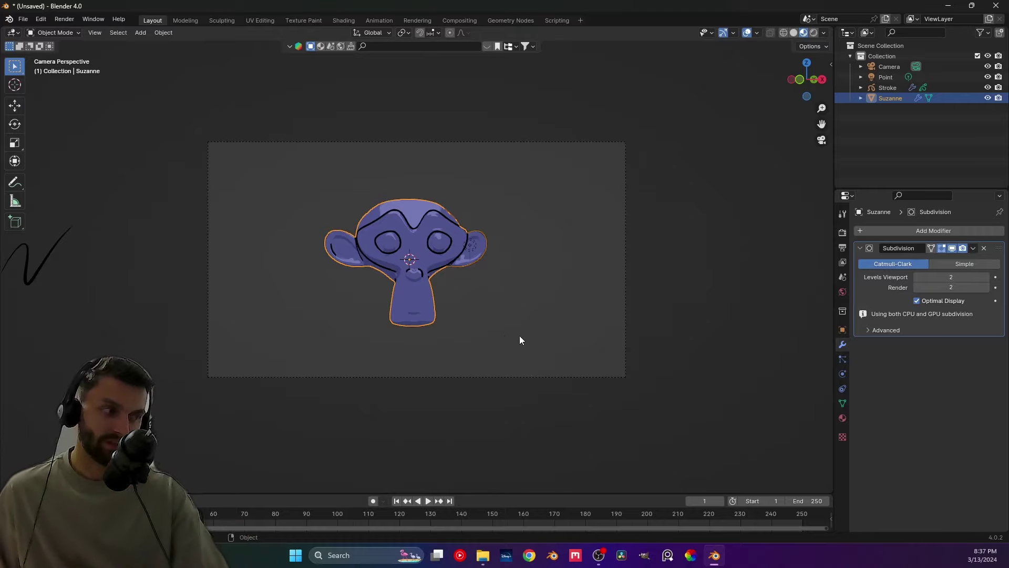
click(46, 249)
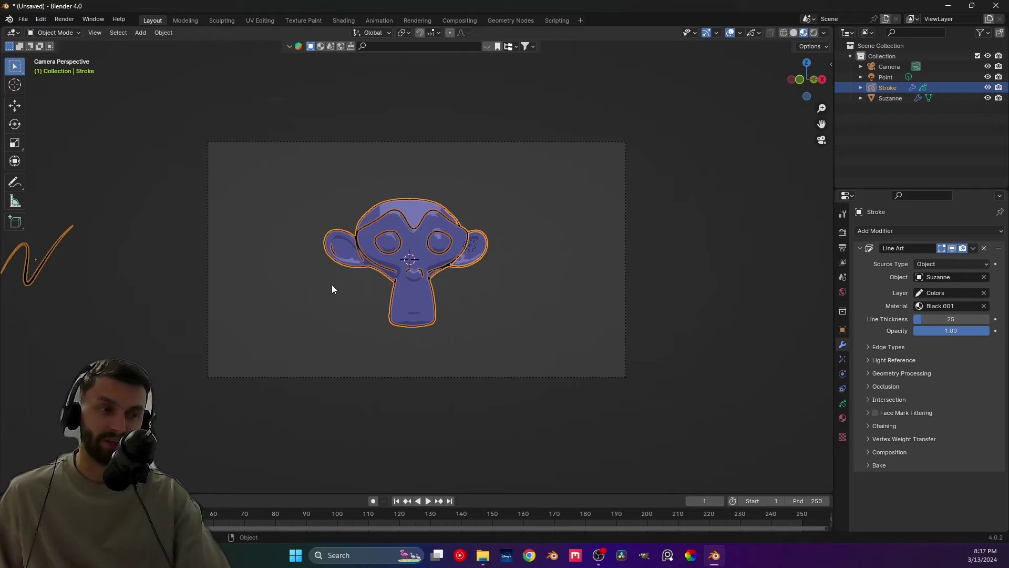
Expand Edge Types and set the Line Art Crease Threshold to 140°.
click(868, 348)
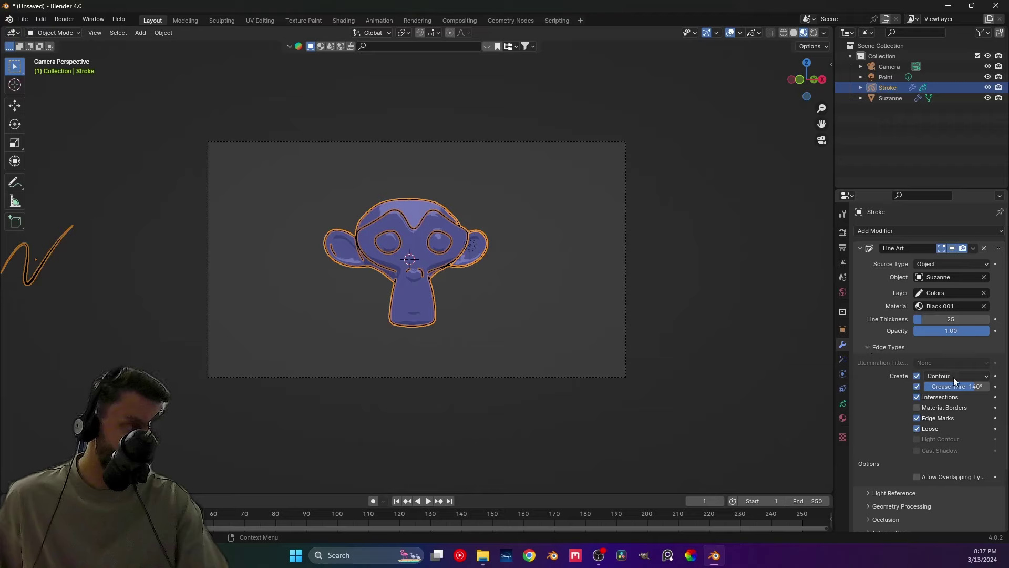
mouse_move(968, 387)
mouse_down()
mouse_move(946, 386)
mouse_move(968, 385)
mouse_up()
click(968, 385)
text(121.575d)
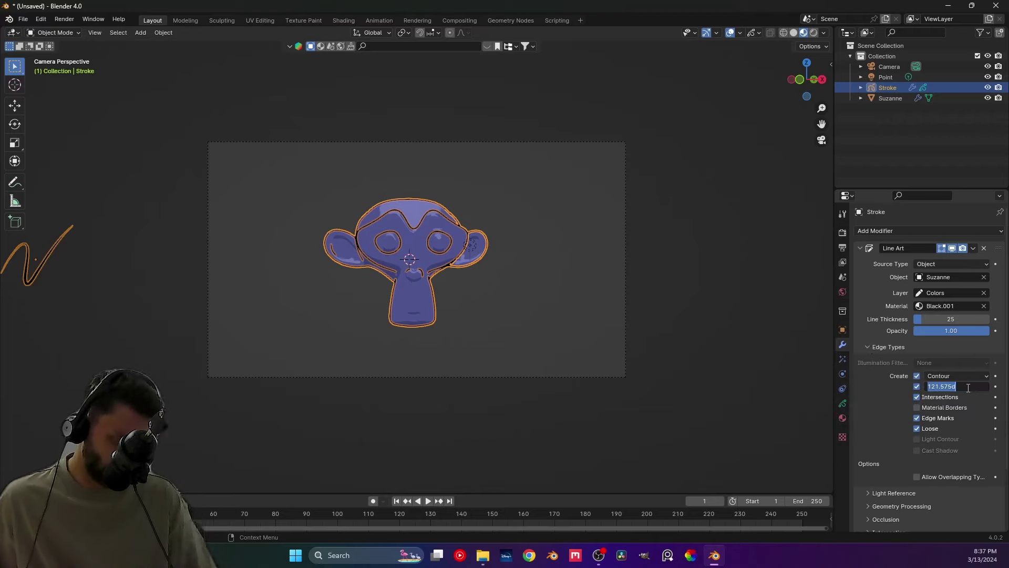
text(40)
key(Return)
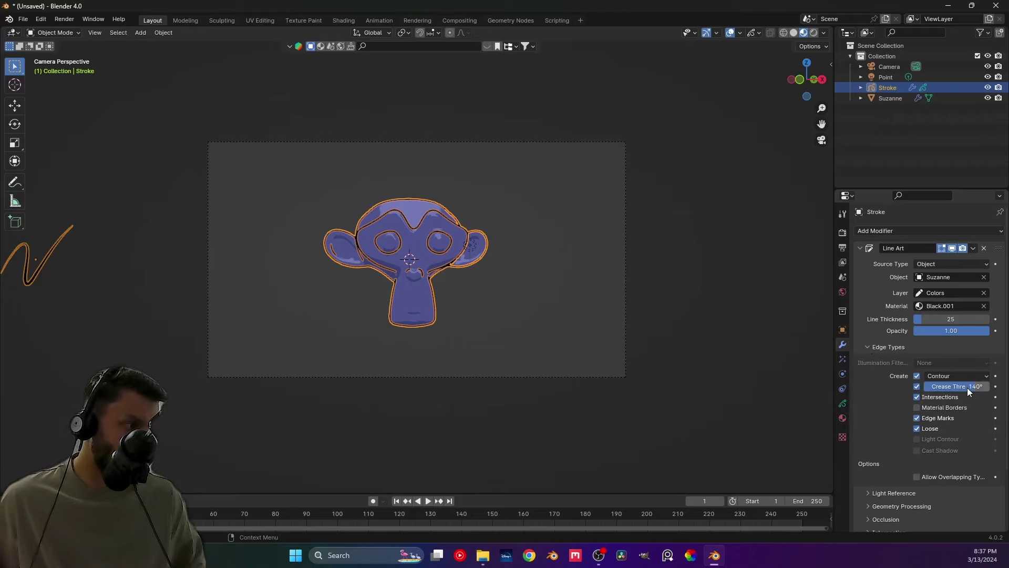
Preview Silhouette and Individual Silhouette line creation, then set Create back to Contour.
click(941, 375)
click(957, 413)
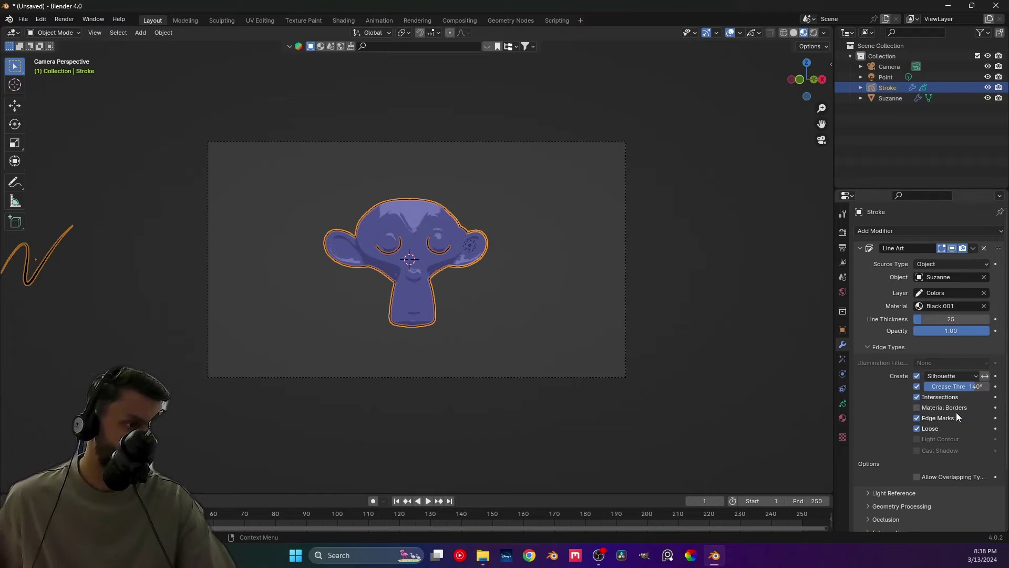
click(655, 256)
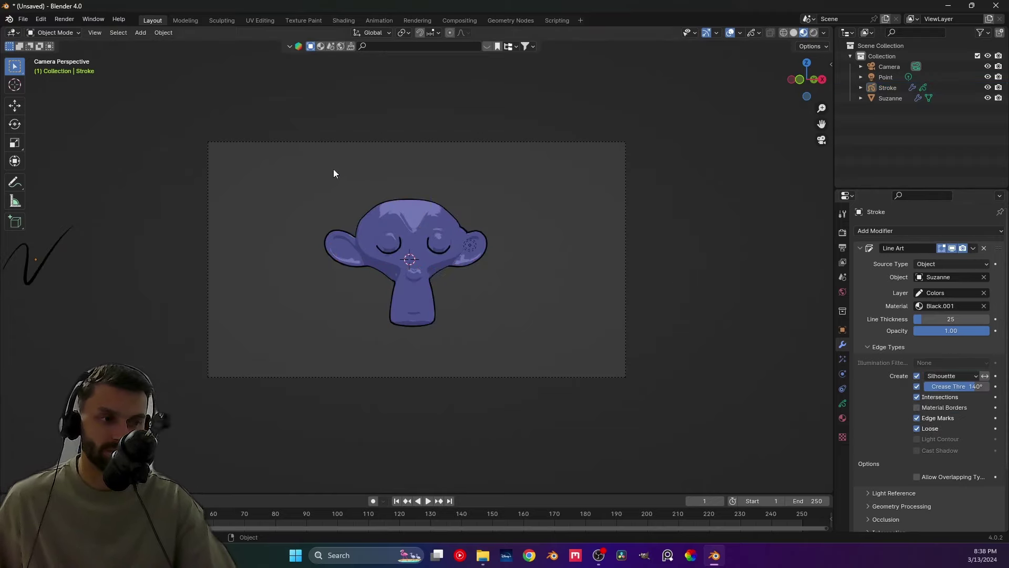
click(952, 376)
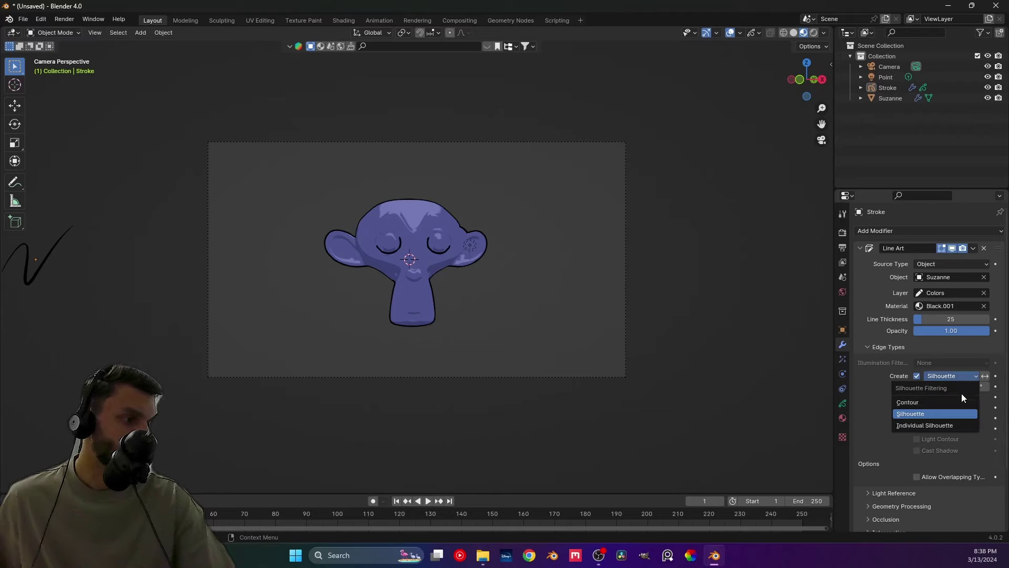
click(903, 426)
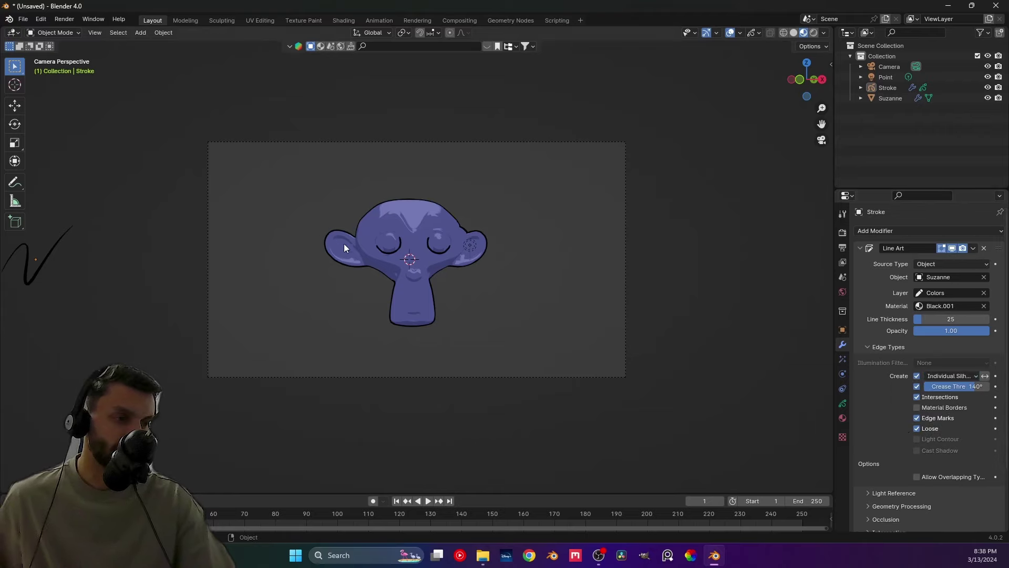
click(965, 376)
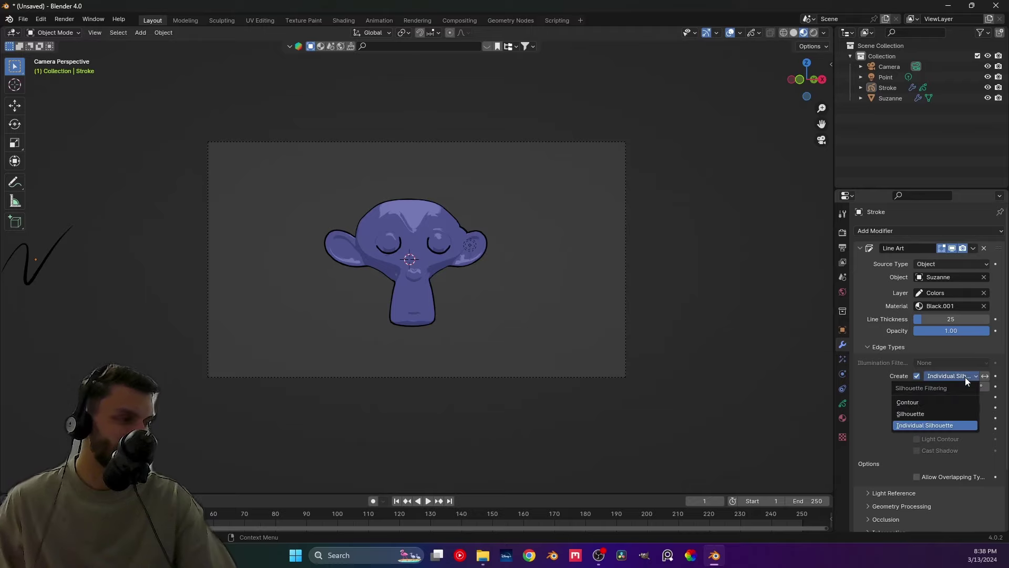
click(947, 402)
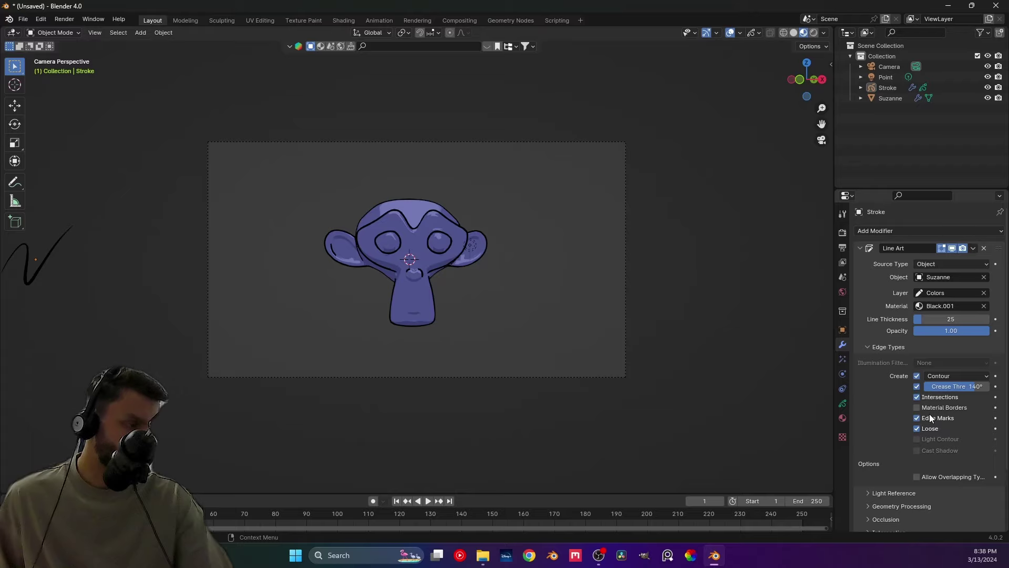
Look through the Light Reference options, then expand Geometry Processing.
scroll(877, 444, down, 3)
scroll(877, 442, up, 1)
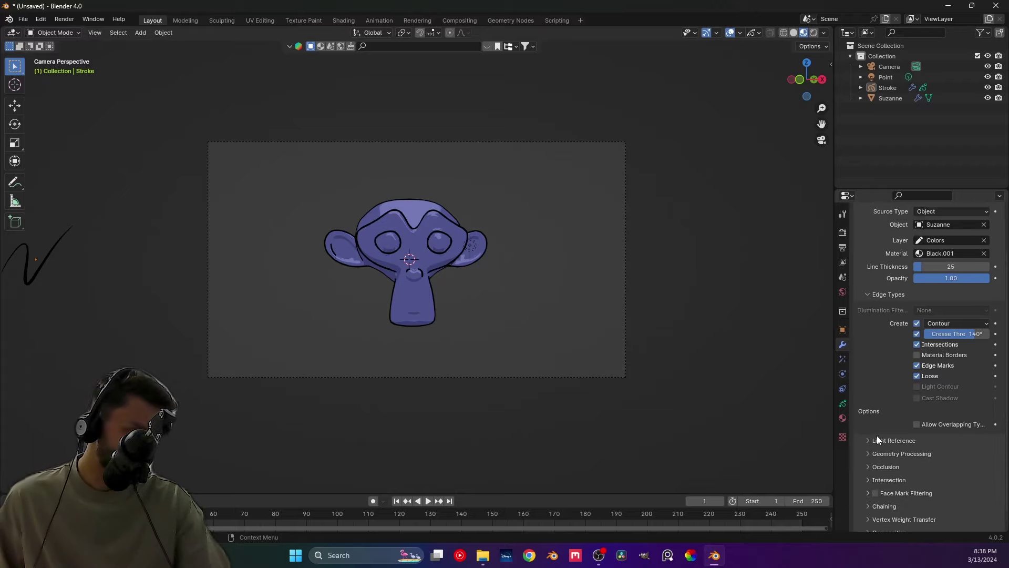
click(874, 439)
scroll(873, 439, down, 3)
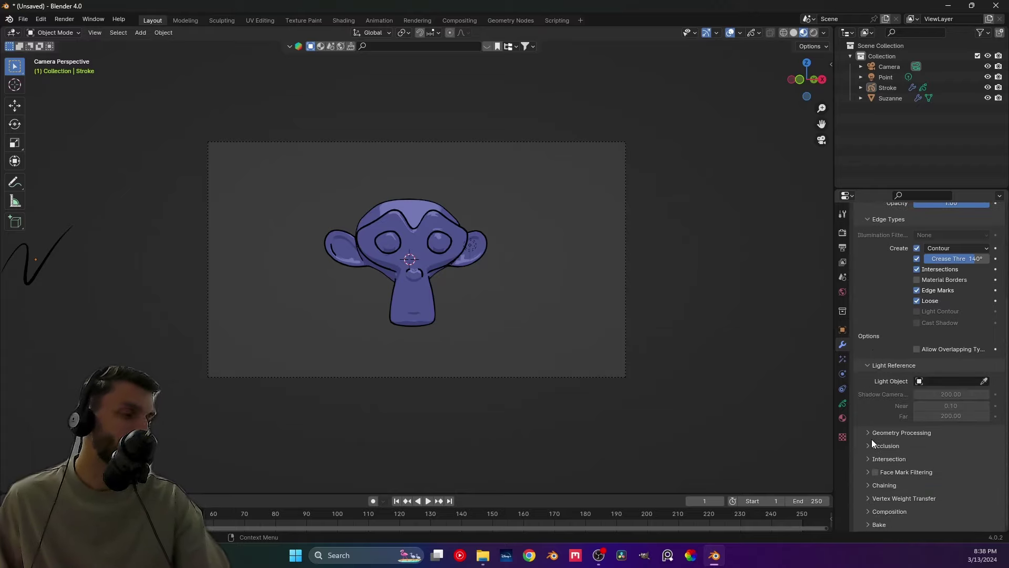
click(869, 367)
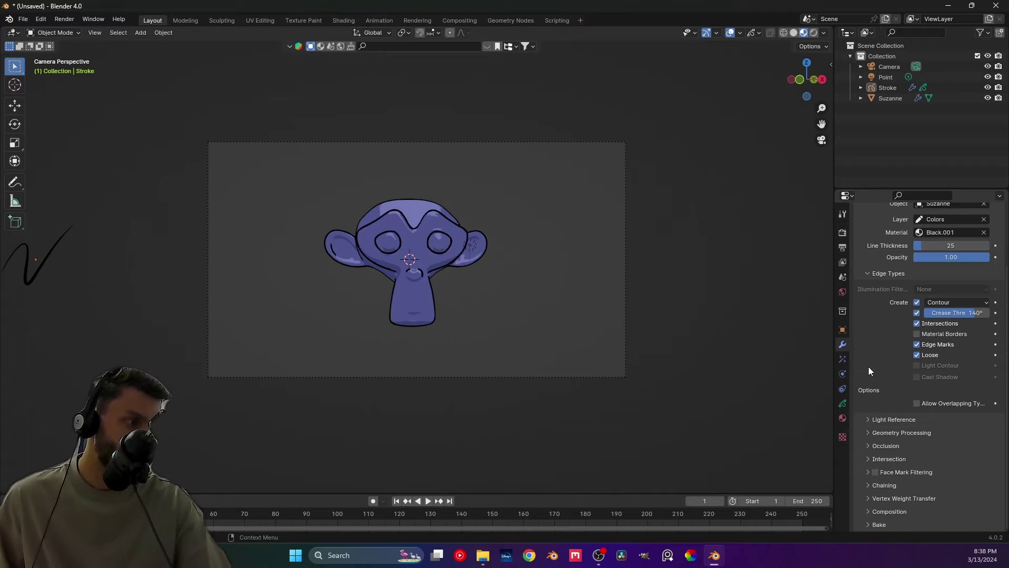
click(871, 432)
scroll(872, 431, down, 3)
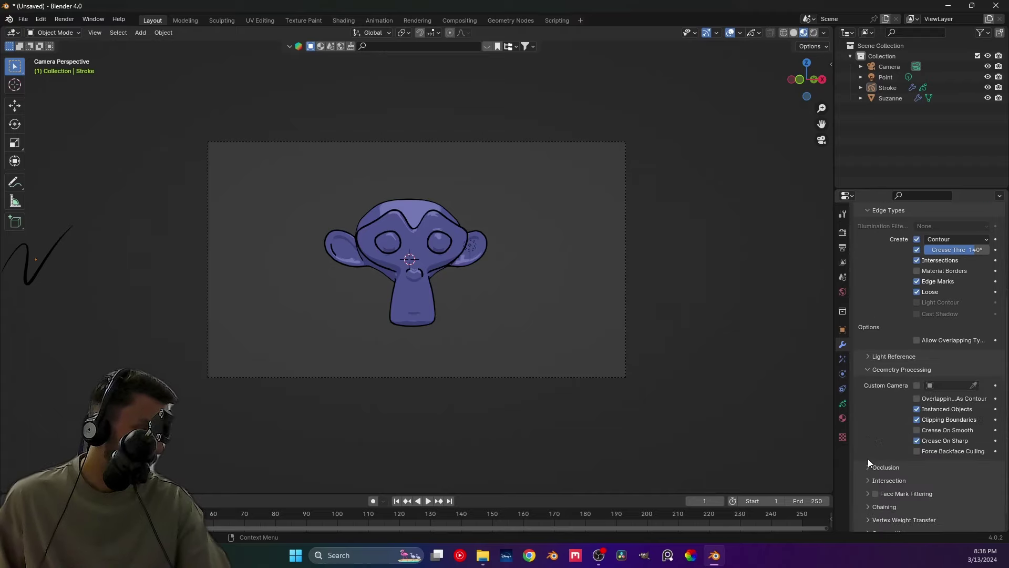
scroll(869, 472, down, 1)
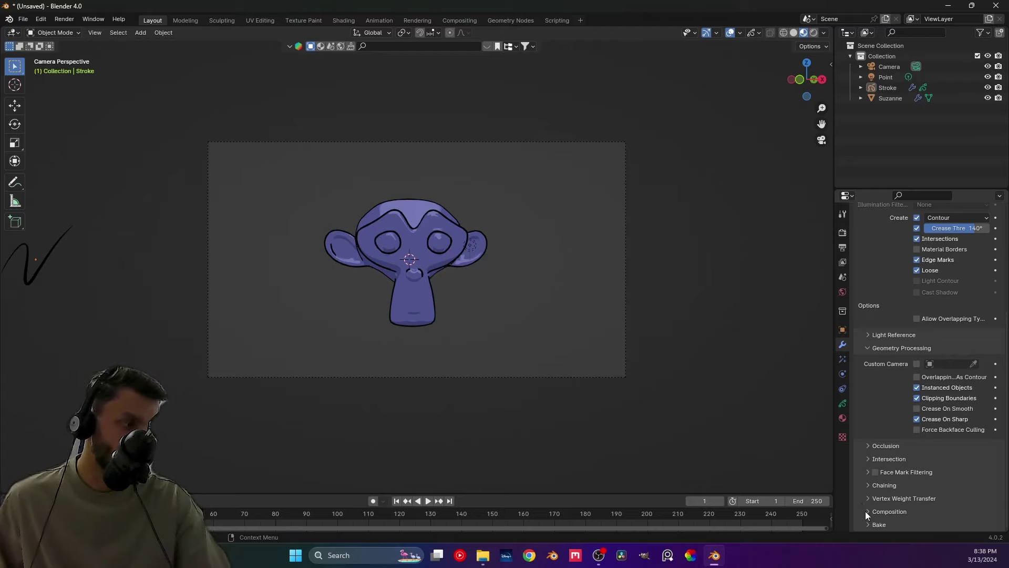
Peek into Intersection, Occlusion, Chaining and Vertex Weight Transfer, then collapse Geometry Processing.
click(867, 459)
click(866, 459)
click(864, 445)
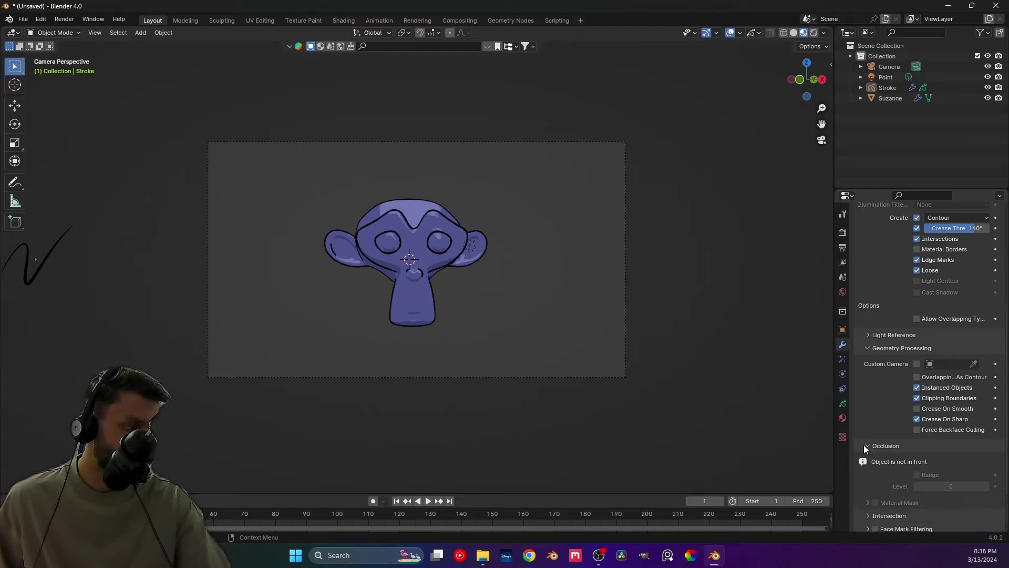
click(863, 445)
click(865, 444)
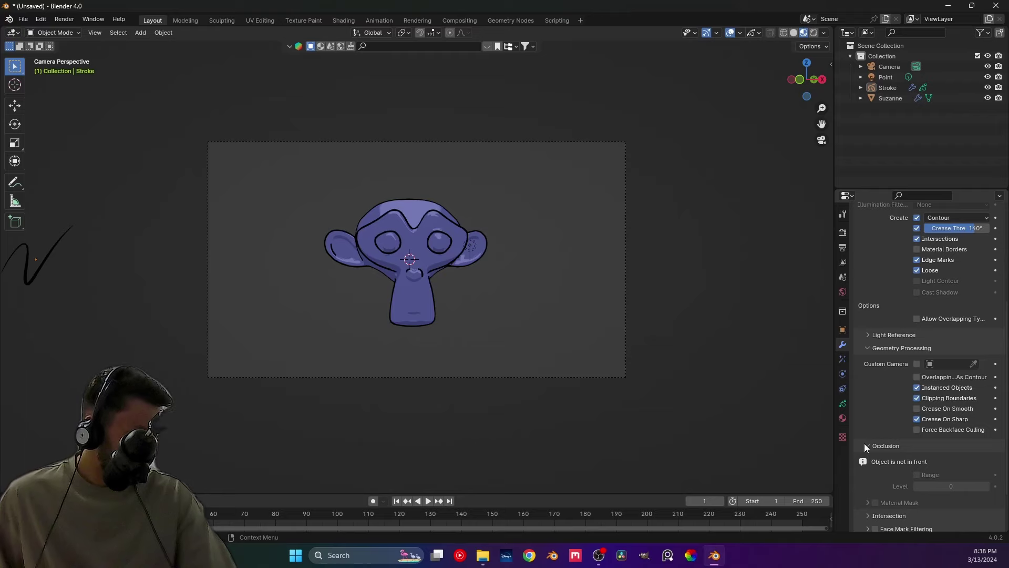
click(865, 445)
click(864, 484)
click(864, 485)
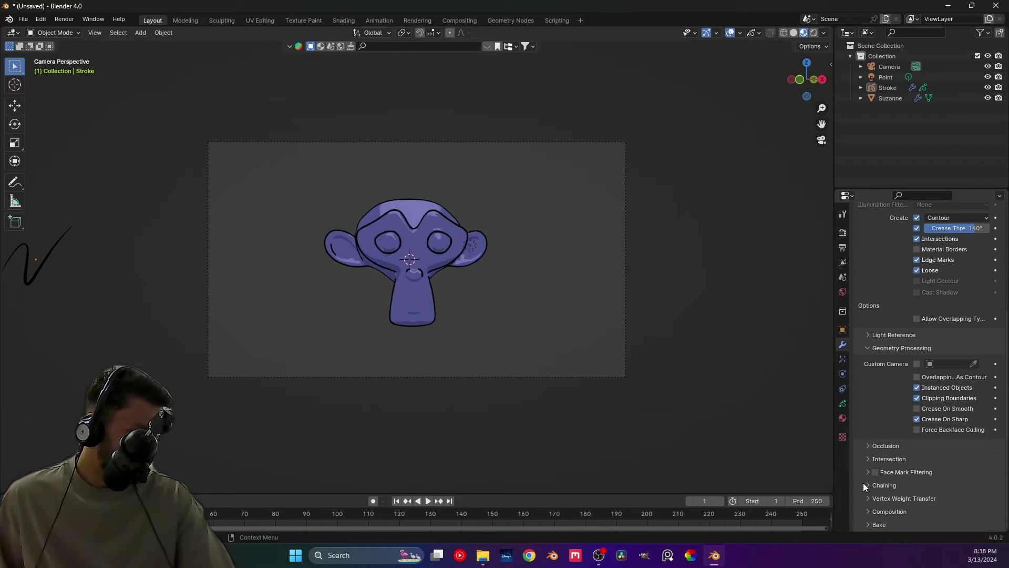
click(866, 499)
click(866, 498)
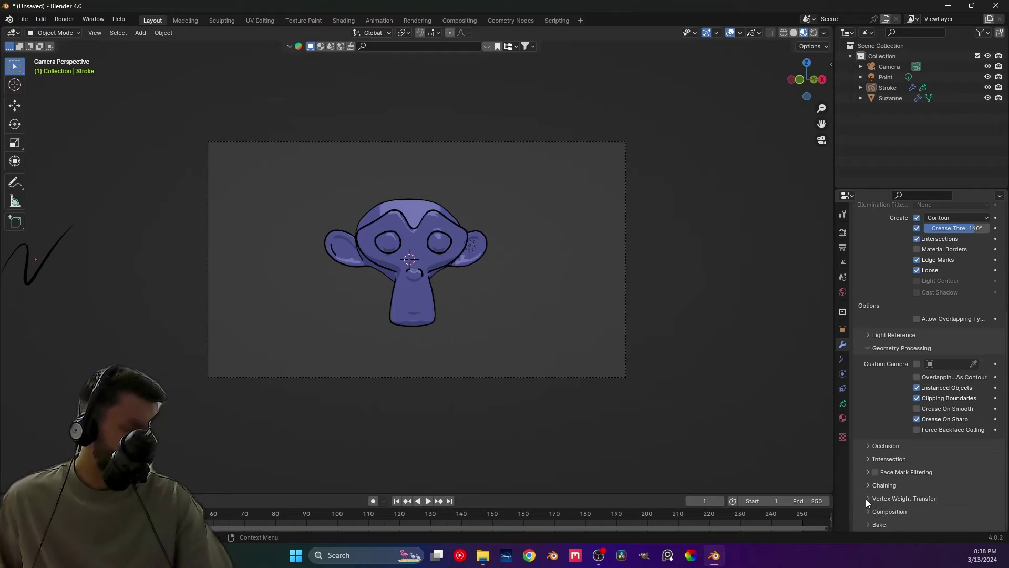
click(864, 348)
scroll(887, 376, up, 2)
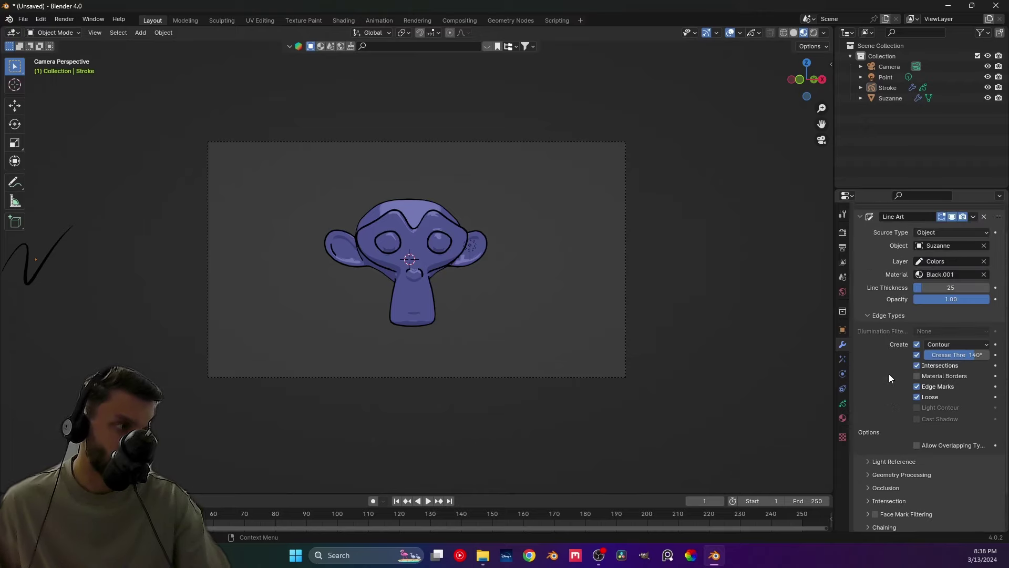
Collapse Edge Types, test a lower Line Art opacity, and open the Add Modifier list.
click(874, 316)
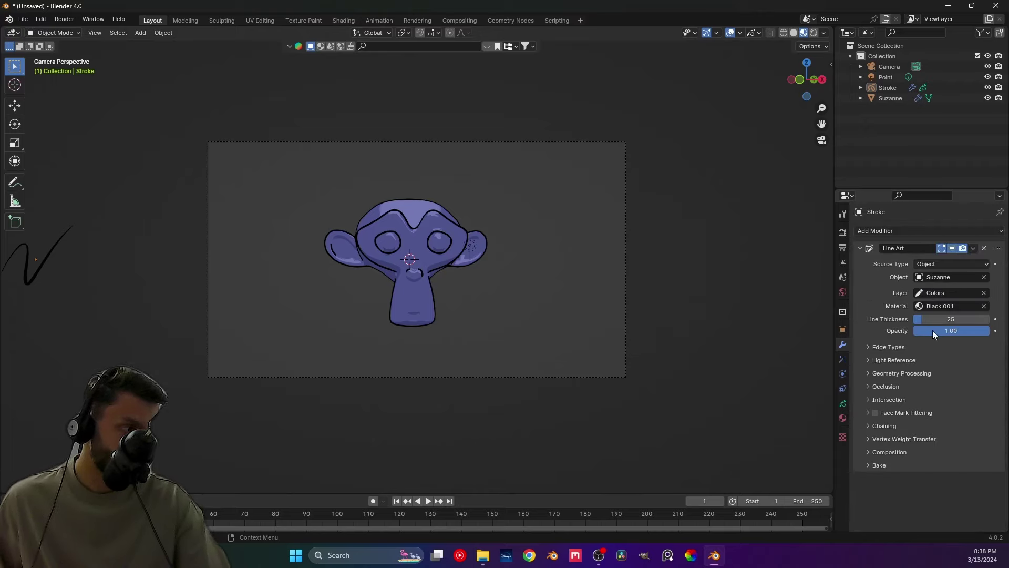
drag(989, 331, 918, 319)
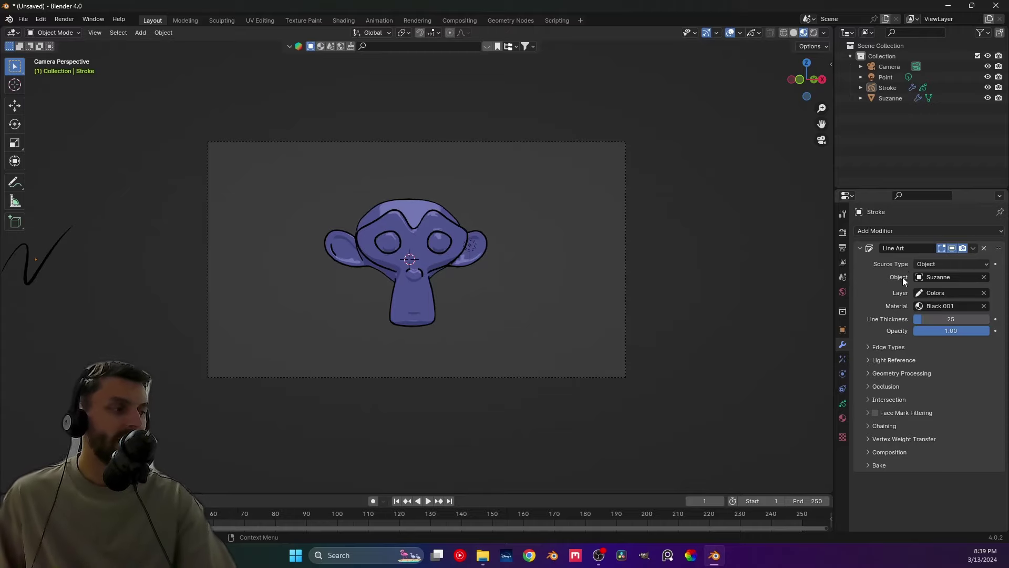
click(887, 231)
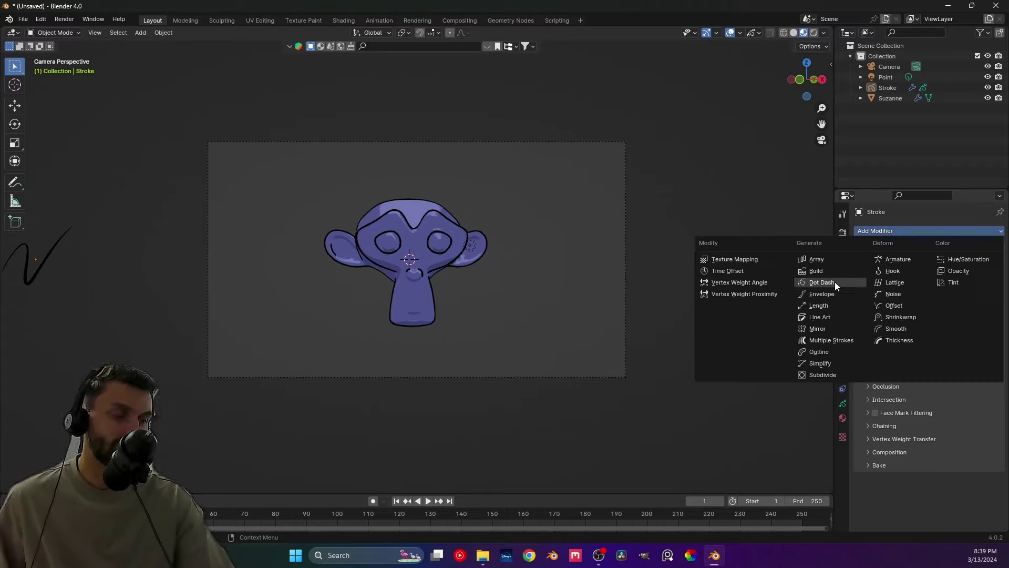
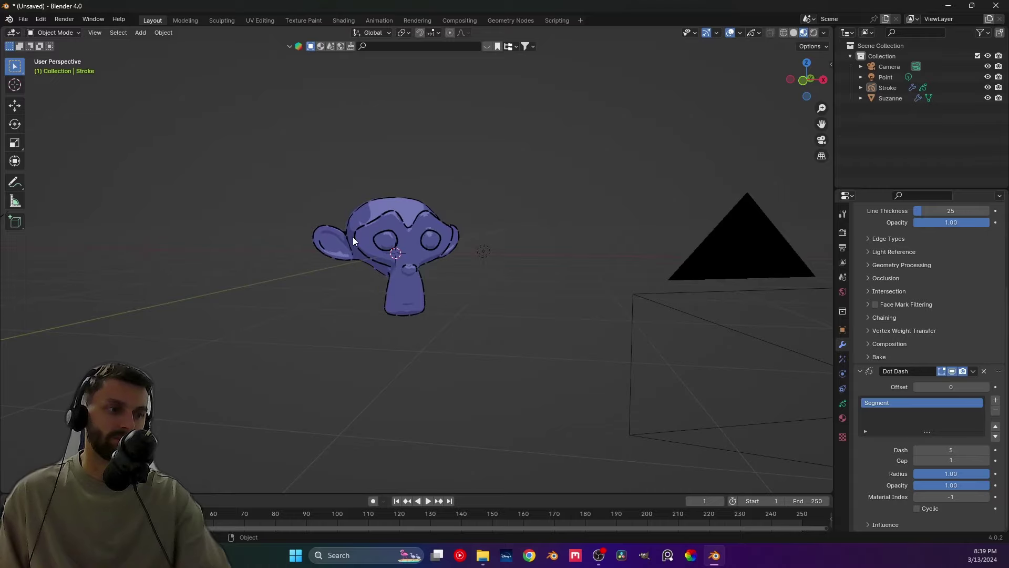
Switch to camera view and raise the Dot Dash modifier's Dash length to 7.
middle_drag(354, 240, 381, 339)
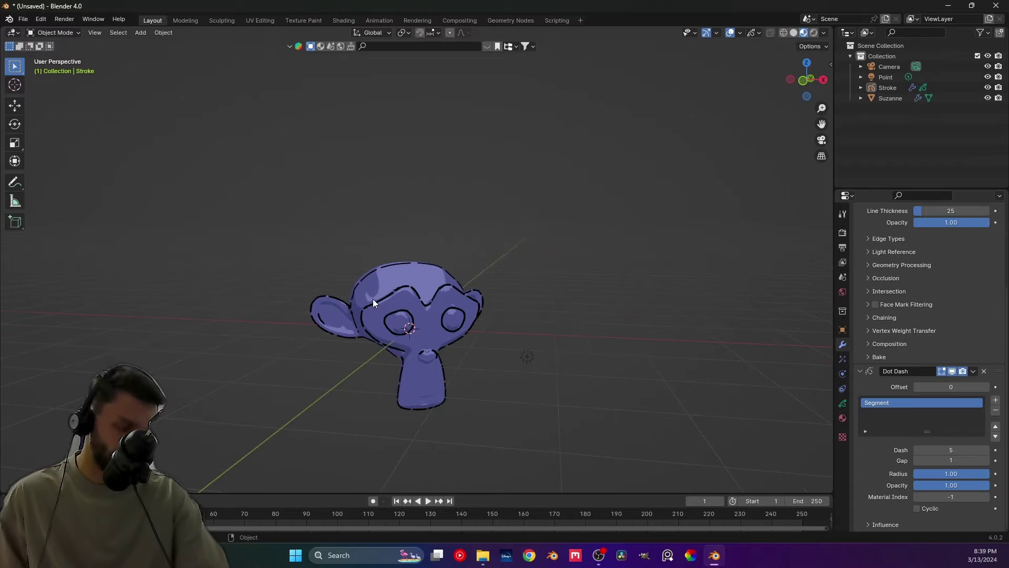
key(KP_0)
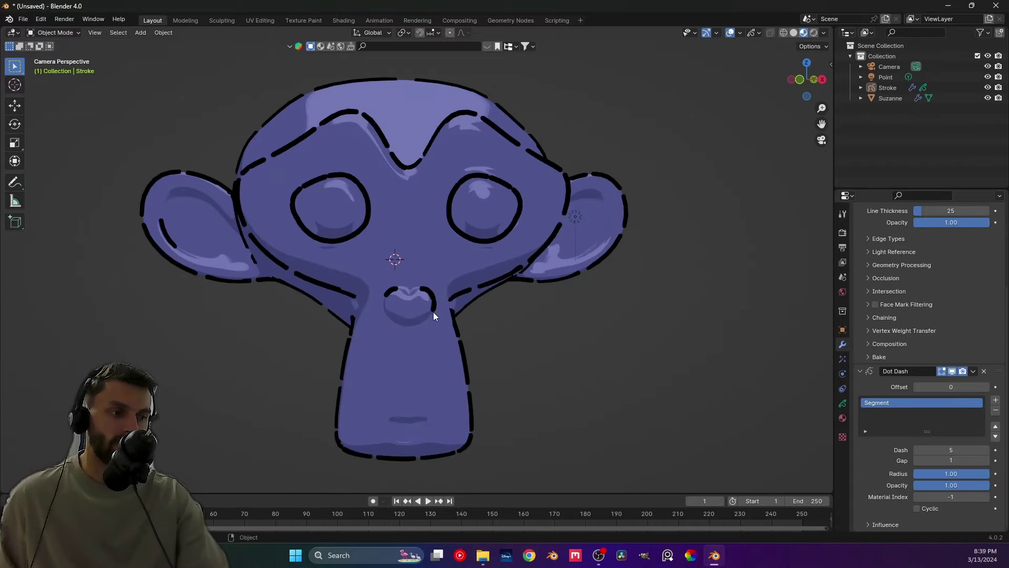
click(986, 451)
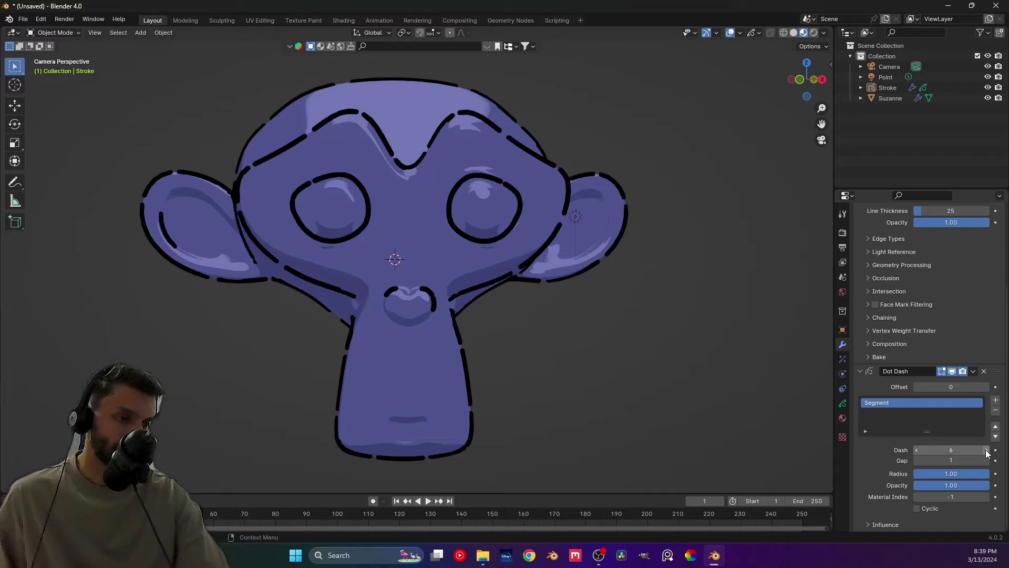
click(987, 450)
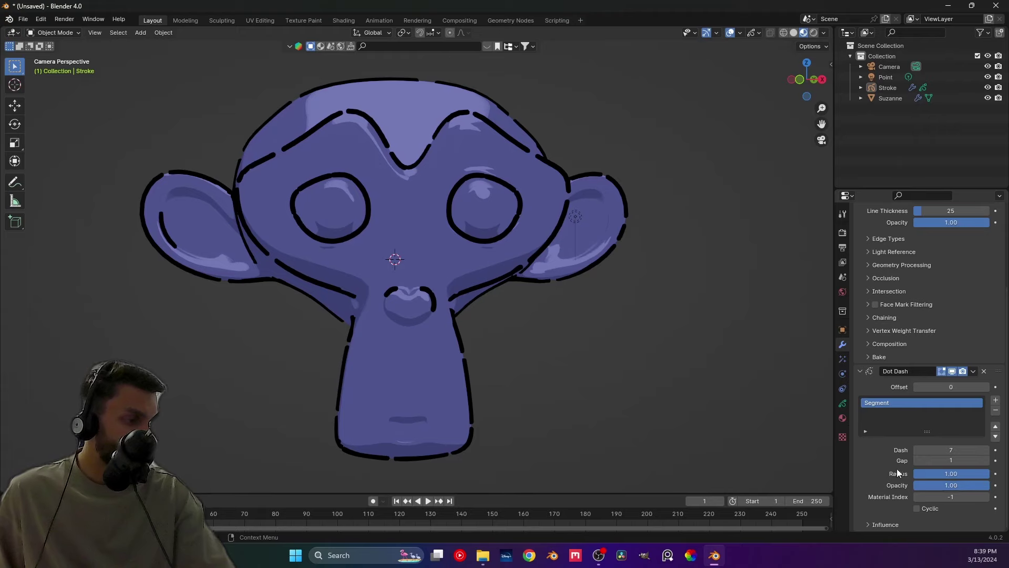
Look over the Dot Dash influence settings, then collapse them.
click(876, 525)
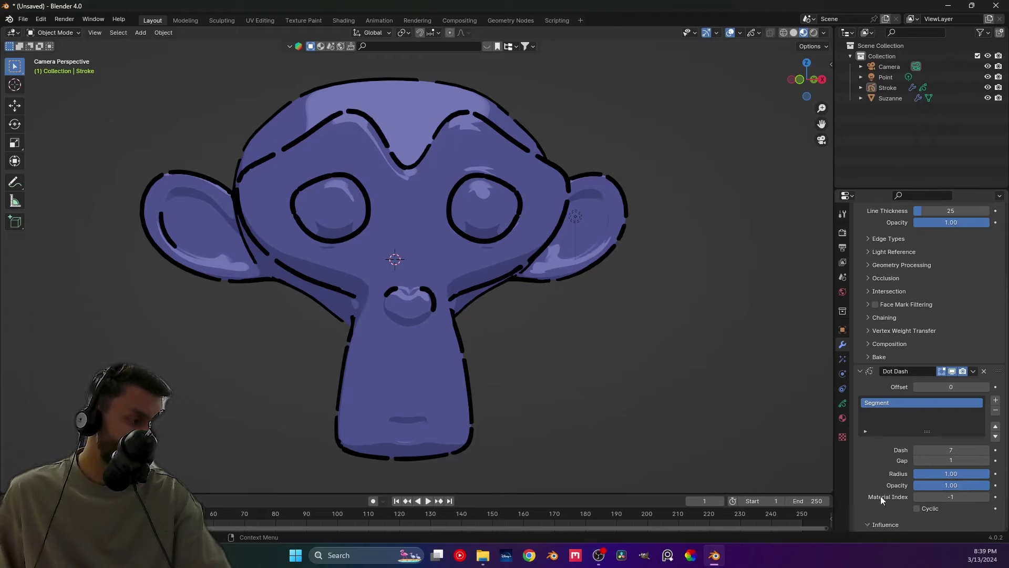
scroll(881, 496, down, 2)
scroll(881, 496, down, 1)
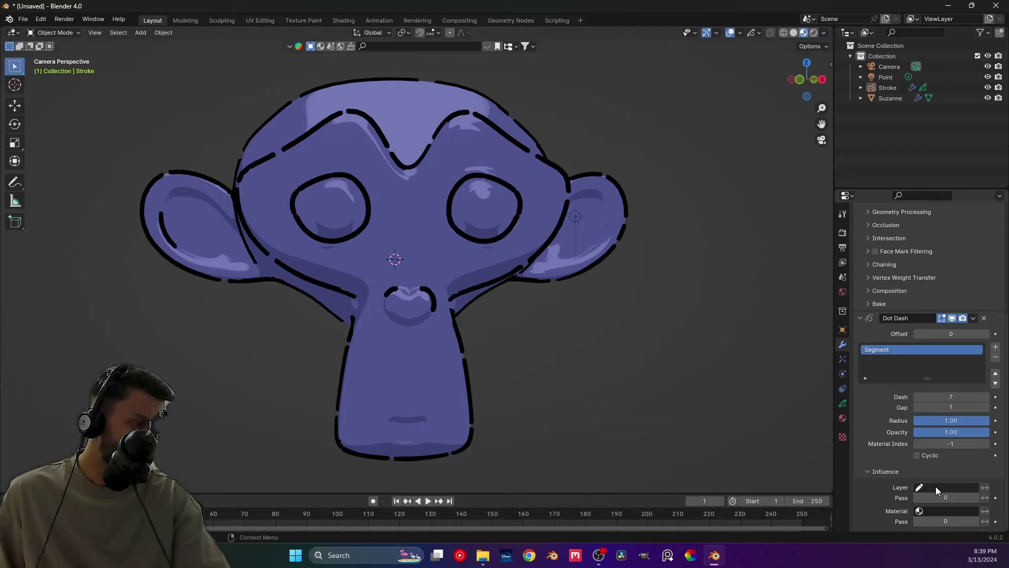
click(868, 472)
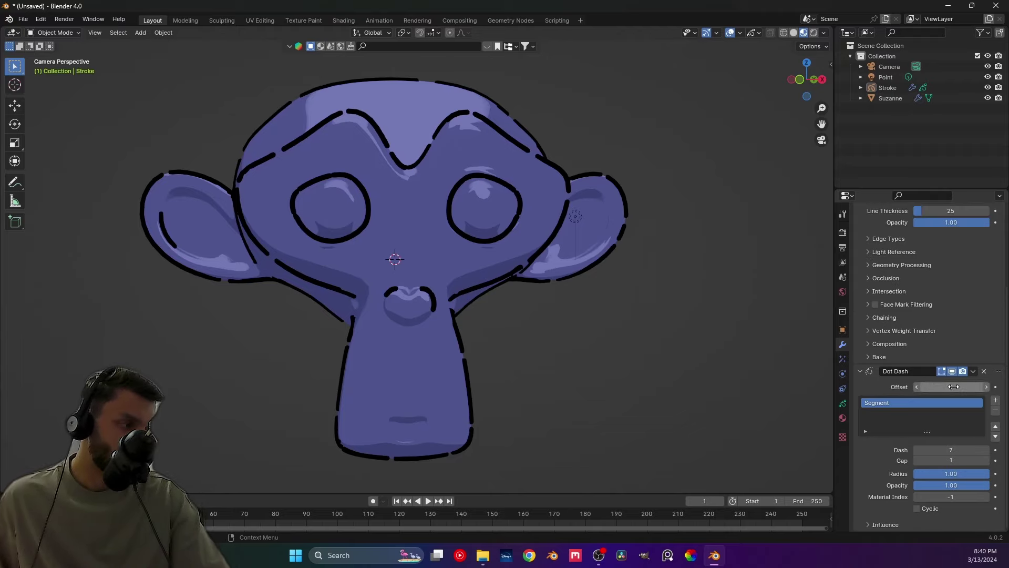
Reset the dash Offset to 0 and bring up the Add Modifier list.
drag(953, 387, 1001, 387)
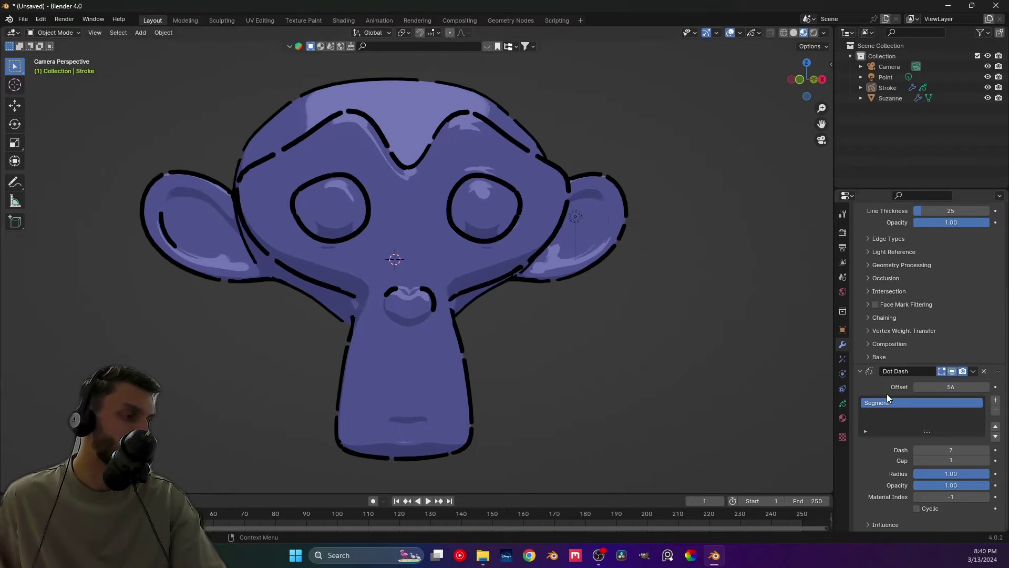
click(943, 387)
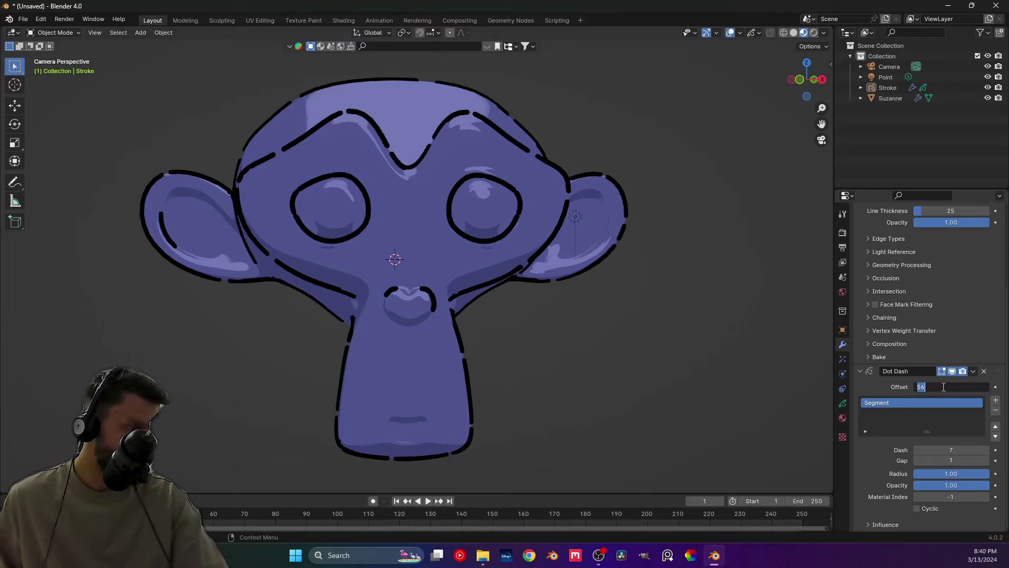
key(Return)
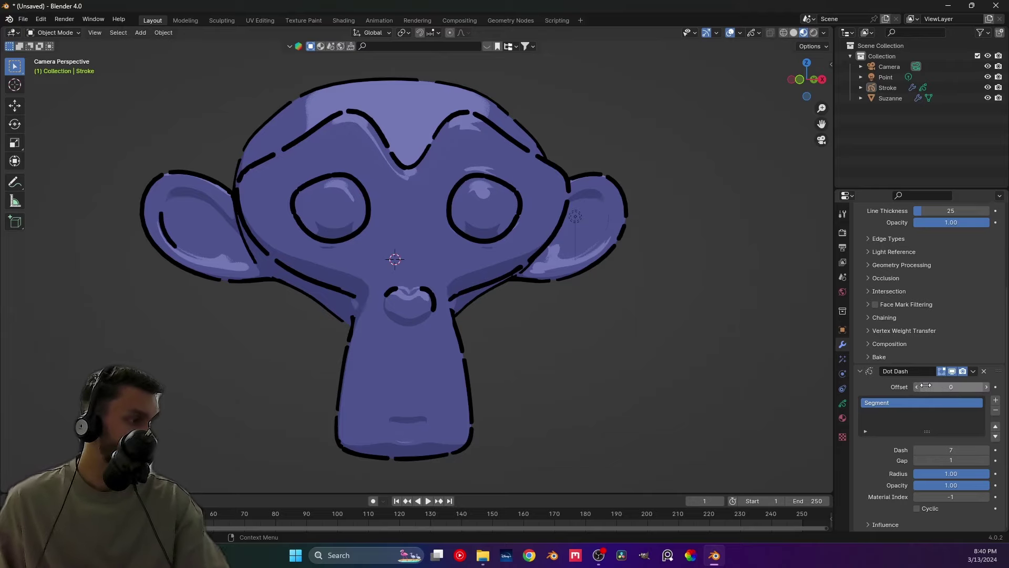
scroll(920, 352, up, 5)
click(875, 227)
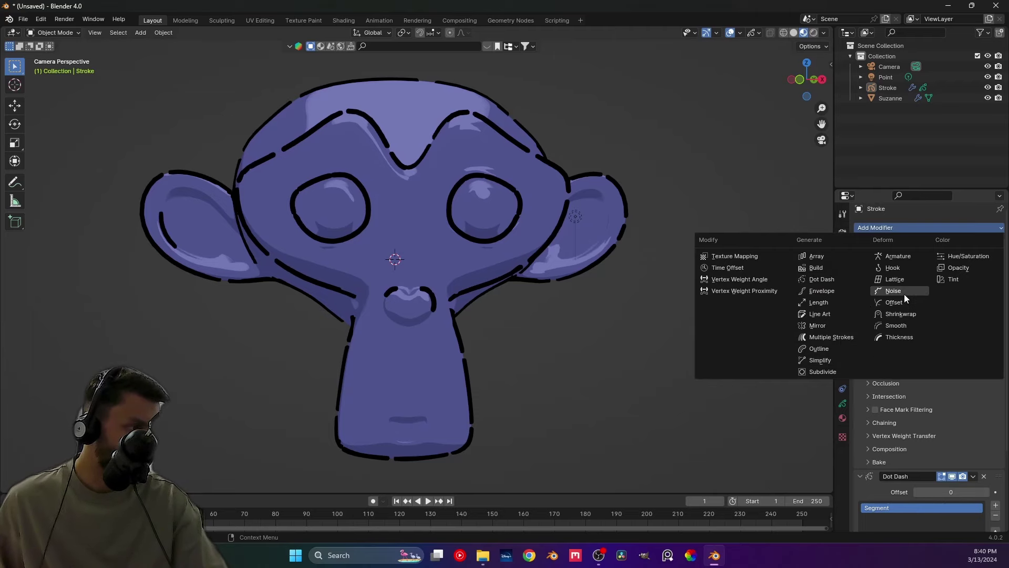
Add a Noise modifier below the Dot Dash effect on the outline.
click(820, 314)
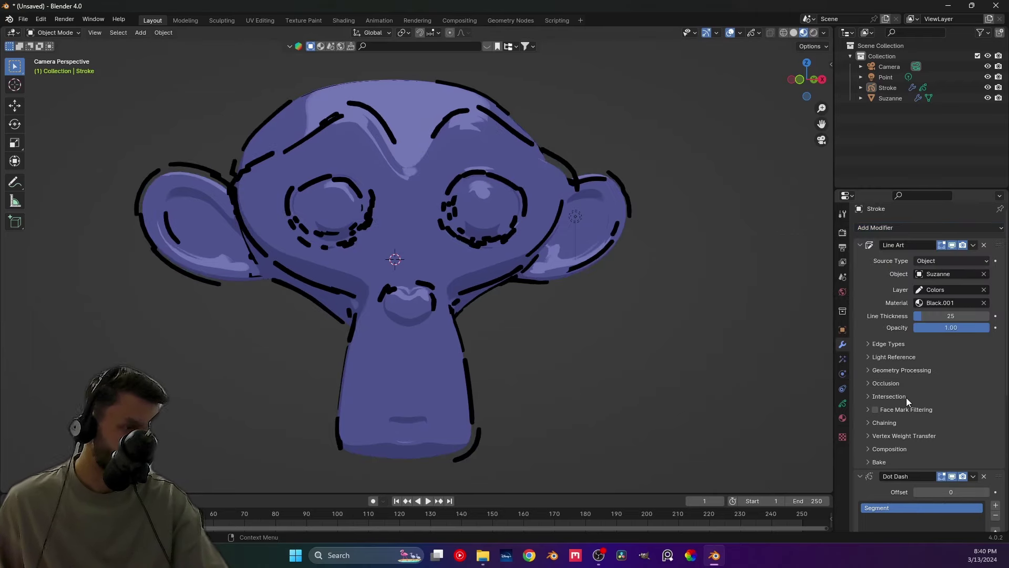
scroll(906, 397, down, 8)
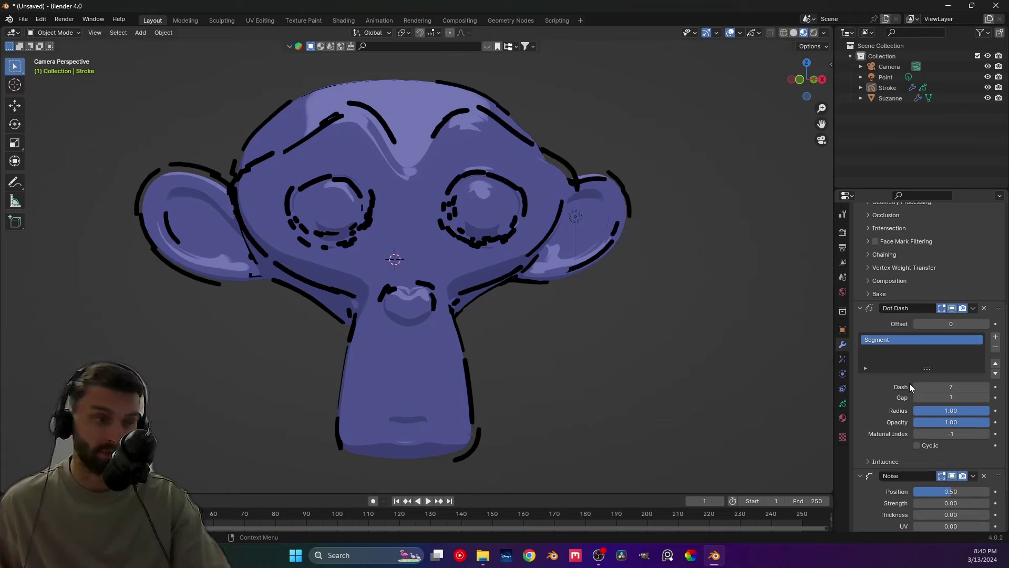
scroll(912, 391, down, 3)
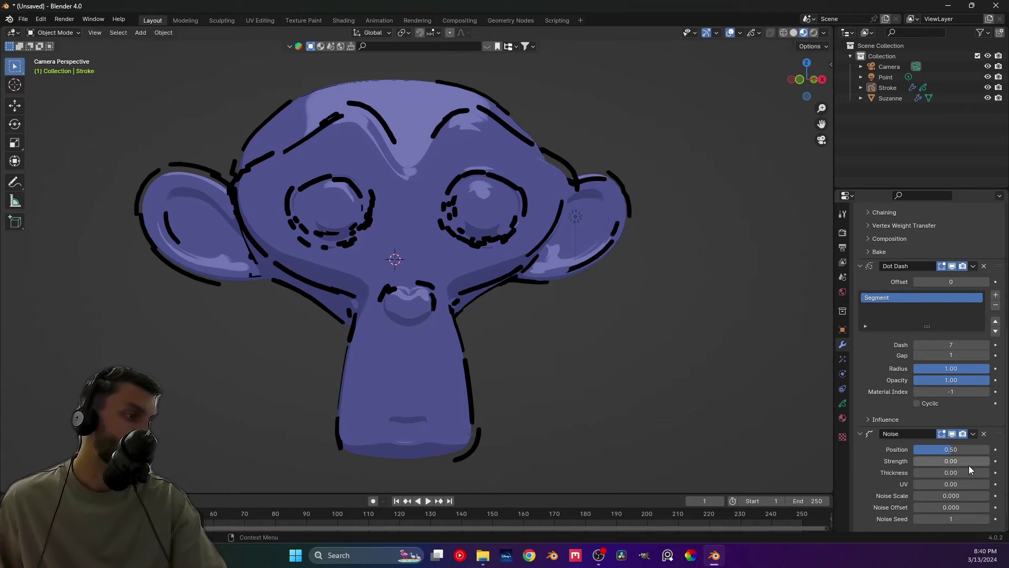
scroll(969, 465, down, 1)
mouse_move(939, 437)
mouse_down()
mouse_move(989, 437)
mouse_move(914, 437)
mouse_move(989, 437)
mouse_move(914, 437)
mouse_move(989, 437)
mouse_move(914, 437)
mouse_move(943, 428)
mouse_move(925, 429)
mouse_up()
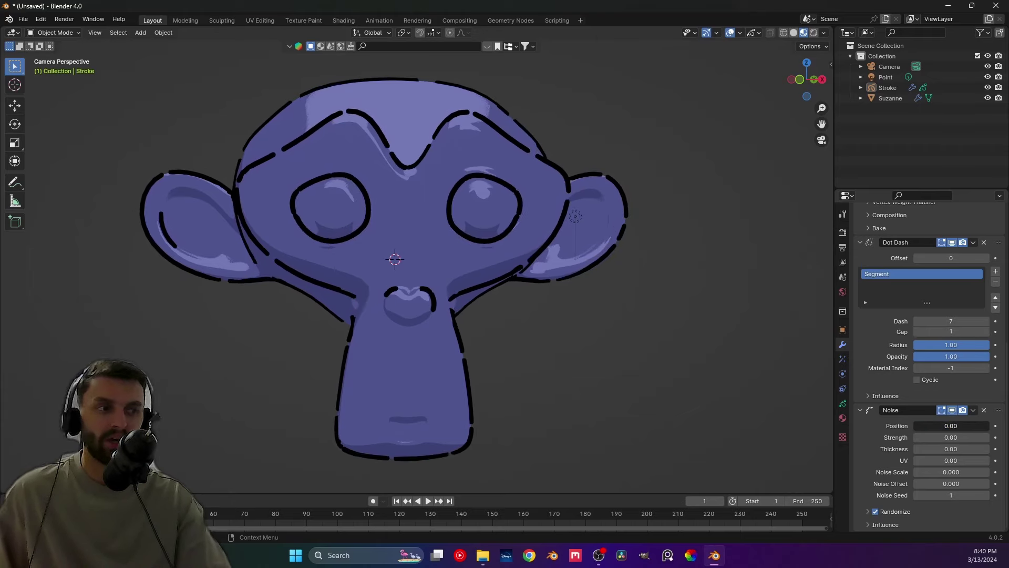
Show the Noise modifier in the viewport and set its Position to 0.35.
click(952, 411)
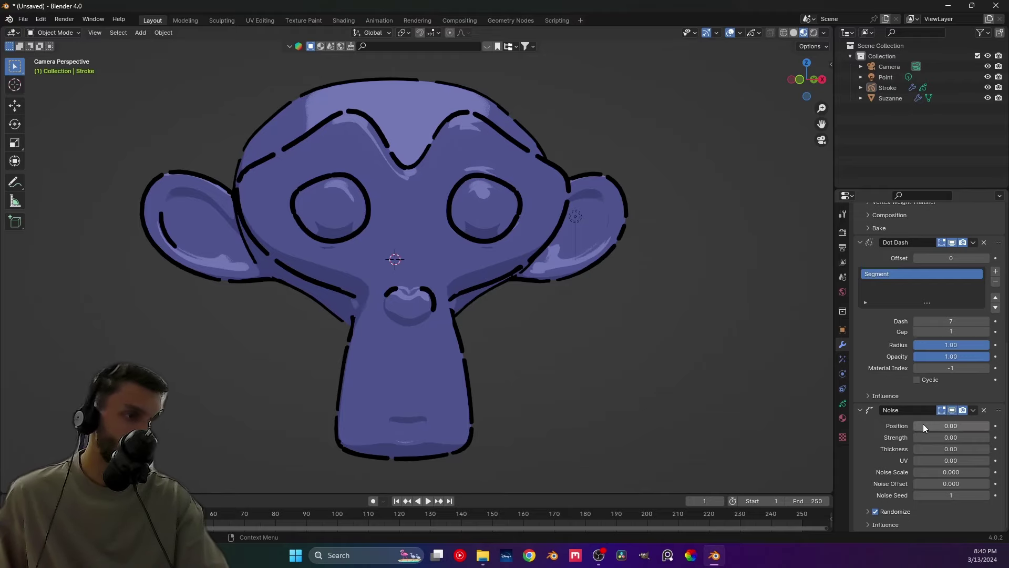
mouse_move(923, 425)
mouse_down()
mouse_move(989, 425)
mouse_move(940, 425)
mouse_up()
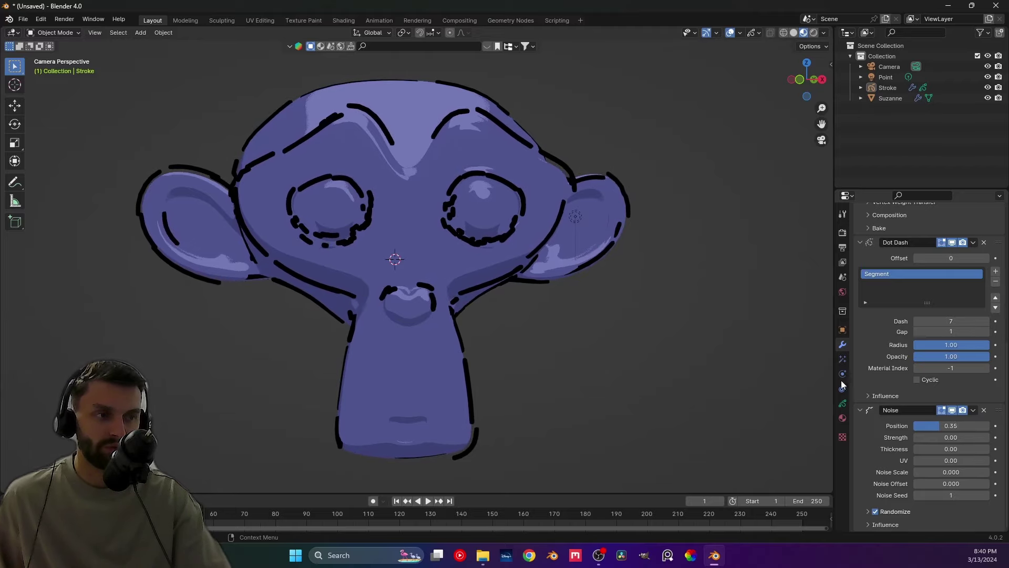
middle_drag(425, 221, 345, 272)
scroll(379, 259, up, 10)
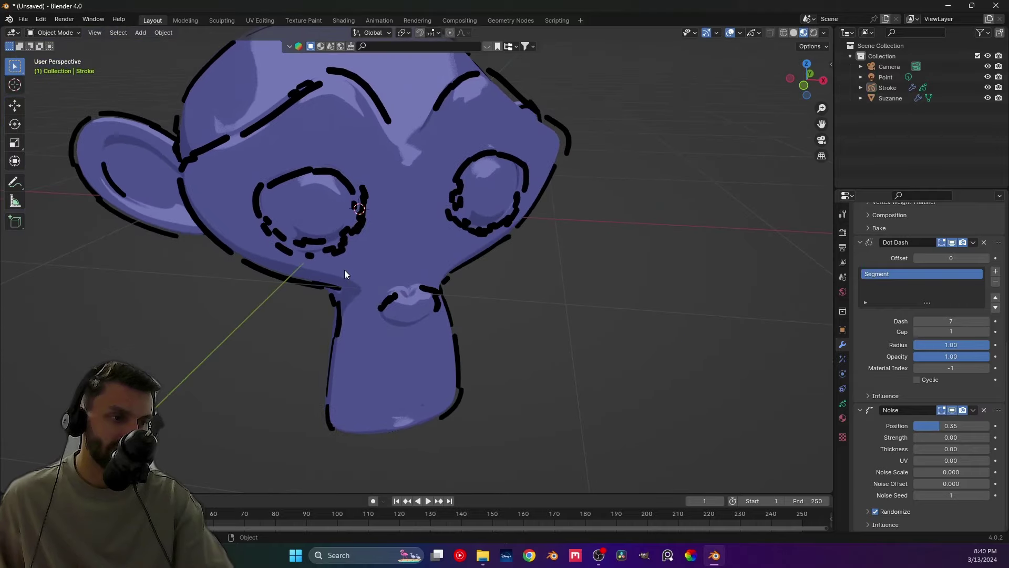
scroll(345, 272, up, 3)
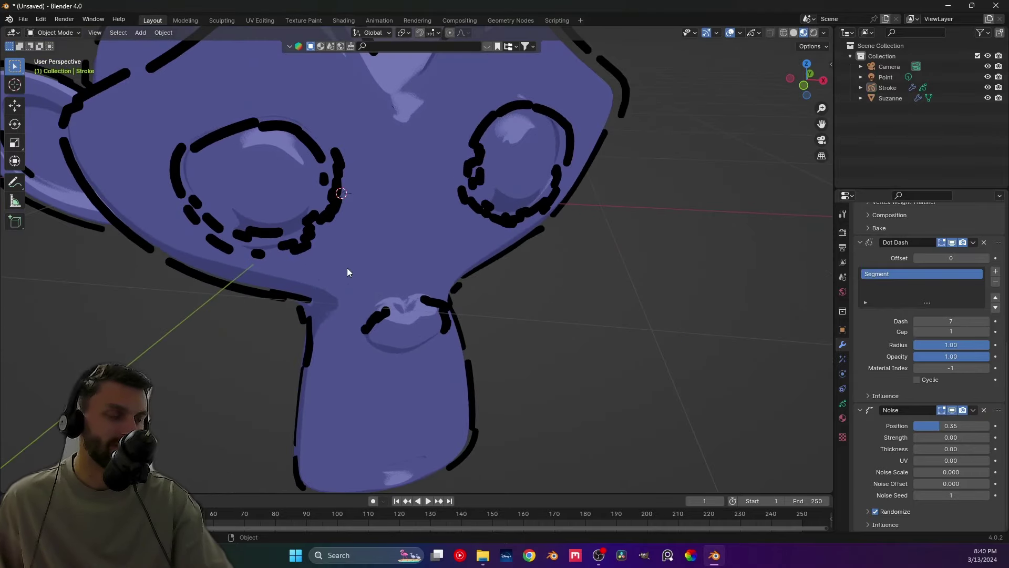
mouse_move(951, 320)
mouse_down()
mouse_move(930, 321)
mouse_move(962, 321)
mouse_move(943, 321)
mouse_up()
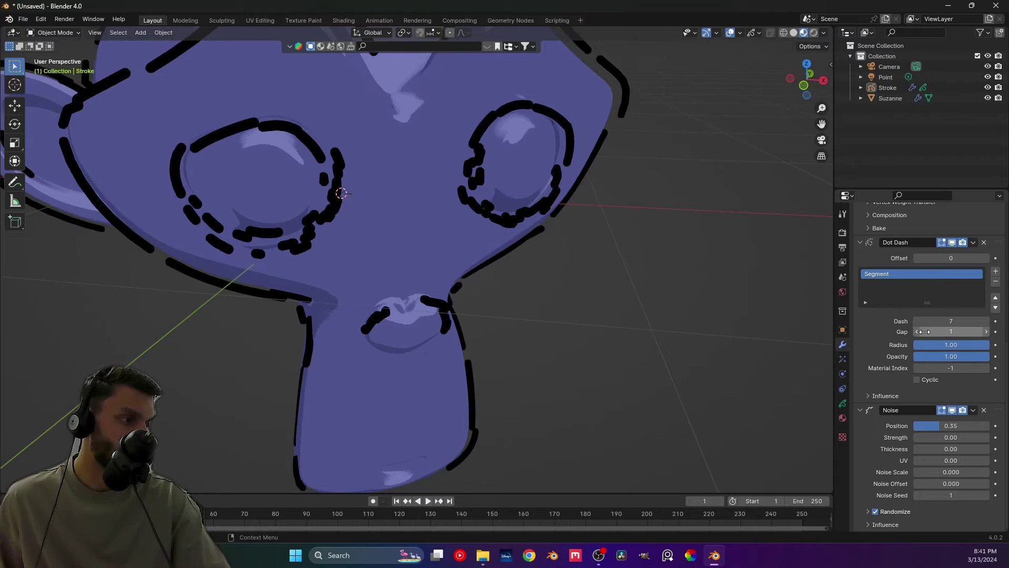
Set the Dot Dash Gap to 0 and toggle the dash effect's viewport display off and on while orbiting.
click(918, 332)
mouse_move(519, 259)
middle_down()
mouse_move(520, 219)
mouse_move(551, 248)
middle_up()
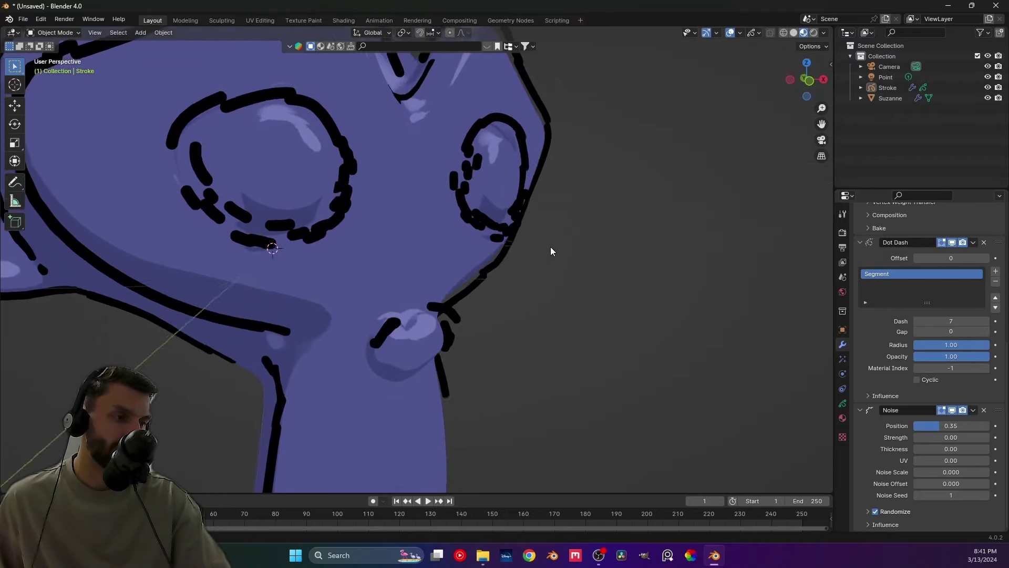
scroll(941, 286, up, 2)
click(953, 285)
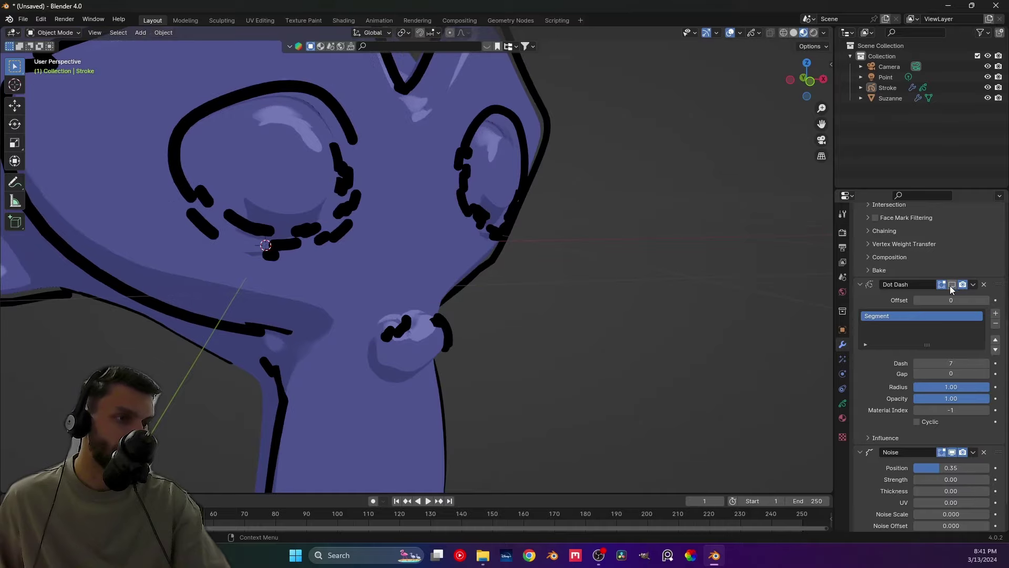
middle_drag(458, 237, 487, 173)
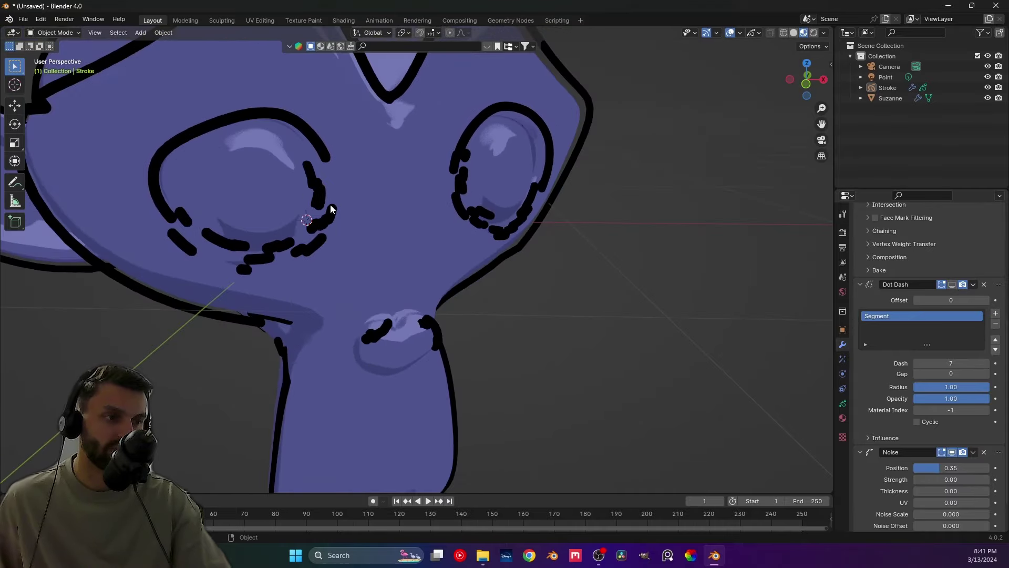
middle_drag(330, 205, 335, 267)
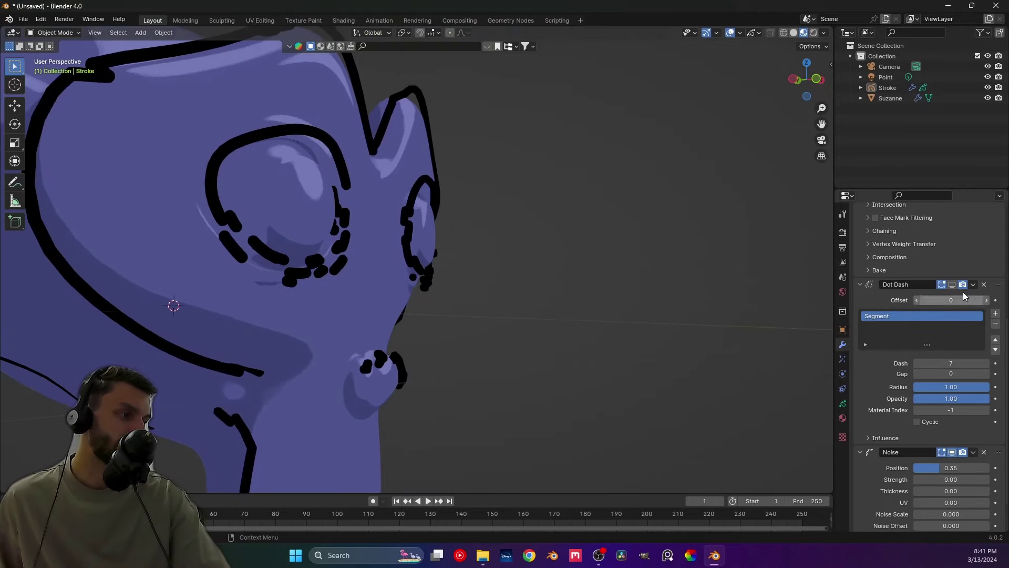
click(952, 285)
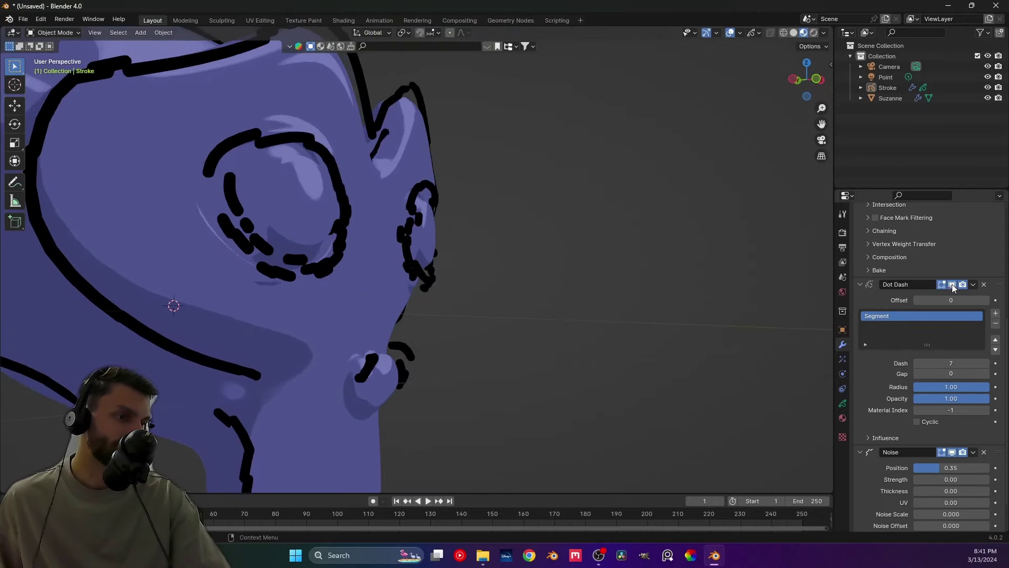
Restore a dash Gap of 1 and frame the full camera view.
click(987, 374)
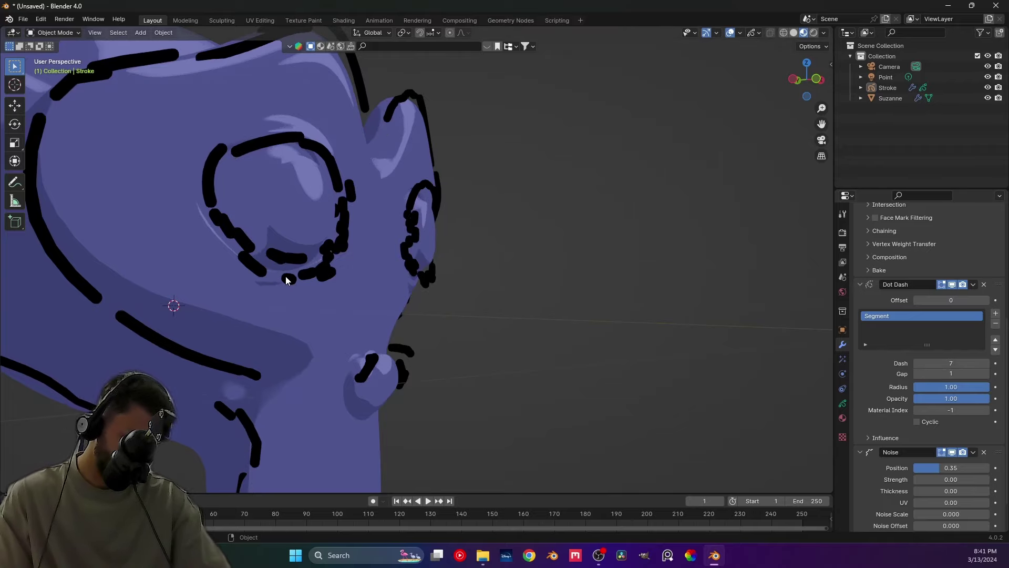
key(KP_0)
key(Home)
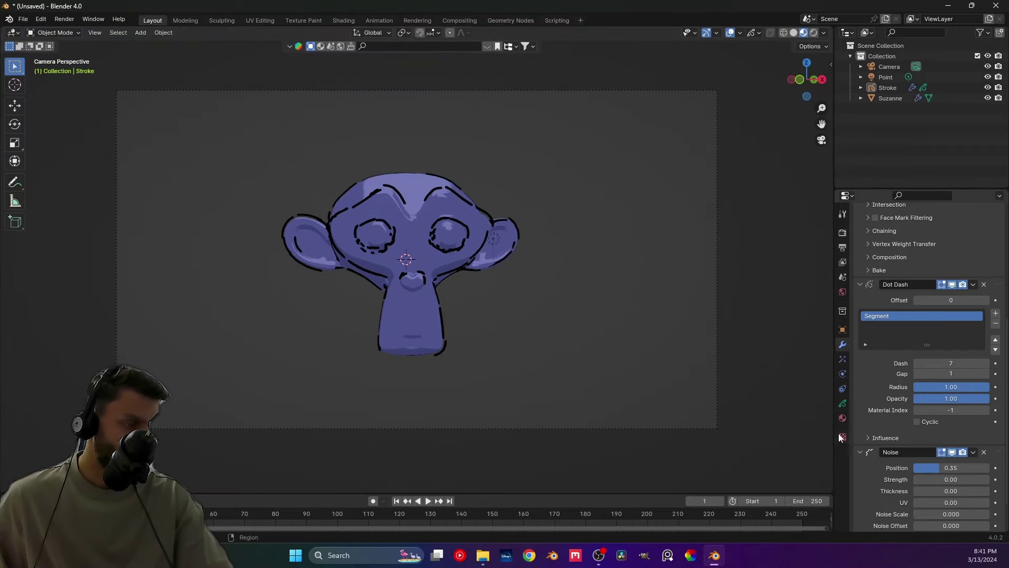
Adjust the noise scale to about 0.35 and set Noise Offset to 0.
scroll(911, 458, down, 2)
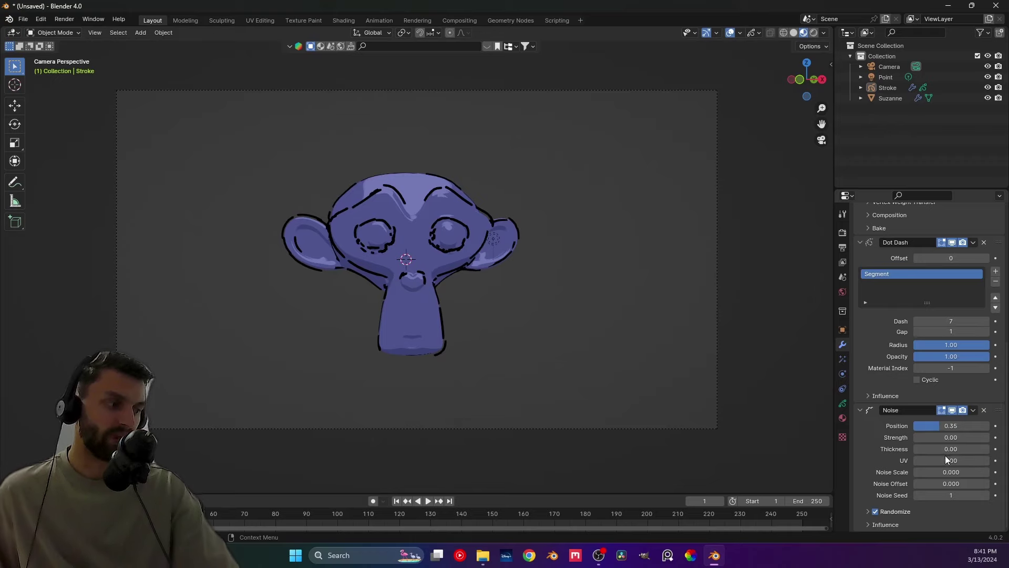
click(949, 473)
mouse_move(949, 472)
mouse_down()
mouse_move(988, 473)
mouse_move(933, 473)
mouse_move(998, 483)
mouse_move(922, 483)
mouse_up()
click(923, 484)
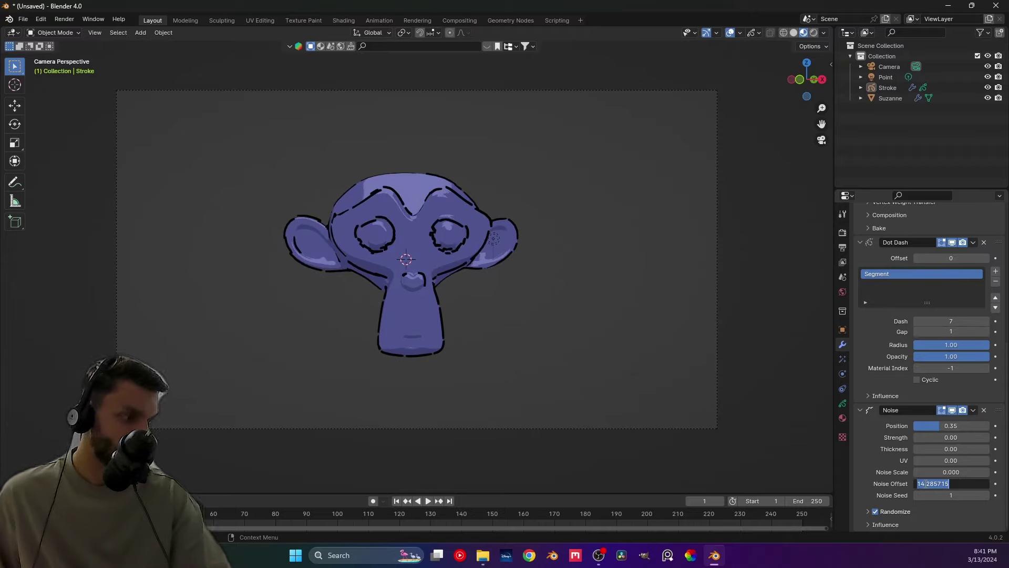
text(0)
key(Return)
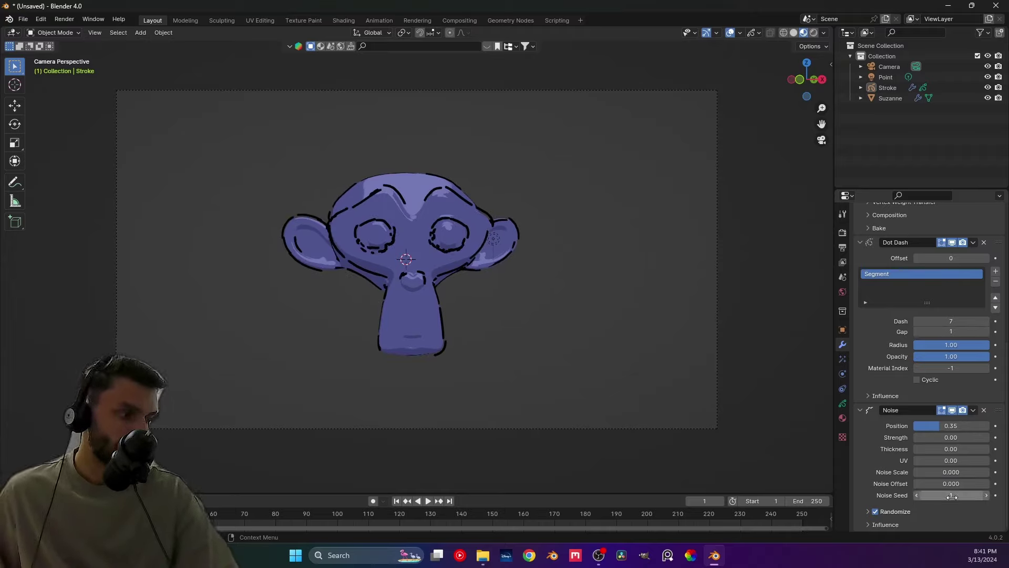
Try several noise seeds, then set Noise Seed to 1.
mouse_move(926, 495)
mouse_down()
mouse_move(961, 495)
mouse_move(948, 496)
mouse_up()
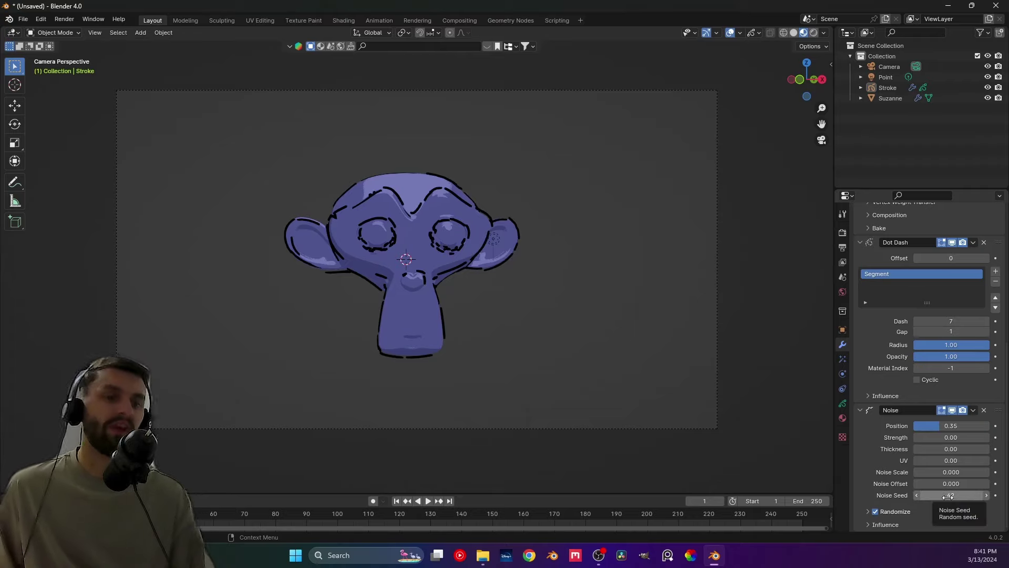
click(948, 497)
text(1)
key(Return)
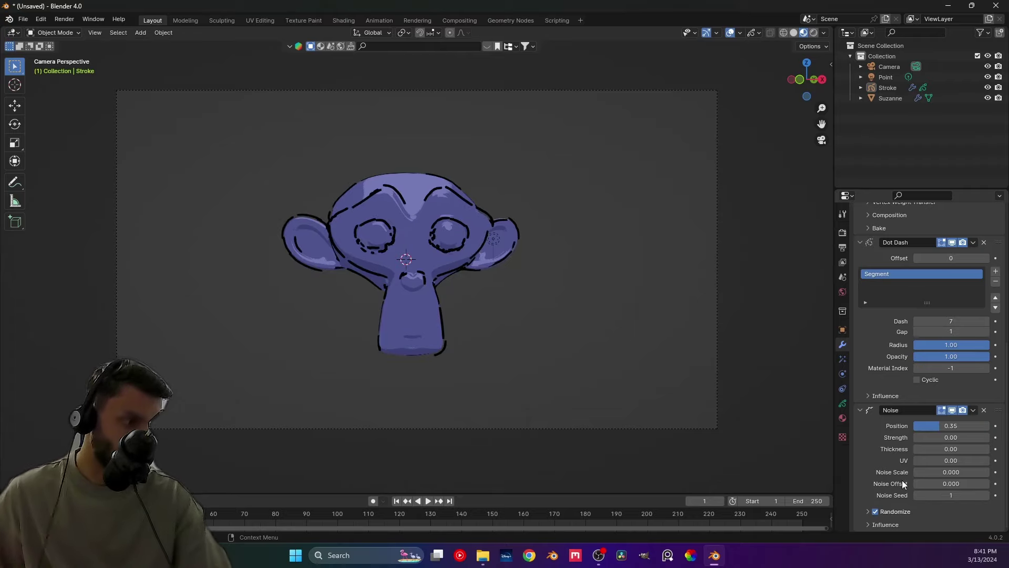
Expand Randomize, keep Mode on Steps, and raise Step to 25.
click(867, 509)
scroll(881, 482, down, 2)
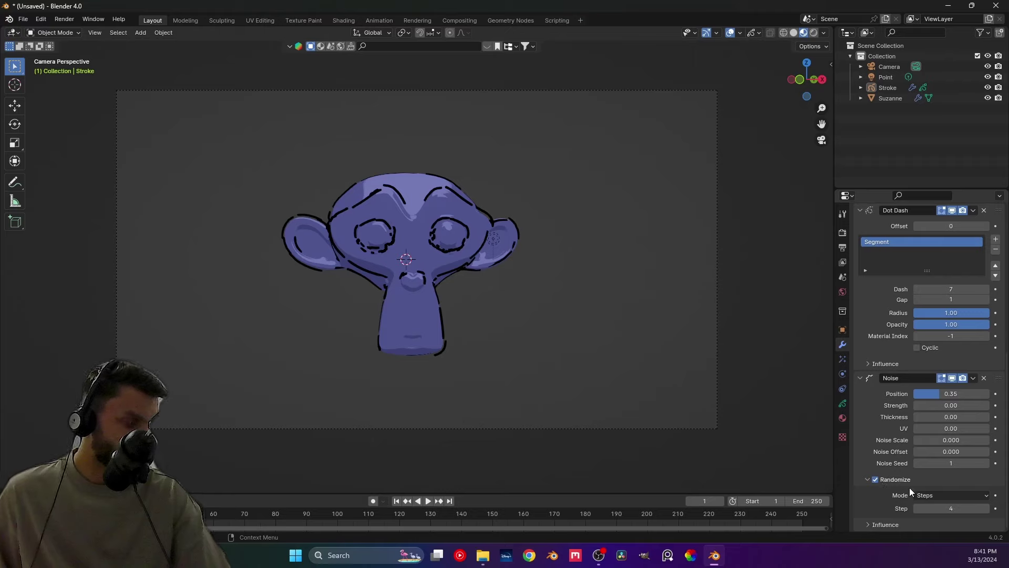
click(954, 496)
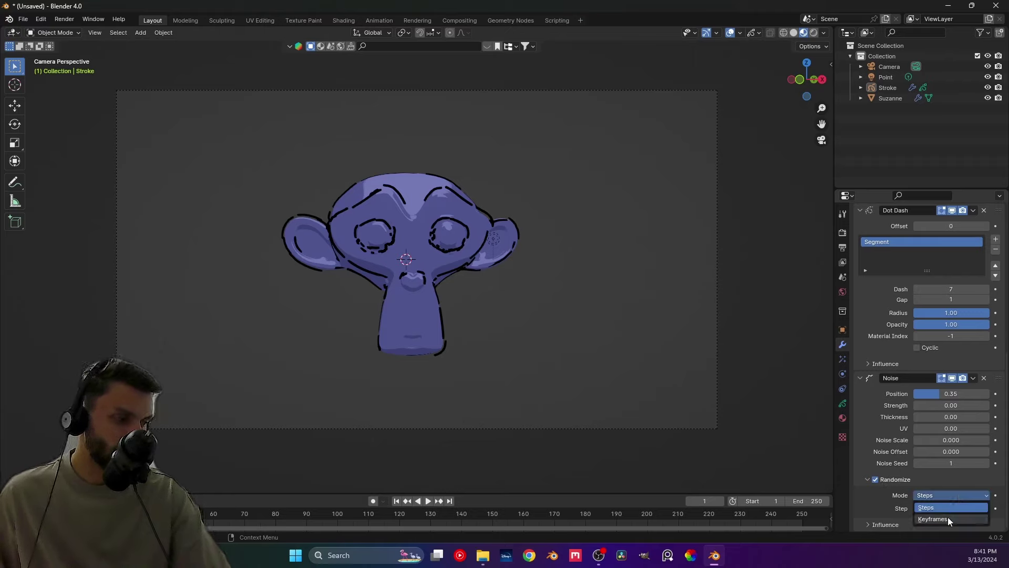
click(937, 507)
click(937, 507)
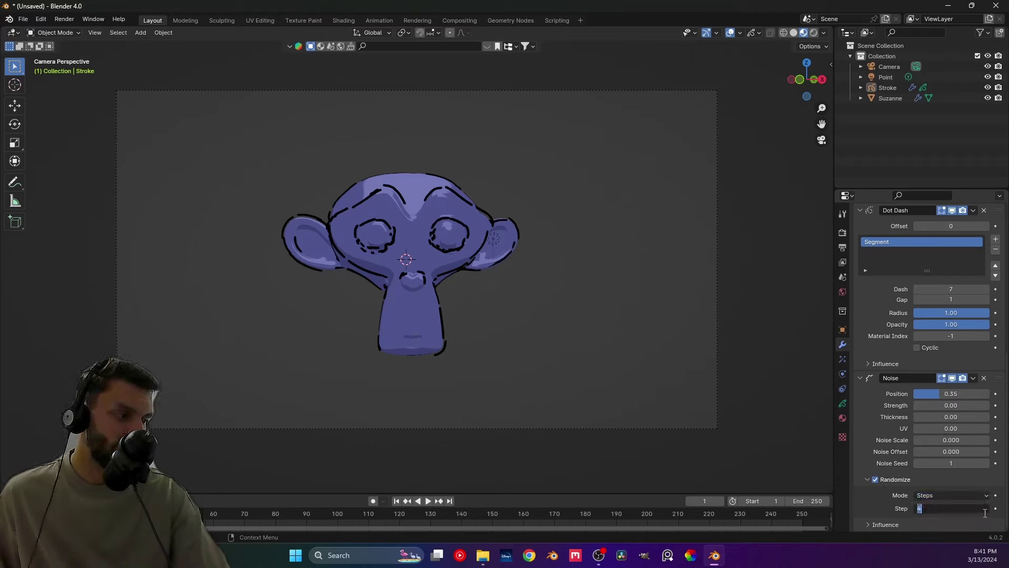
click(902, 512)
click(985, 510)
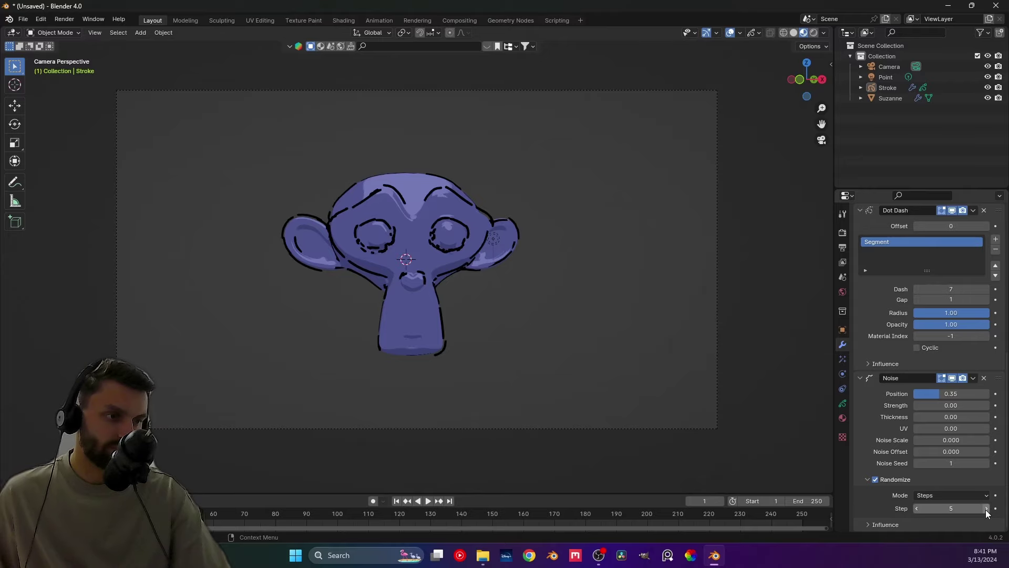
drag(982, 510, 999, 510)
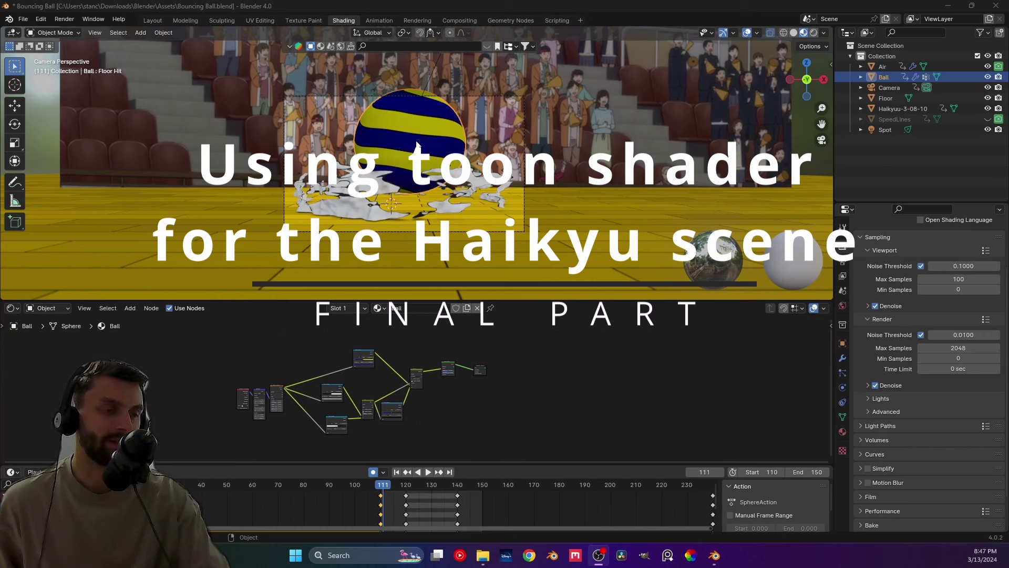
Deselect everything and change the Render Engine from Cycles to EEVEE.
click(46, 142)
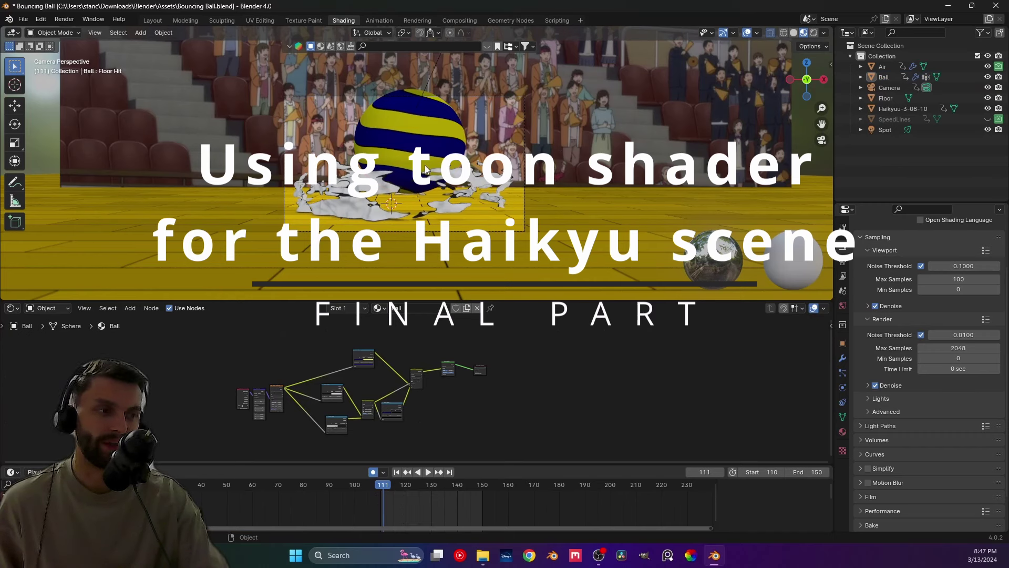
scroll(890, 298, up, 3)
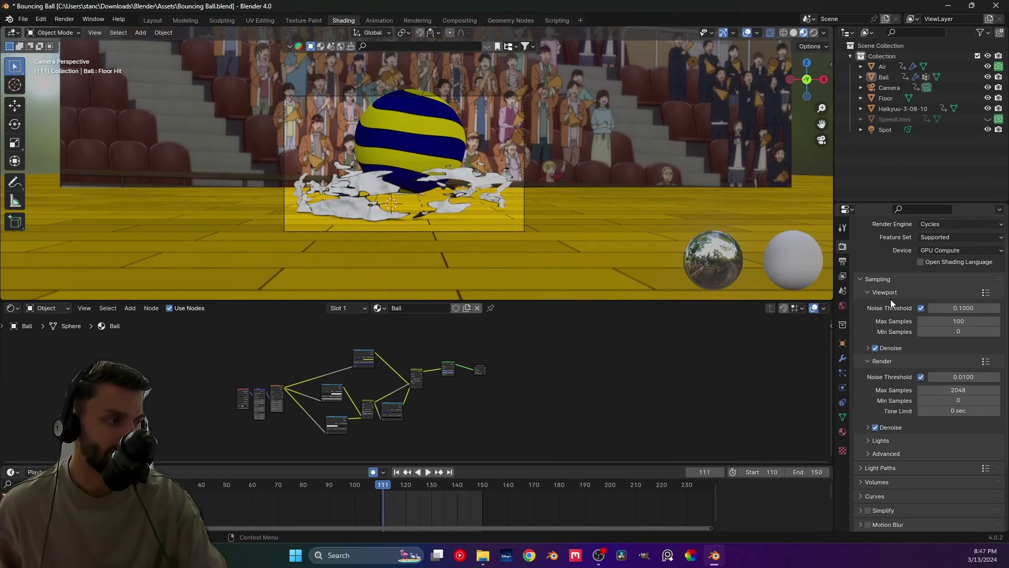
click(925, 225)
click(941, 235)
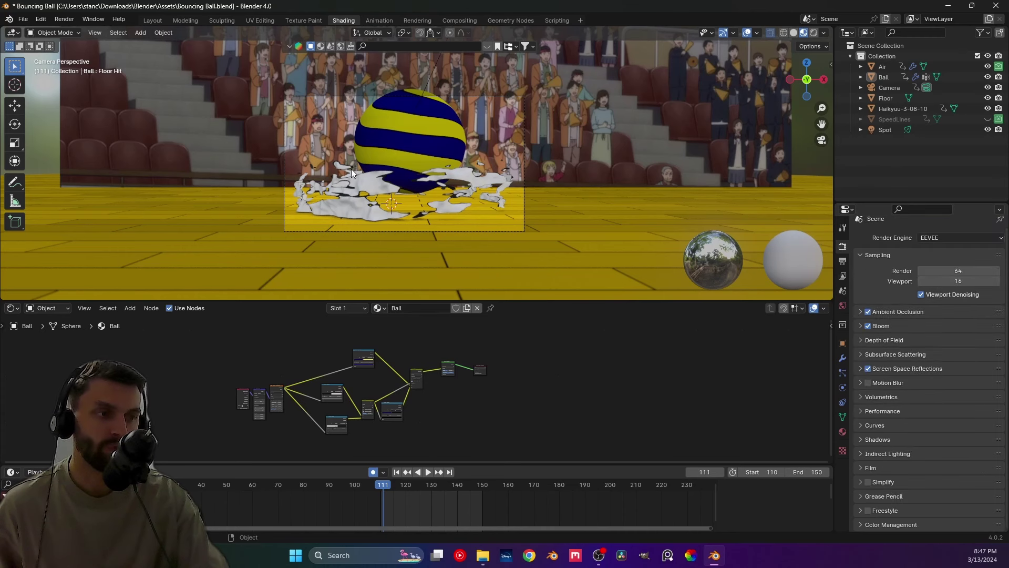
scroll(479, 384, up, 2)
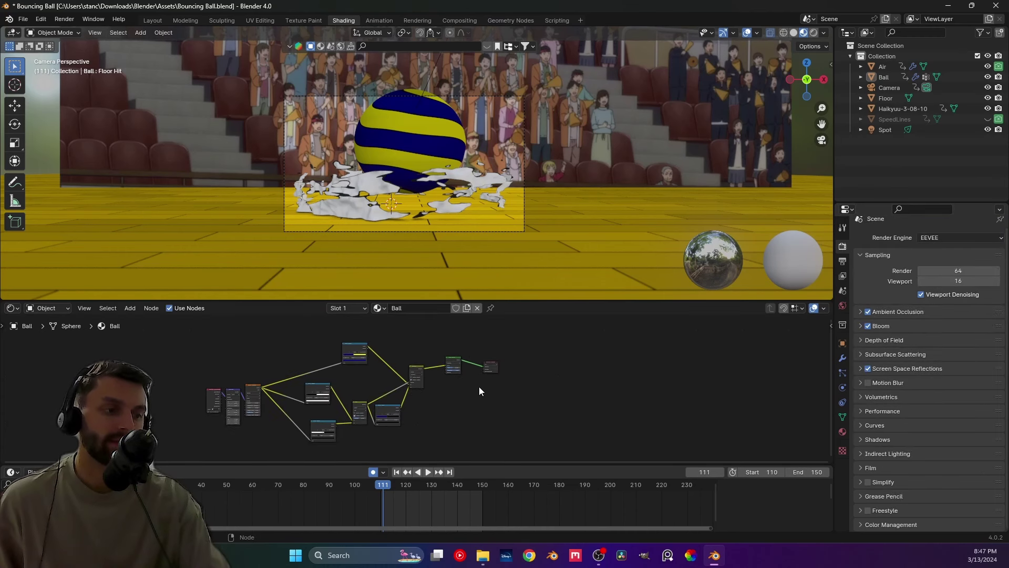
Move the Material Output node far to the right and select the Toon BSDF node.
middle_drag(478, 386, 384, 397)
scroll(384, 397, up, 5)
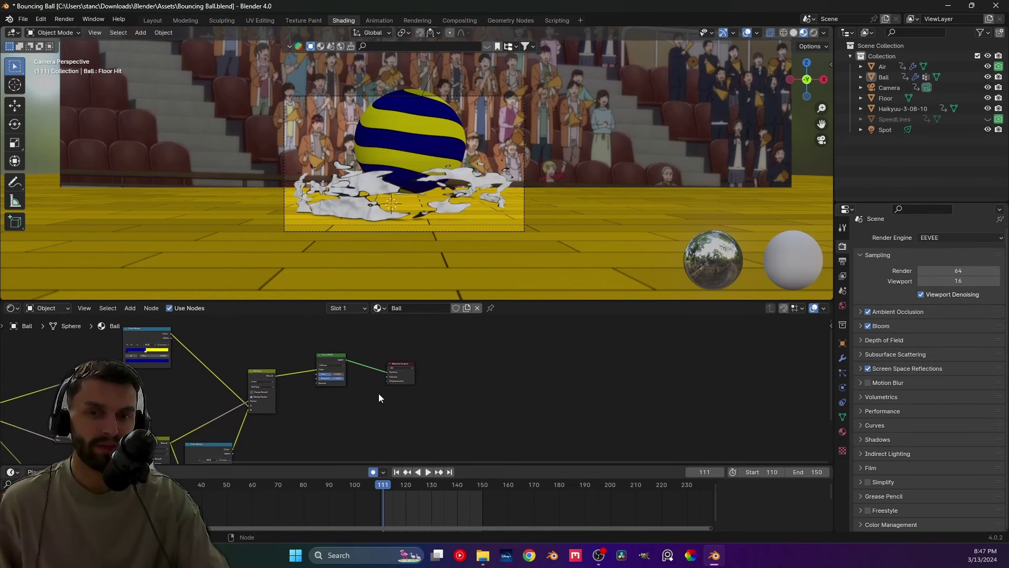
drag(414, 353, 698, 367)
key(shift+a)
click(296, 342)
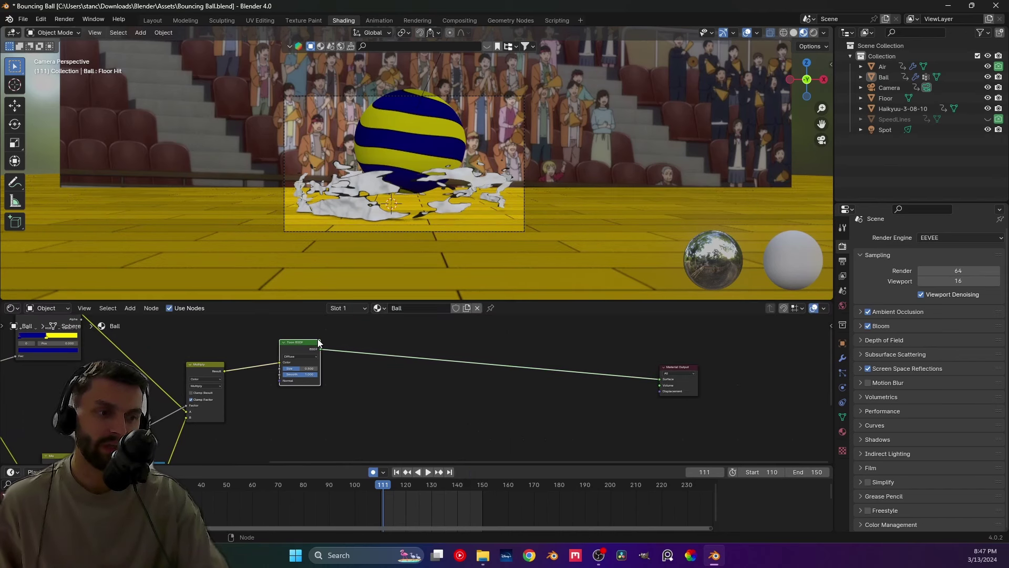
Replace Toon BSDF with a Principled BSDF whose Base Color takes the Multiply result.
key(x)
key(shift+a)
click(304, 346)
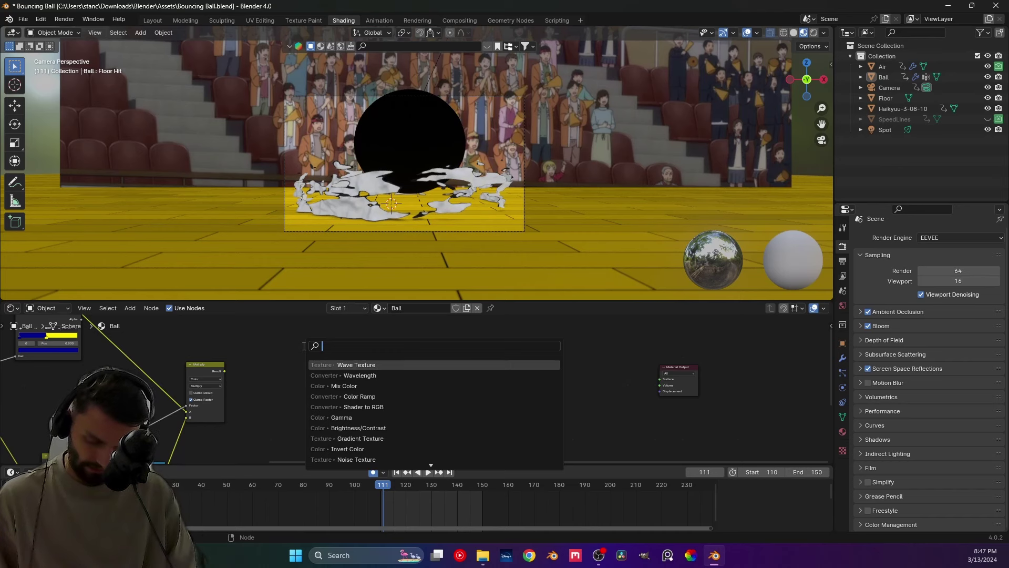
text(princ)
key(Return)
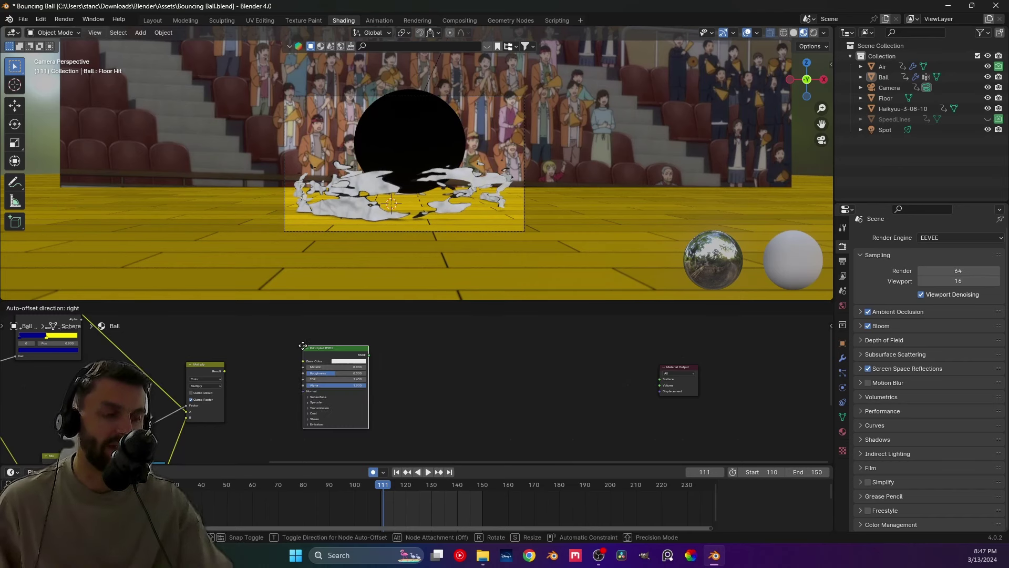
click(303, 345)
drag(224, 371, 348, 364)
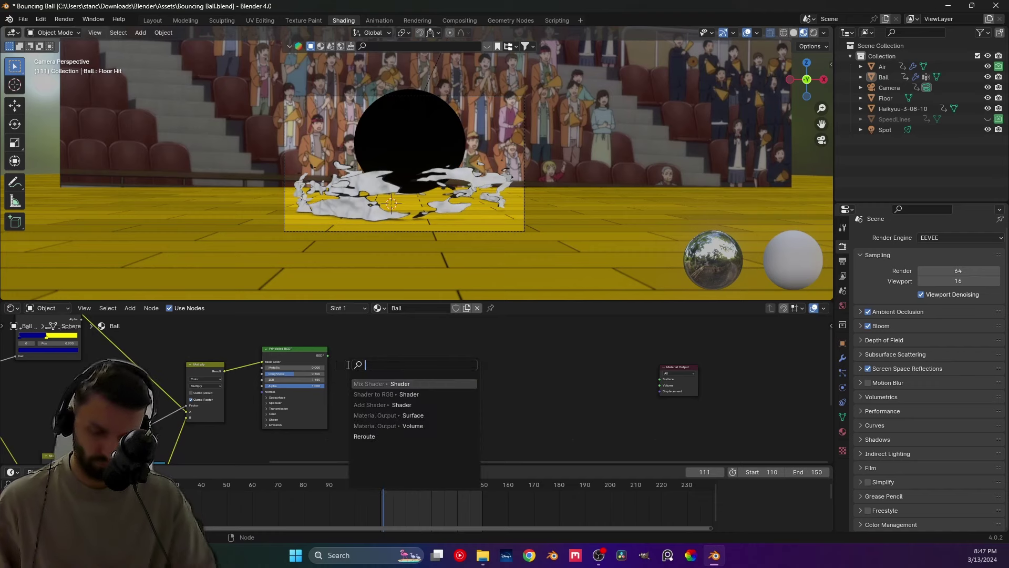
Add a Shader to RGB node linked from the Principled BSDF output.
text(sh)
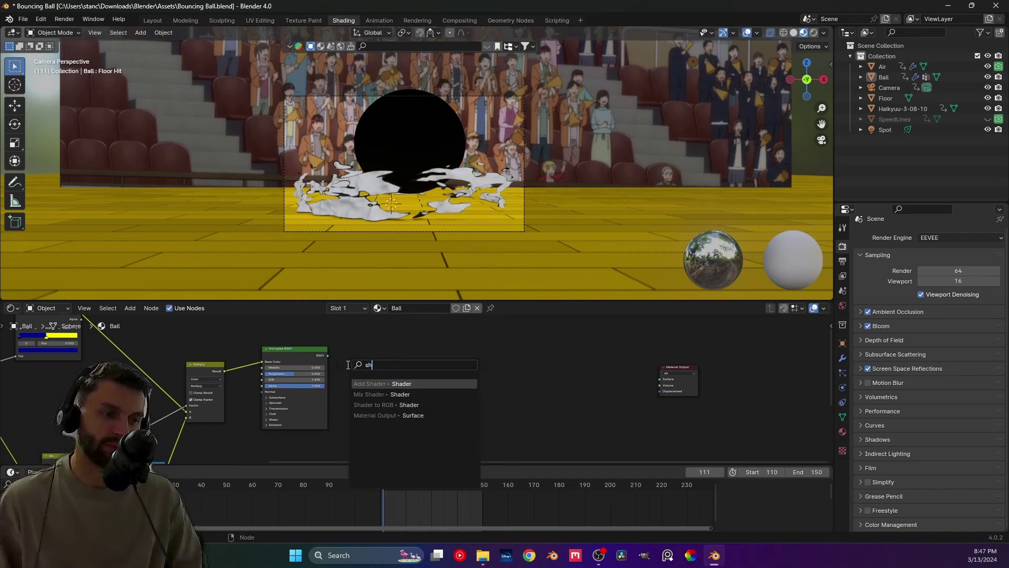
key(Down)
key(Down)
key(Down)
key(Up)
key(Return)
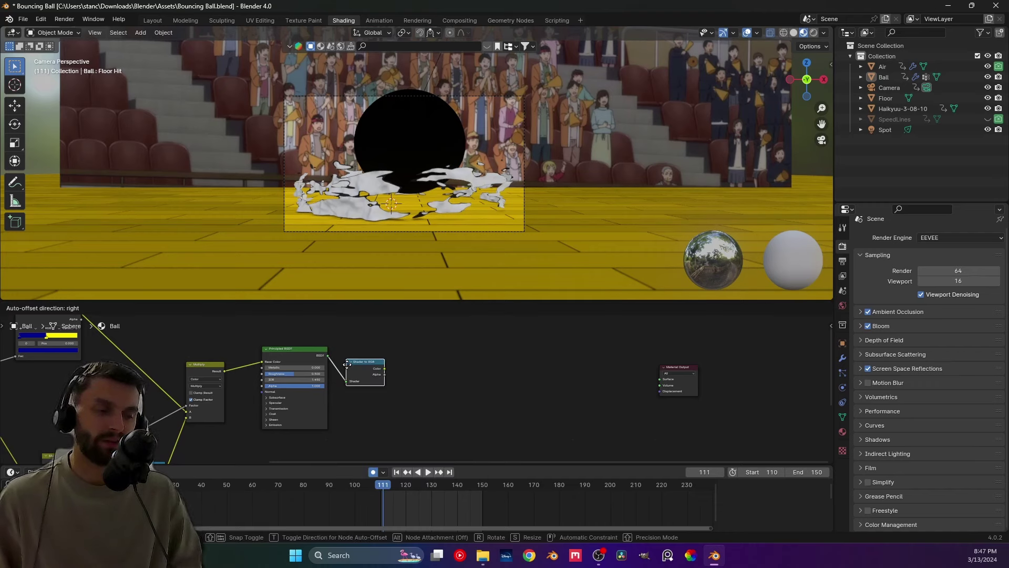
click(379, 372)
middle_drag(464, 377, 439, 378)
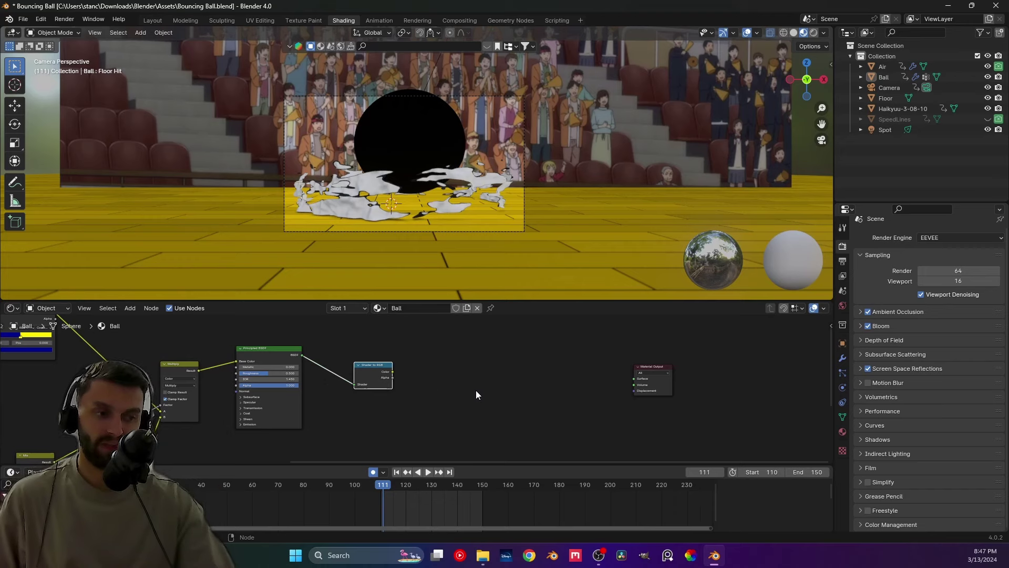
click(394, 372)
Add a Constant-interpolation Color Ramp with its white stop at 0.545.
key(shift+a)
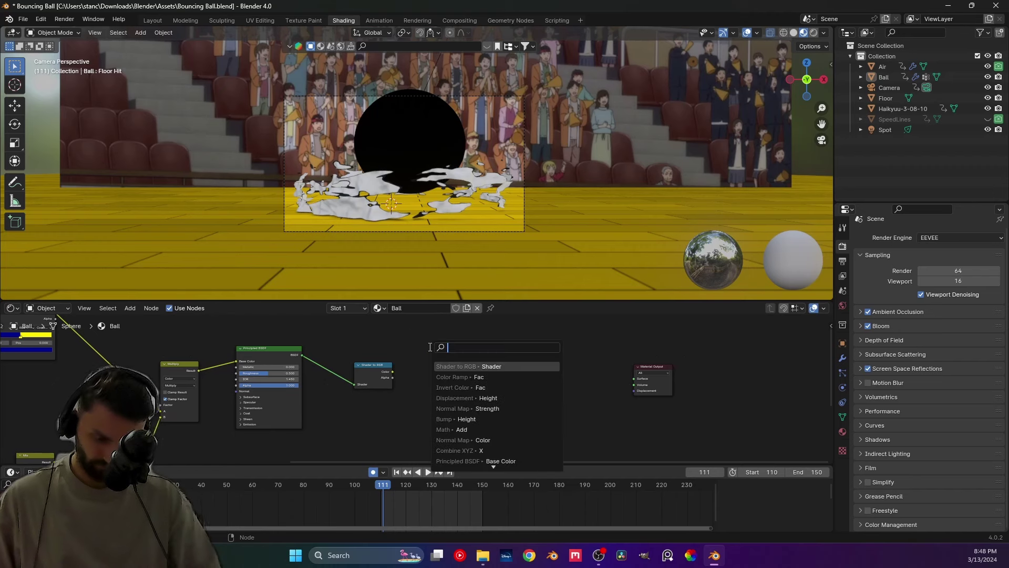
text(colo ra)
key(Return)
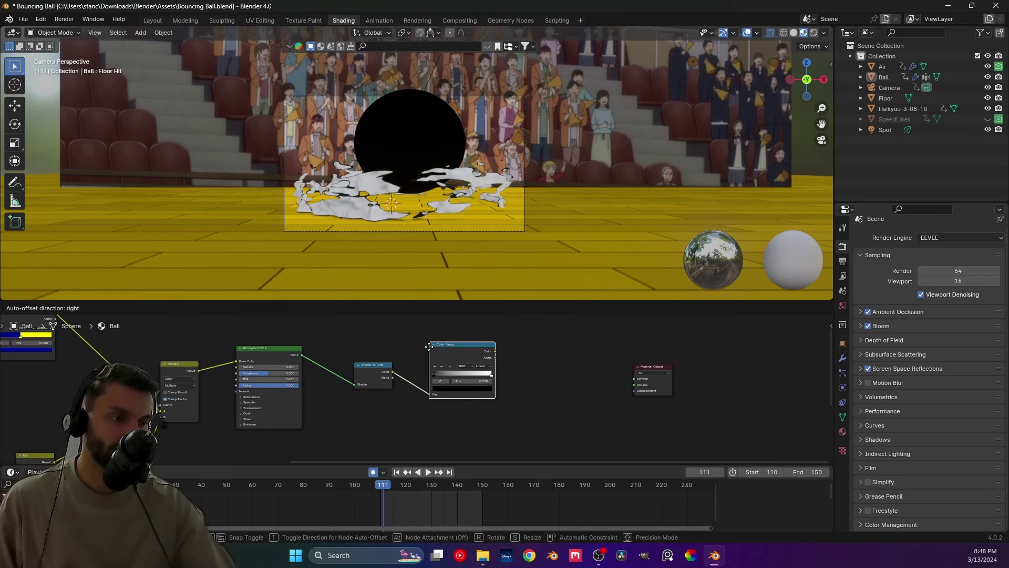
click(423, 333)
click(478, 354)
click(484, 391)
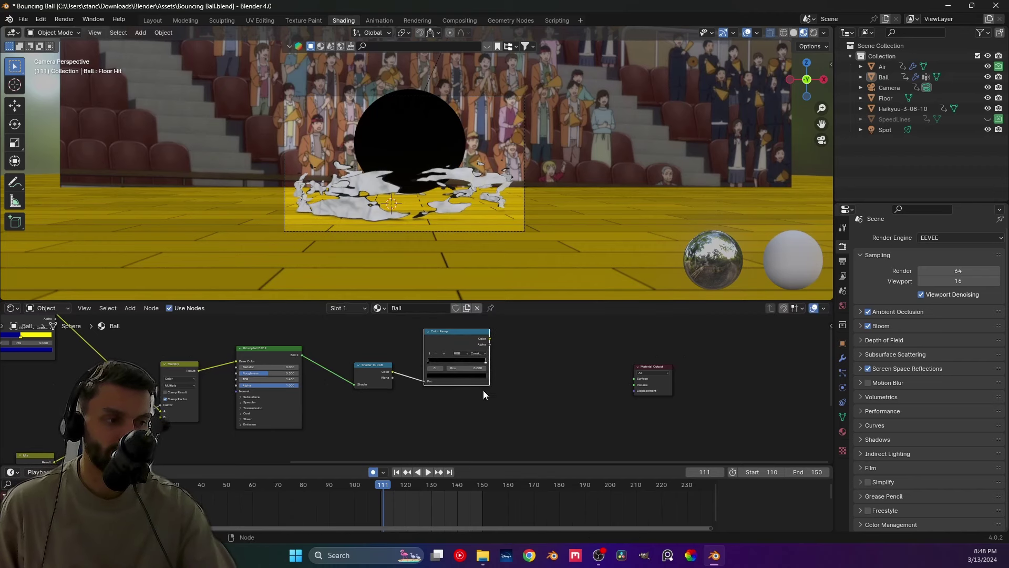
drag(481, 360, 634, 378)
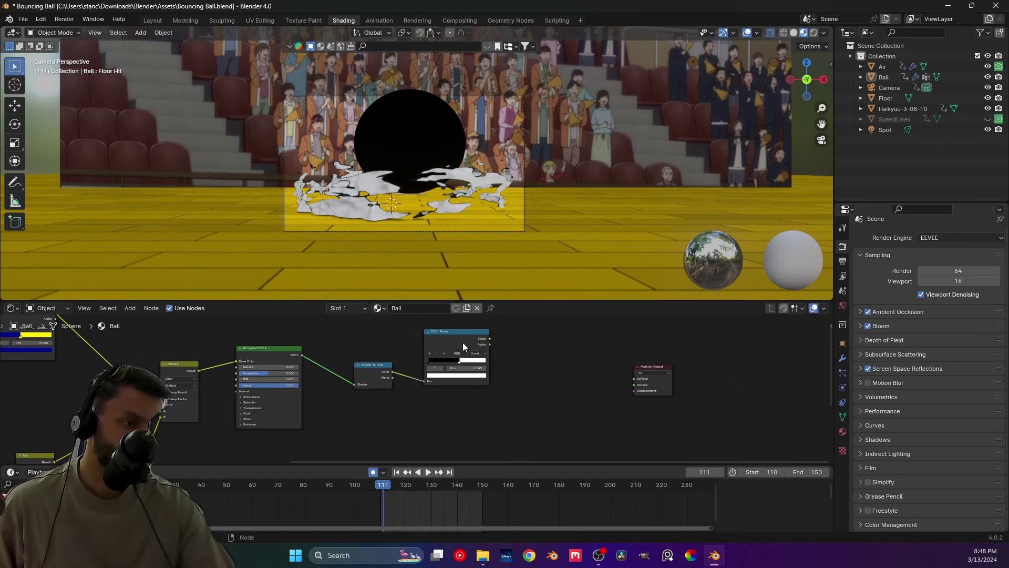
Cut the Multiply-to-Base Color link, rearrange the nodes, and nudge the ramp stop to 0.555.
ctrl+right_drag(217, 358, 217, 380)
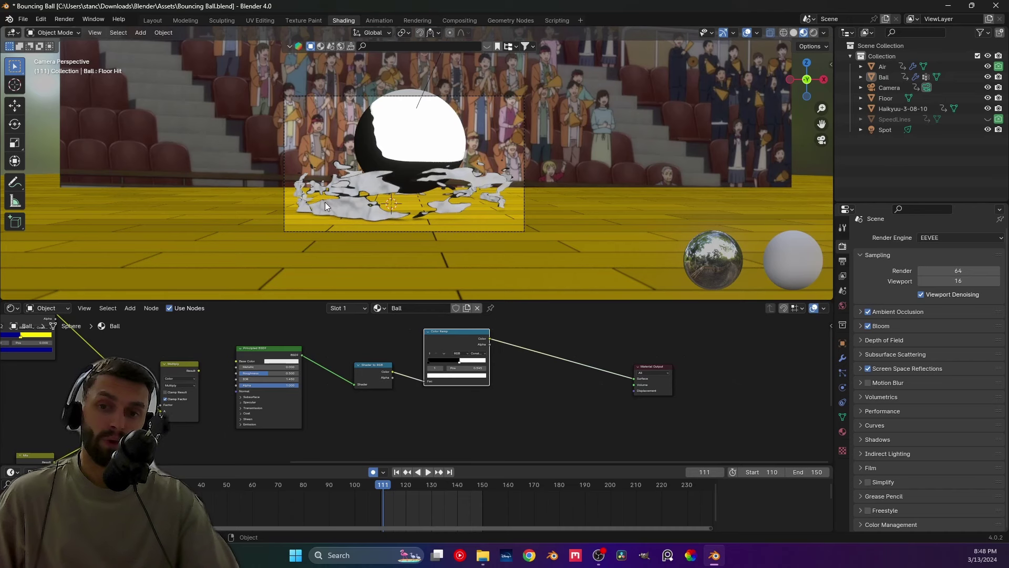
drag(450, 342, 453, 335)
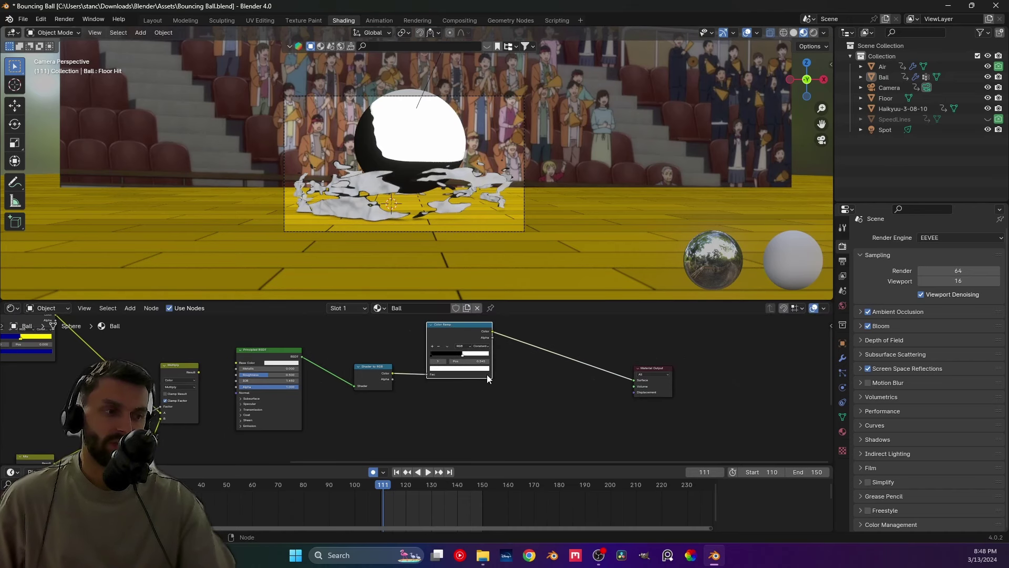
drag(385, 381, 384, 386)
mouse_move(461, 357)
mouse_down()
mouse_move(472, 354)
mouse_move(463, 357)
mouse_up()
Duplicate the Color Ramp below the original and feed its Fac from Shader to RGB's Alpha.
key(shift+a)
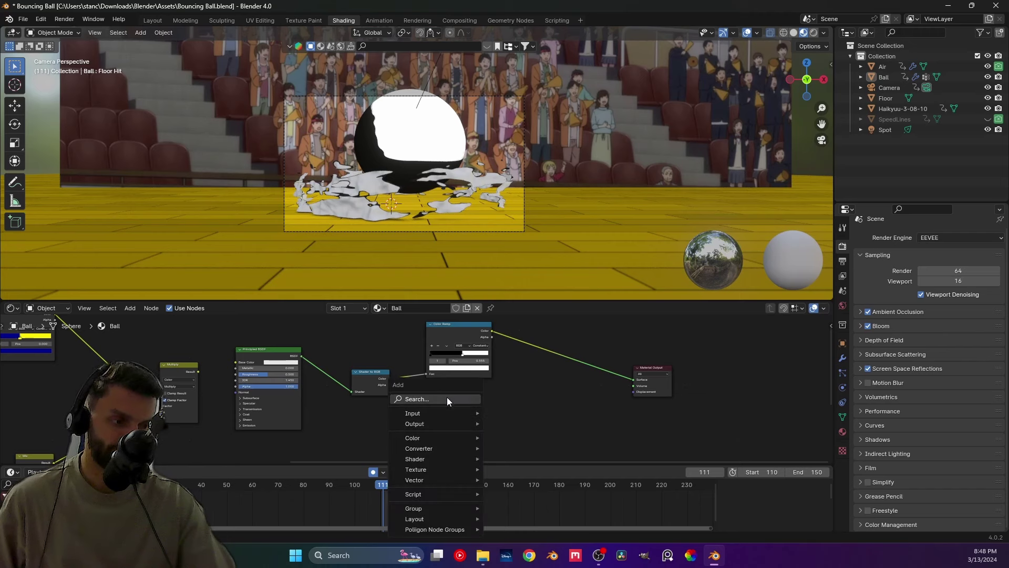
click(446, 397)
text(lo)
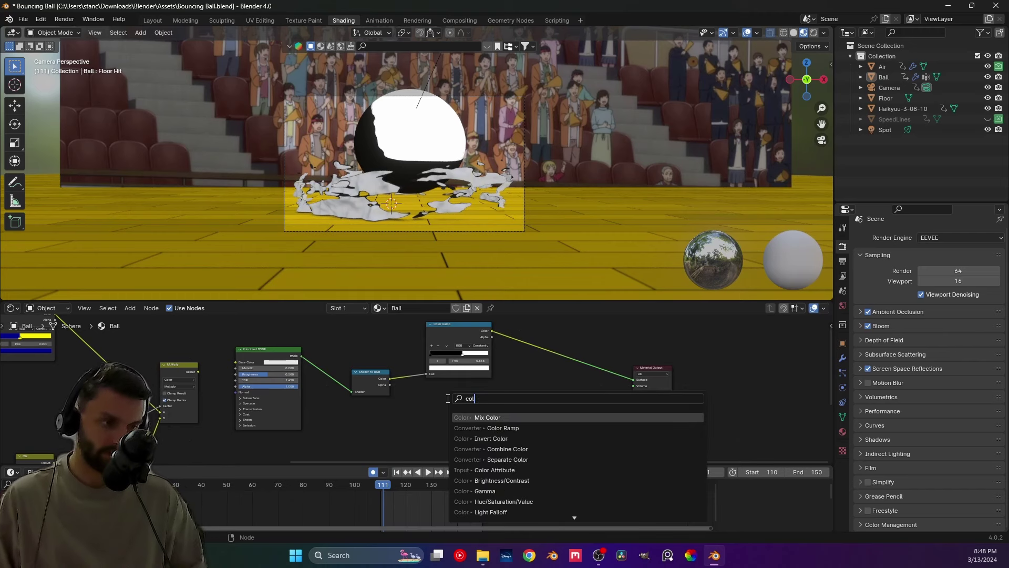
key(shift+d)
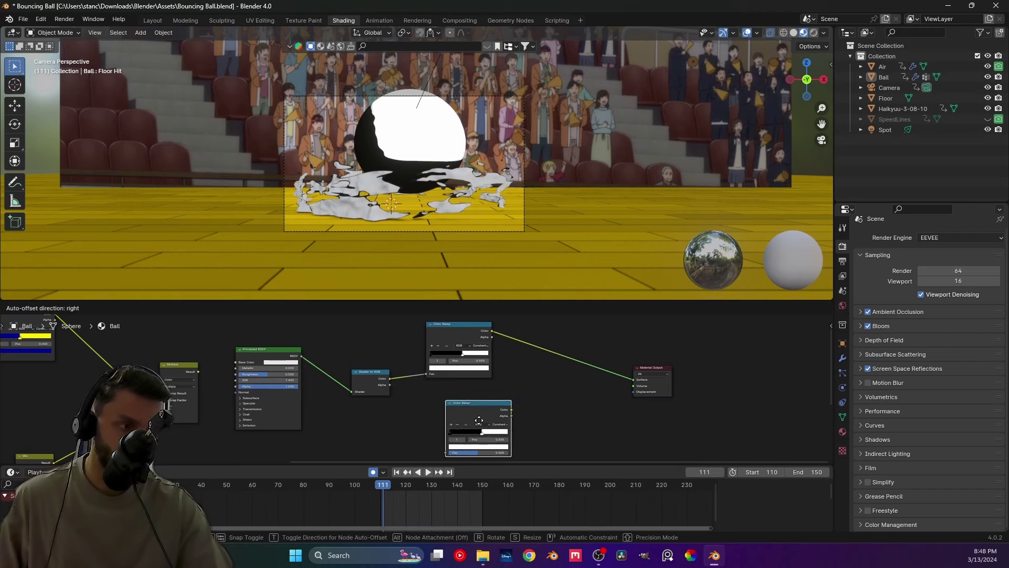
click(460, 410)
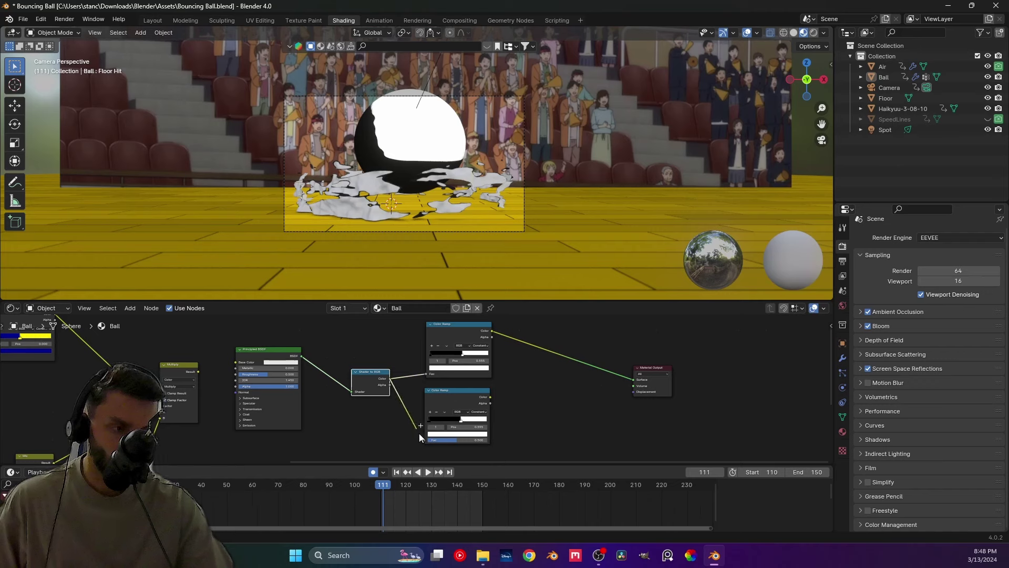
drag(420, 434, 428, 440)
middle_drag(527, 387, 444, 385)
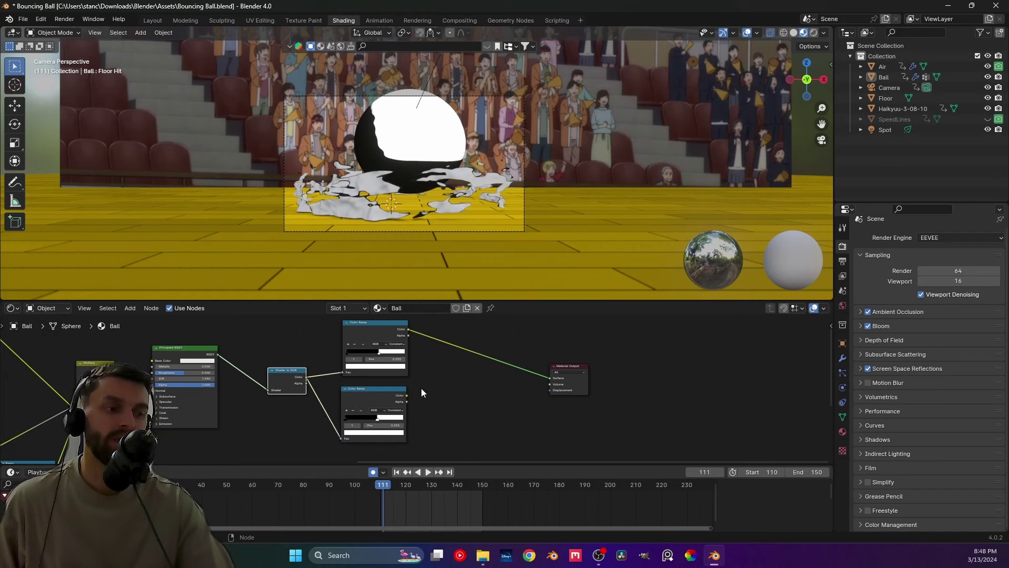
drag(408, 395, 473, 396)
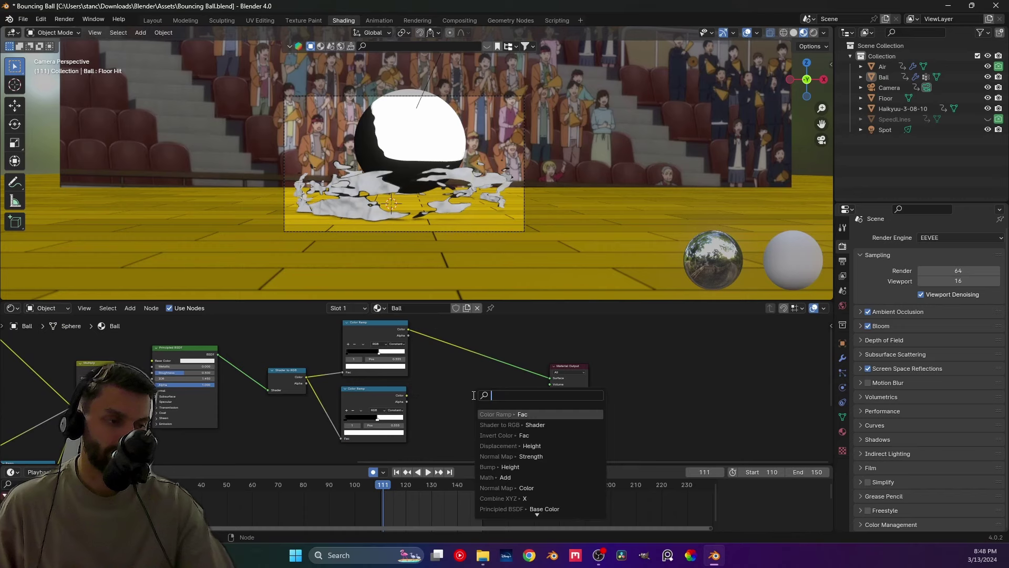
Tidy the node view and preview the Multiply result on the ball.
key(Escape)
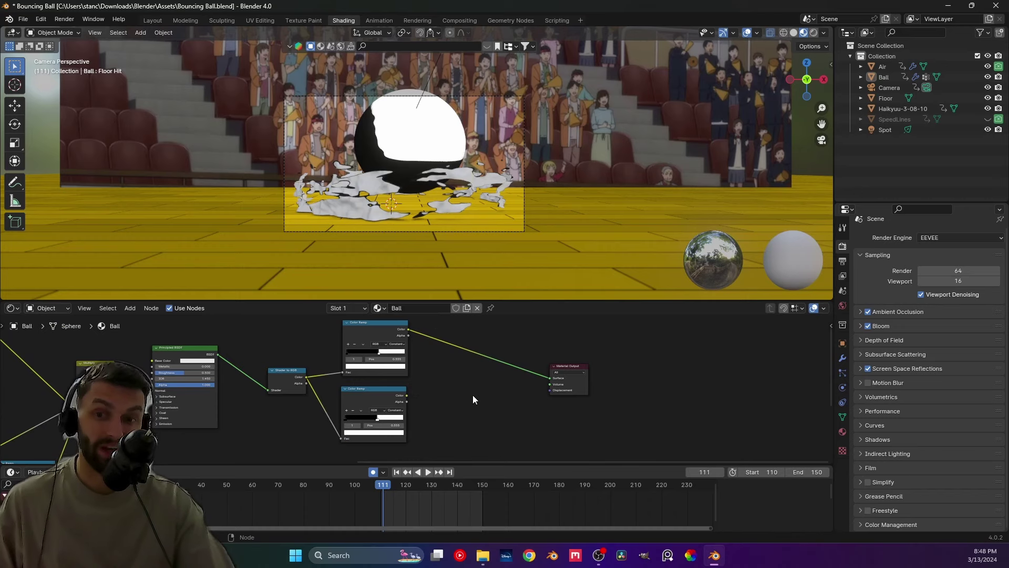
middle_drag(408, 406, 478, 360)
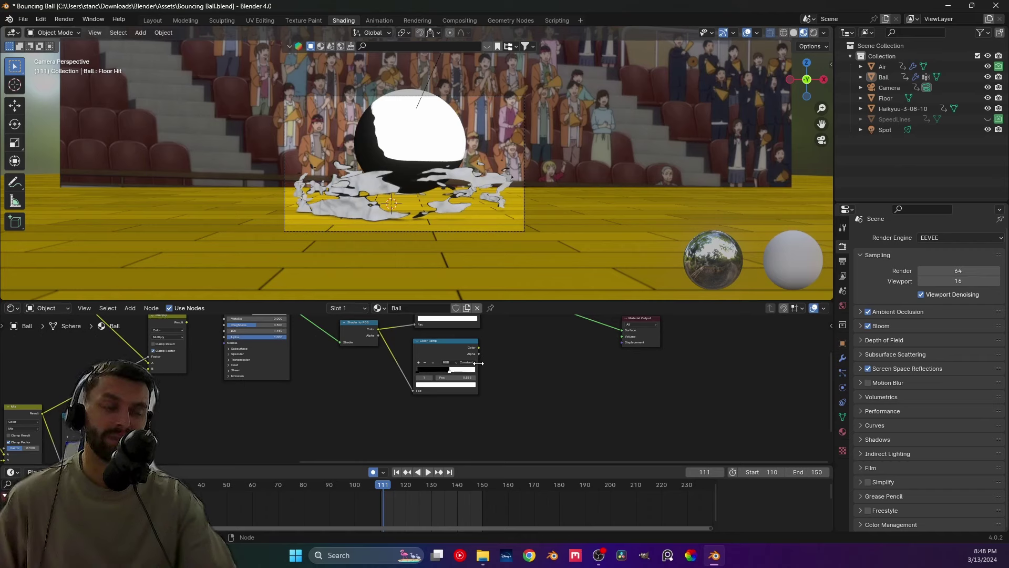
drag(461, 351, 406, 345)
scroll(300, 400, down, 1)
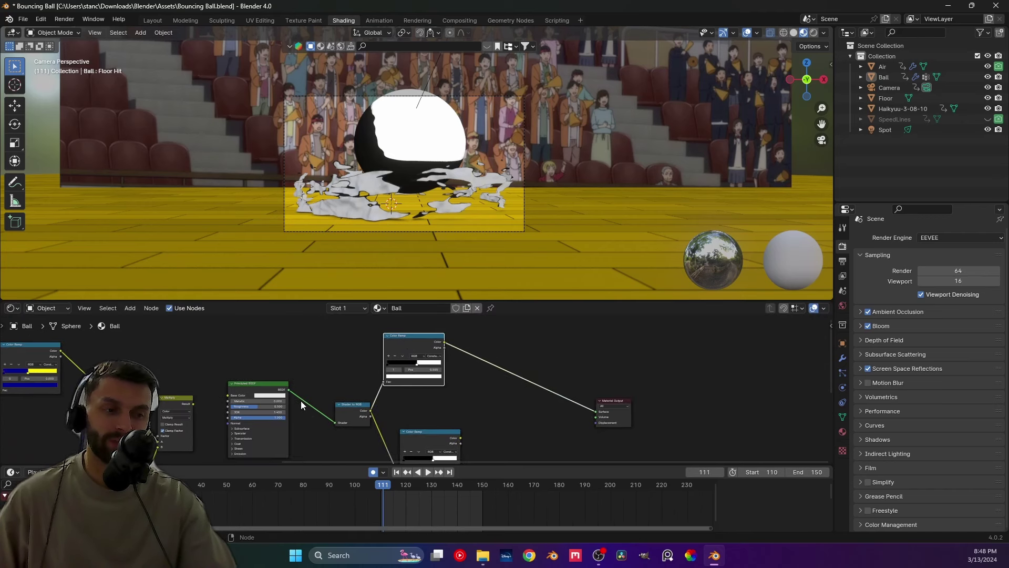
middle_drag(203, 412, 236, 405)
ctrl+shift+click(207, 392)
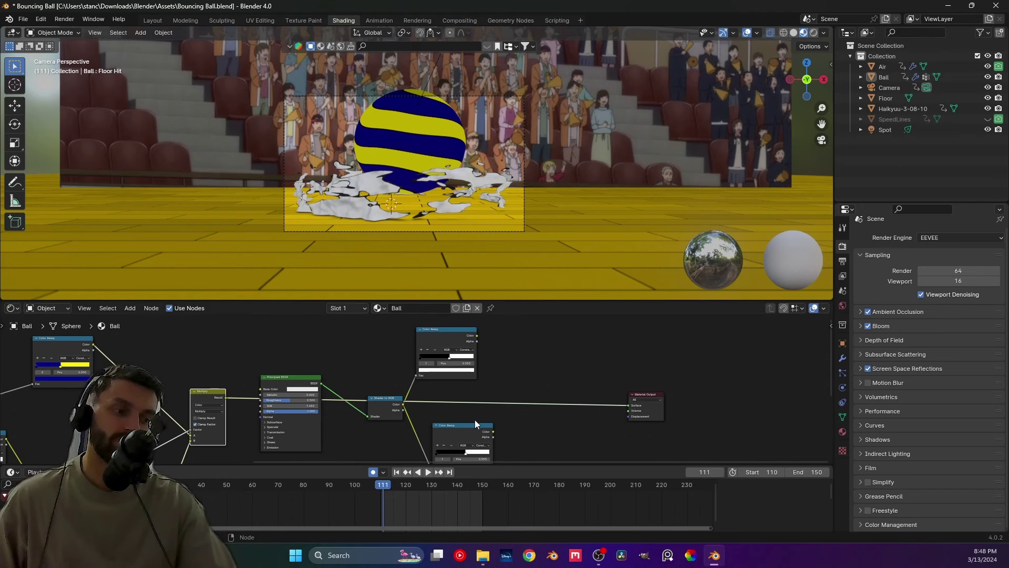
Cut the link into Material Output so the ball renders black.
scroll(463, 427, down, 2)
middle_drag(498, 381, 511, 365)
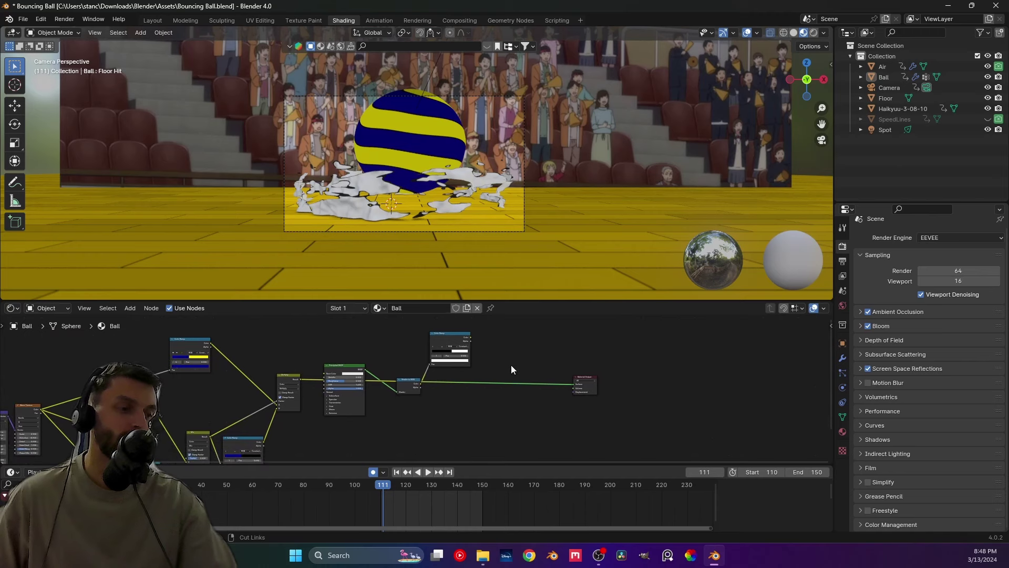
ctrl+right_drag(511, 364, 493, 404)
middle_drag(402, 441, 468, 386)
scroll(468, 386, down, 5)
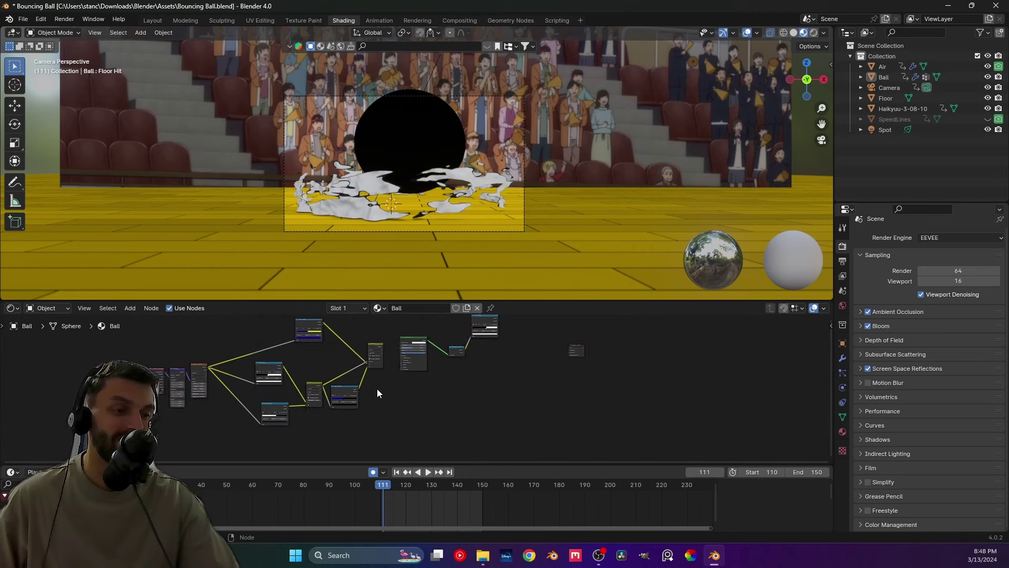
Move the texture nodes below Principled BSDF and shift Material Output to the right.
key(Home)
drag(408, 447, 204, 348)
drag(343, 359, 469, 403)
middle_drag(541, 394, 410, 393)
scroll(413, 396, up, 4)
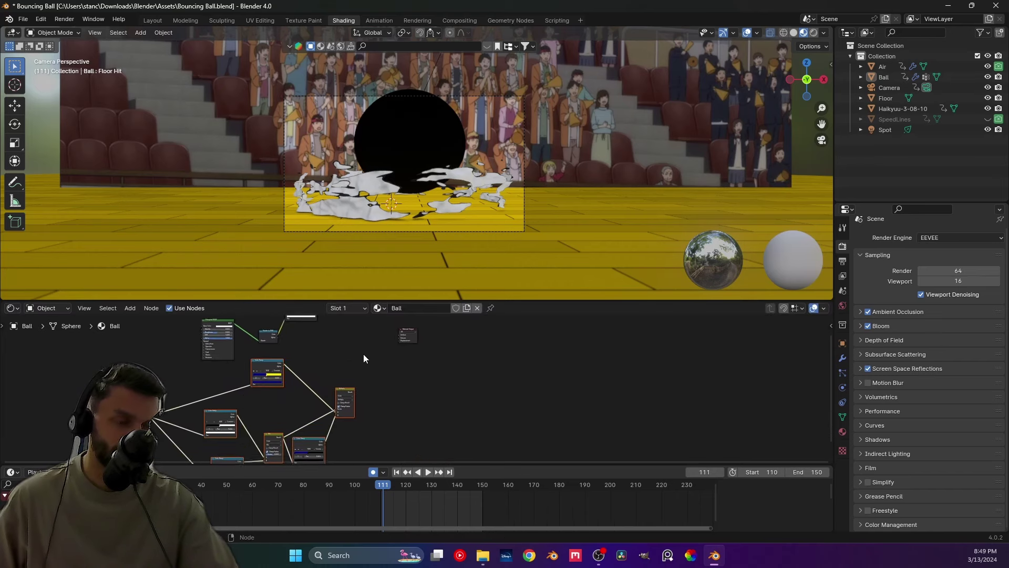
middle_drag(365, 356, 366, 399)
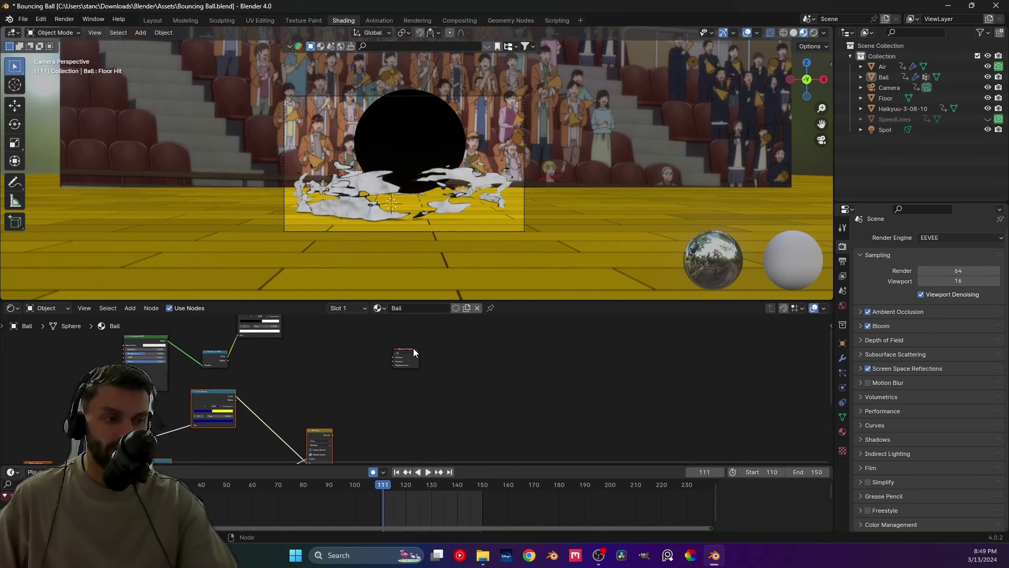
drag(413, 348, 492, 363)
middle_drag(347, 345, 455, 226)
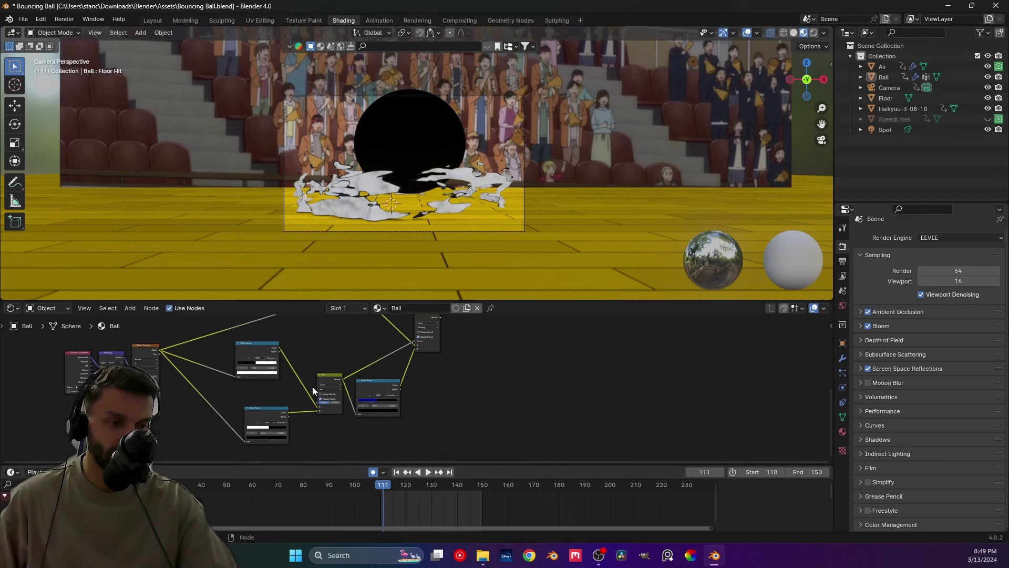
Send the Multiply stripes to the material output so the ball shows yellow-blue stripes.
click(141, 350)
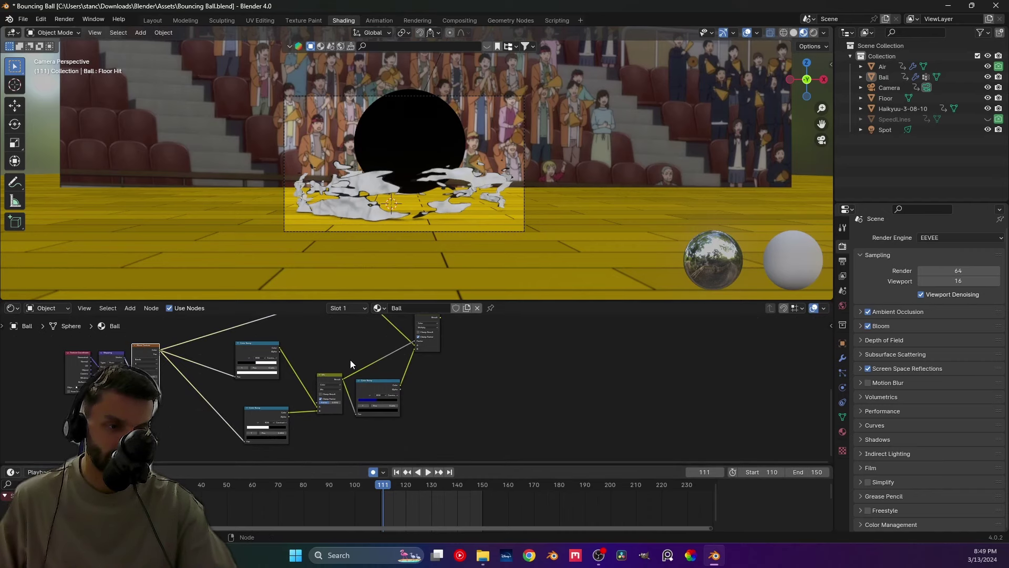
middle_drag(350, 359, 230, 392)
mouse_move(322, 366)
middle_down()
mouse_move(244, 390)
mouse_move(218, 383)
middle_up()
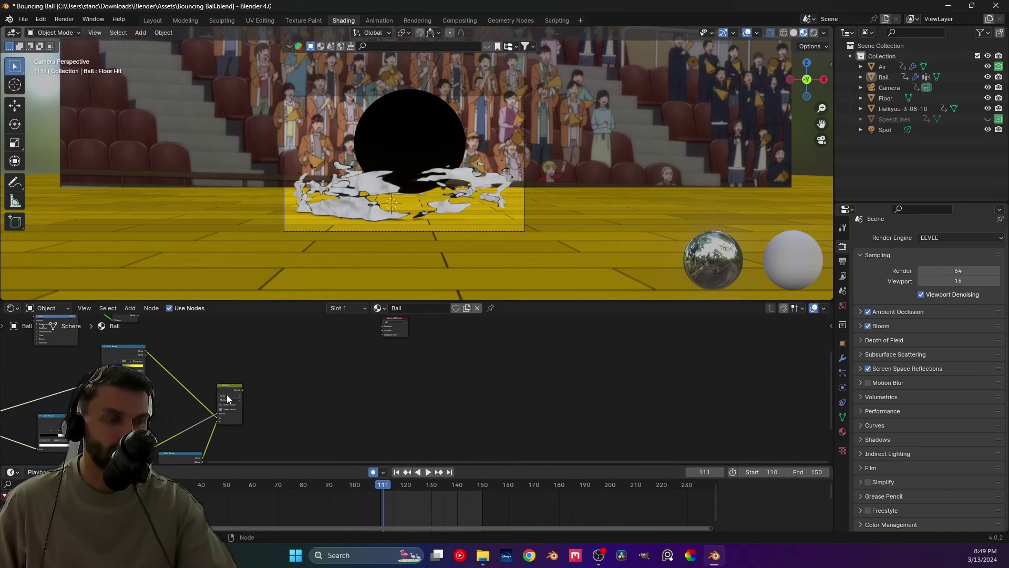
ctrl+shift+click(227, 398)
scroll(387, 215, up, 4)
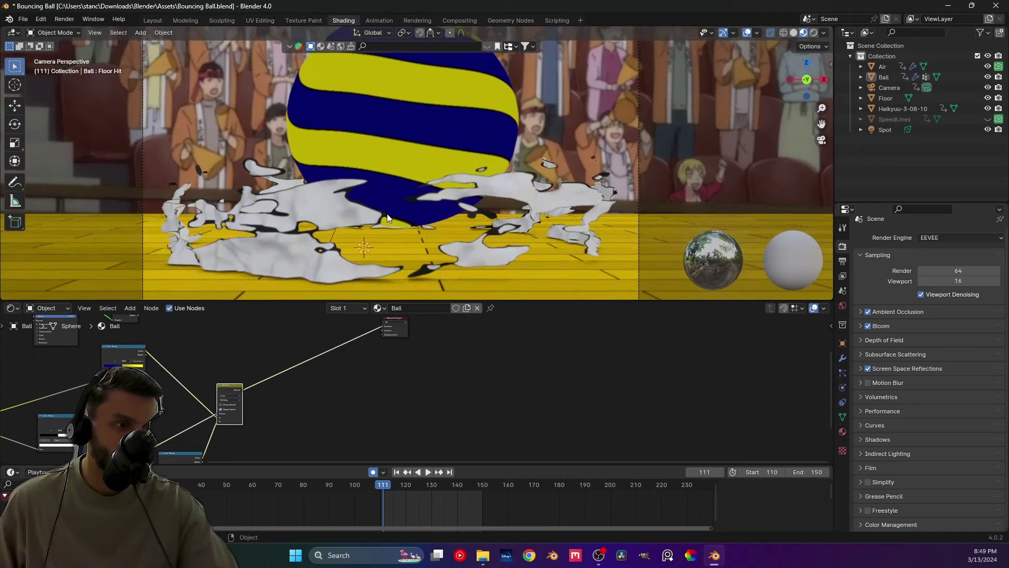
scroll(386, 214, up, 4)
scroll(398, 178, down, 2)
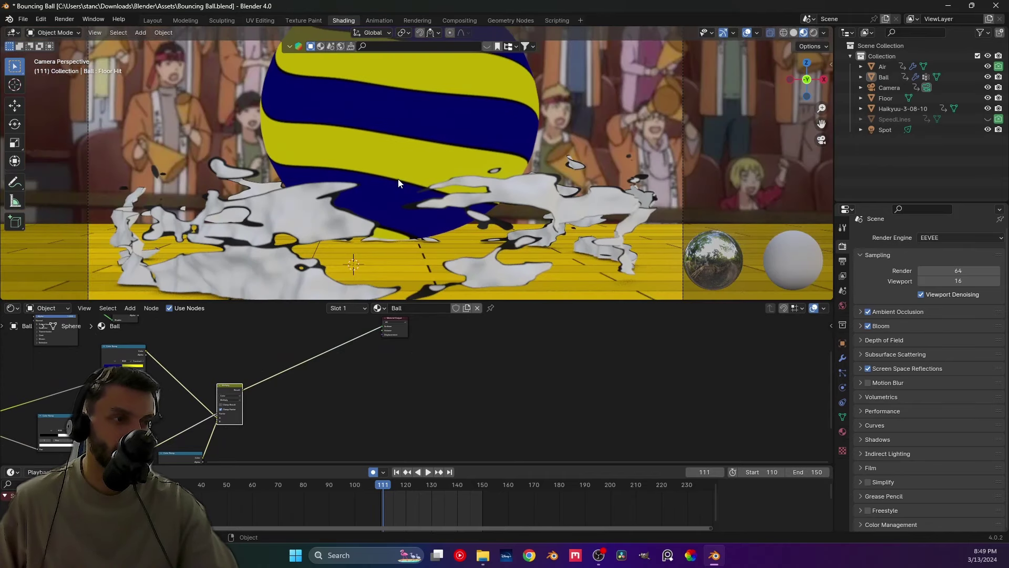
scroll(405, 199, down, 3)
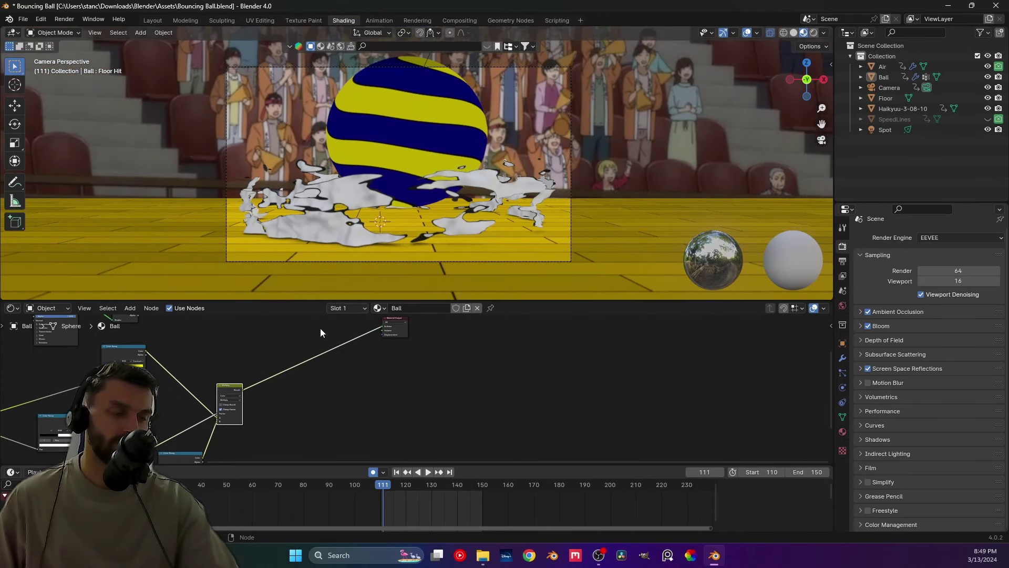
Spread out the Color Ramp and Material Output nodes, then clear the node selection.
middle_drag(277, 364, 290, 400)
drag(244, 333, 339, 347)
middle_drag(310, 394, 274, 394)
drag(416, 385, 458, 384)
middle_drag(363, 366, 471, 342)
middle_drag(368, 379, 393, 314)
scroll(377, 346, down, 2)
scroll(376, 347, down, 1)
drag(405, 441, 149, 348)
drag(396, 357, 345, 368)
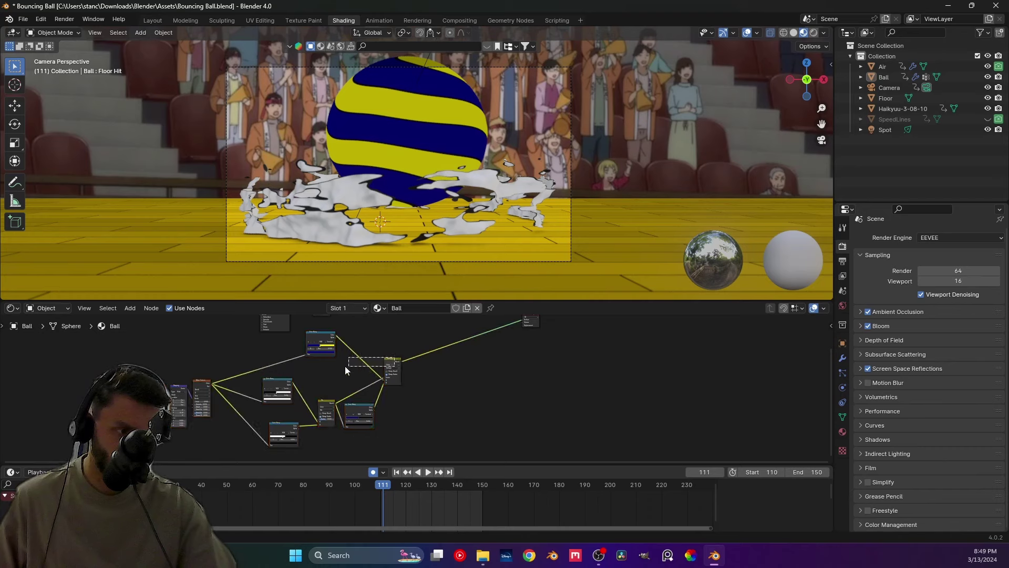
middle_drag(391, 343, 254, 405)
click(276, 395)
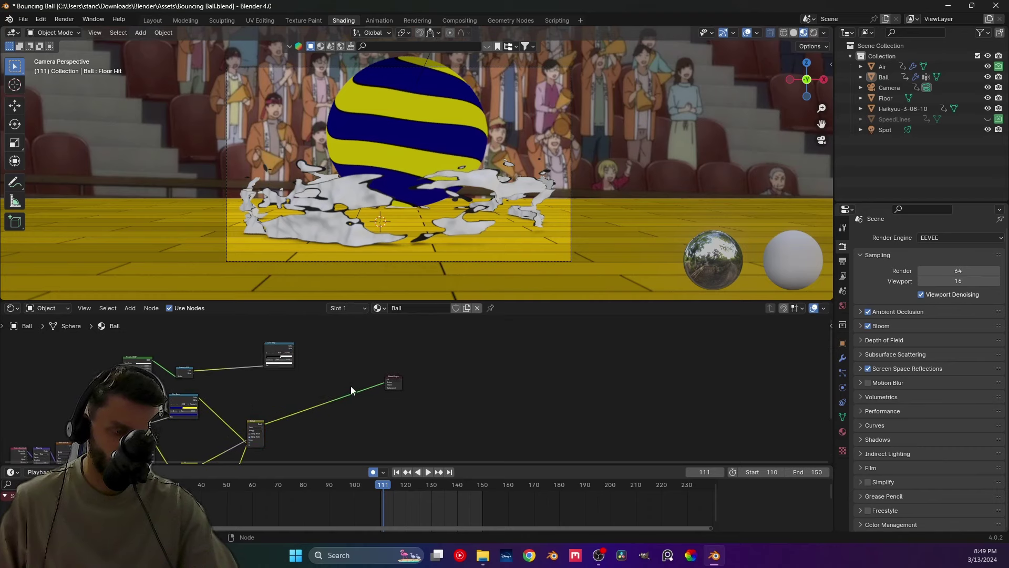
Insert a Mix Color node on the Material Output link and wire the Color Ramp's Color into its A input.
key(shift+a)
text(mix c)
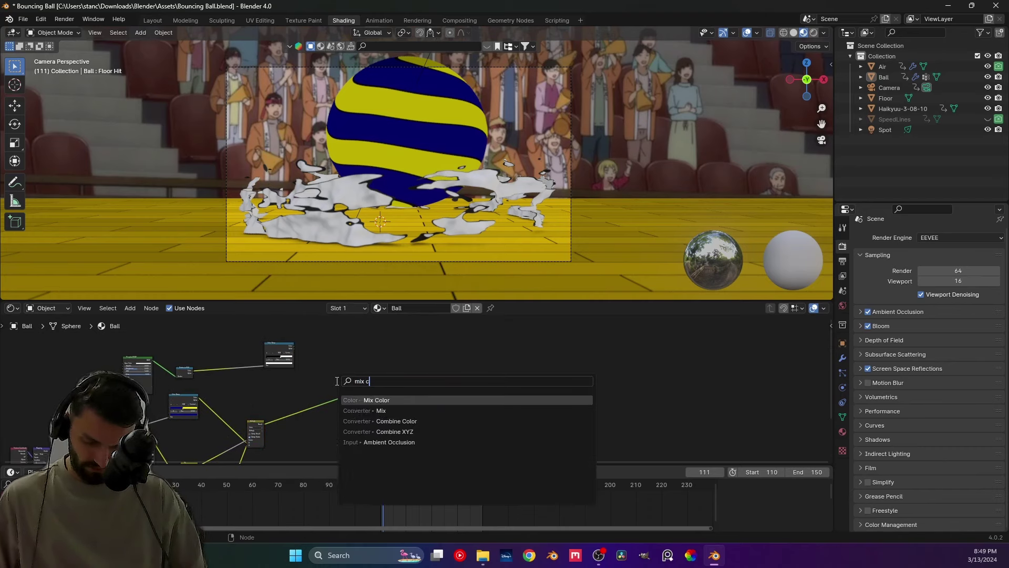
text(olor)
key(Return)
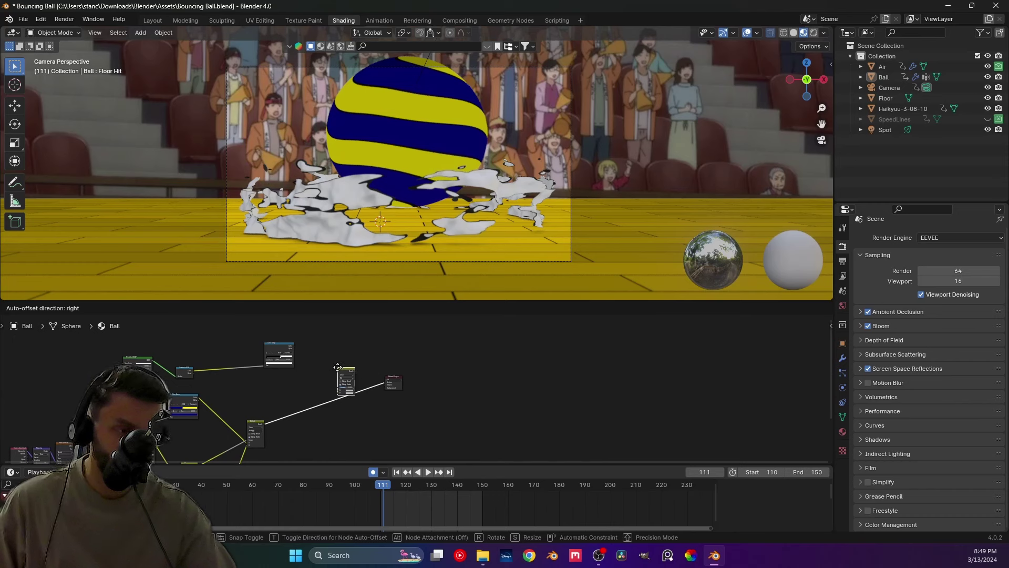
click(337, 367)
scroll(412, 388, up, 4)
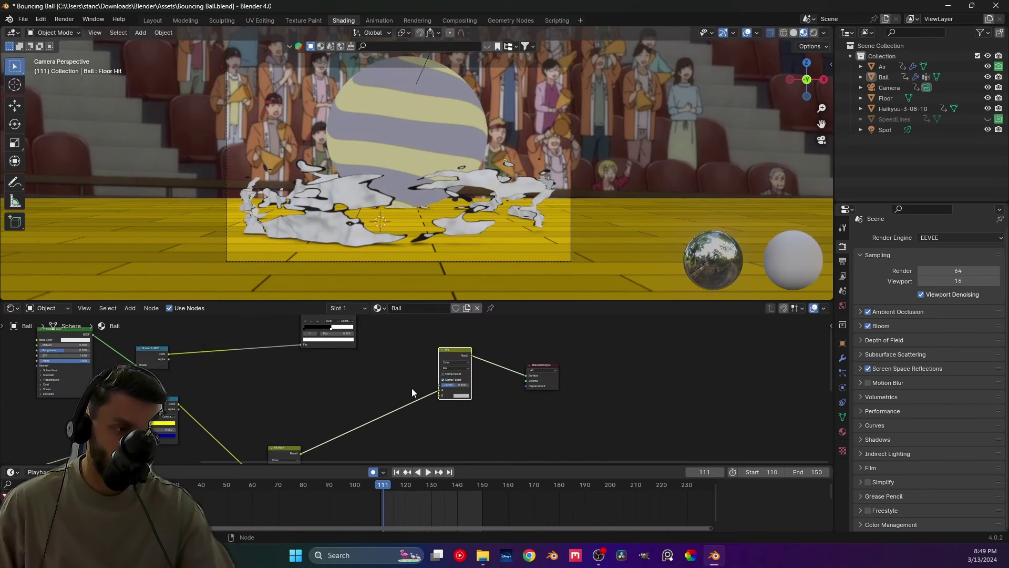
middle_drag(412, 388, 372, 437)
mouse_move(317, 357)
mouse_down()
mouse_move(359, 418)
mouse_move(400, 434)
mouse_up()
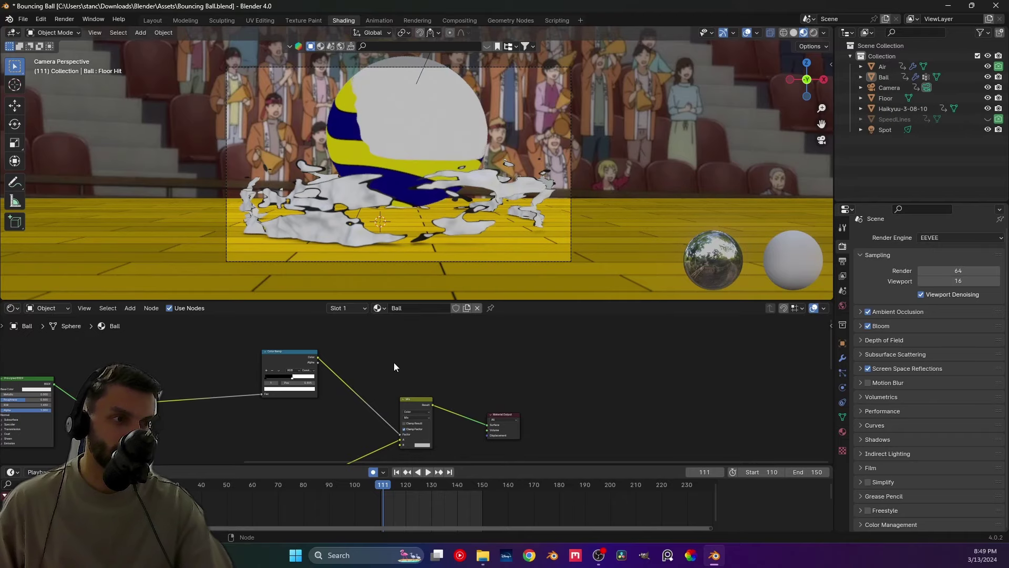
middle_drag(431, 174, 420, 179)
Replace the Mix node's A link with the Multiply node's Result output.
middle_drag(429, 441, 434, 418)
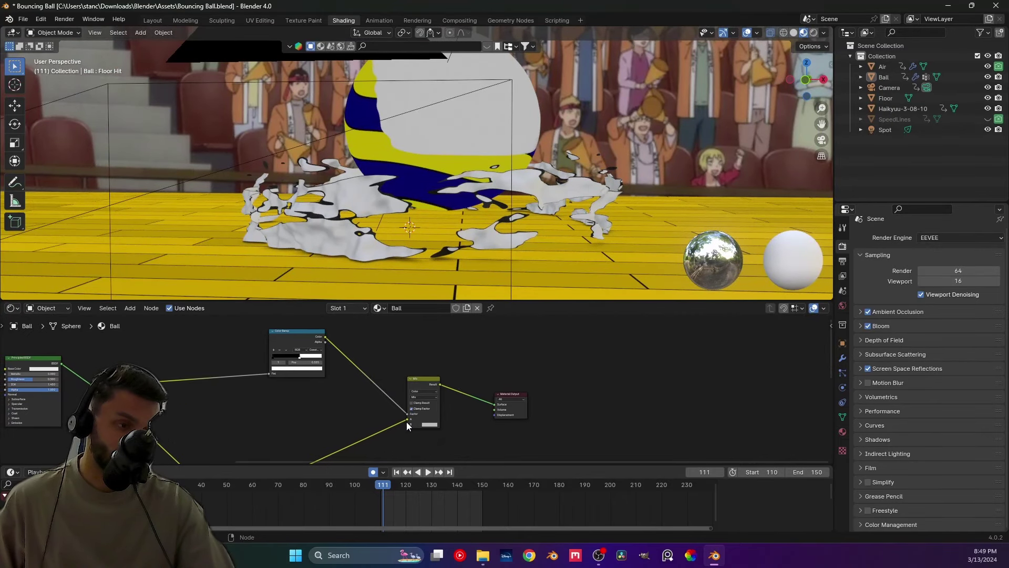
drag(407, 425, 298, 385)
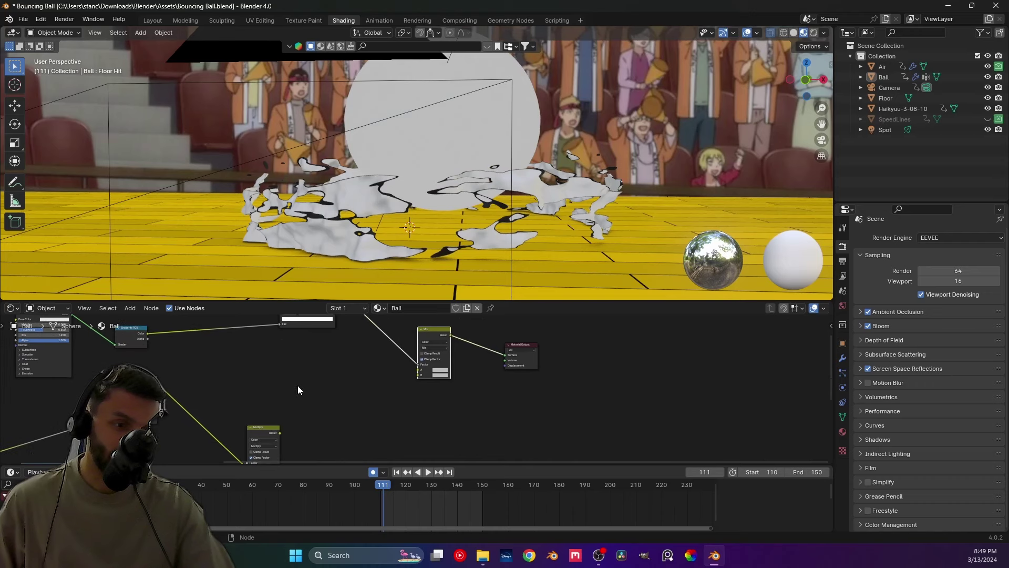
drag(281, 433, 418, 375)
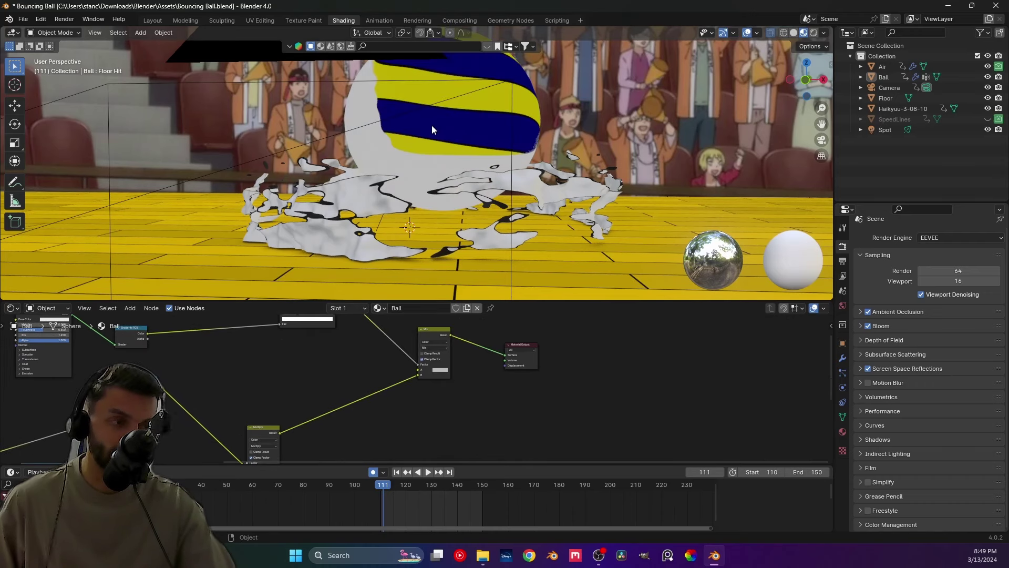
middle_drag(431, 127, 451, 143)
Box-select the Principled BSDF, Shader to RGB and Color Ramp nodes.
scroll(408, 399, down, 3)
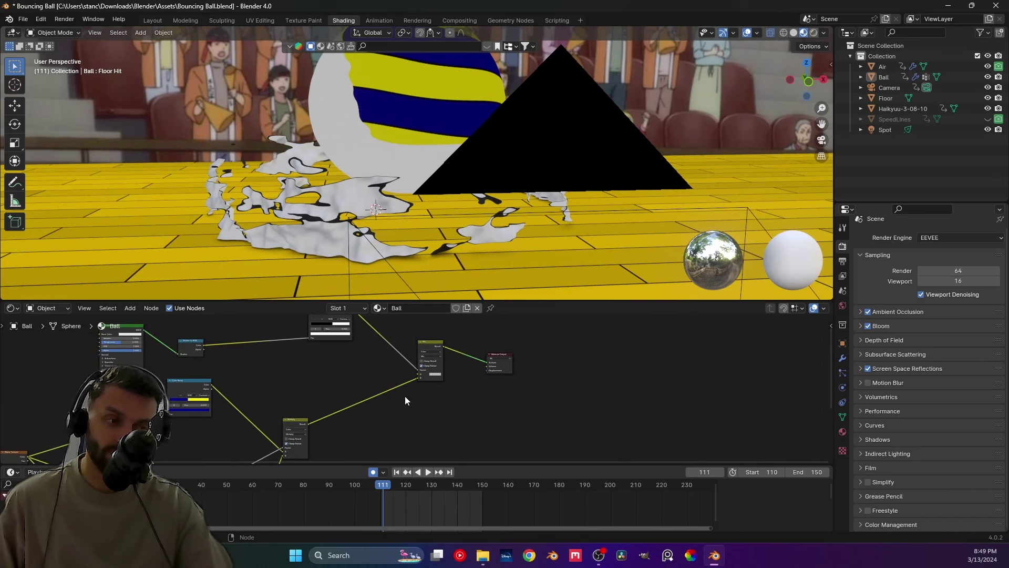
scroll(405, 396, down, 5)
middle_drag(366, 371, 413, 452)
drag(413, 451, 198, 374)
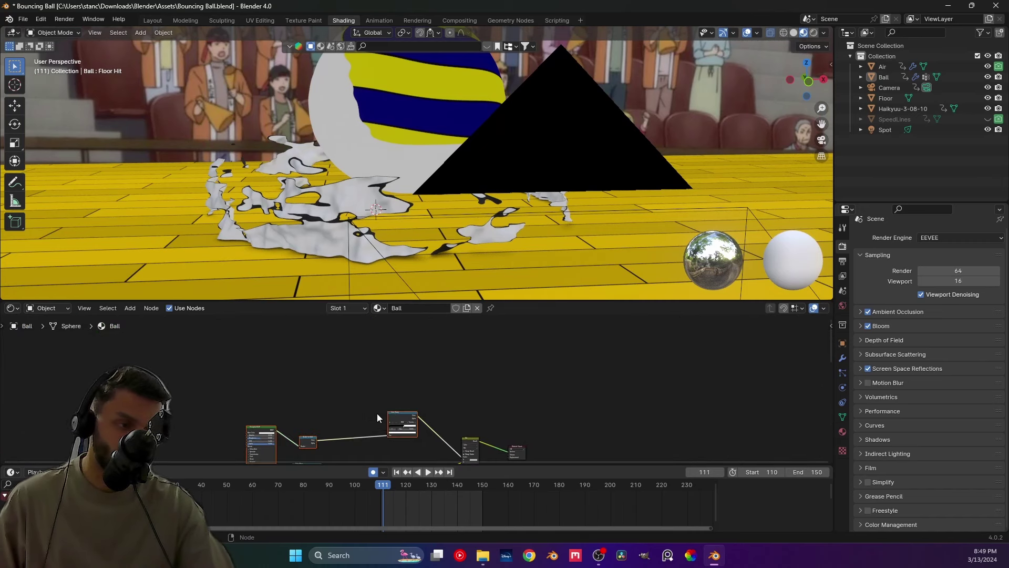
middle_drag(377, 413, 323, 374)
scroll(350, 357, up, 4)
Add a Wave Texture node with Texture Coordinate and Mapping nodes via Ctrl+T.
key(shift+a)
text(wave)
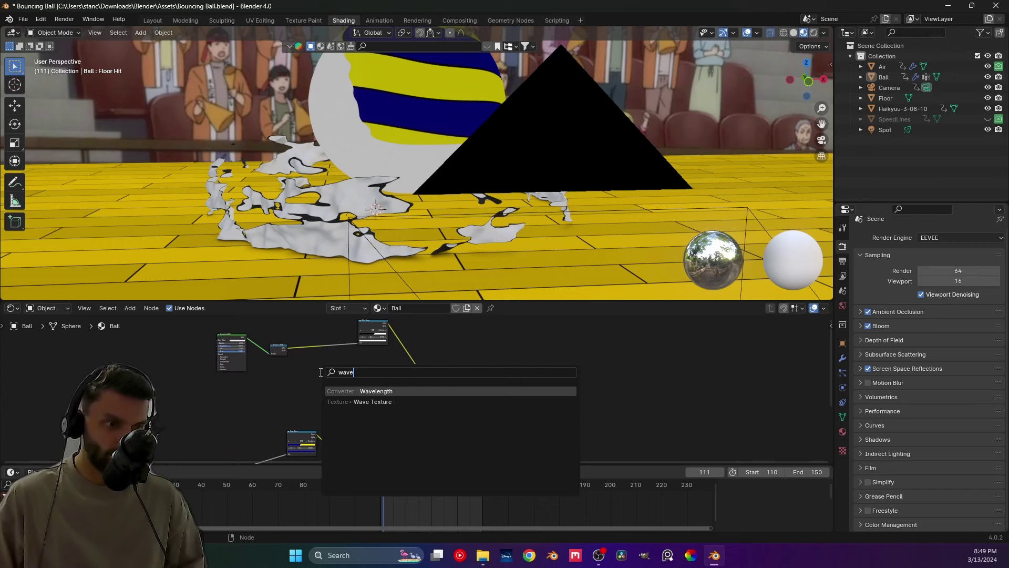
key(Down)
key(Return)
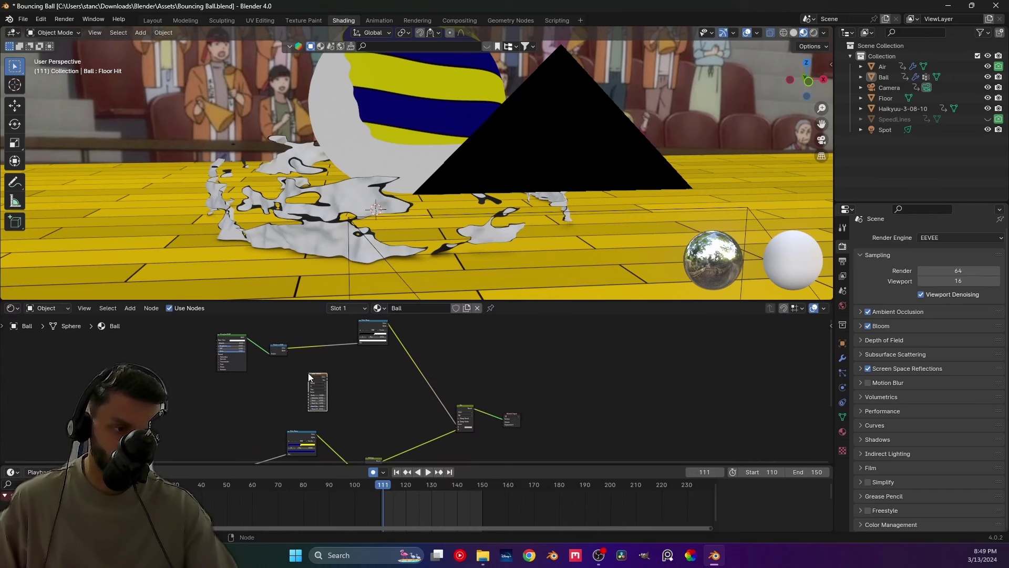
click(309, 376)
key(ctrl+t)
scroll(295, 362, up, 1)
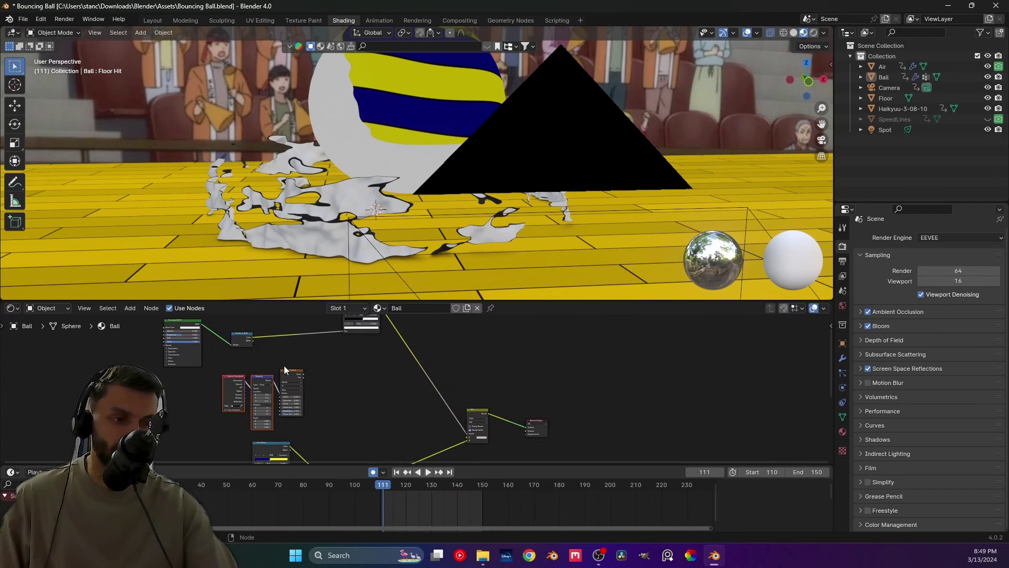
scroll(285, 375, up, 2)
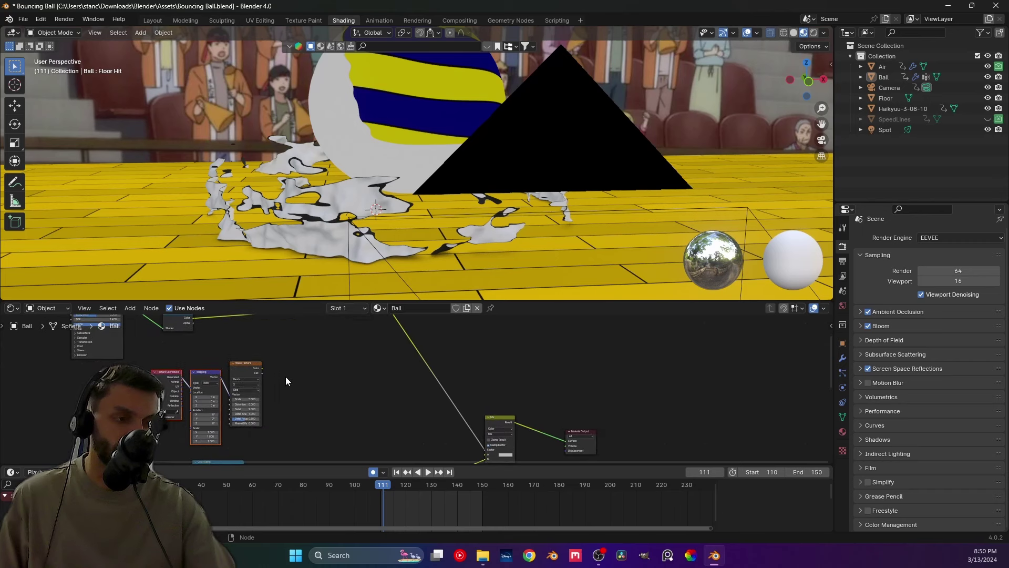
Feed the wave into a Constant black-and-white Color Ramp with its white stop near 0.309.
drag(262, 368, 307, 398)
text(c)
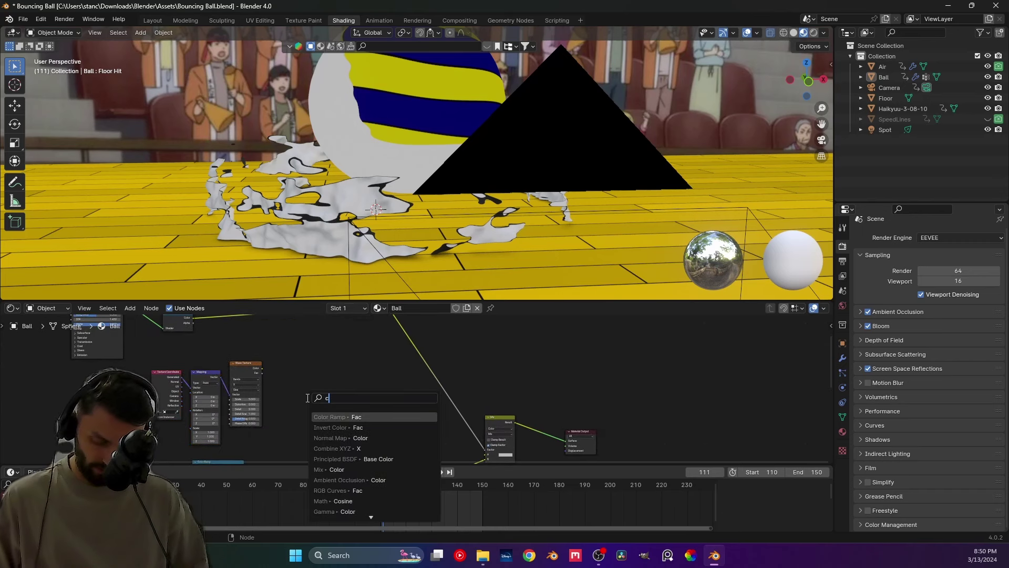
text(olor)
key(Return)
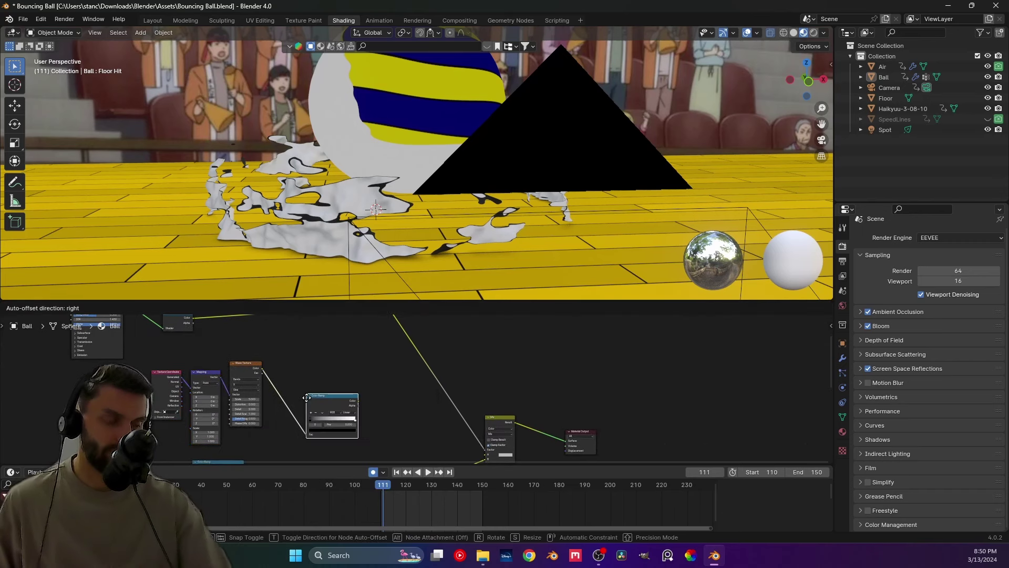
click(295, 381)
click(340, 396)
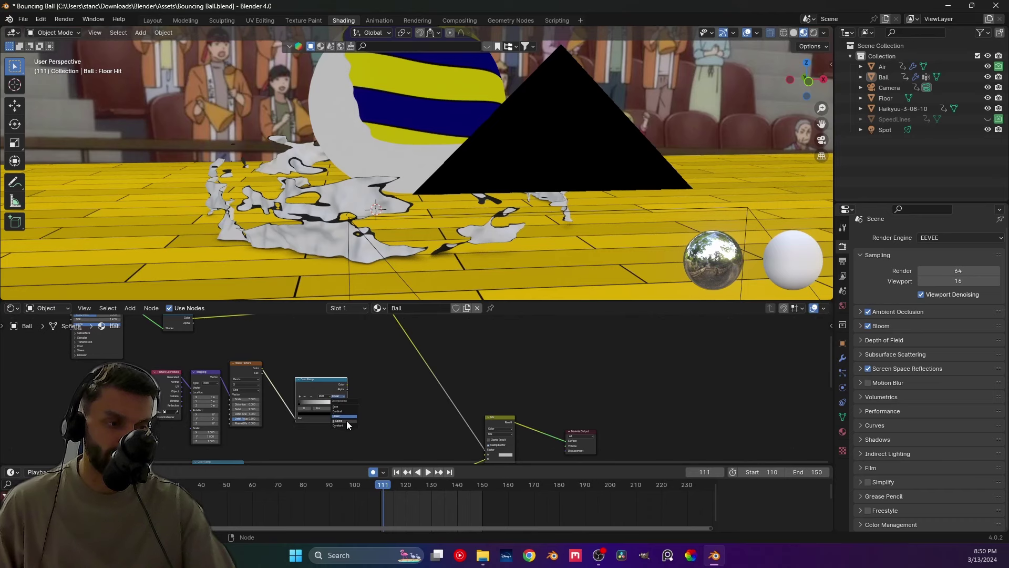
click(347, 421)
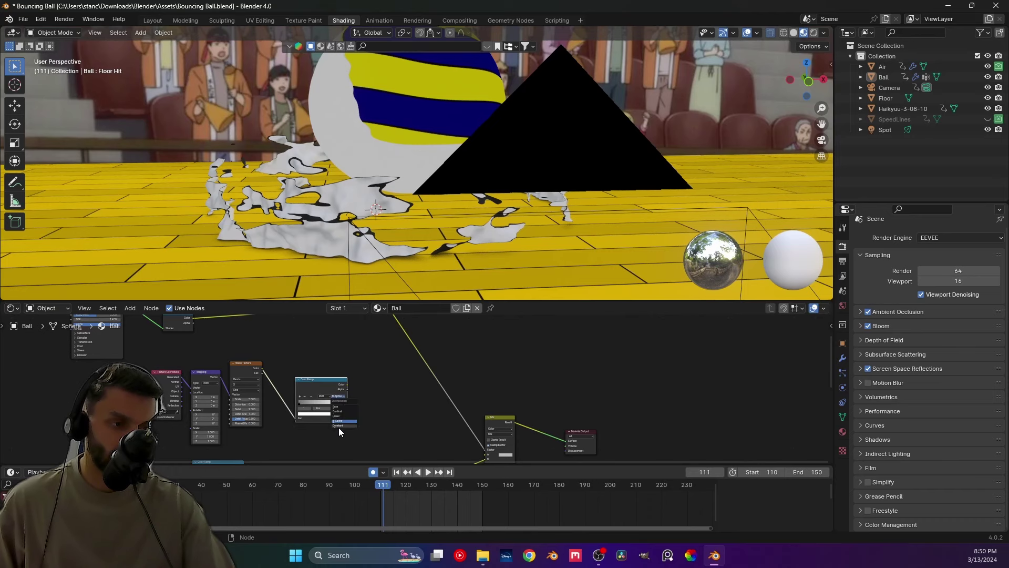
click(339, 426)
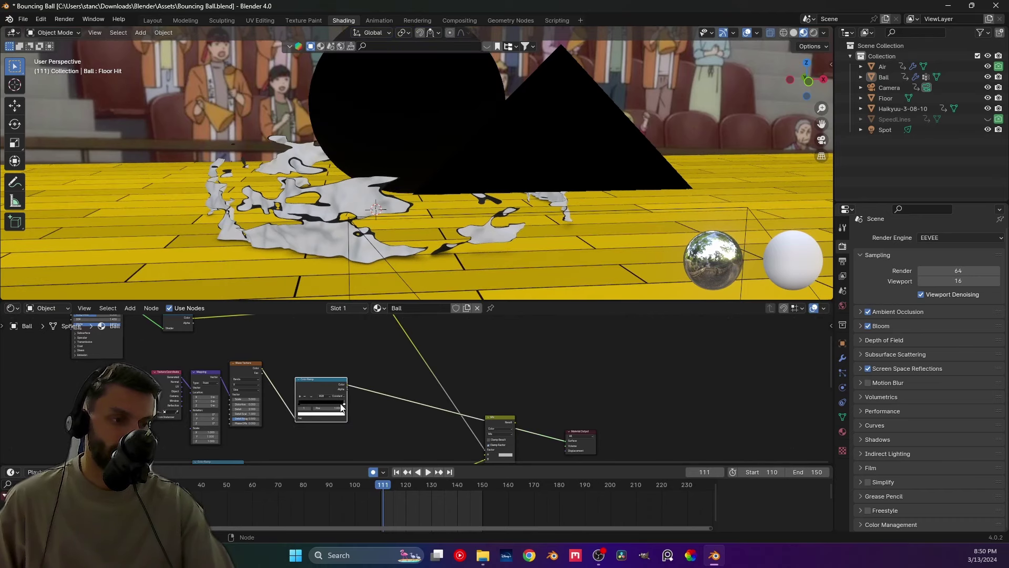
drag(341, 404, 310, 405)
middle_drag(189, 407, 285, 401)
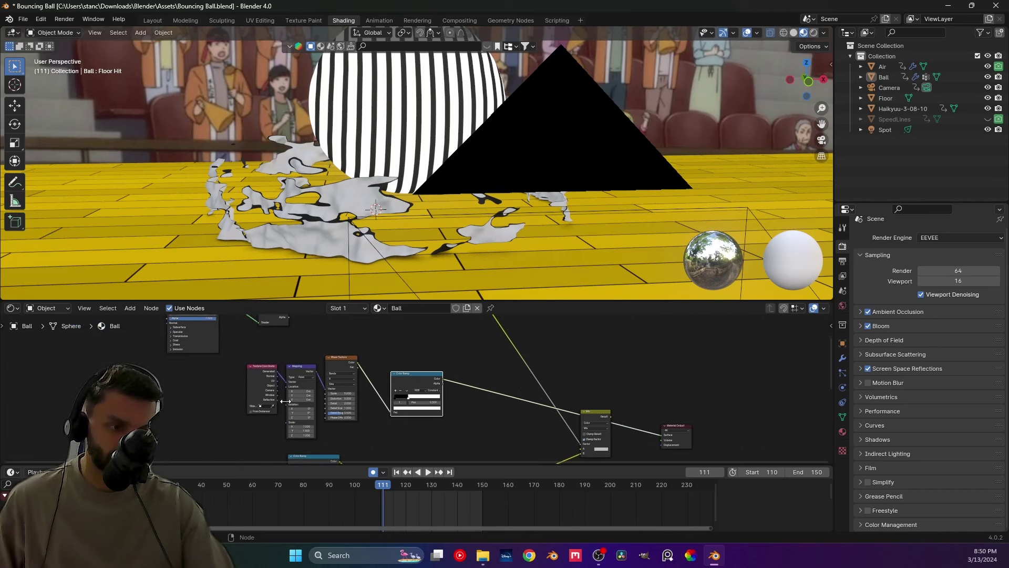
drag(275, 395, 344, 393)
Set the Wave Texture scale to 50 and Mapping Z rotation to 45°, then lower the scale slightly.
text(50)
key(Return)
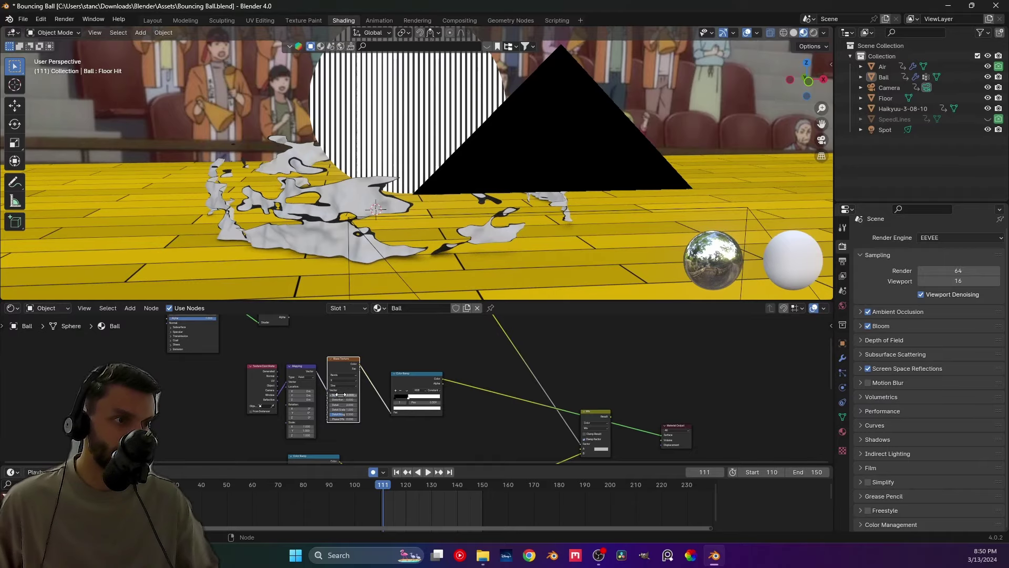
drag(295, 419, 342, 418)
click(295, 419)
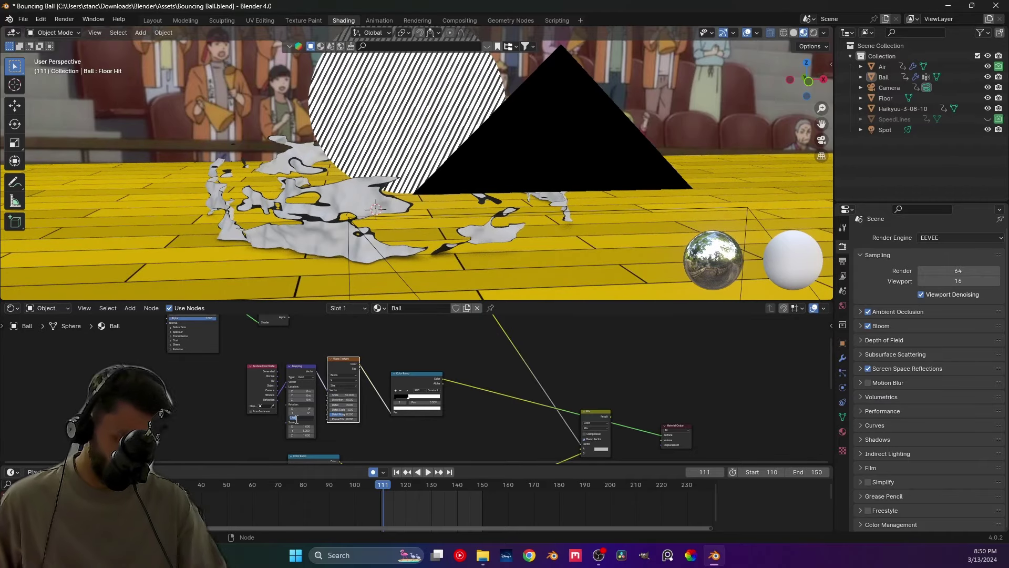
text(45)
key(Return)
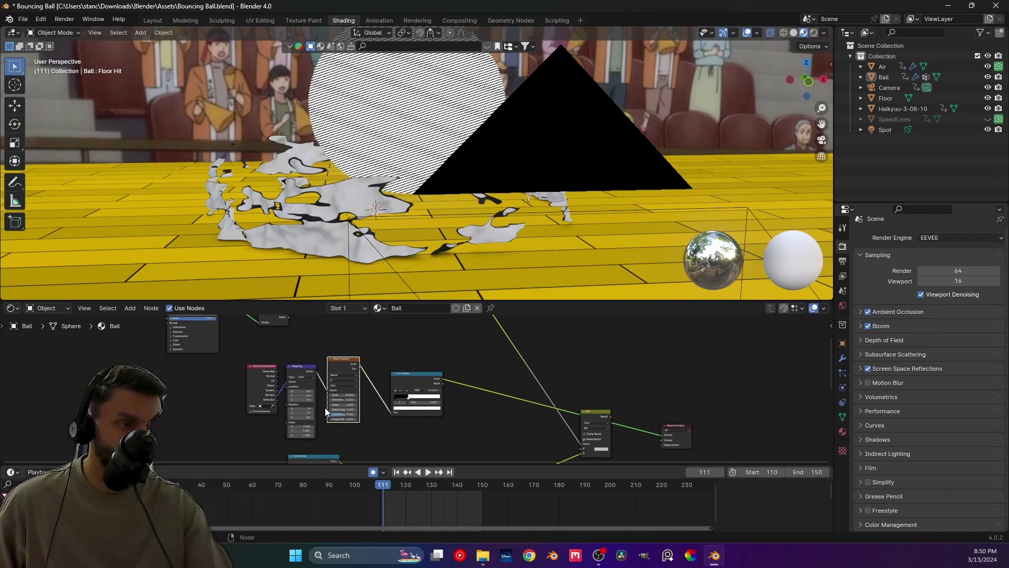
middle_drag(410, 413, 311, 396)
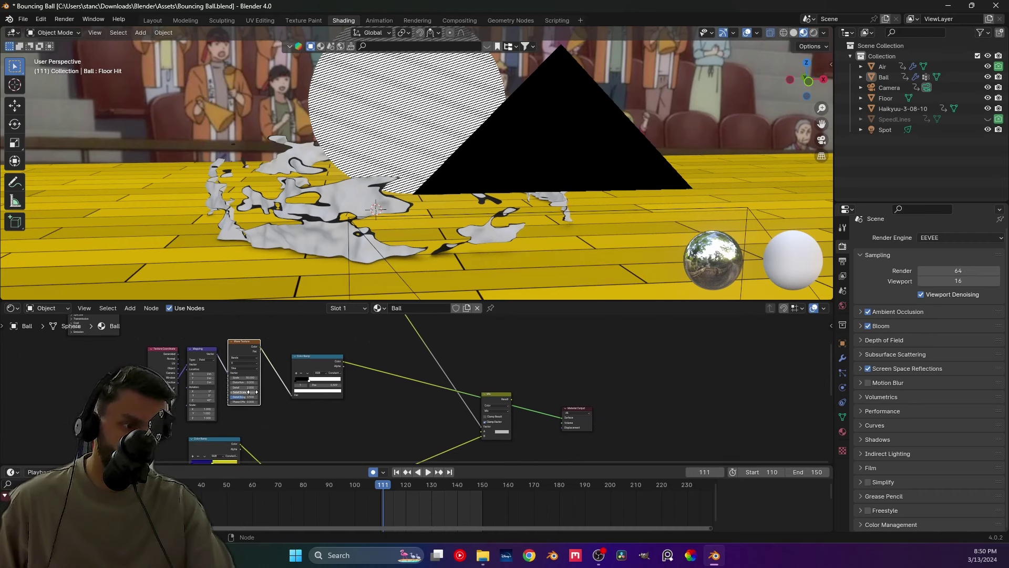
drag(248, 378, 251, 378)
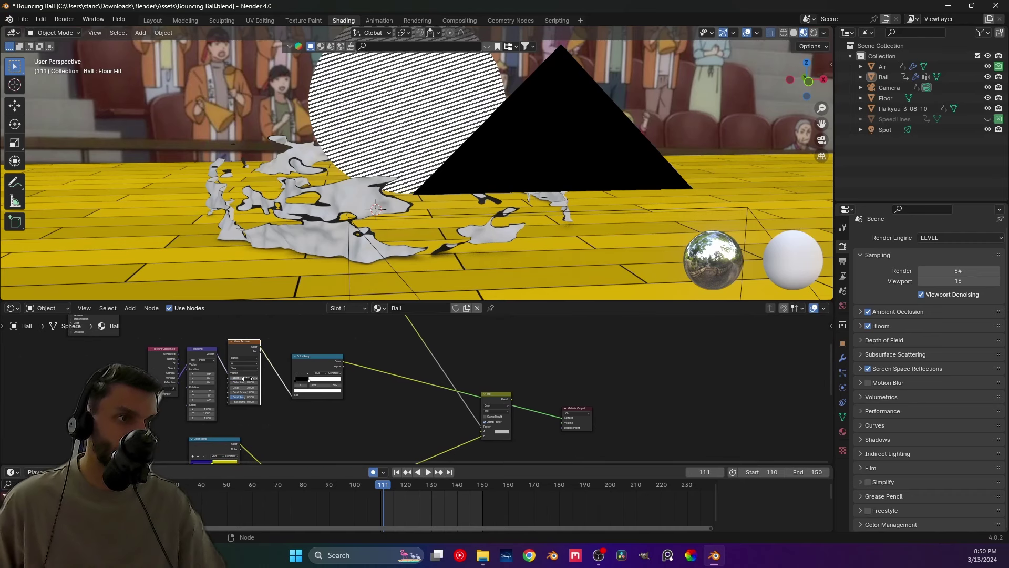
Link the hatch Color Ramp into the Mix node's A input and preview the Mix result.
middle_drag(347, 371, 320, 381)
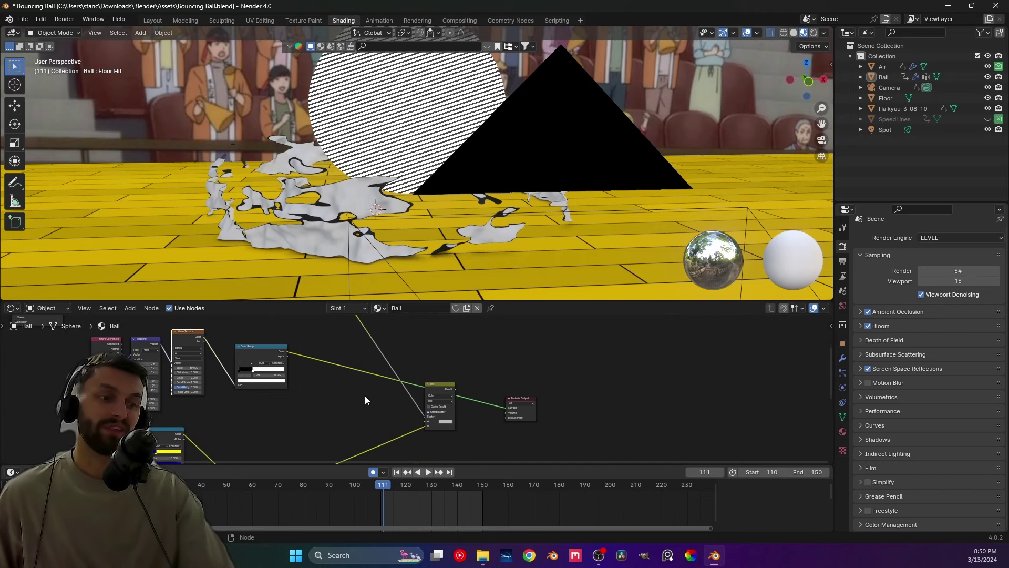
drag(424, 430, 427, 421)
ctrl+shift+click(440, 384)
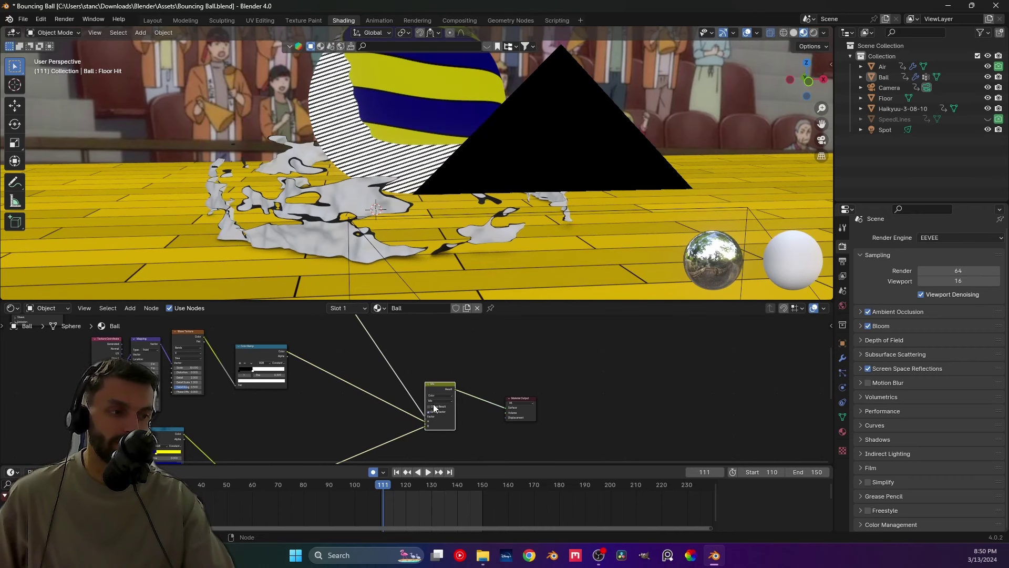
Set the Mix node's blending mode to Multiply.
scroll(434, 402, up, 2)
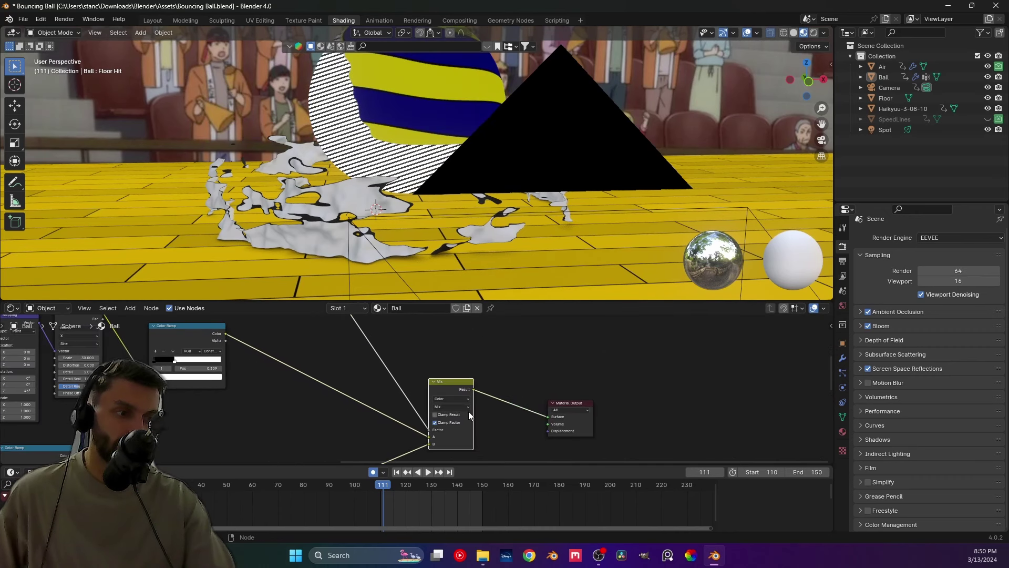
middle_drag(468, 411, 405, 386)
click(403, 386)
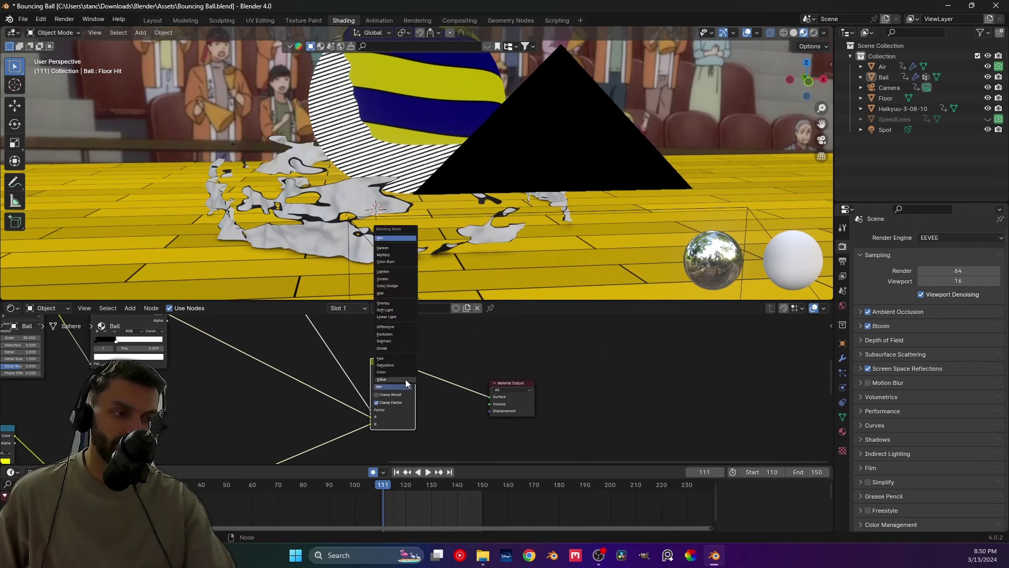
click(393, 255)
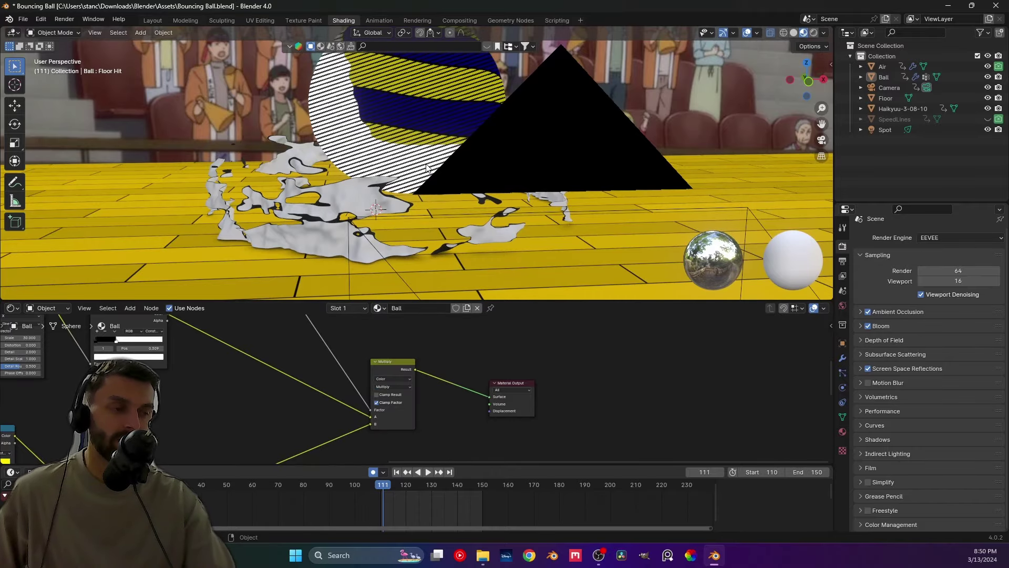
Move the A link to the Multiply node's B input and plug the small Multiply result into A.
middle_drag(427, 169, 388, 194)
middle_drag(376, 416, 396, 389)
drag(390, 390, 391, 396)
scroll(322, 401, down, 2)
middle_drag(277, 389, 267, 333)
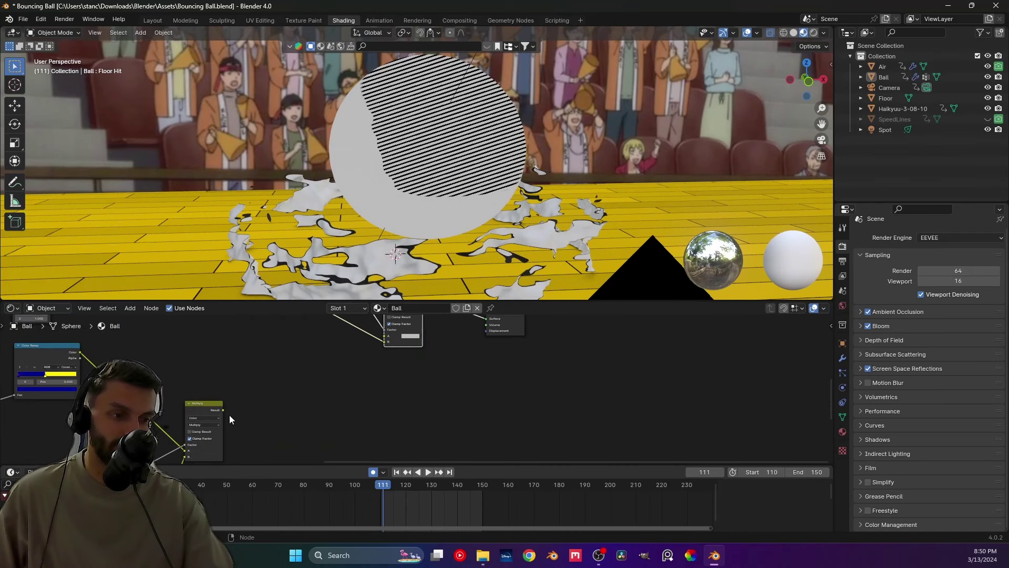
drag(223, 409, 385, 371)
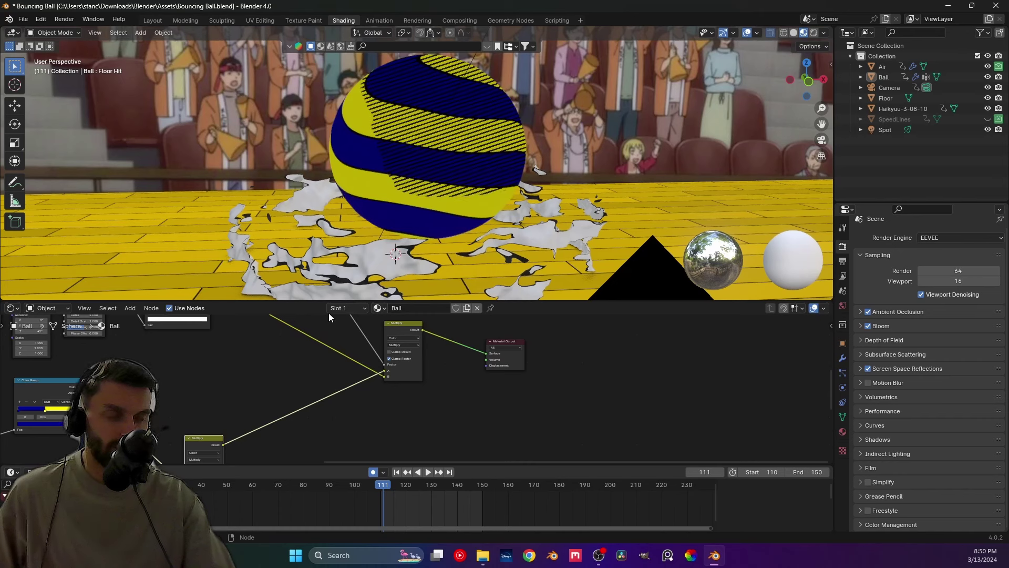
middle_drag(309, 338, 319, 400)
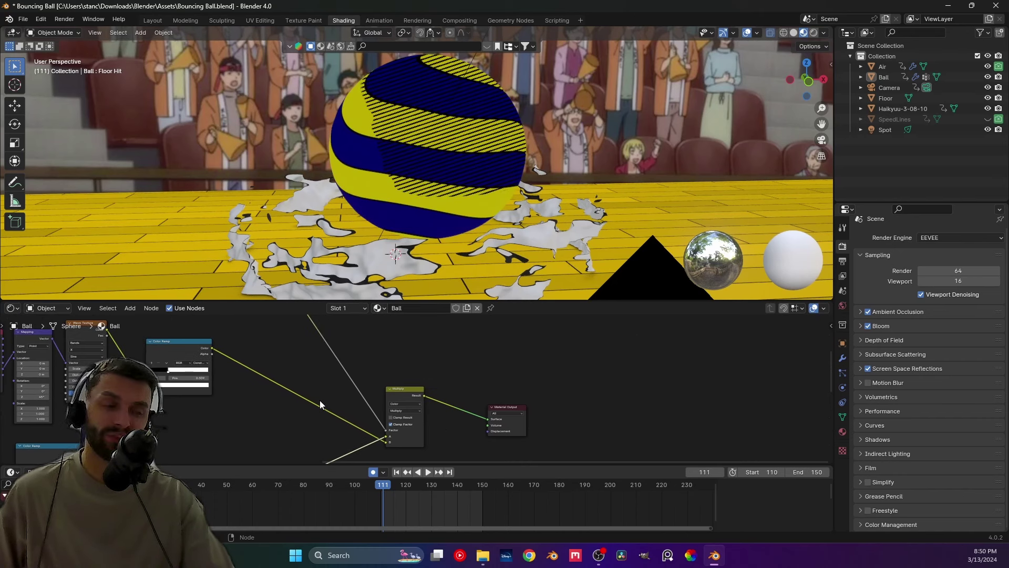
scroll(320, 404, down, 4)
middle_drag(243, 448, 167, 434)
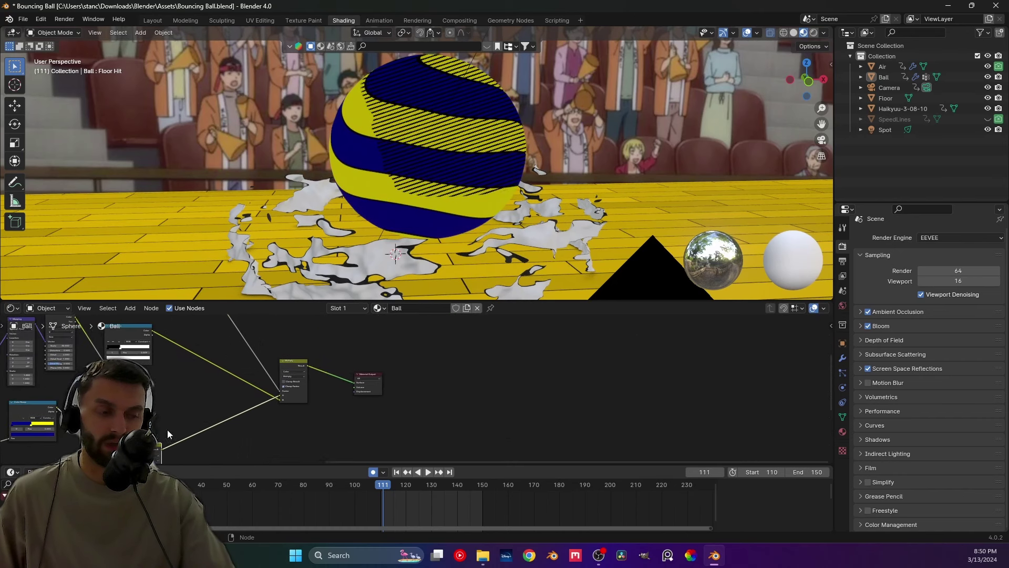
middle_drag(294, 384, 353, 418)
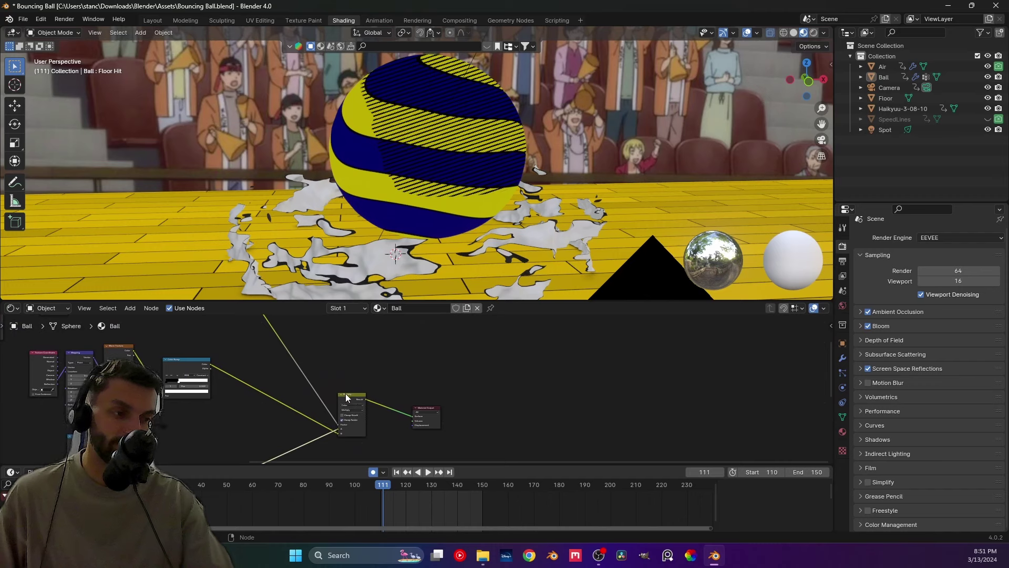
drag(346, 397, 347, 411)
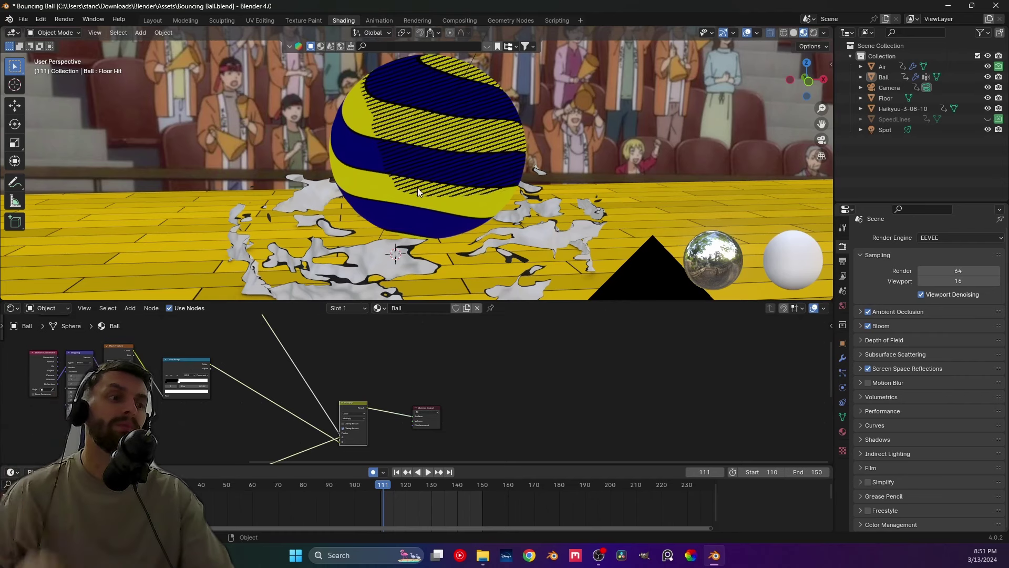
Preview the upper Color Ramp, sliding its white stop to 0.323 and the black stop past it.
middle_drag(240, 318, 378, 365)
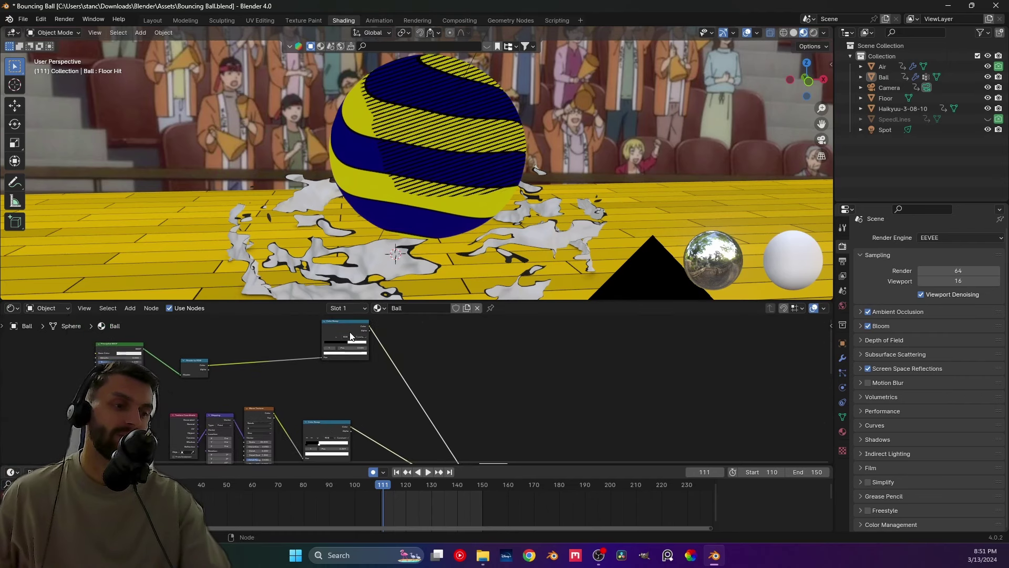
ctrl+shift+click(342, 347)
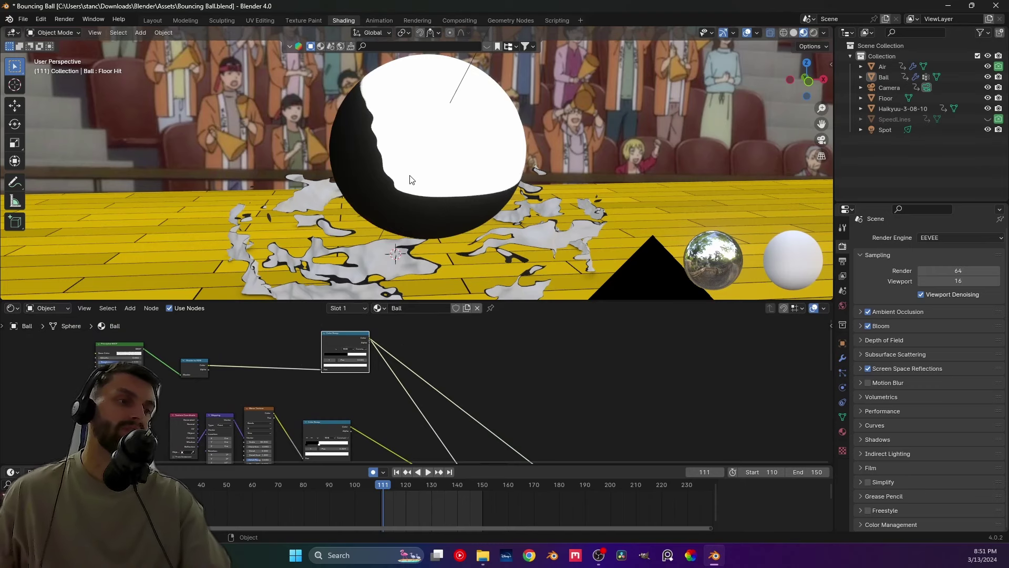
scroll(350, 352, up, 3)
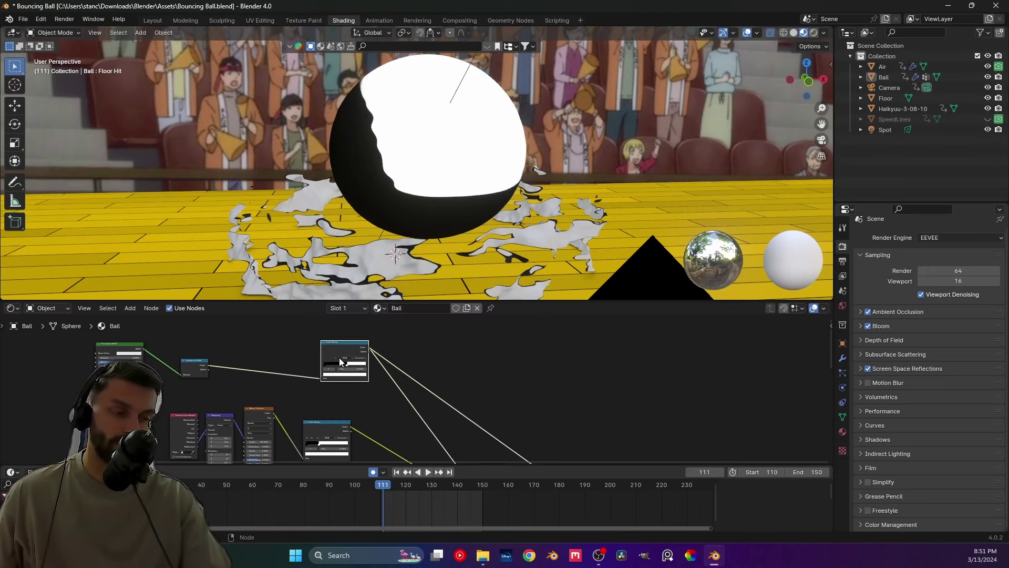
middle_drag(330, 374, 403, 388)
scroll(404, 388, up, 2)
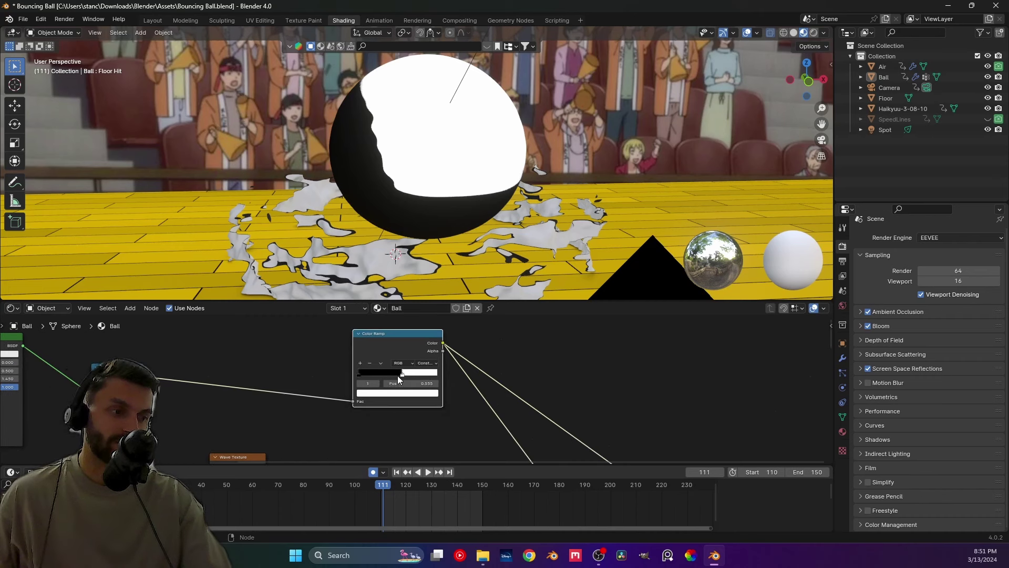
mouse_move(402, 375)
mouse_down()
mouse_move(371, 375)
mouse_move(412, 373)
mouse_up()
middle_drag(560, 427, 449, 358)
Preview the Multiply result on the ball and widen its yellow bands.
scroll(478, 395, down, 1)
middle_drag(477, 395, 398, 316)
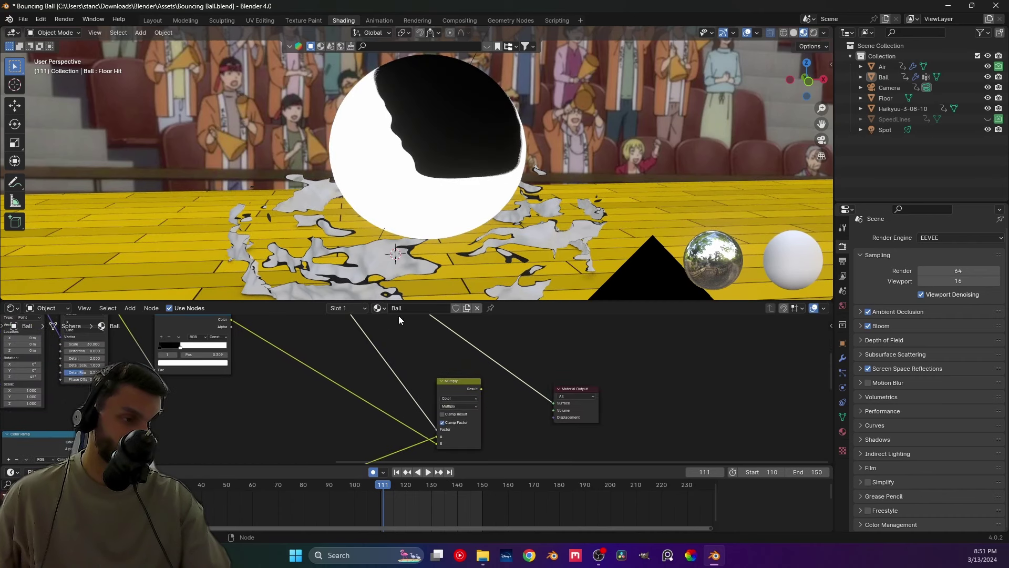
ctrl+shift+click(472, 380)
middle_drag(336, 315, 479, 351)
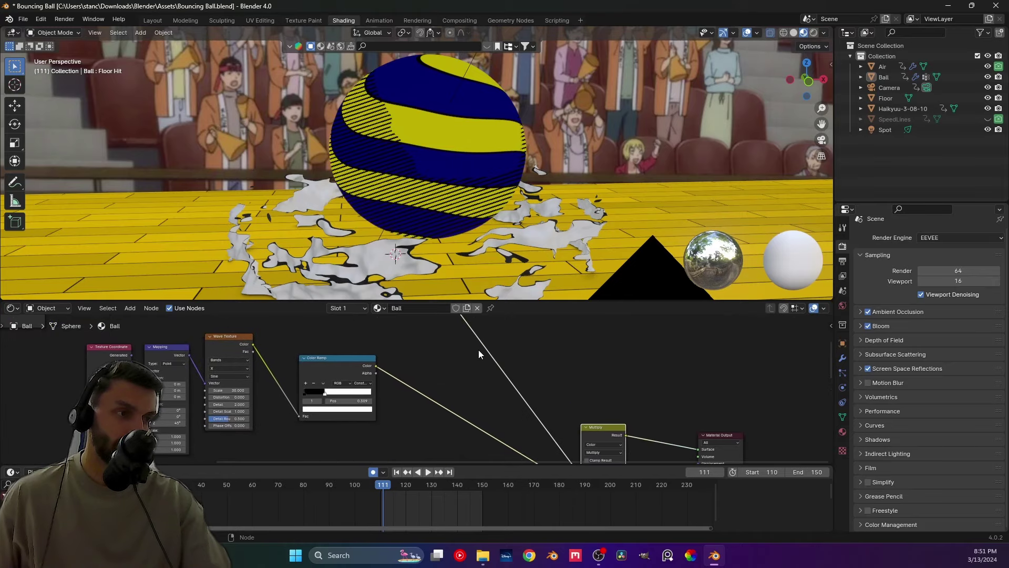
middle_drag(452, 167, 404, 220)
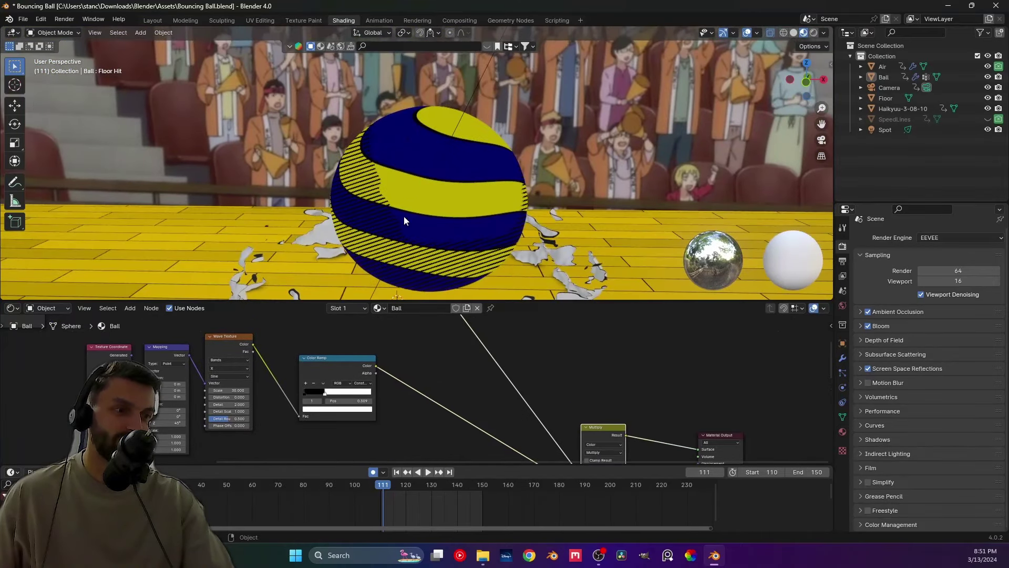
middle_drag(410, 367, 421, 409)
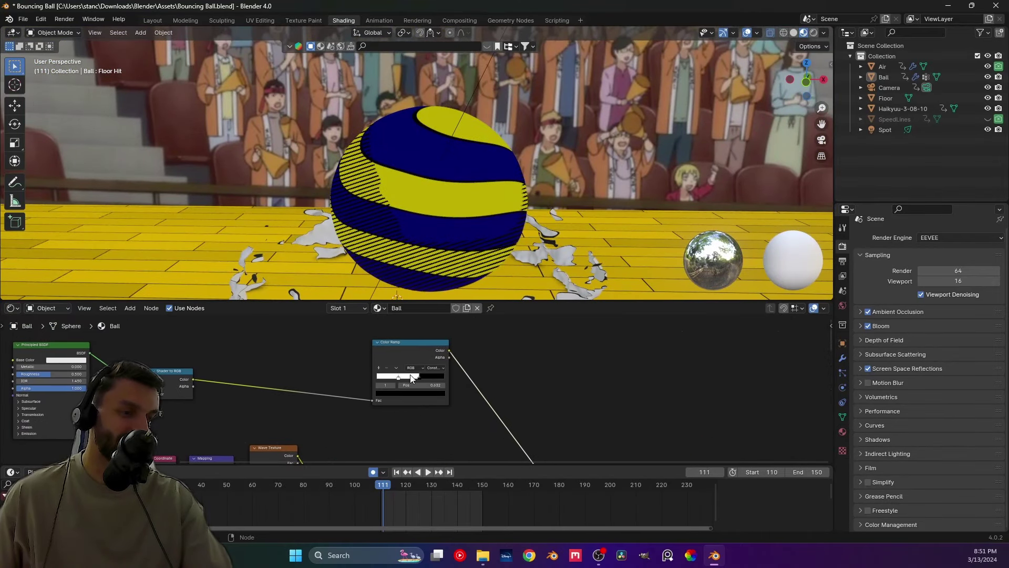
drag(419, 378, 406, 376)
Switch to the camera view and bring up the Output Properties.
key(KP_0)
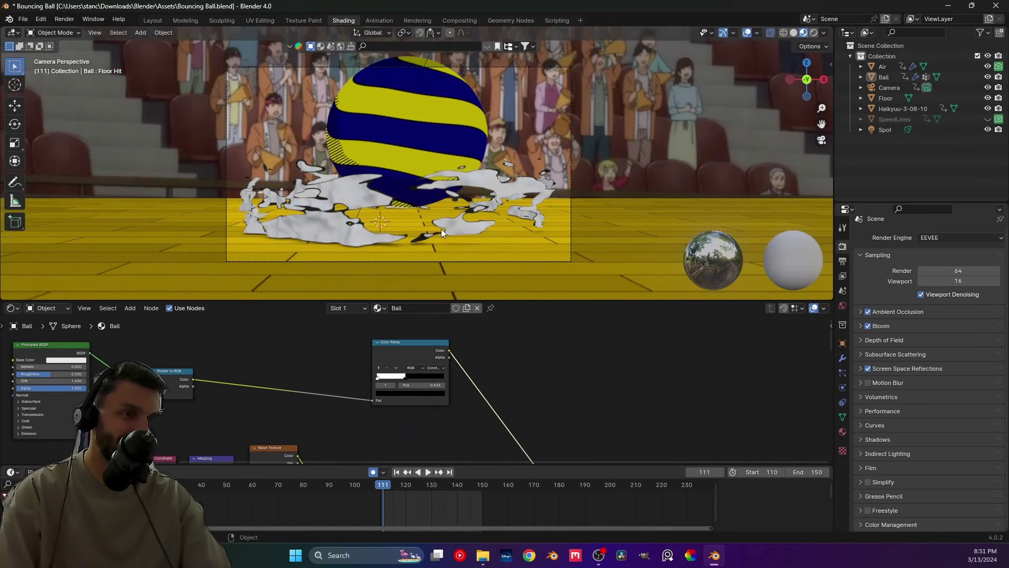
scroll(442, 233, up, 4)
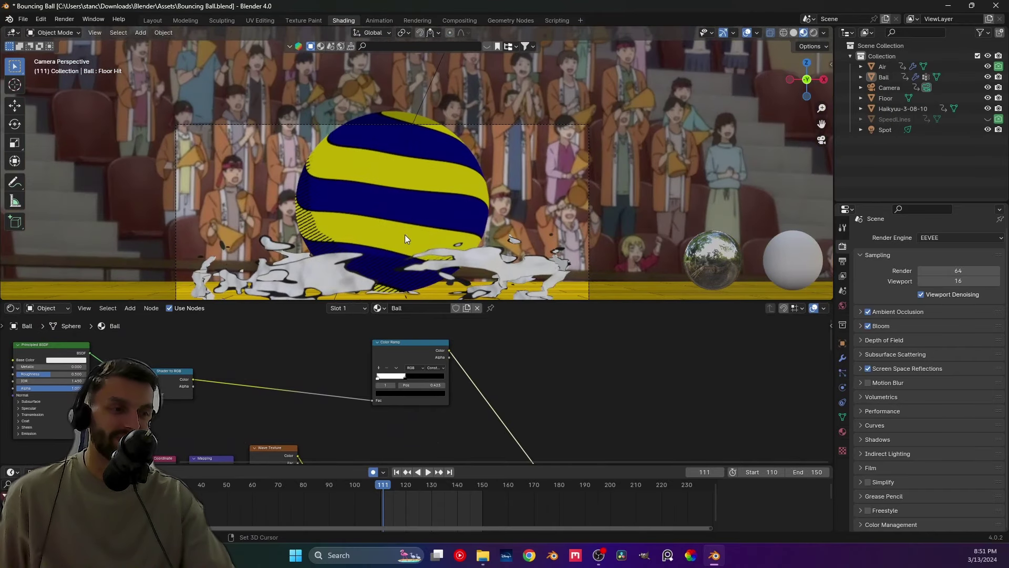
click(843, 261)
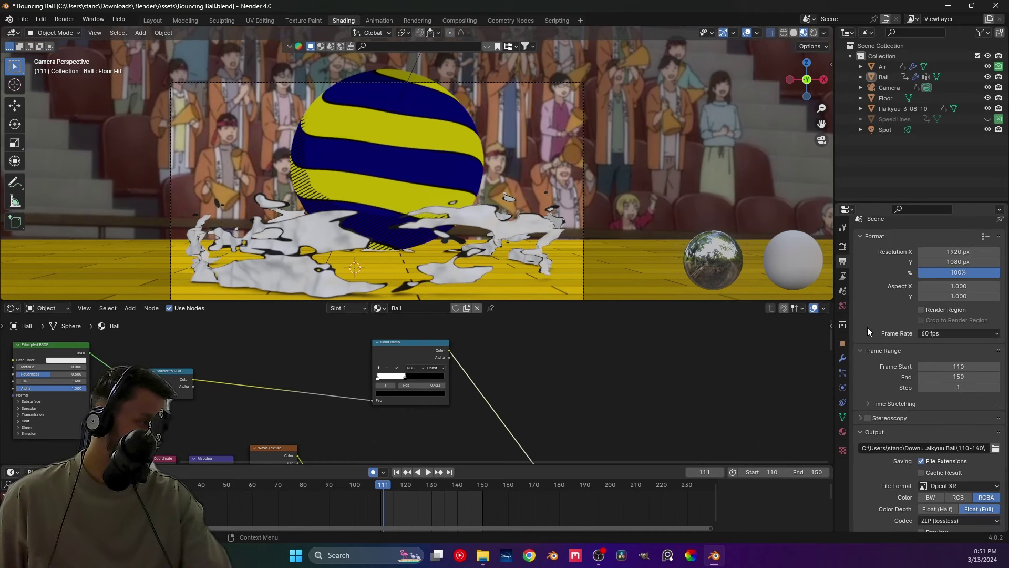
Set the frame range to start at 1 and end at 240, then save the file.
click(937, 364)
text(1)
key(Return)
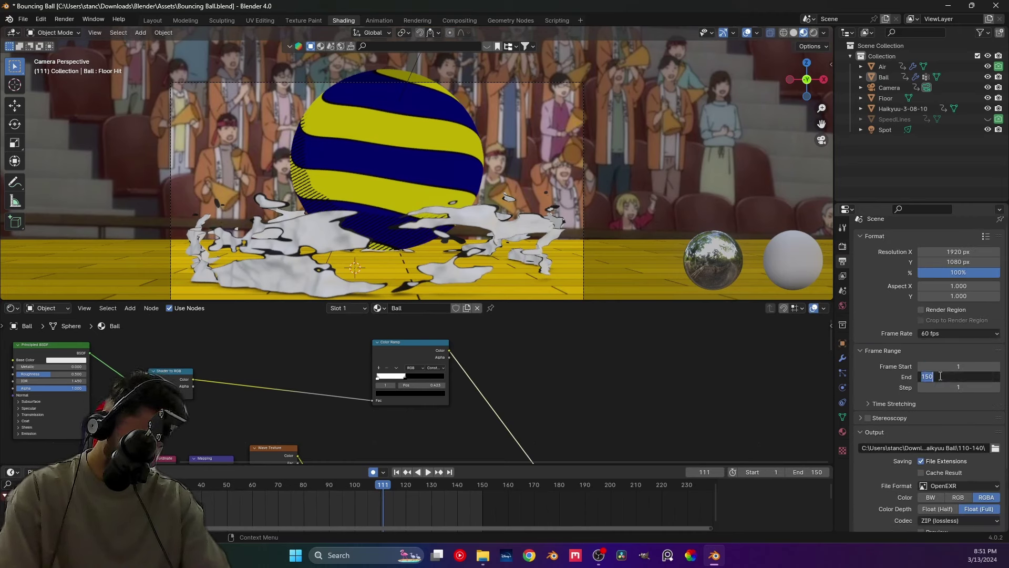
key(Return)
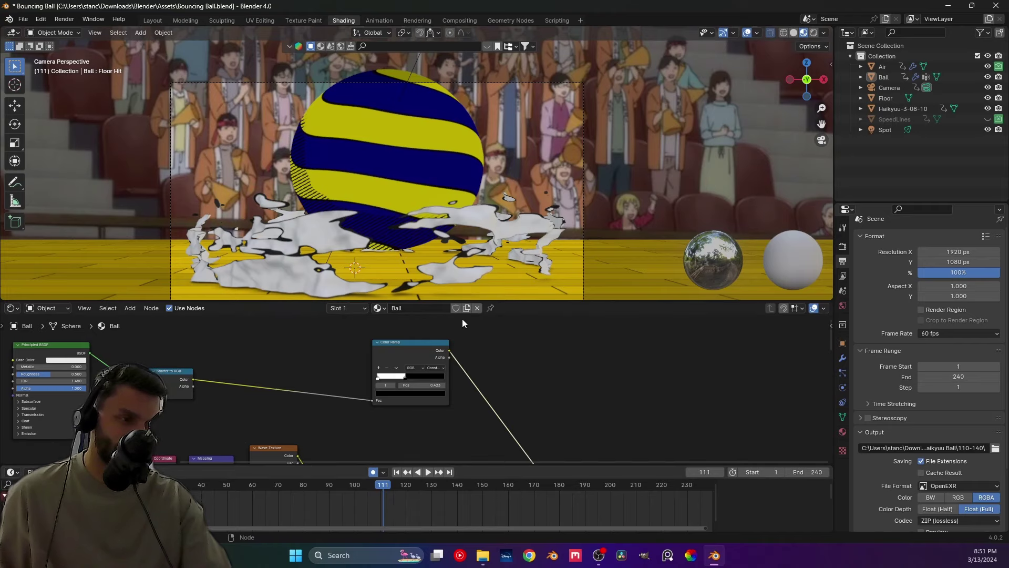
key(ctrl+s)
Play the animation back from frame 22 in camera view, then save again.
drag(378, 483, 155, 480)
scroll(362, 206, up, 1)
scroll(363, 207, down, 5)
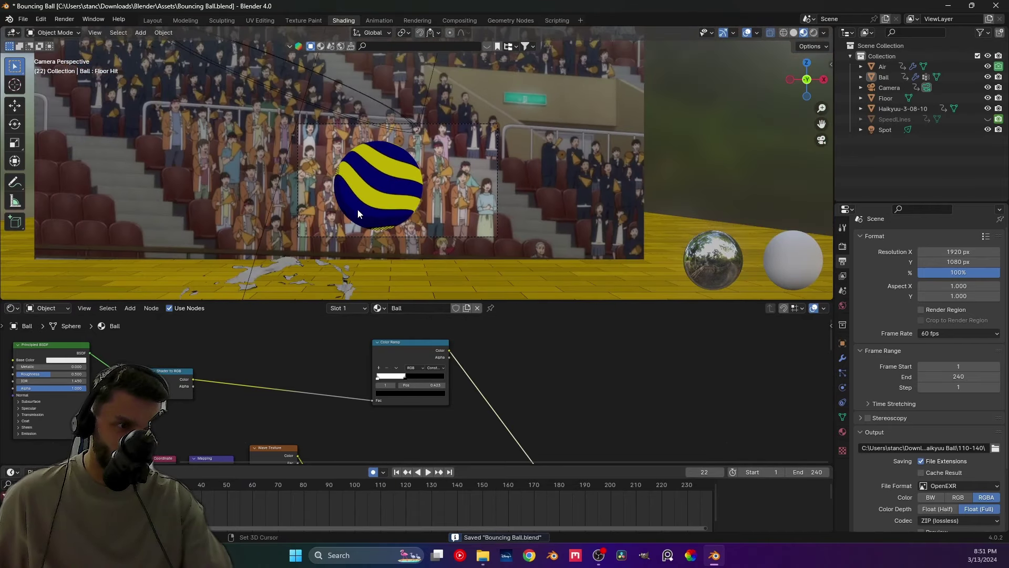
shift+middle_drag(356, 218, 446, 160)
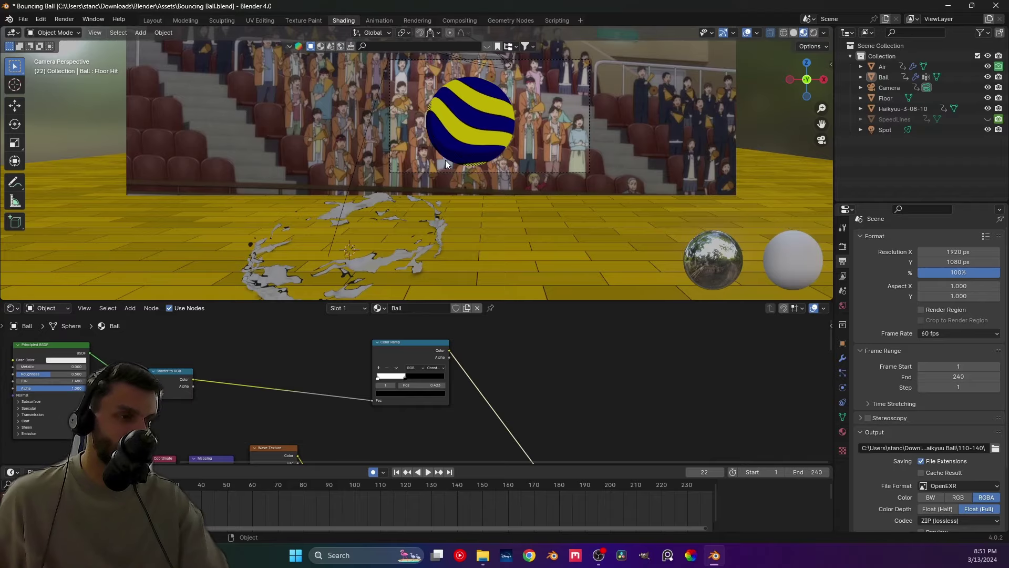
key(space)
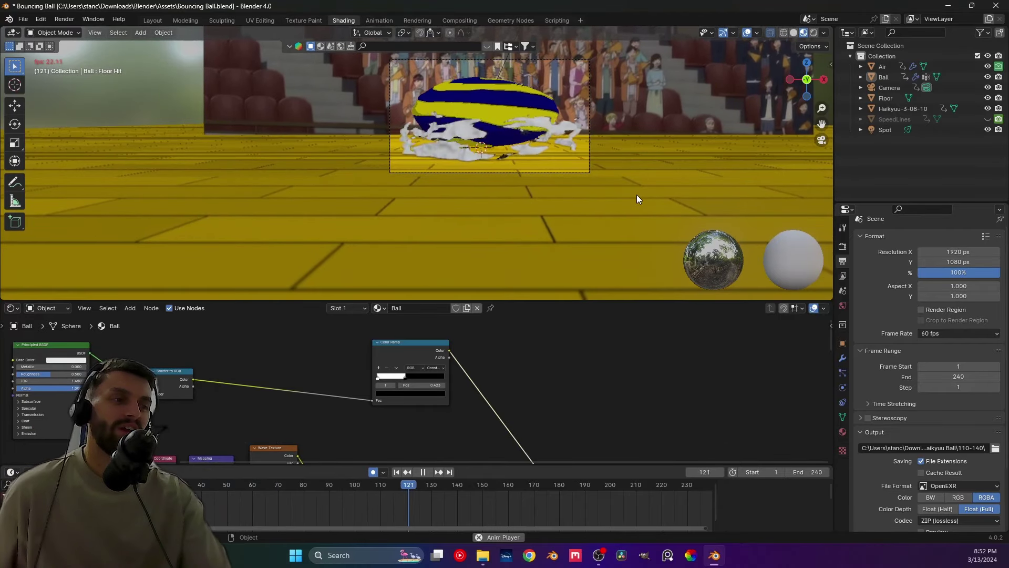
key(space)
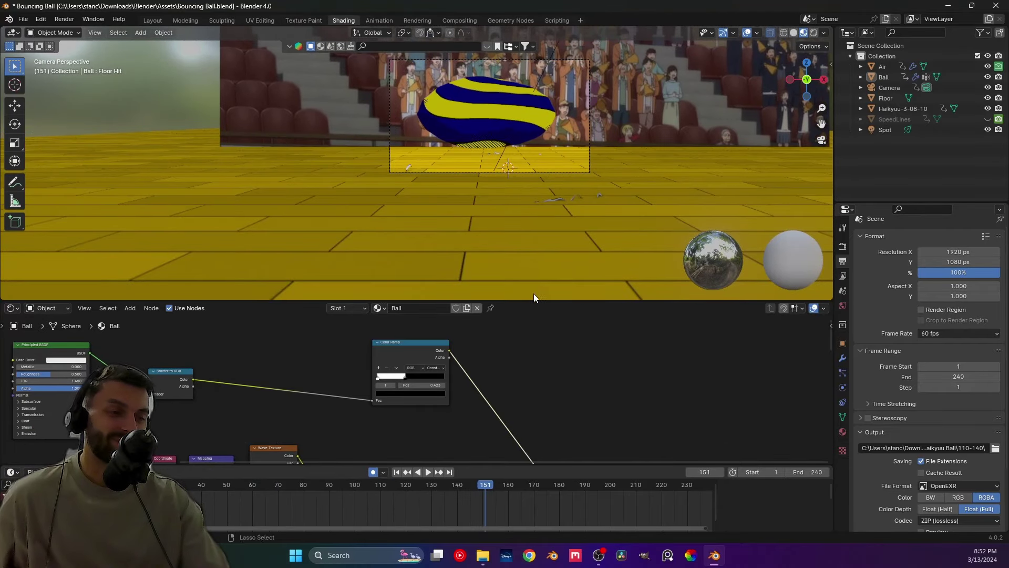
key(ctrl+s)
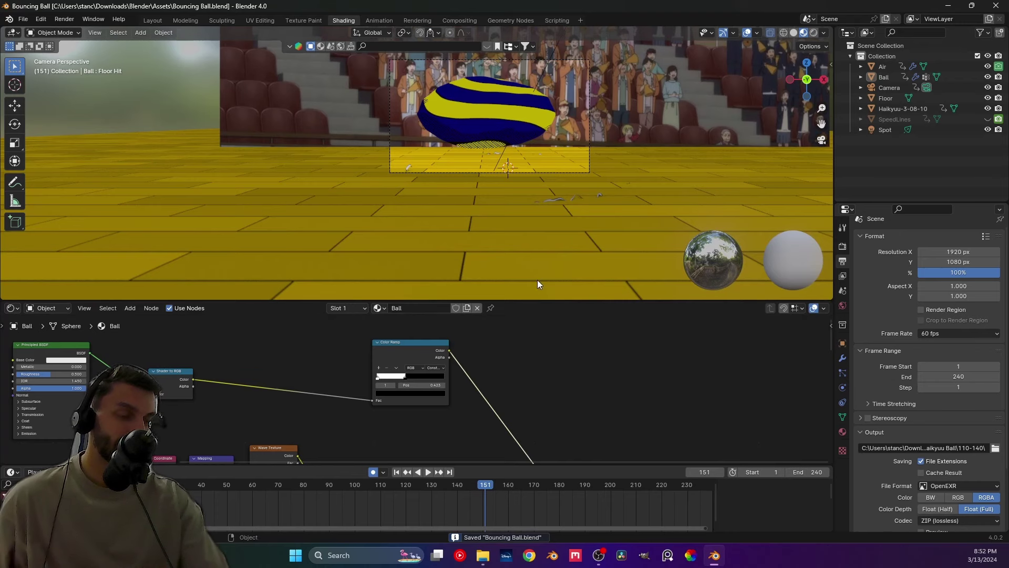
Go to frame 110 and select the white Air splash to show its material nodes.
drag(418, 487, 380, 487)
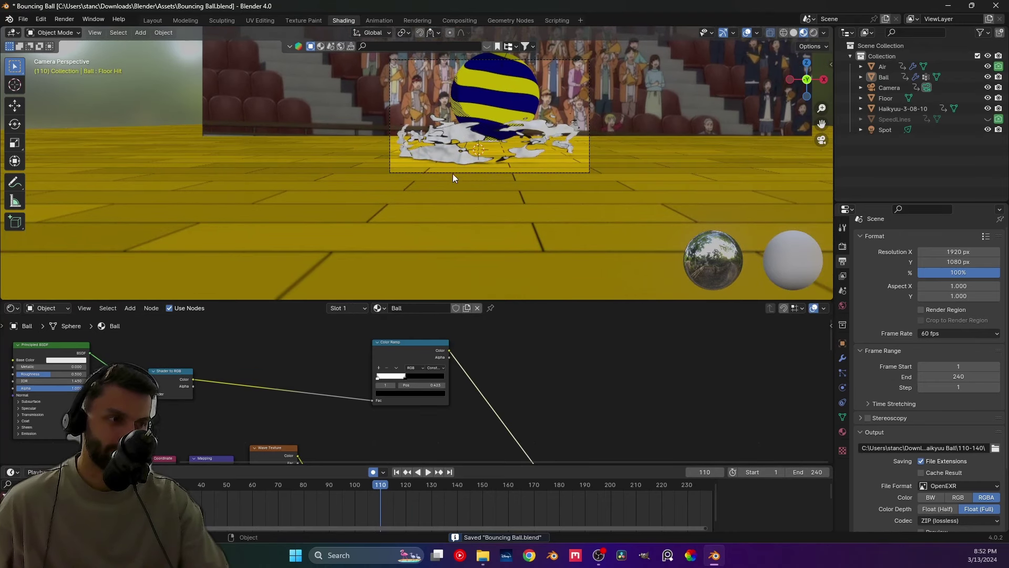
click(454, 155)
middle_drag(453, 404, 250, 356)
Cut the link into the Air material's Base Color input and bring up the add-node menu.
scroll(385, 372, up, 1)
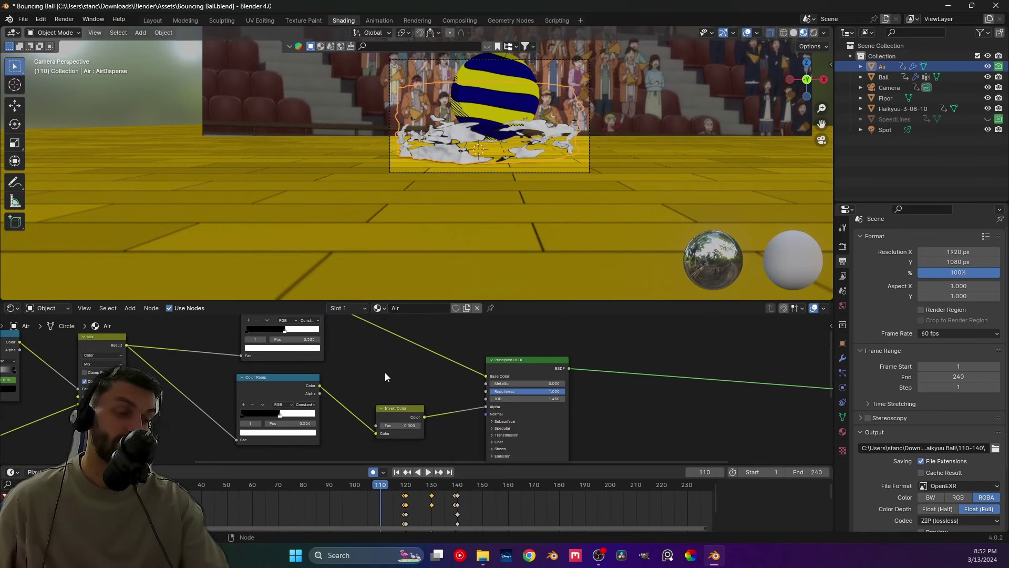
scroll(384, 372, down, 2)
scroll(384, 373, up, 1)
scroll(384, 373, down, 4)
middle_drag(590, 422, 419, 390)
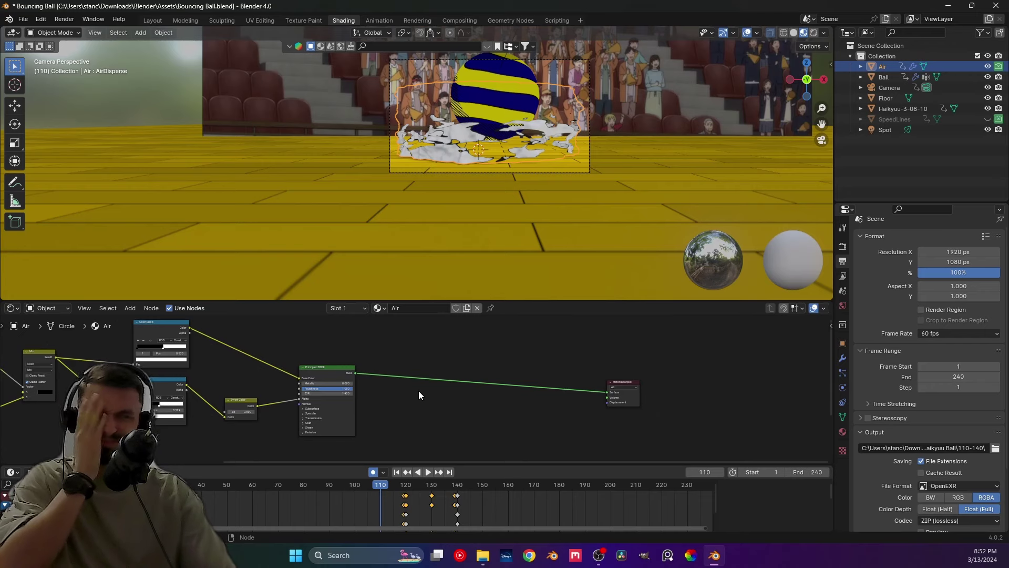
scroll(418, 390, up, 1)
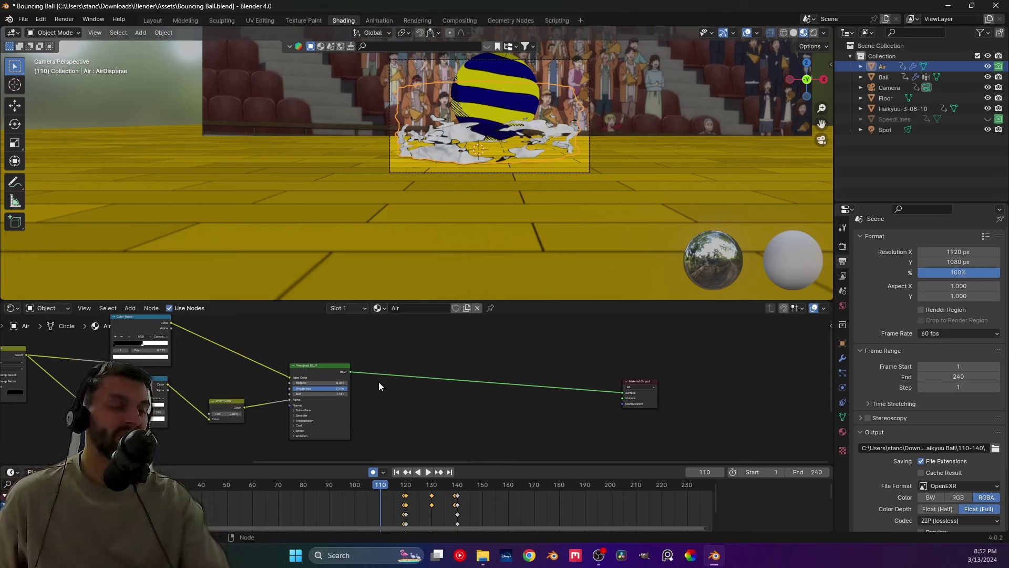
middle_drag(378, 382, 402, 380)
ctrl+right_drag(334, 330, 337, 332)
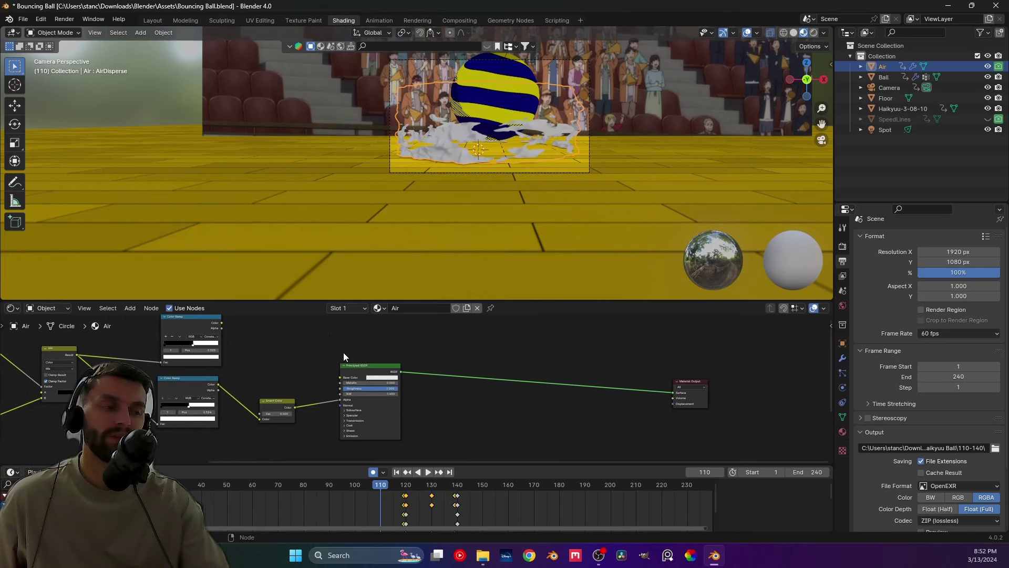
middle_drag(462, 387, 386, 387)
key(shift+a)
Add a Shader to RGB node between the Principled BSDF and Material Output.
click(378, 390)
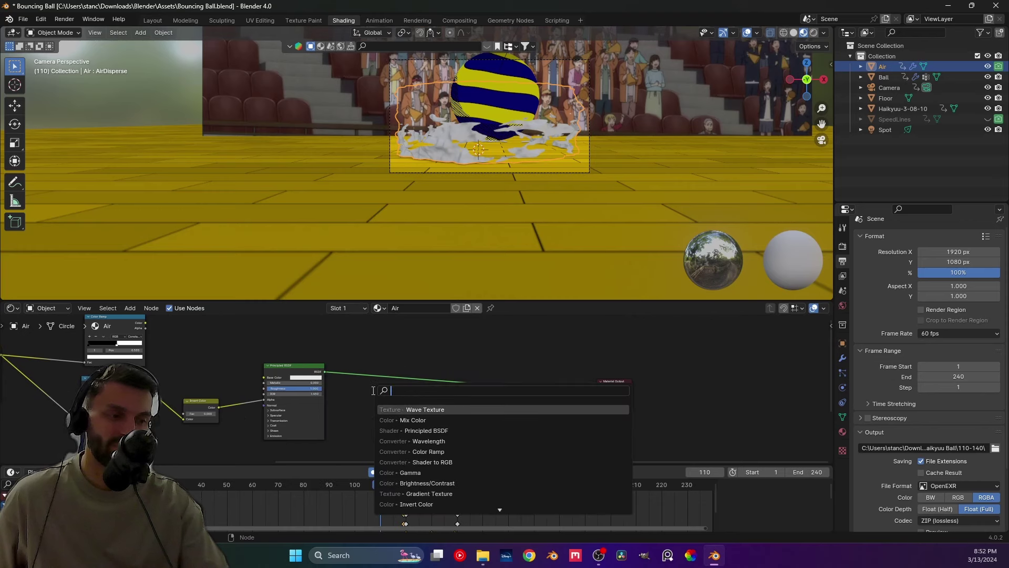
text(shader)
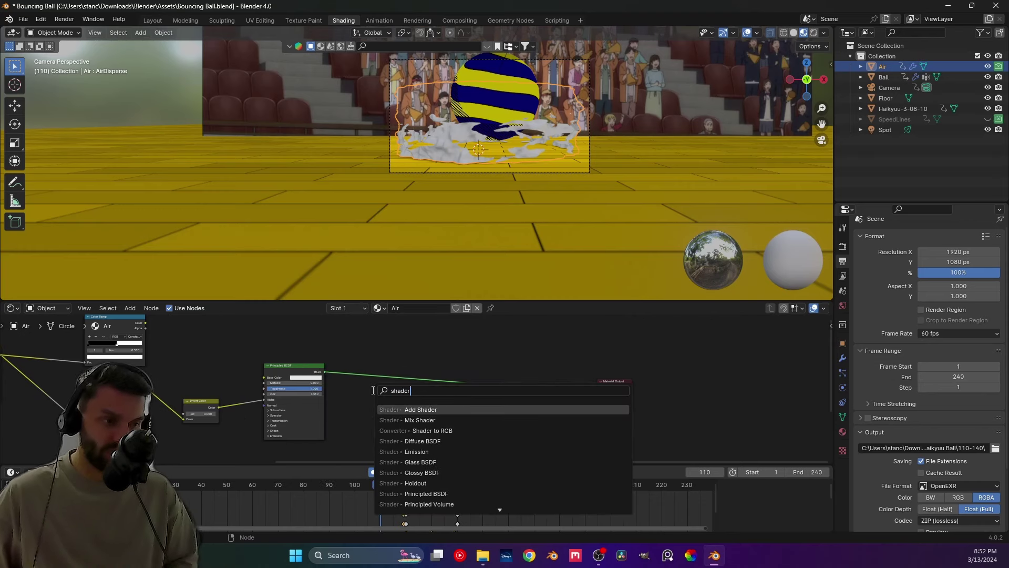
key(Down)
key(Down)
key(Return)
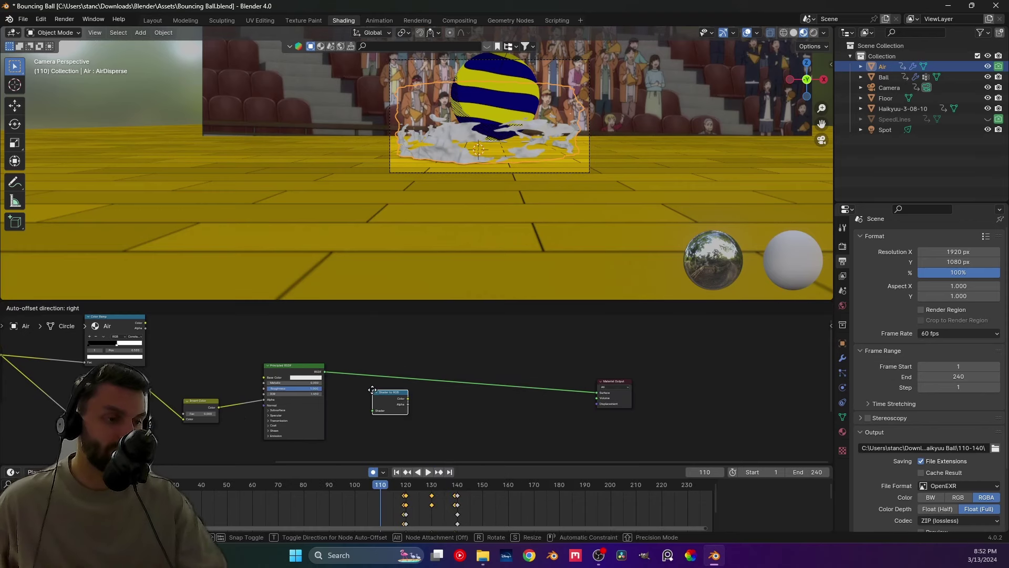
click(366, 372)
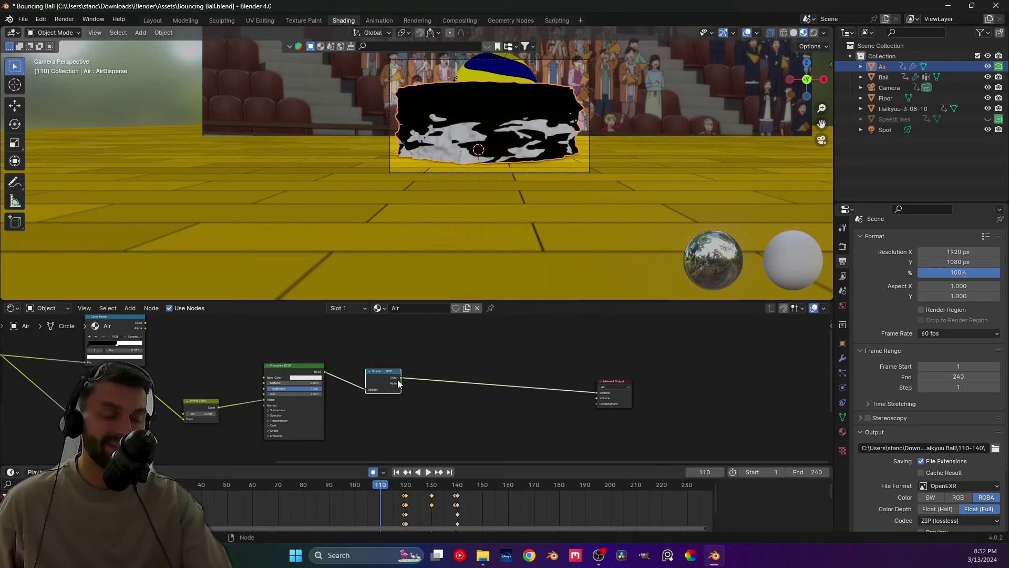
key(g)
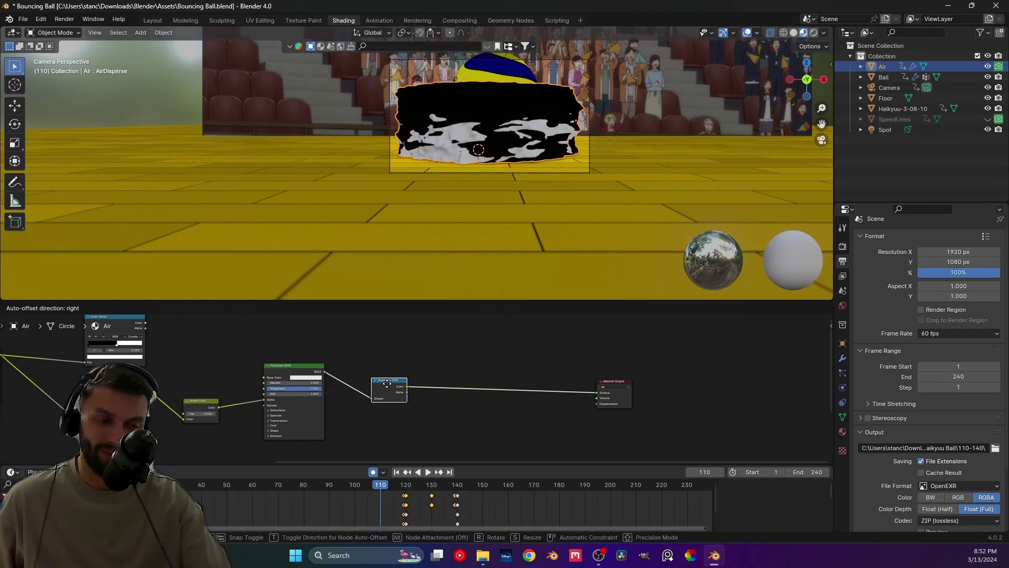
click(387, 387)
Rearrange the Principled BSDF and Shader to RGB nodes, abandoning a new link from Alpha.
middle_drag(388, 385, 568, 365)
middle_drag(501, 385, 324, 435)
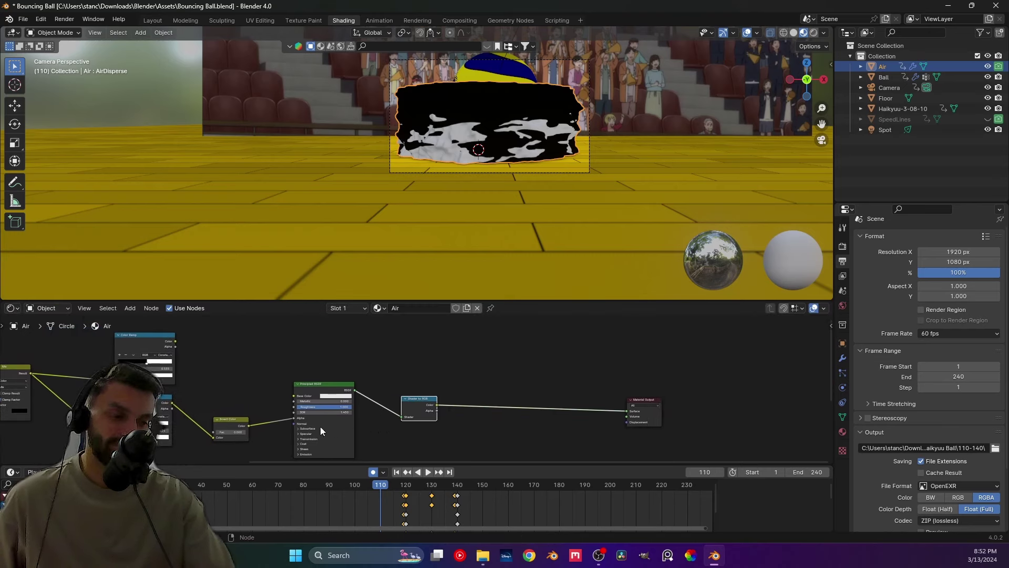
mouse_move(322, 386)
mouse_down()
mouse_move(274, 389)
mouse_move(306, 395)
mouse_up()
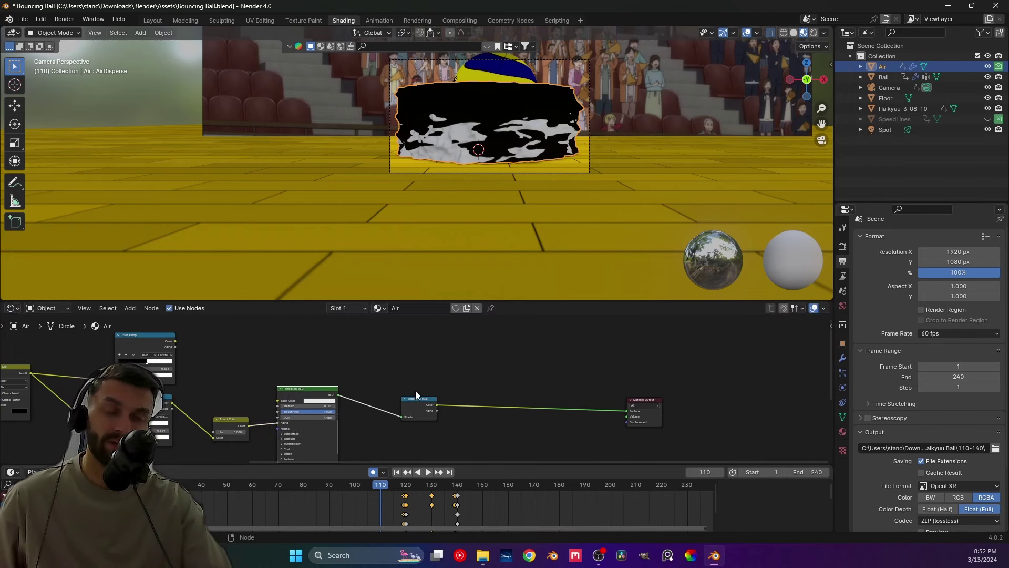
drag(416, 398, 388, 400)
middle_drag(449, 407, 426, 359)
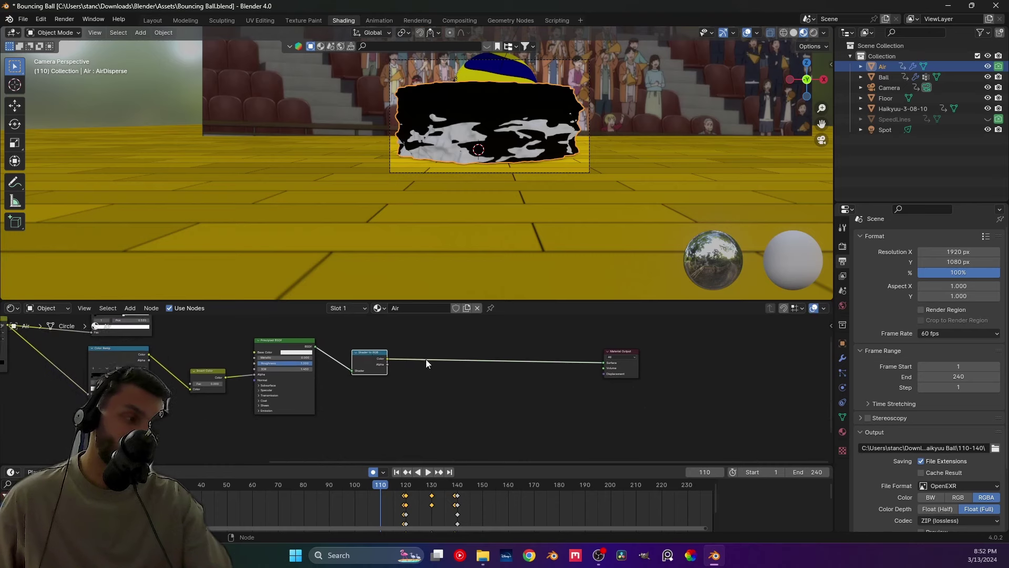
scroll(424, 375, up, 2)
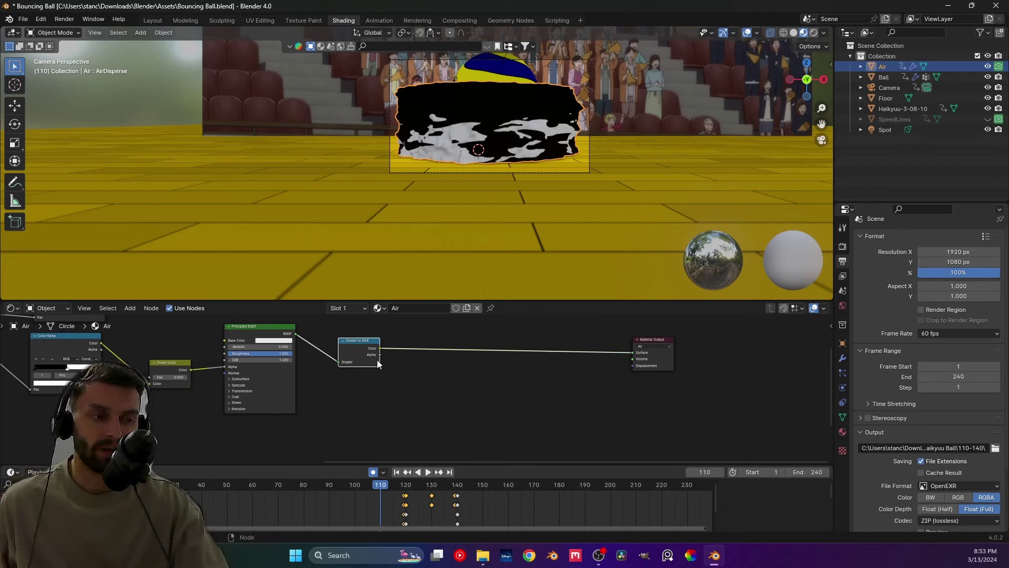
drag(378, 355, 441, 389)
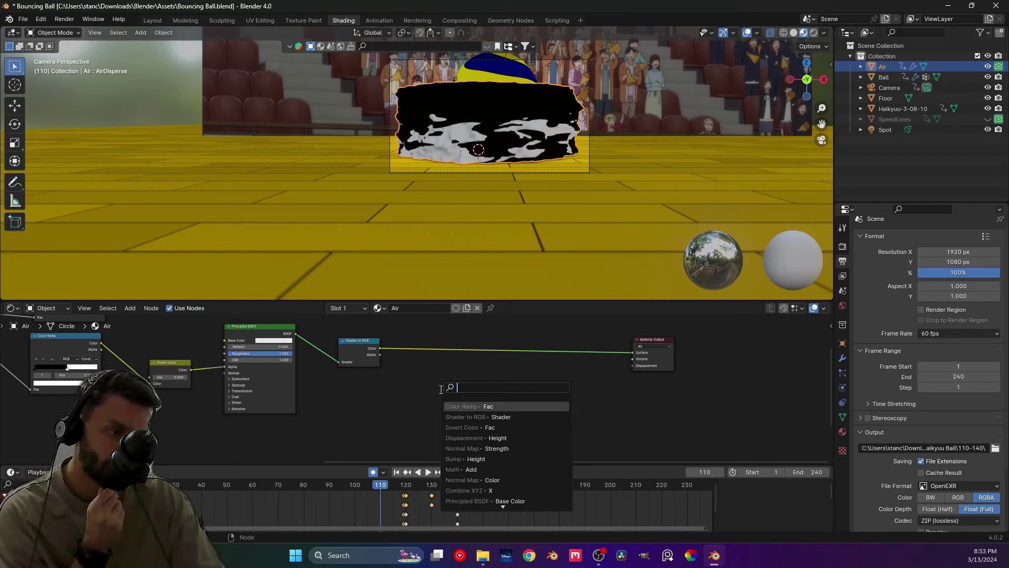
key(Escape)
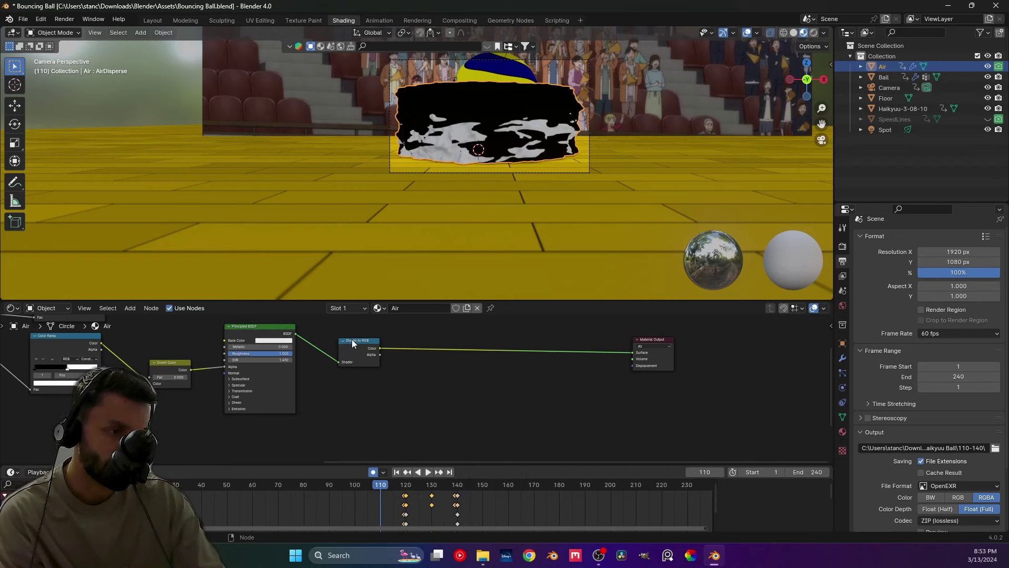
Try the Air material's Blend Mode as Alpha Clip, Alpha Blend and Opaque, keeping Alpha Hashed.
click(842, 432)
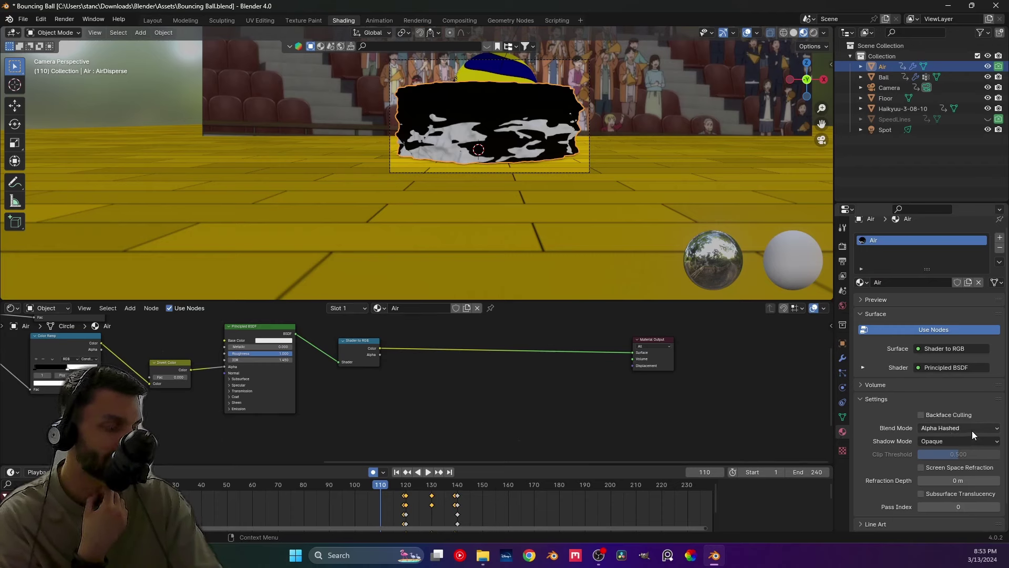
click(970, 428)
click(969, 443)
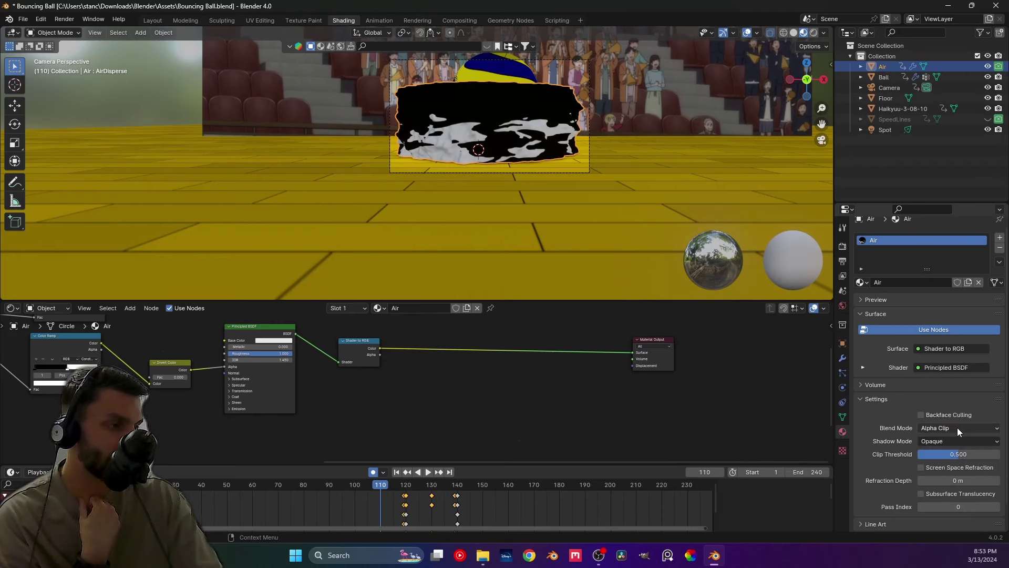
click(957, 427)
click(951, 468)
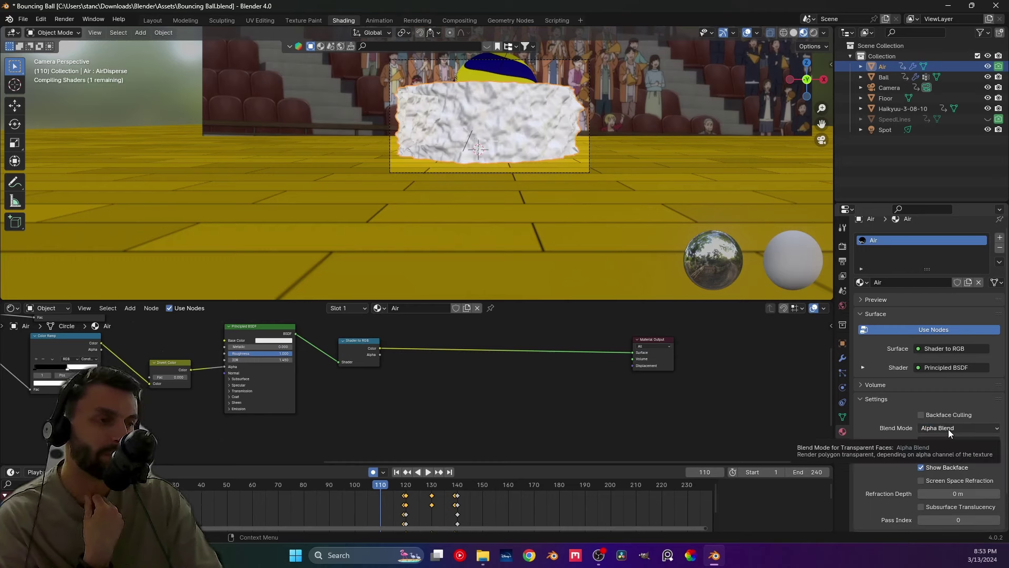
click(948, 429)
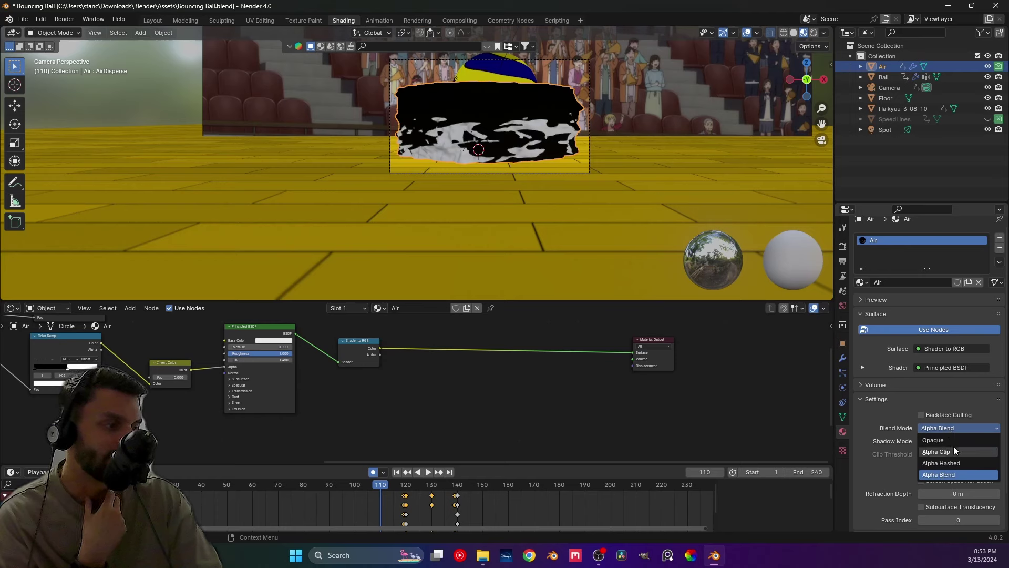
click(953, 442)
click(953, 430)
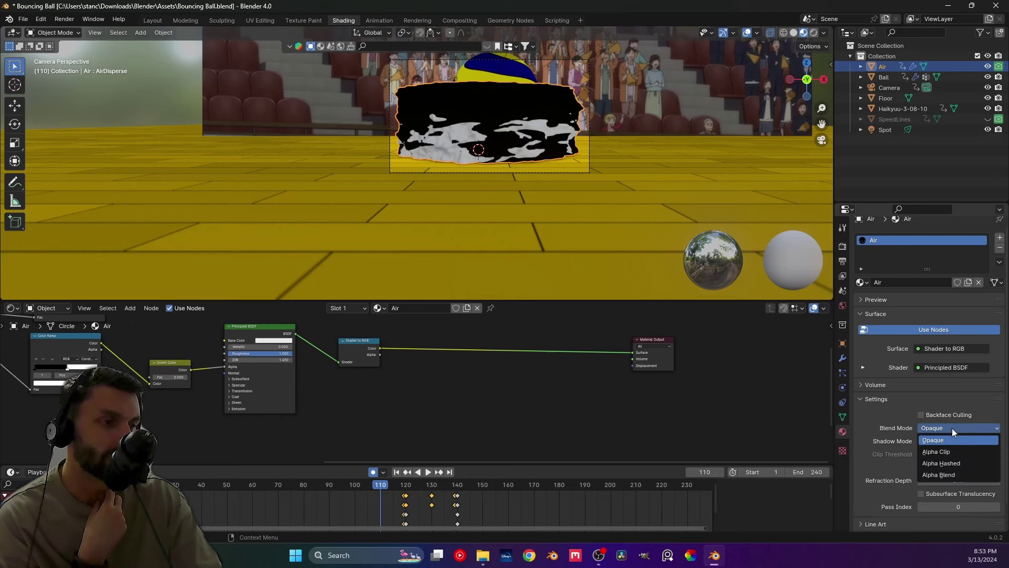
click(951, 461)
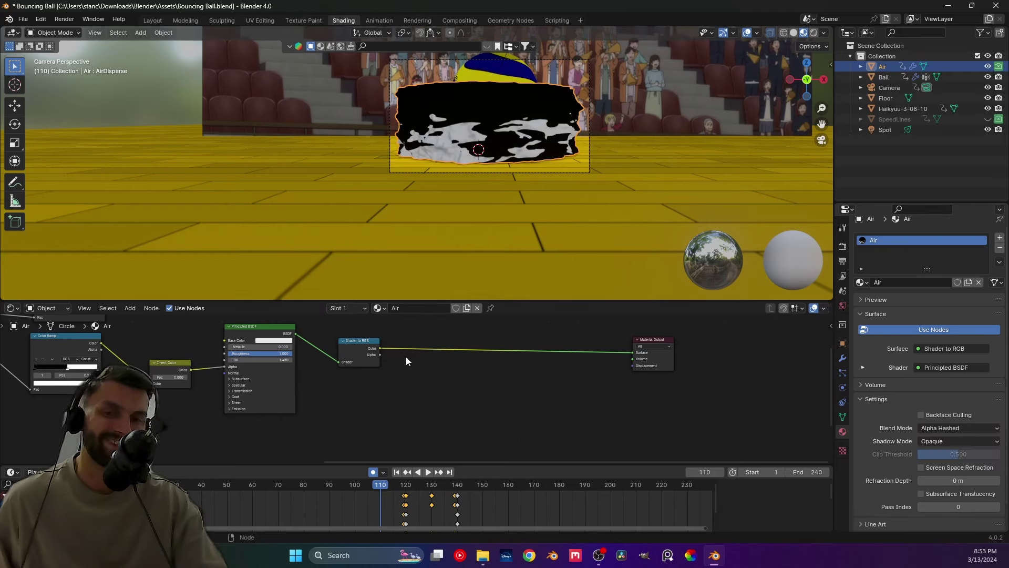
middle_drag(433, 355, 338, 380)
drag(255, 369, 257, 373)
Insert a Constant Color Ramp after Shader to RGB, white stop at about 0.305.
key(shift+a)
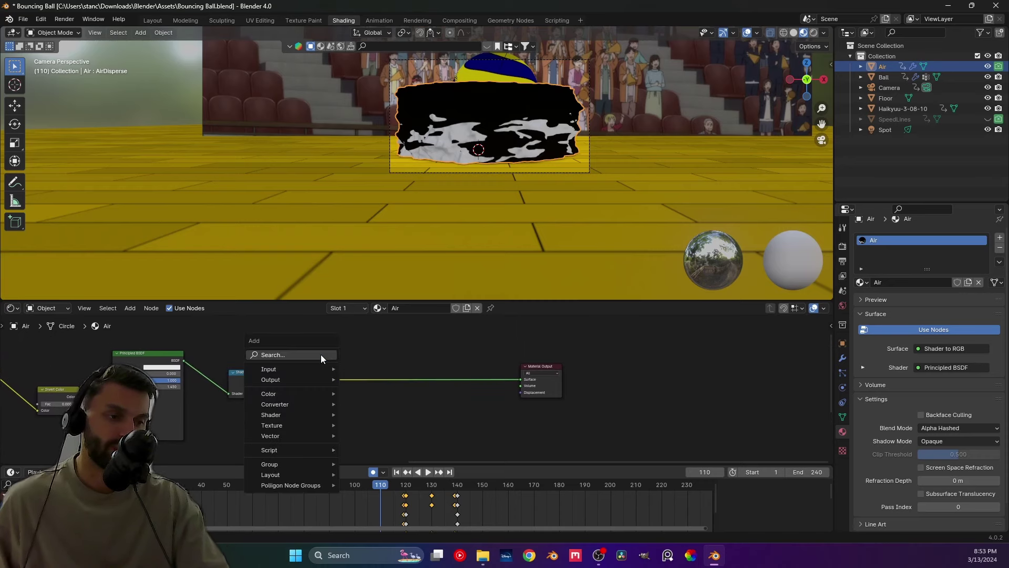
text(color)
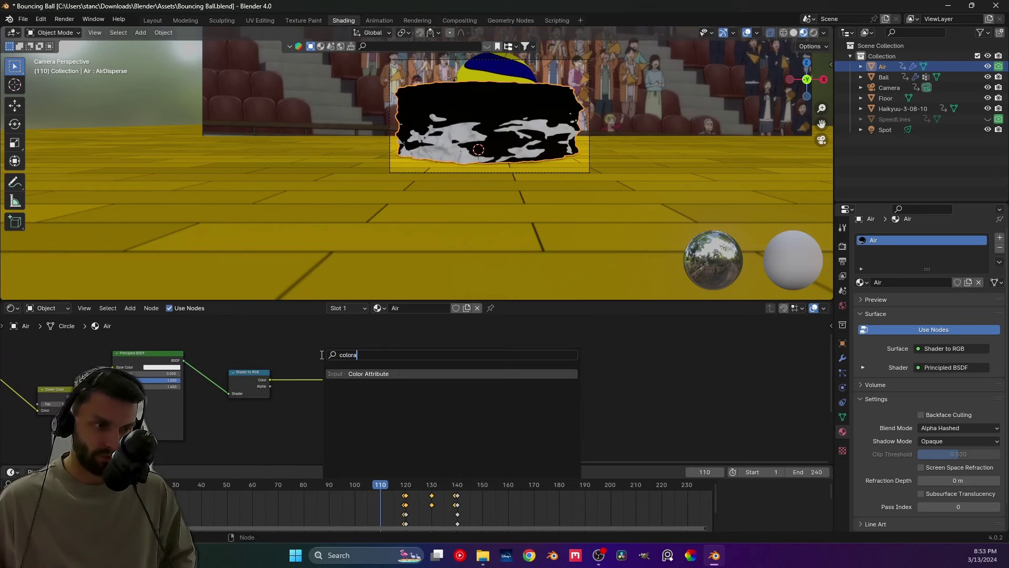
text( a)
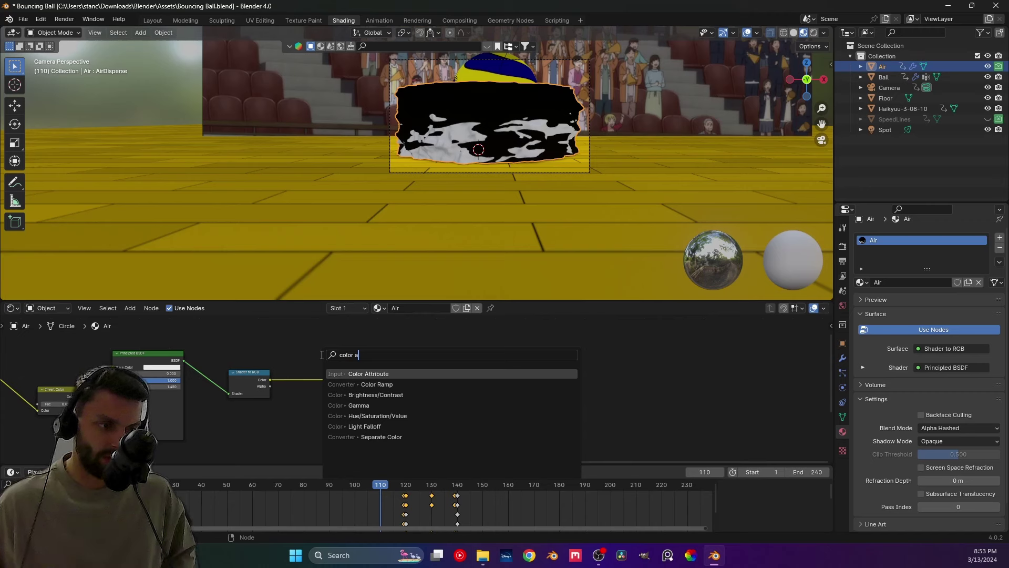
click(363, 384)
click(367, 381)
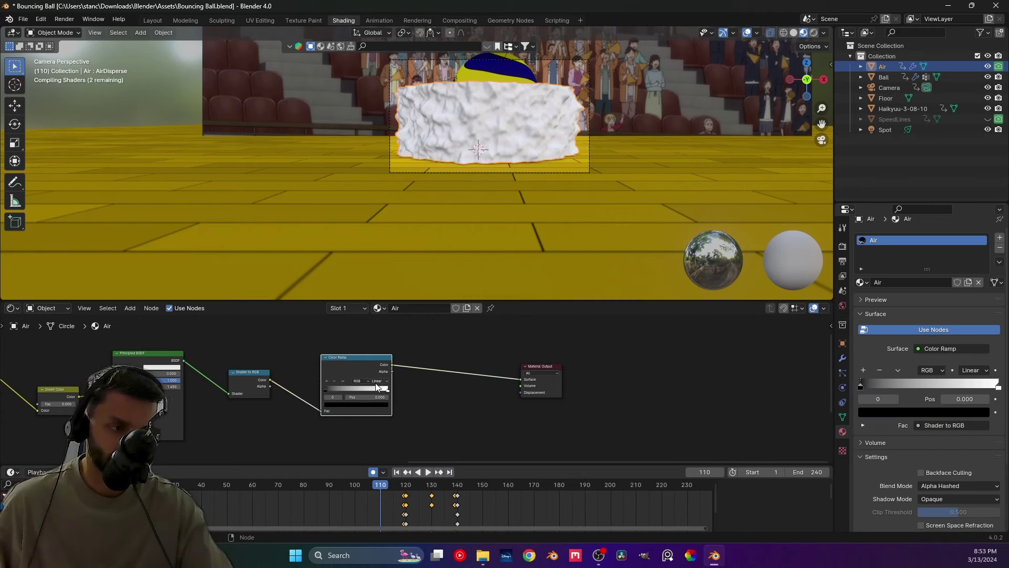
click(376, 382)
click(375, 411)
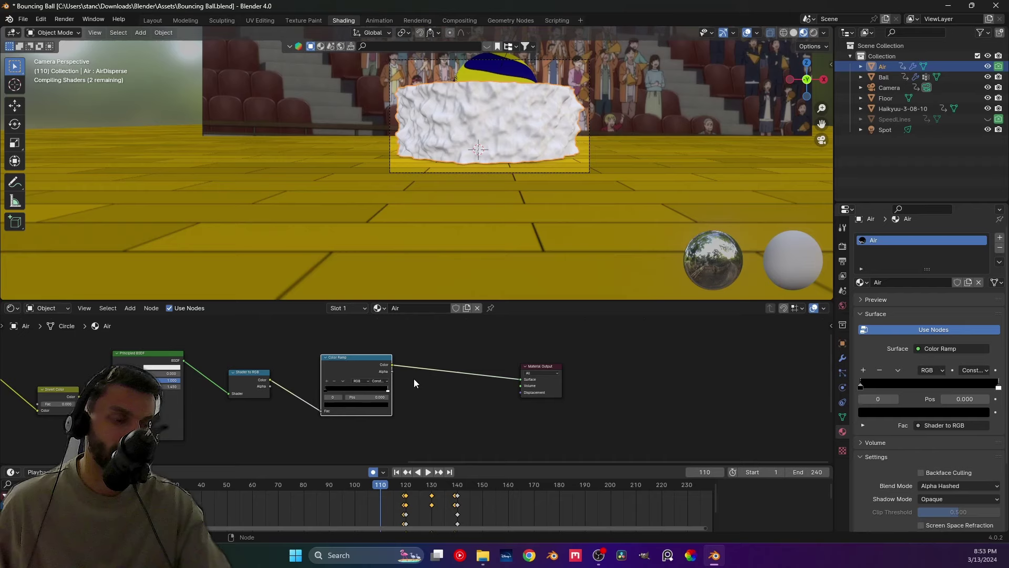
middle_drag(389, 388, 394, 394)
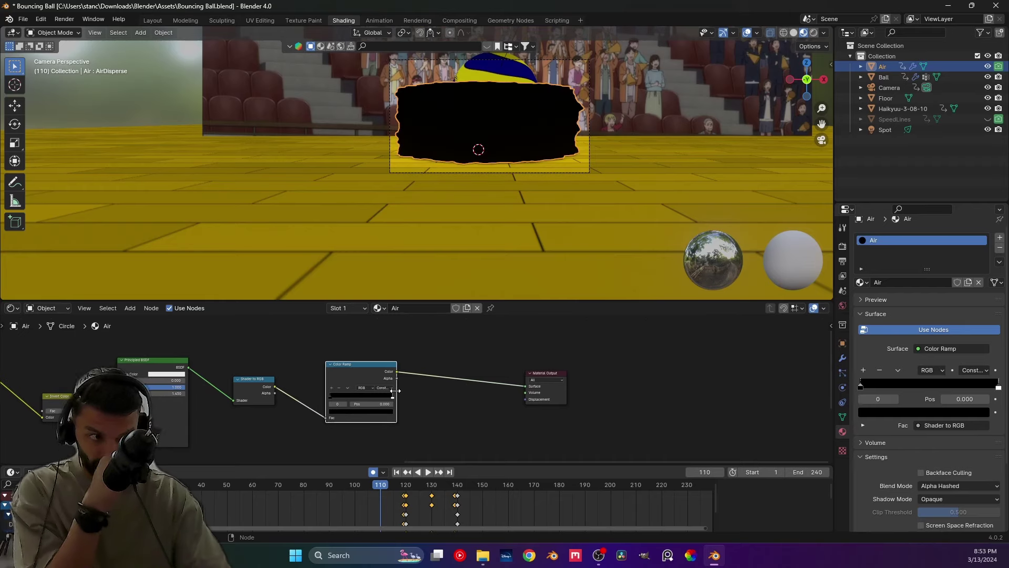
drag(393, 395, 361, 347)
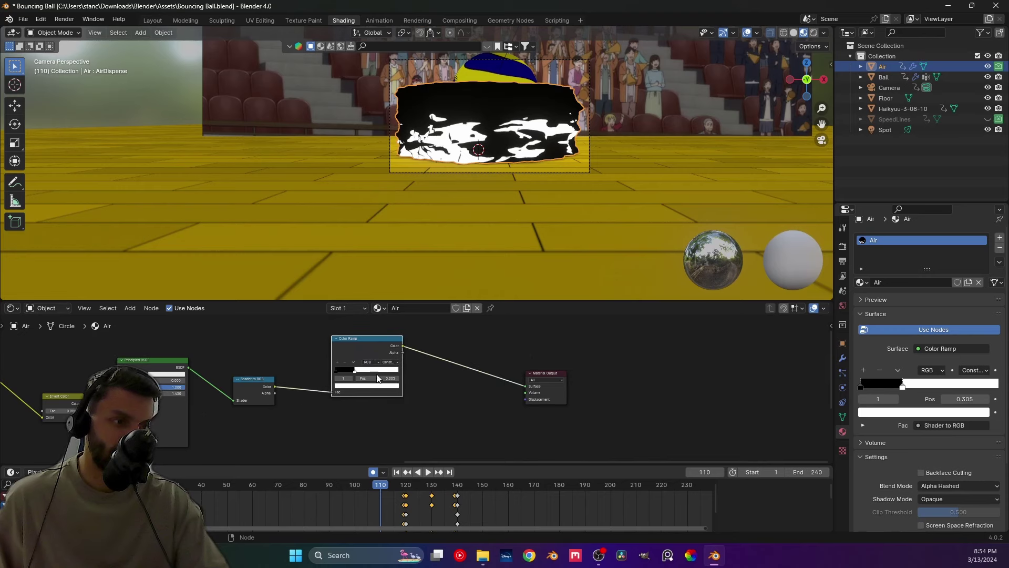
Rearrange the Shader to RGB, Color Ramp and Material Output nodes into a tidy chain.
middle_drag(412, 402, 427, 361)
drag(271, 340, 254, 352)
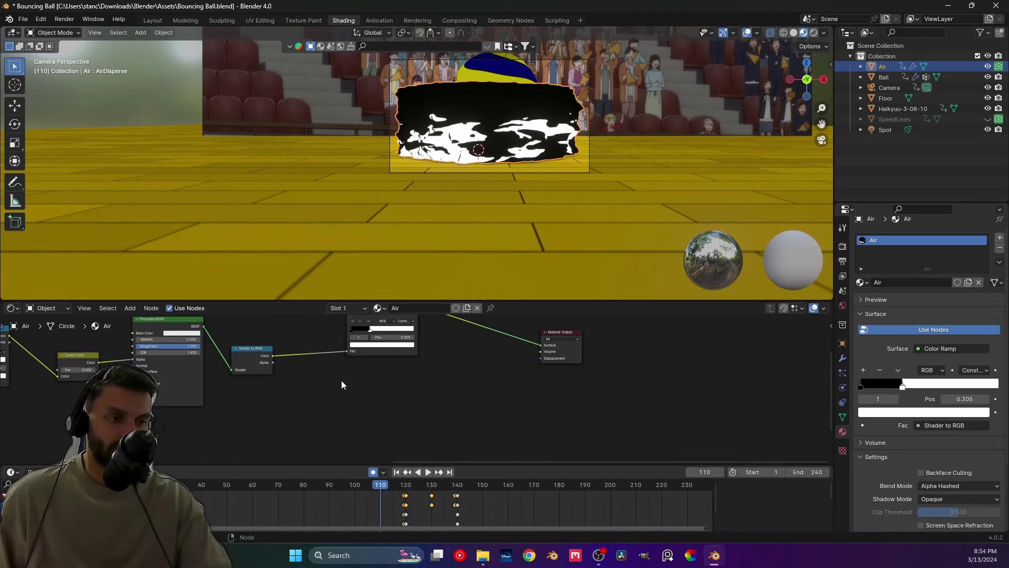
middle_drag(316, 368, 288, 400)
drag(335, 336, 328, 337)
click(363, 393)
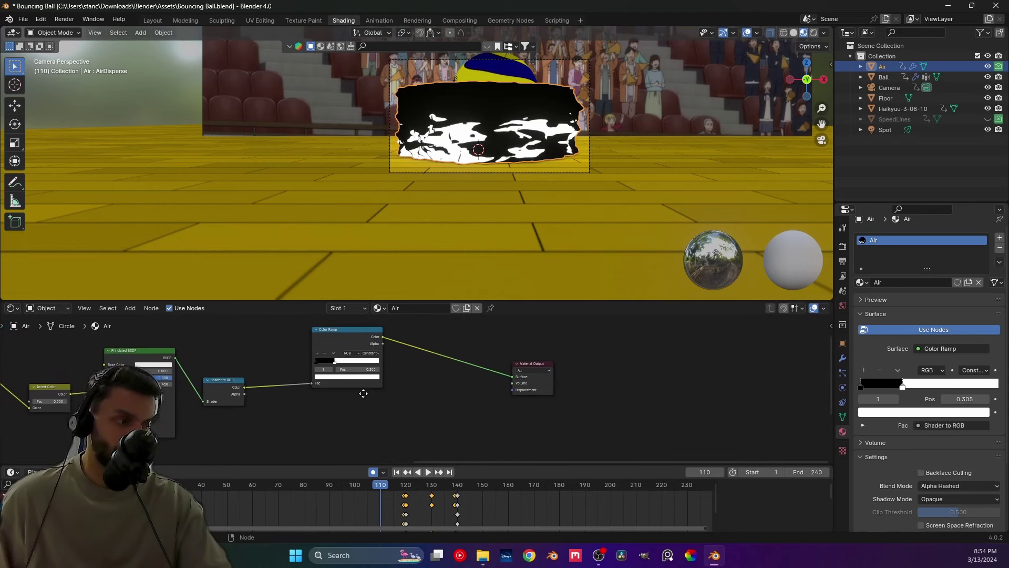
middle_drag(364, 393, 373, 384)
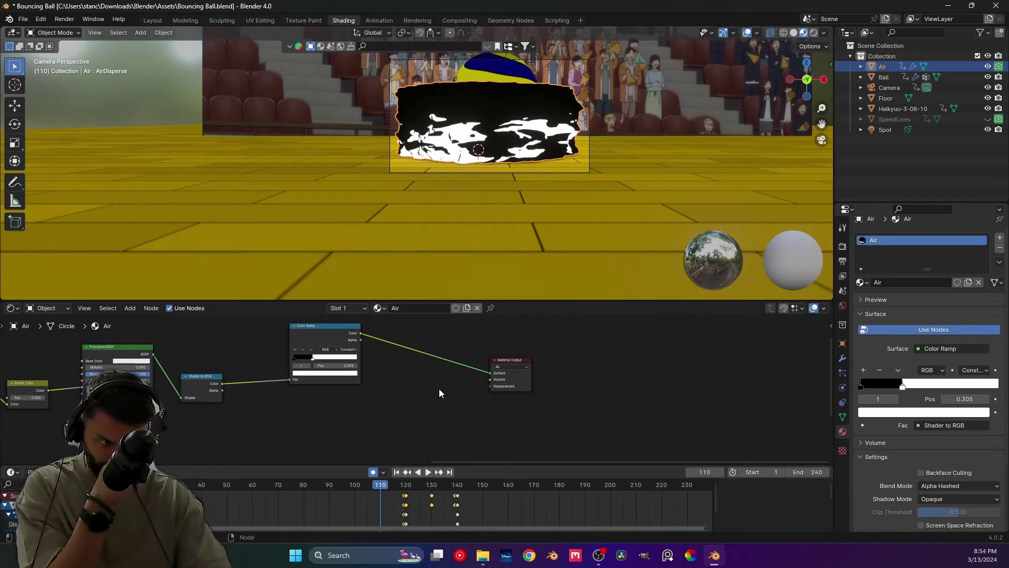
drag(512, 369, 609, 369)
middle_drag(451, 375, 463, 400)
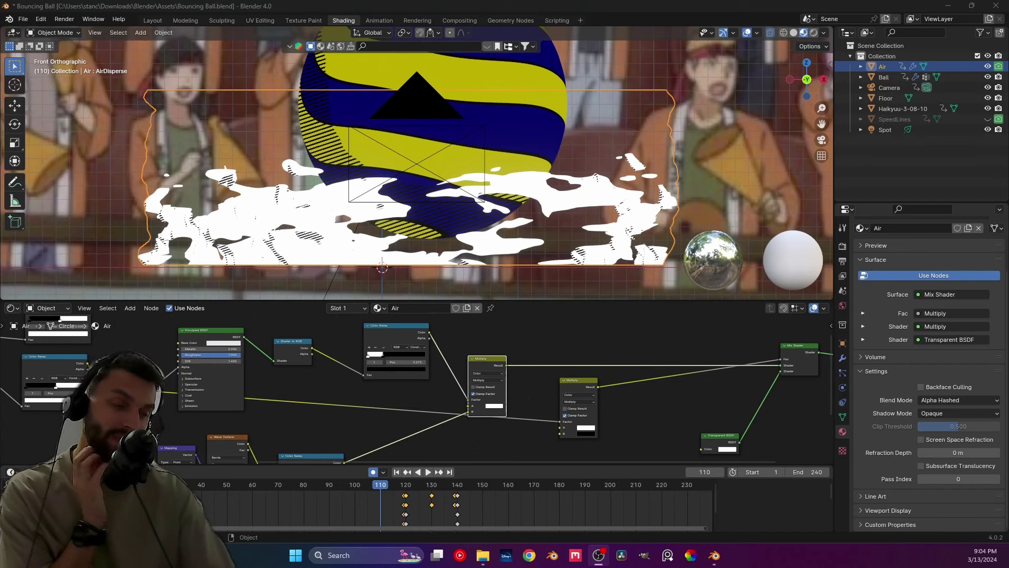
Reposition the two Multiply nodes and the Invert Color node in the Air material.
scroll(522, 358, down, 1)
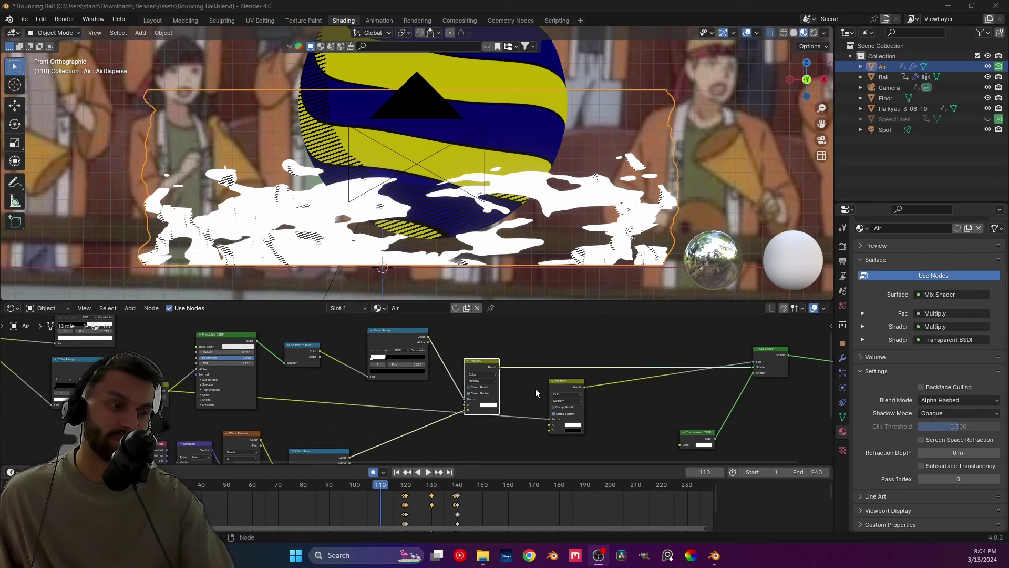
middle_drag(541, 392, 367, 382)
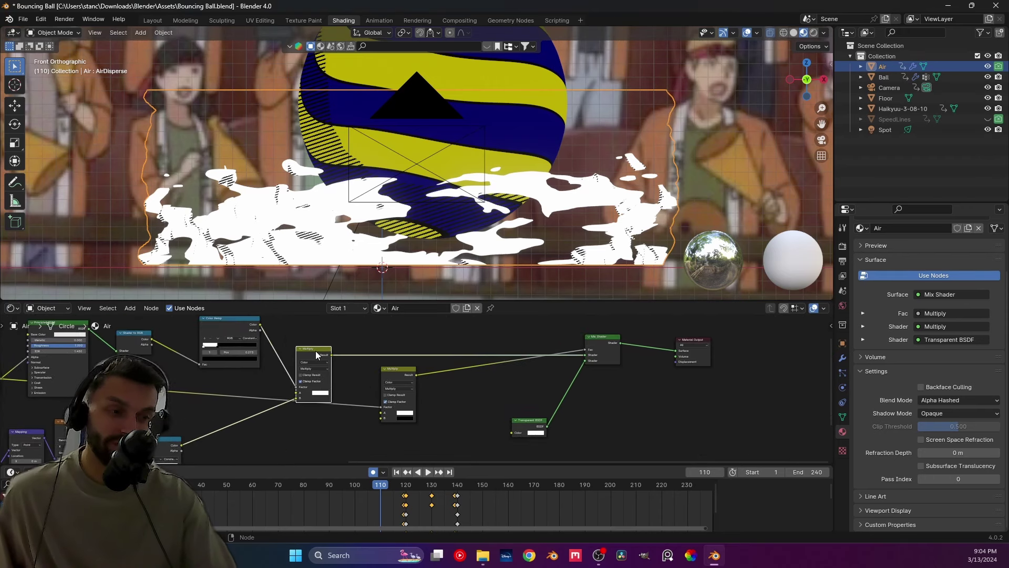
drag(316, 352, 321, 344)
middle_drag(444, 349, 327, 379)
drag(282, 398, 264, 431)
middle_drag(206, 448, 520, 432)
drag(188, 370, 204, 393)
middle_drag(192, 369, 263, 413)
Raise the Principled BSDF node and move the Color Ramp node down-right.
drag(280, 376, 282, 358)
middle_drag(311, 410, 279, 346)
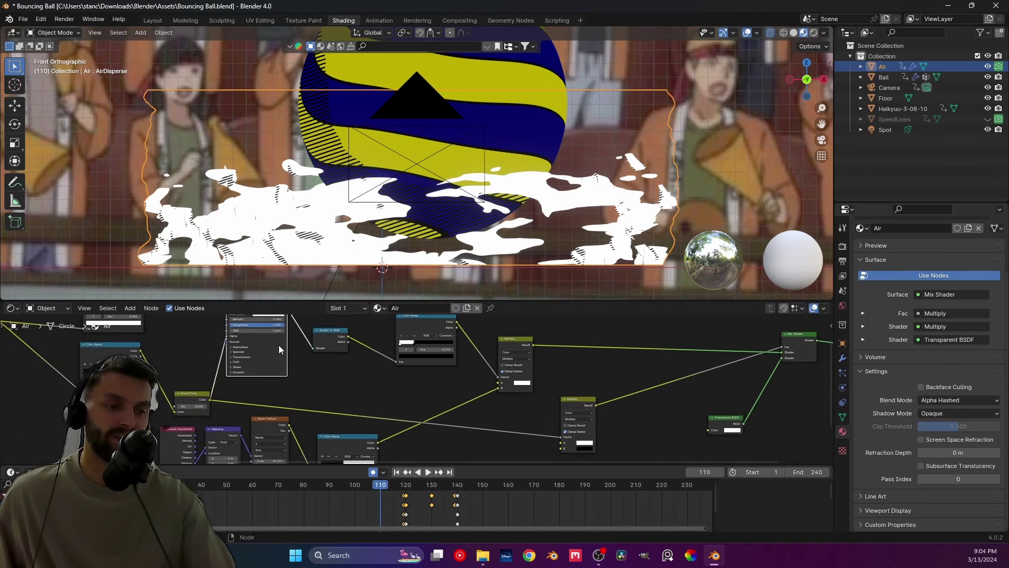
drag(121, 345, 133, 381)
middle_drag(168, 380, 331, 356)
scroll(294, 361, down, 2)
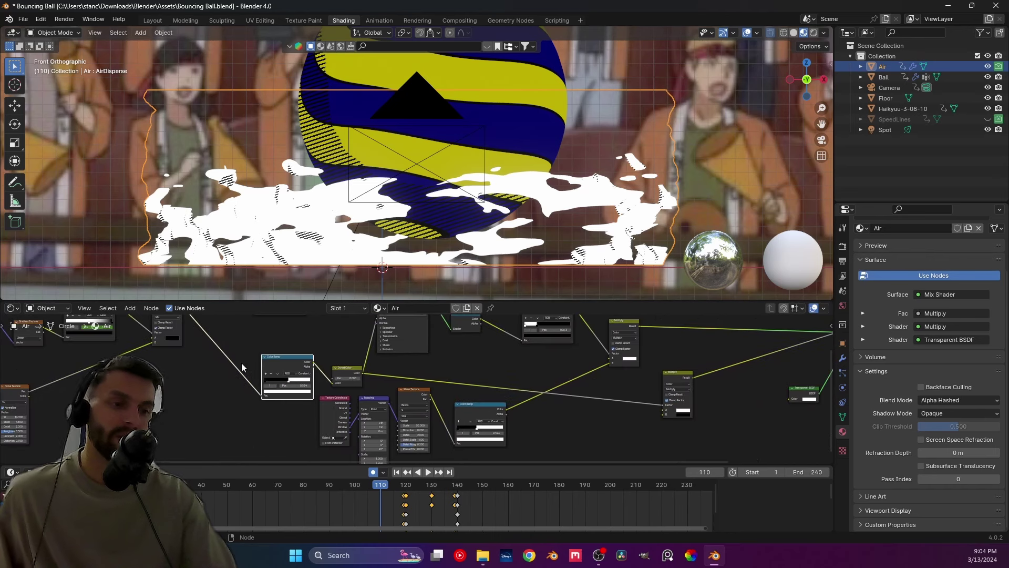
middle_drag(216, 345, 346, 388)
Preview the noise Mix node, then the Color Ramp mask, on the Air splash.
ctrl+shift+click(289, 342)
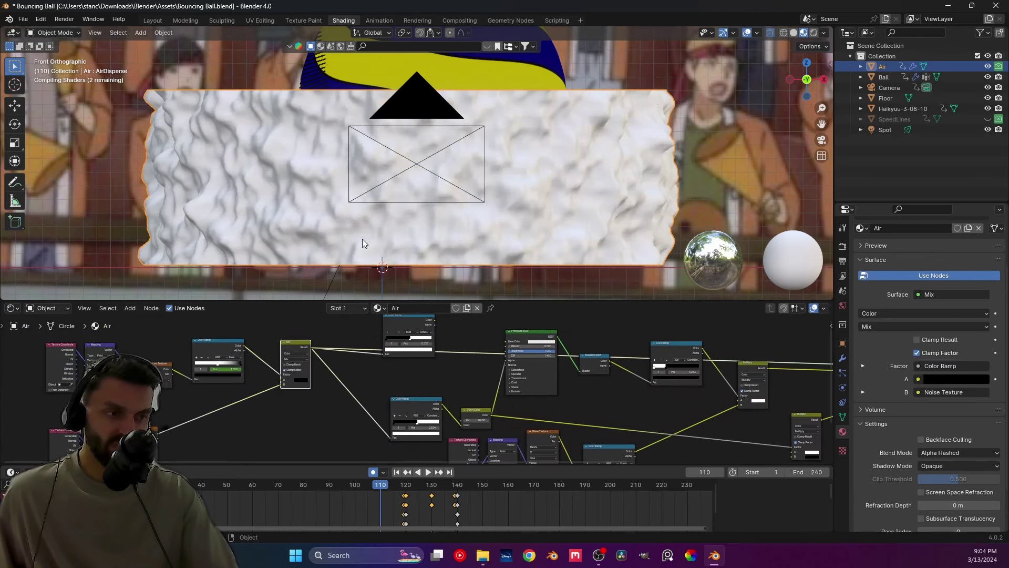
ctrl+scroll(353, 398, right, 2)
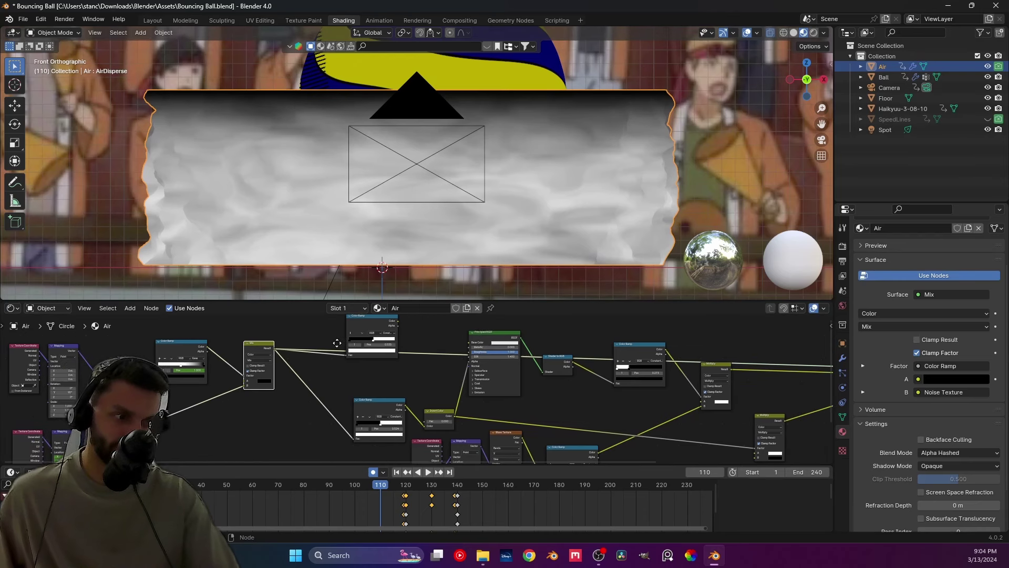
ctrl+shift+click(347, 405)
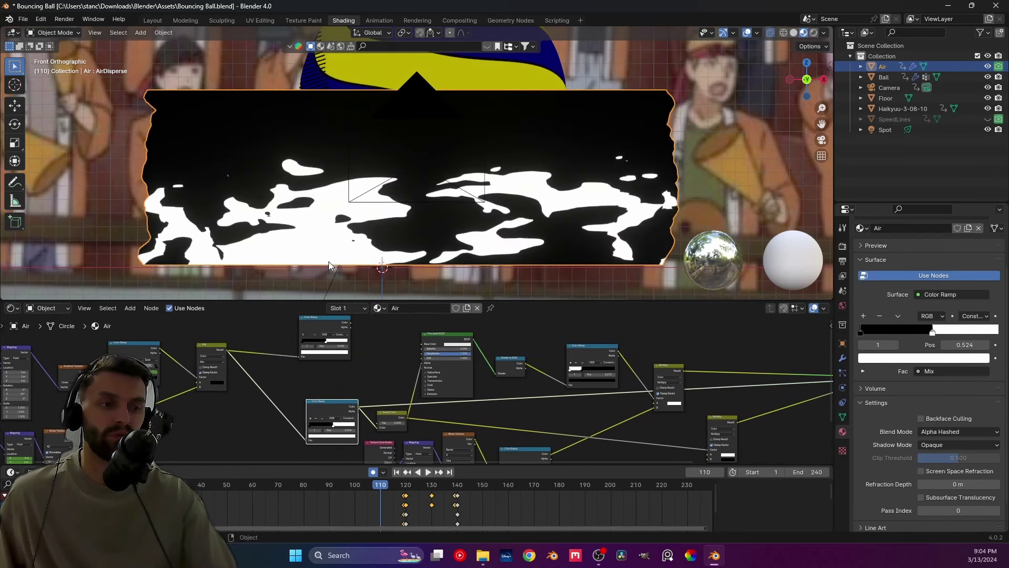
middle_drag(141, 390, 208, 366)
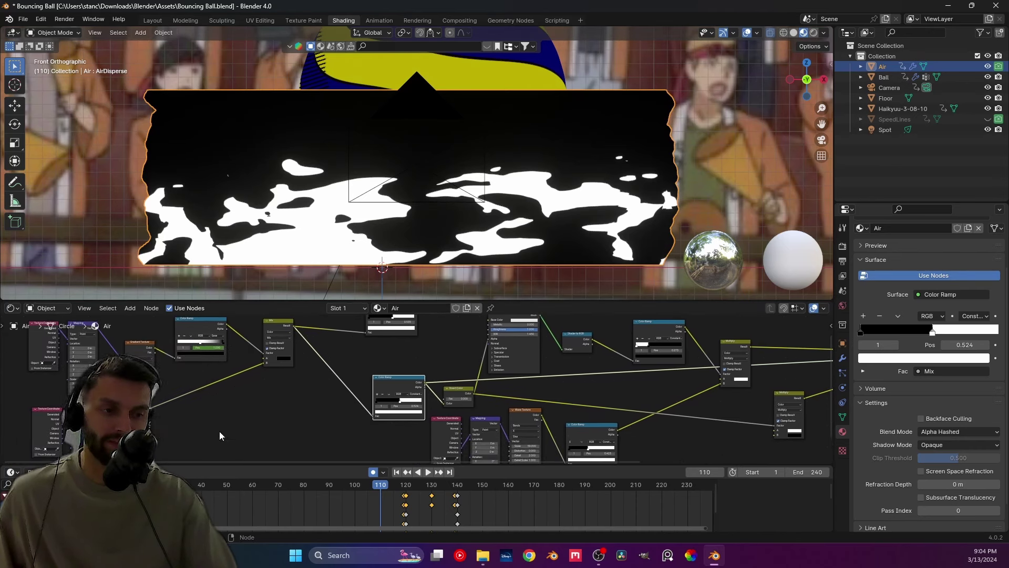
ctrl+scroll(252, 419, right, 4)
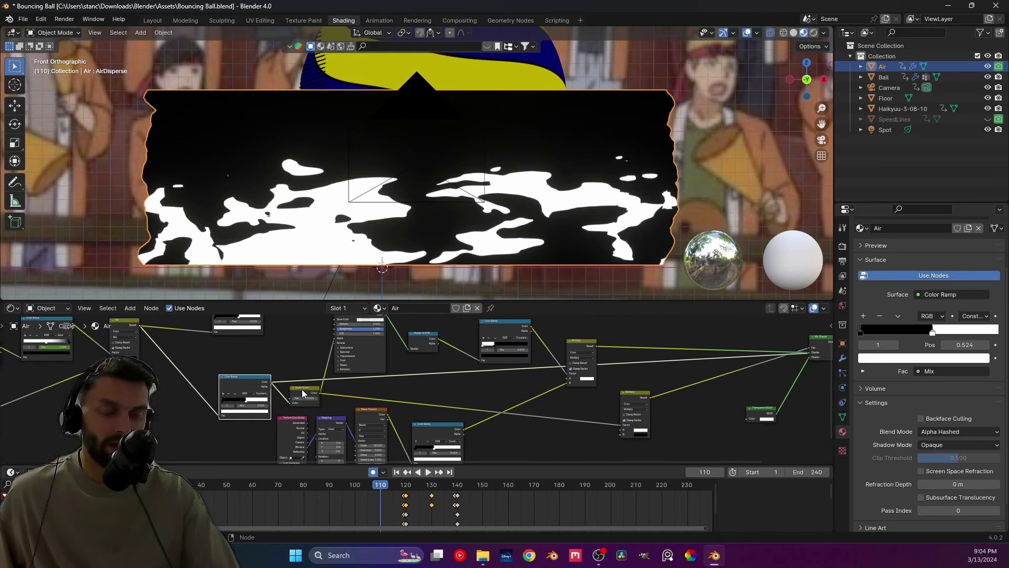
Reset the Invert Color factor to 0 and bring the Material Output into view.
key(ctrl+z)
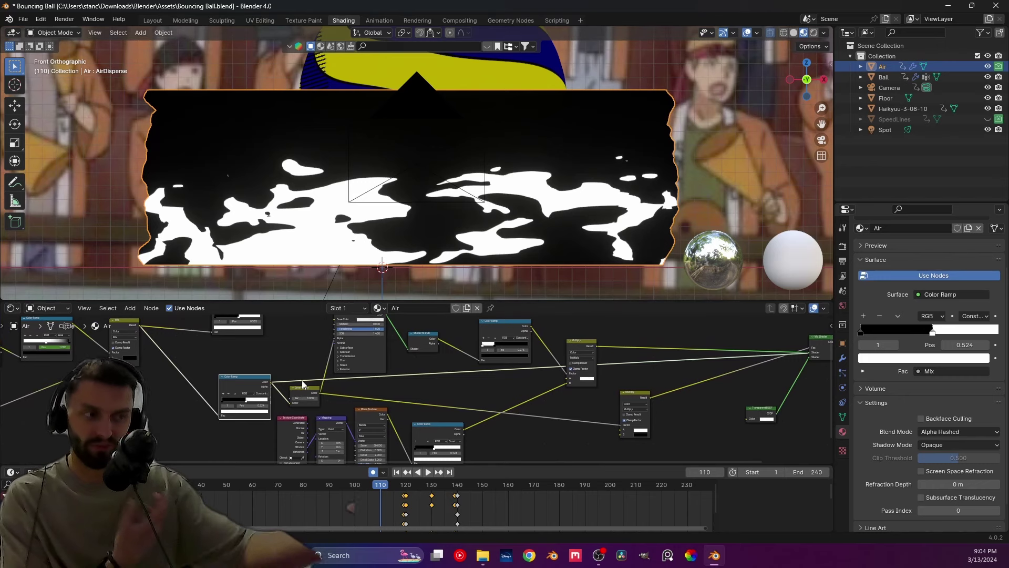
middle_drag(645, 409, 366, 368)
scroll(504, 428, up, 1)
scroll(405, 376, up, 7)
Switch the copied node's blend mode from Multiply to Mix.
click(390, 356)
click(396, 352)
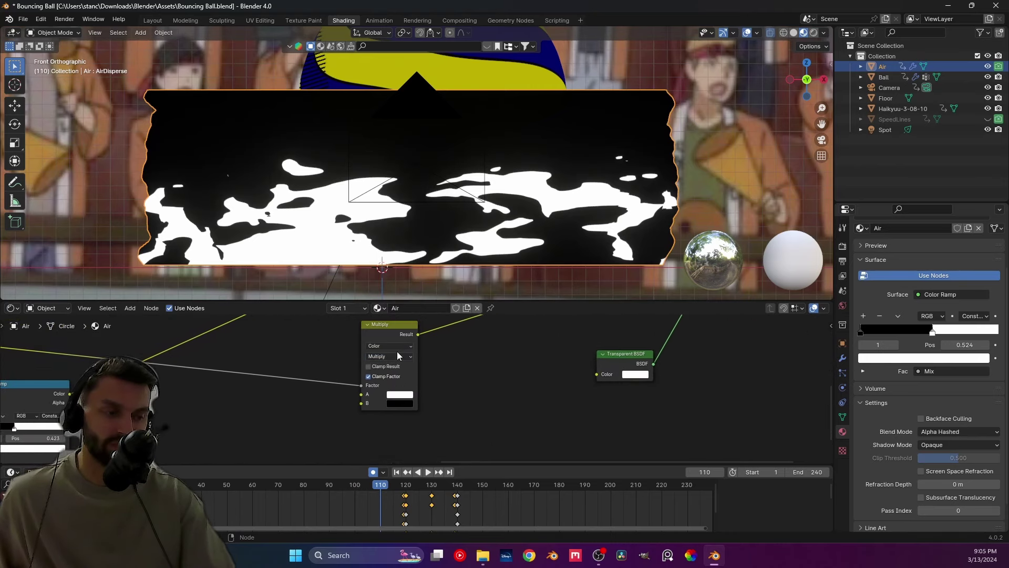
middle_drag(386, 373, 339, 380)
click(301, 376)
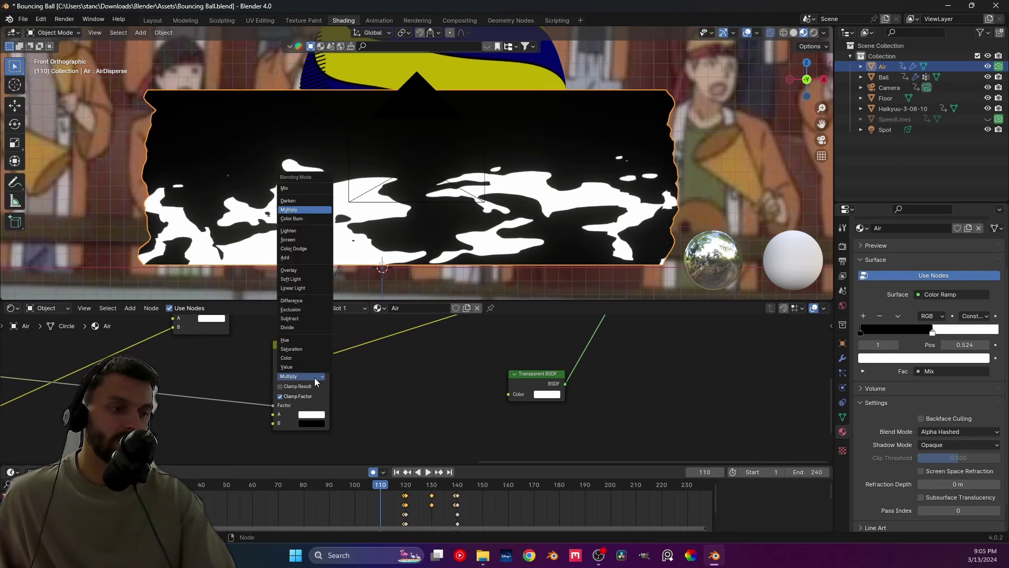
click(309, 187)
Place the Mix Shader node just before the Material Output.
middle_drag(478, 374, 382, 392)
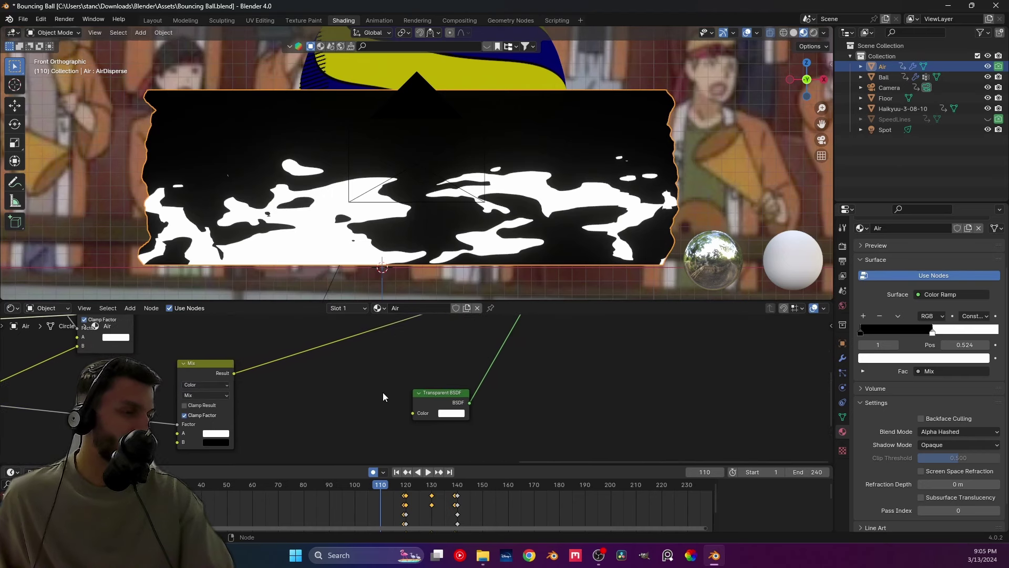
scroll(383, 392, down, 3)
scroll(495, 355, up, 1)
middle_drag(496, 355, 350, 421)
middle_drag(349, 369, 425, 359)
middle_drag(233, 431, 237, 419)
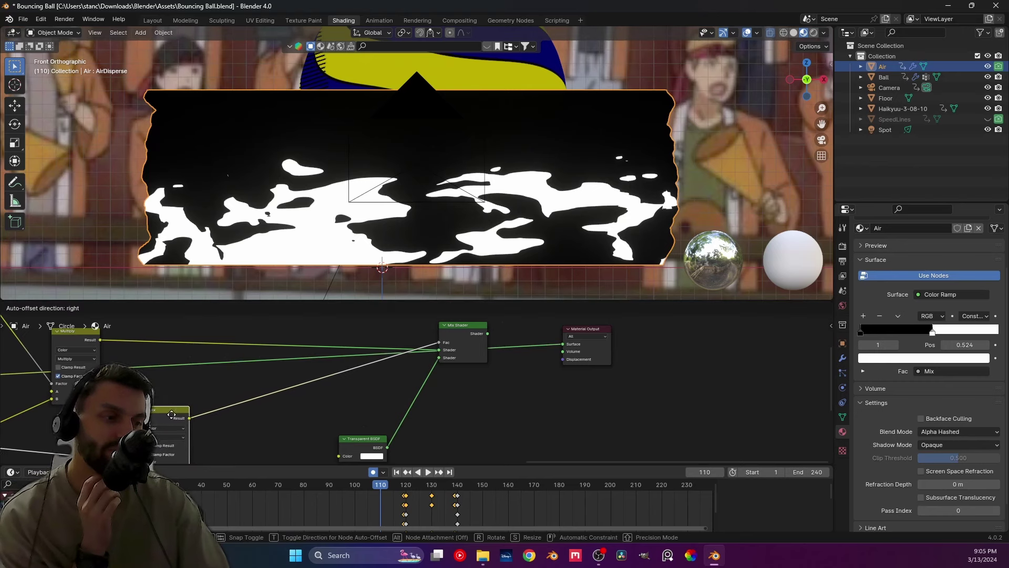
middle_drag(396, 423, 303, 419)
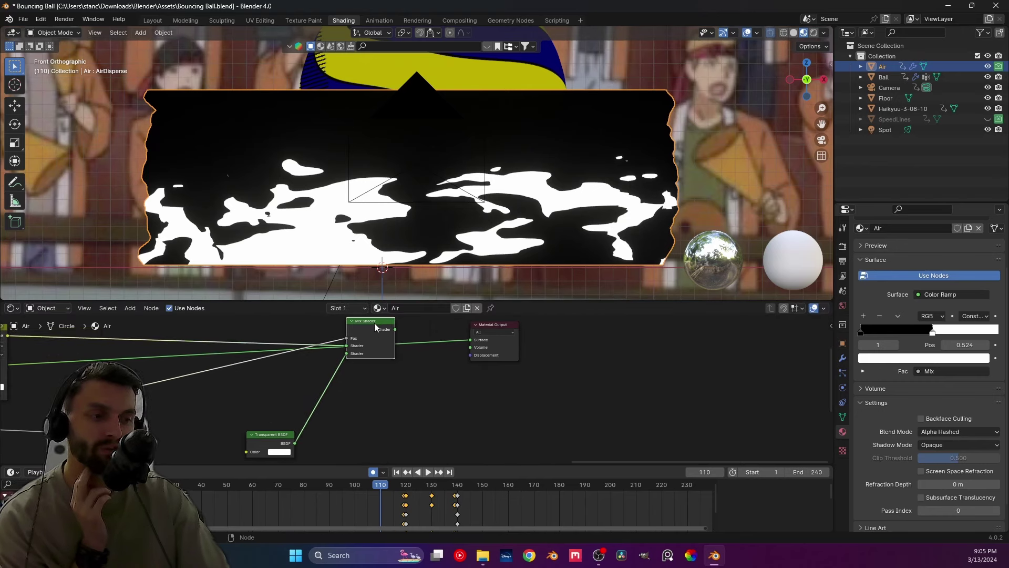
drag(374, 326, 383, 378)
middle_drag(386, 404, 410, 368)
Nudge the Transparent BSDF down-left and settle the Mix node near Invert Color.
scroll(427, 390, down, 1)
mouse_move(322, 406)
mouse_down()
mouse_move(330, 372)
mouse_move(316, 391)
mouse_move(321, 411)
mouse_up()
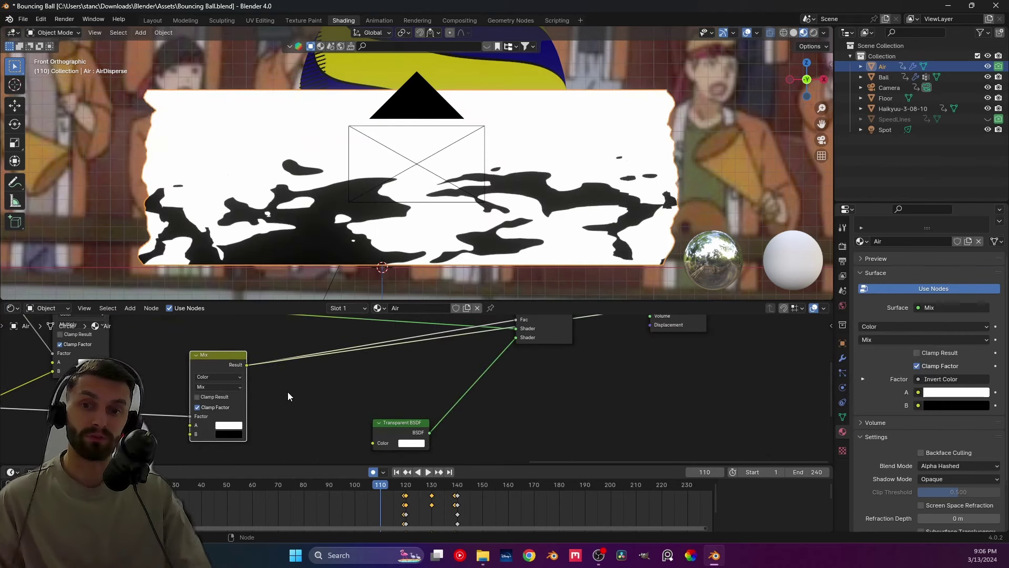
scroll(288, 396, down, 2)
middle_drag(279, 408, 521, 374)
scroll(381, 380, down, 1)
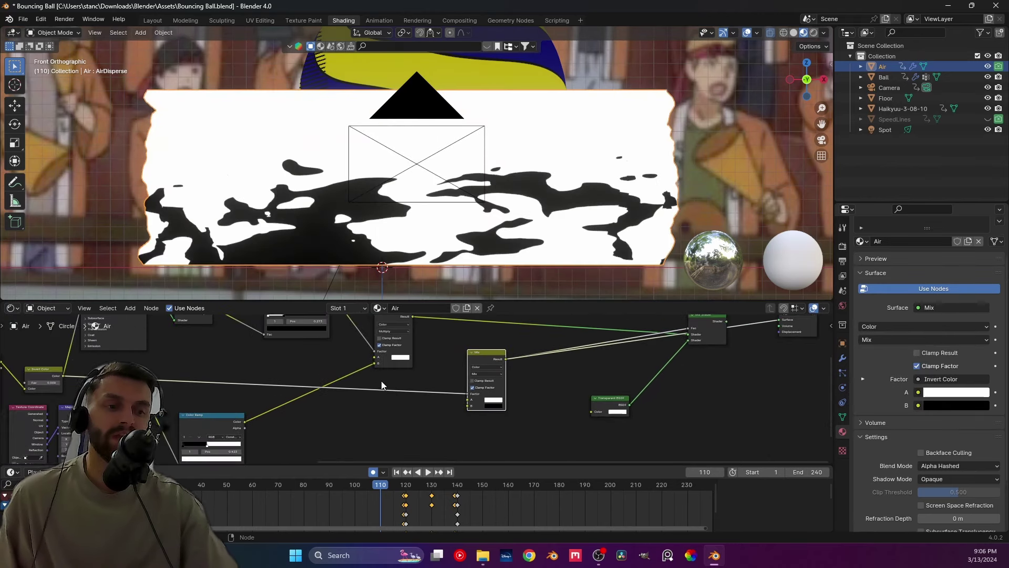
middle_drag(288, 387, 477, 390)
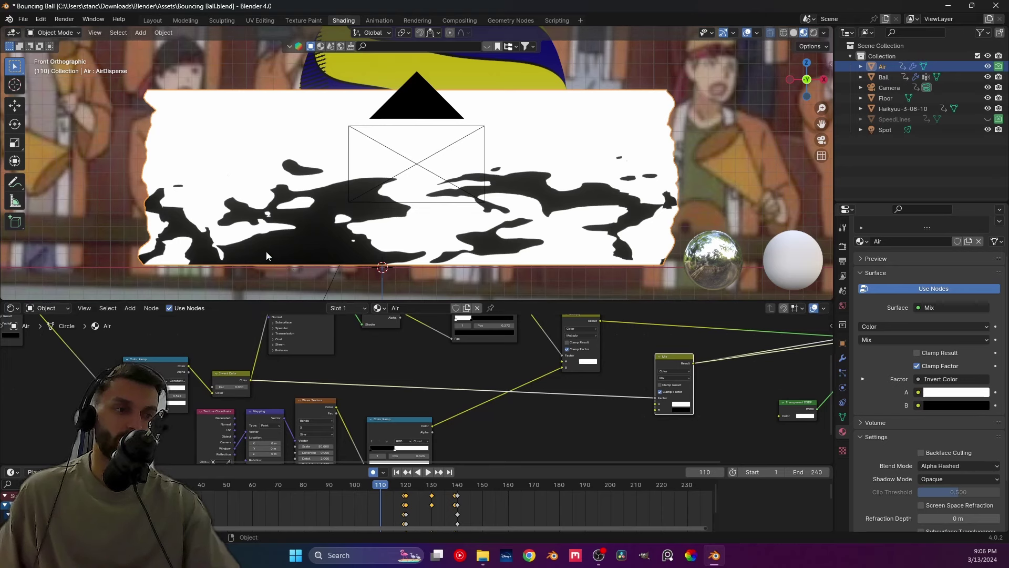
middle_drag(557, 374, 396, 372)
drag(510, 356, 493, 359)
middle_drag(547, 381, 525, 378)
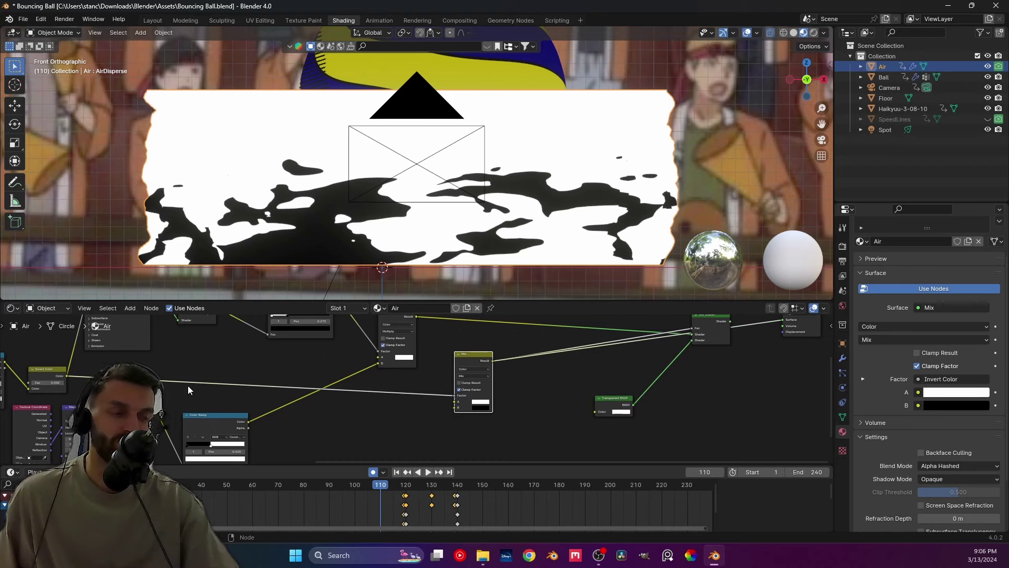
middle_drag(626, 363, 422, 383)
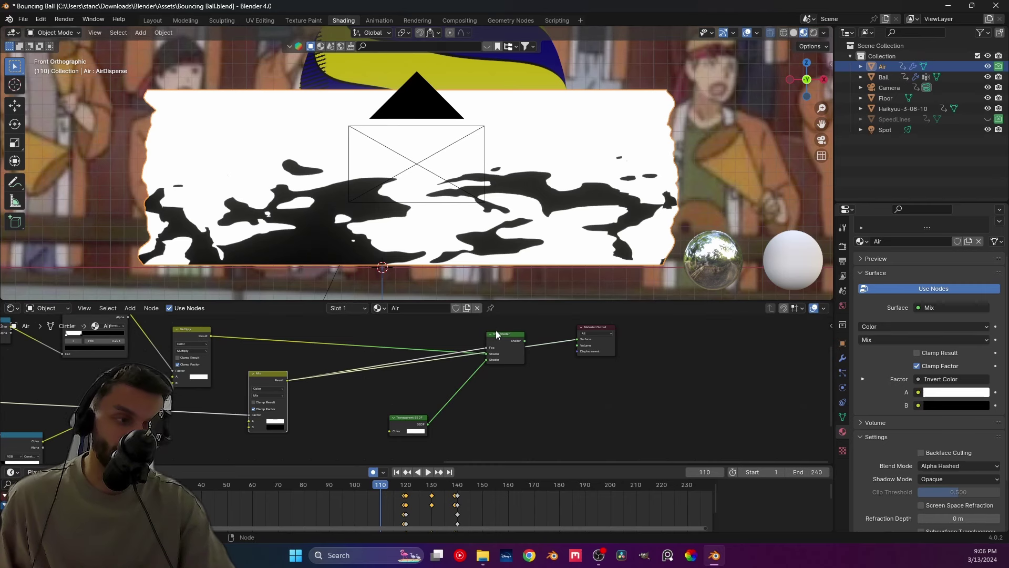
Preview the Mix Shader result so the splash shows over the ball.
ctrl+shift+click(507, 345)
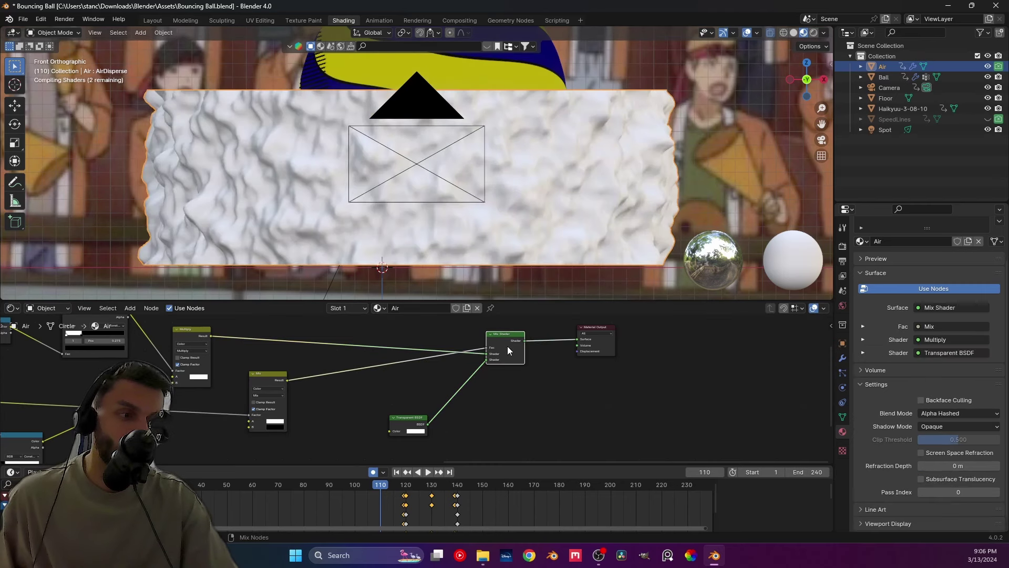
click(533, 375)
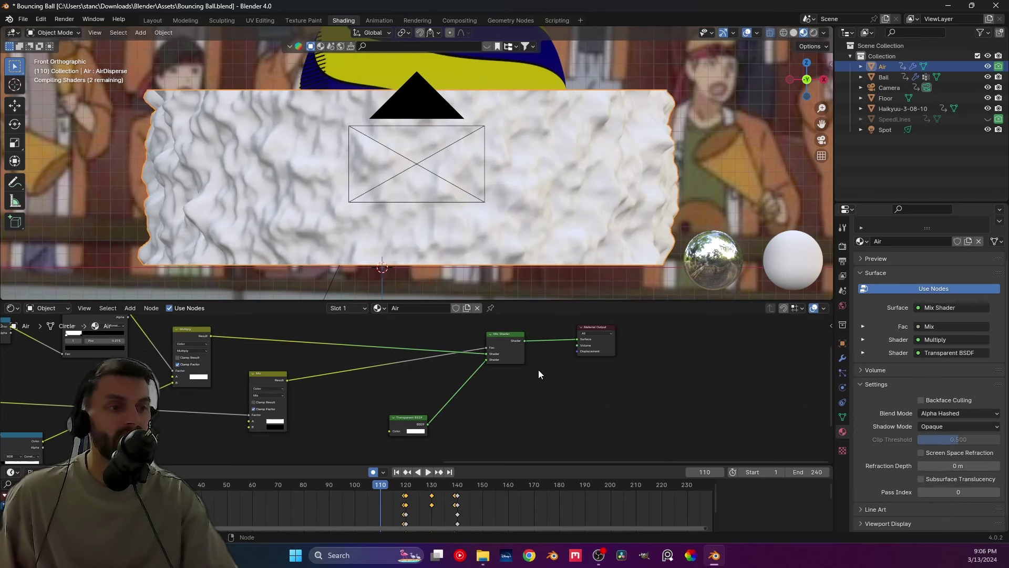
click(488, 360)
click(352, 396)
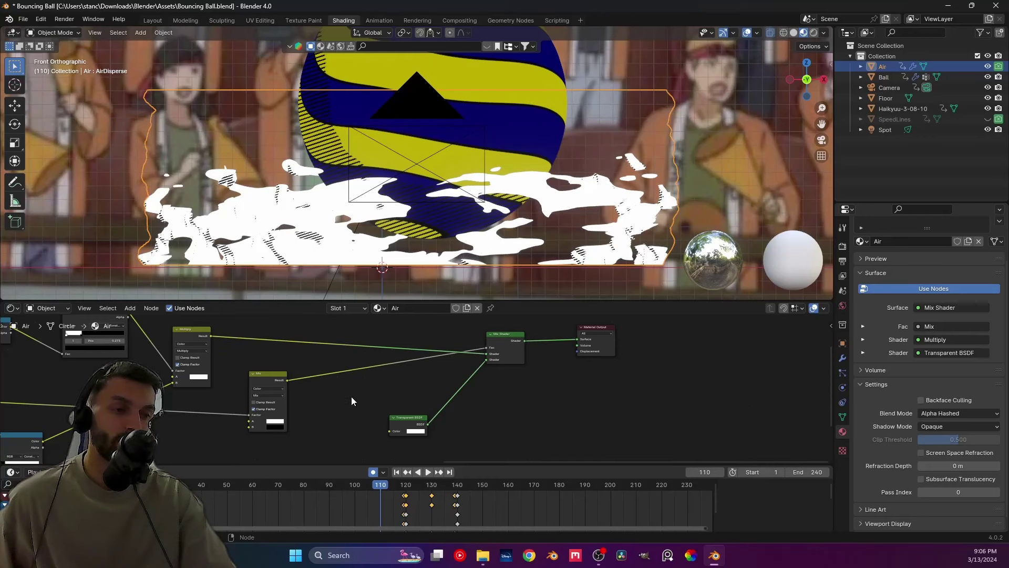
middle_drag(233, 365, 355, 371)
middle_drag(284, 359, 380, 372)
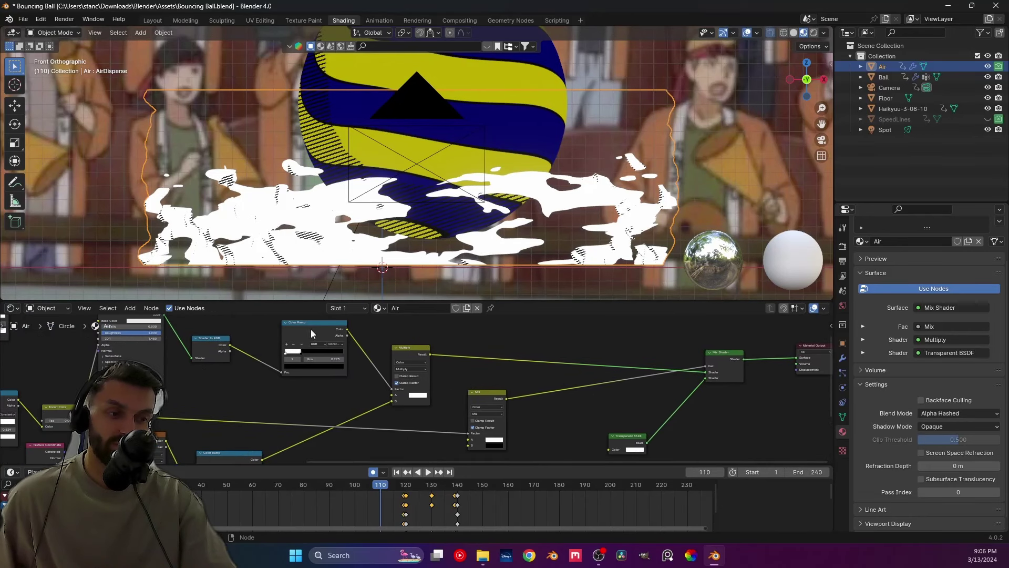
Compare by previewing the hatched Multiply output on the Air splash.
ctrl+shift+click(405, 354)
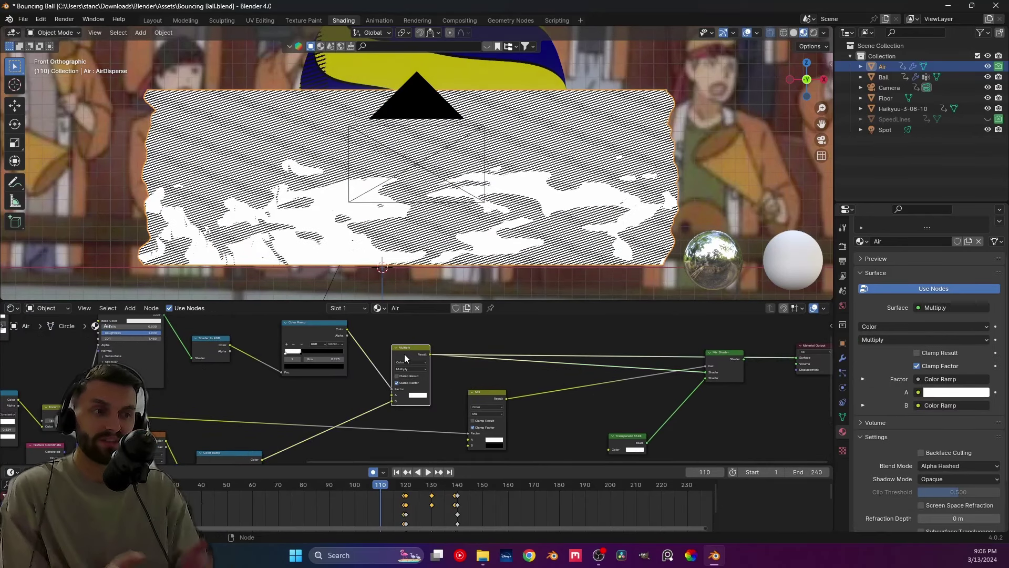
middle_drag(467, 384, 325, 390)
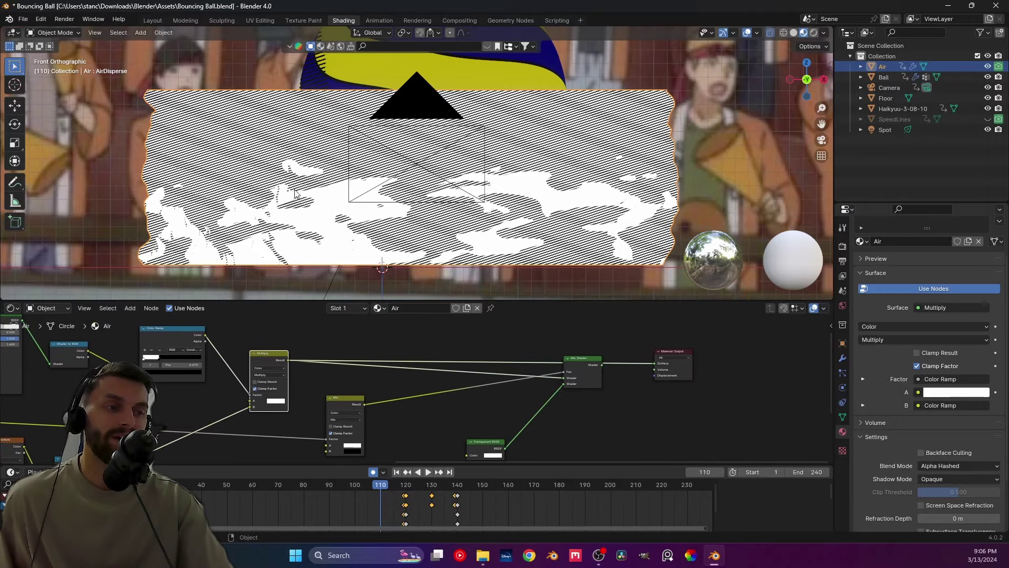
shift+middle_drag(294, 242, 334, 248)
scroll(336, 249, up, 3)
scroll(336, 249, down, 4)
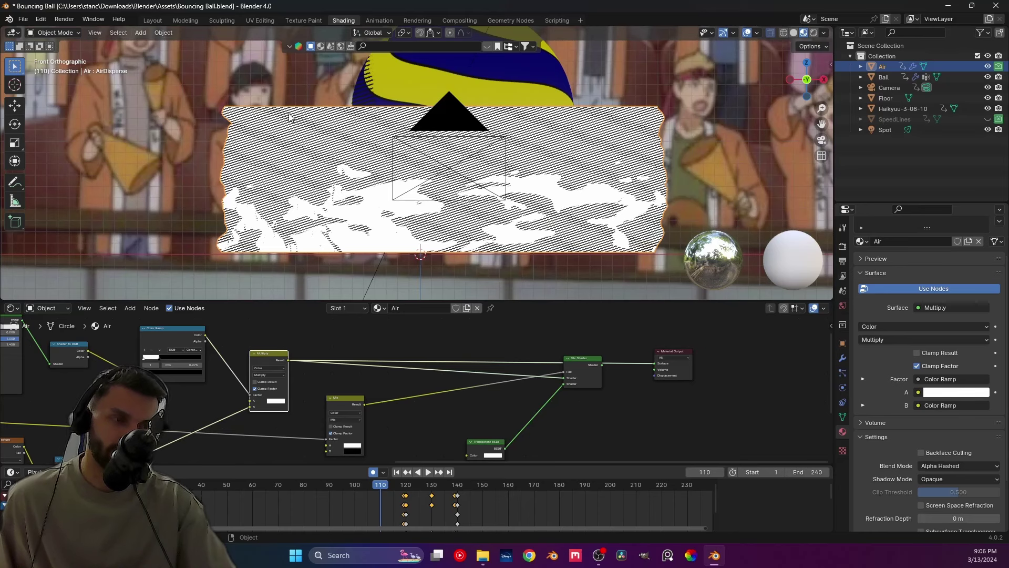
Reconnect the Mix Shader to the Material Output and shift the Color Ramp up-left.
ctrl+shift+click(582, 382)
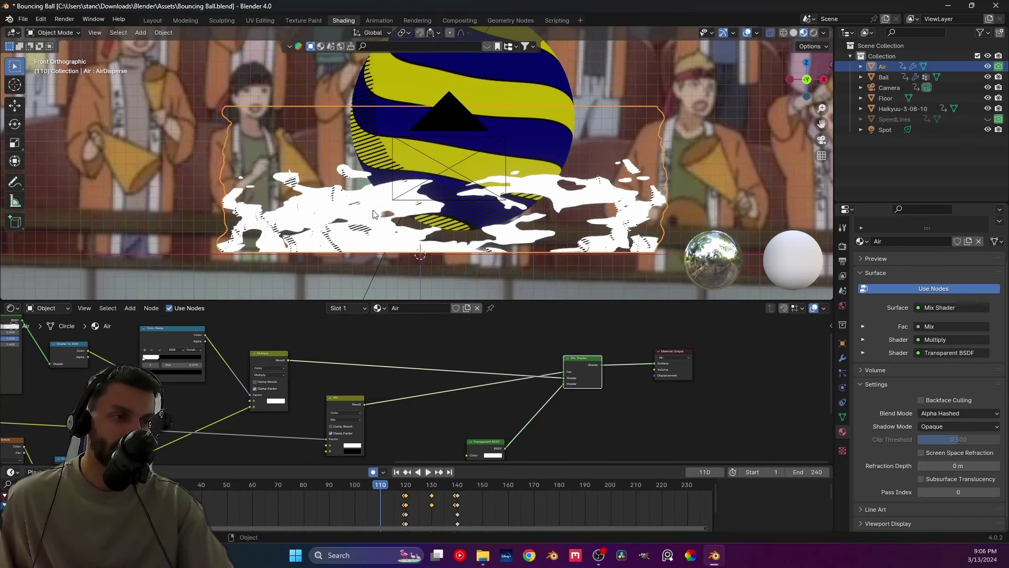
scroll(295, 220, up, 3)
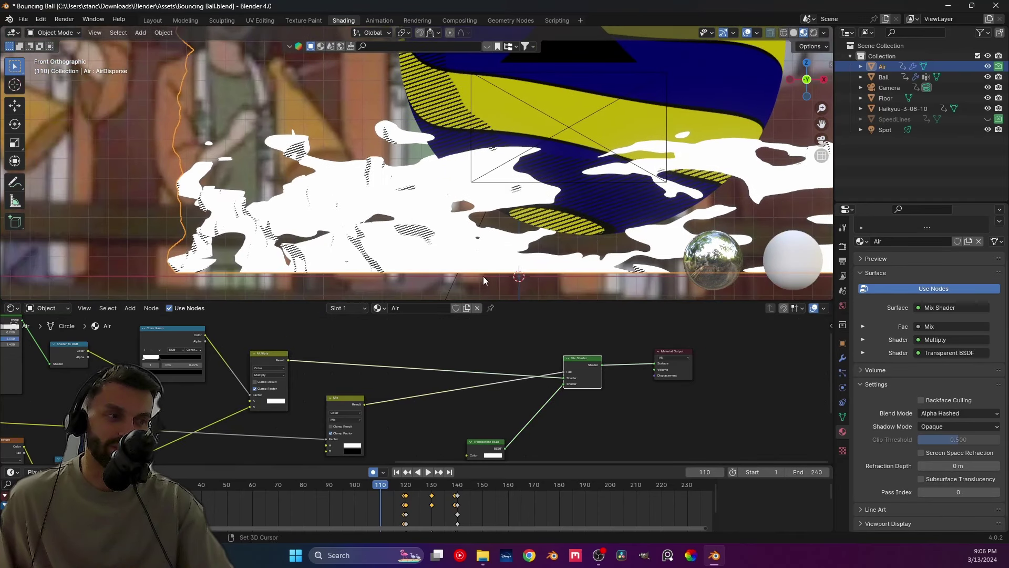
shift+middle_drag(484, 276, 428, 276)
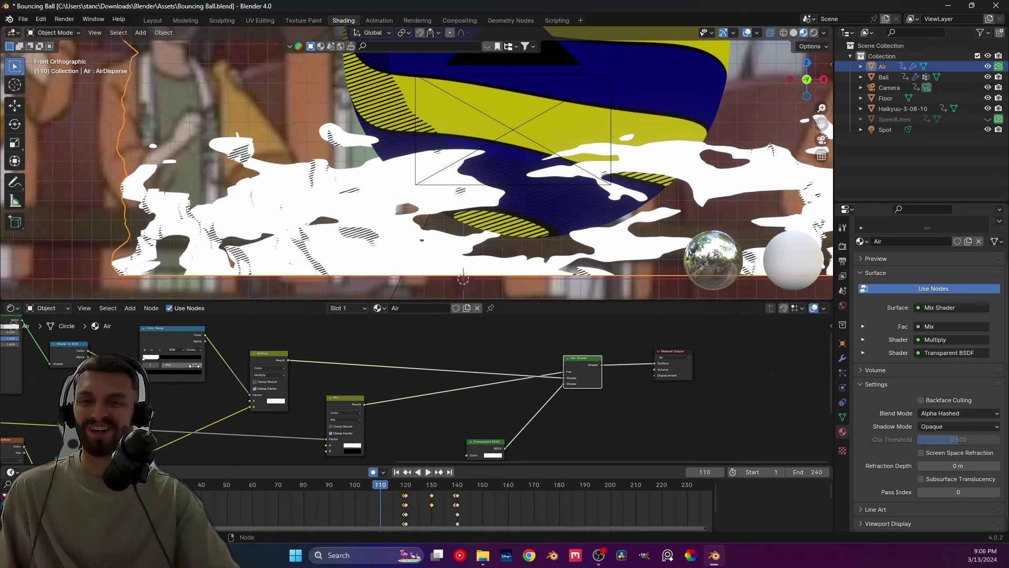
middle_drag(194, 365, 380, 383)
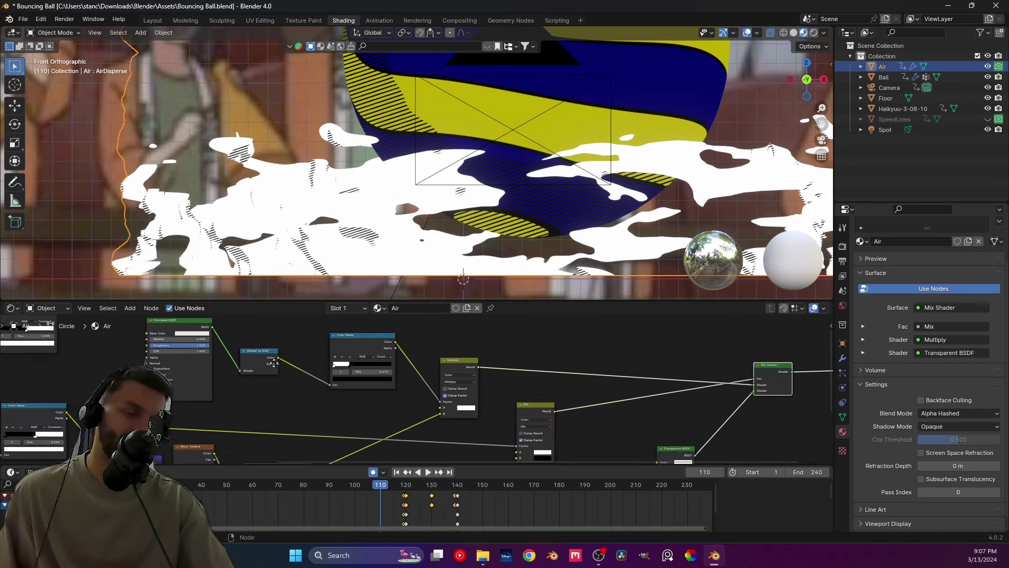
middle_drag(623, 366, 424, 352)
middle_drag(263, 339, 504, 380)
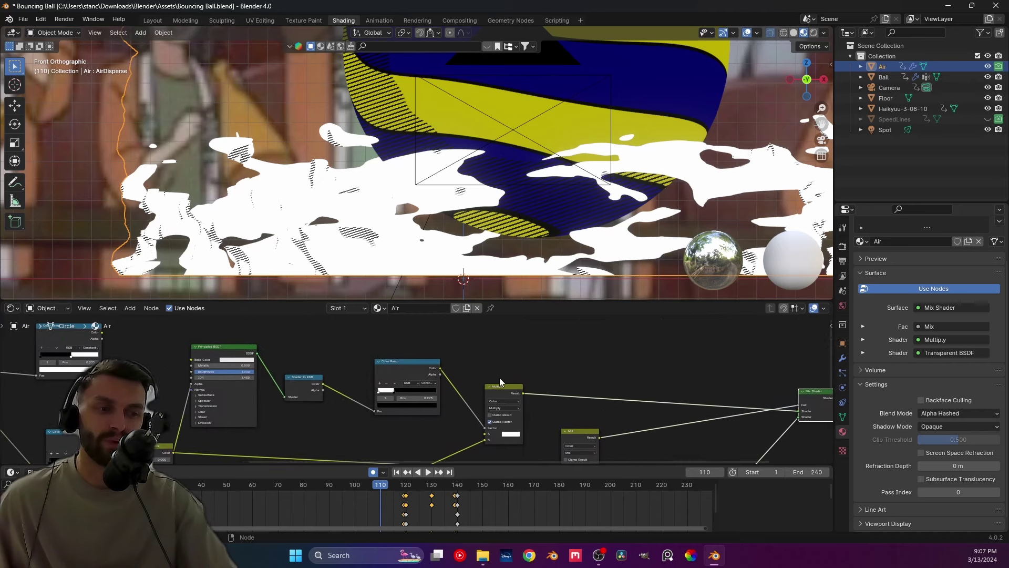
drag(418, 367, 414, 355)
scroll(415, 277, down, 2)
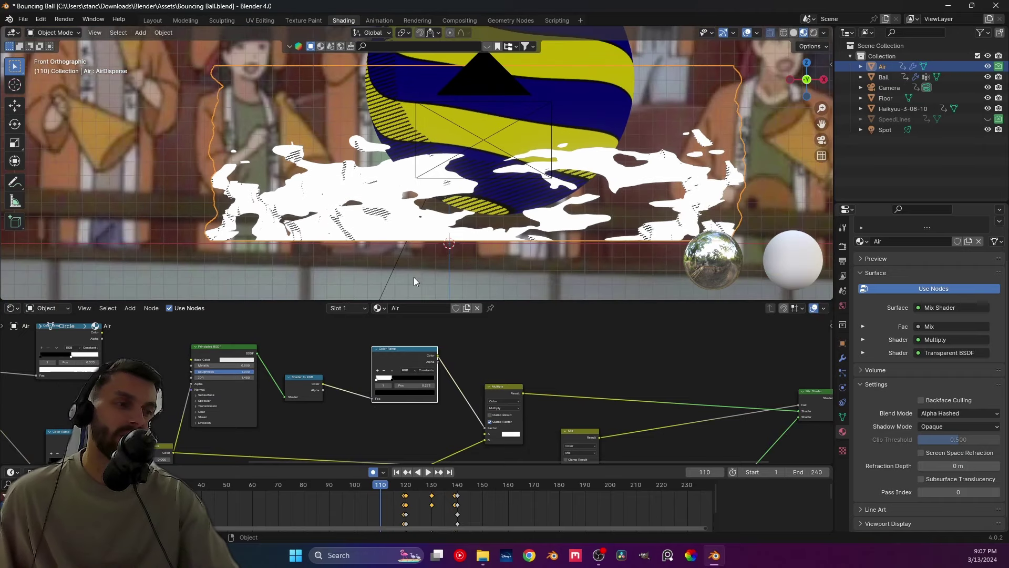
scroll(420, 240, down, 3)
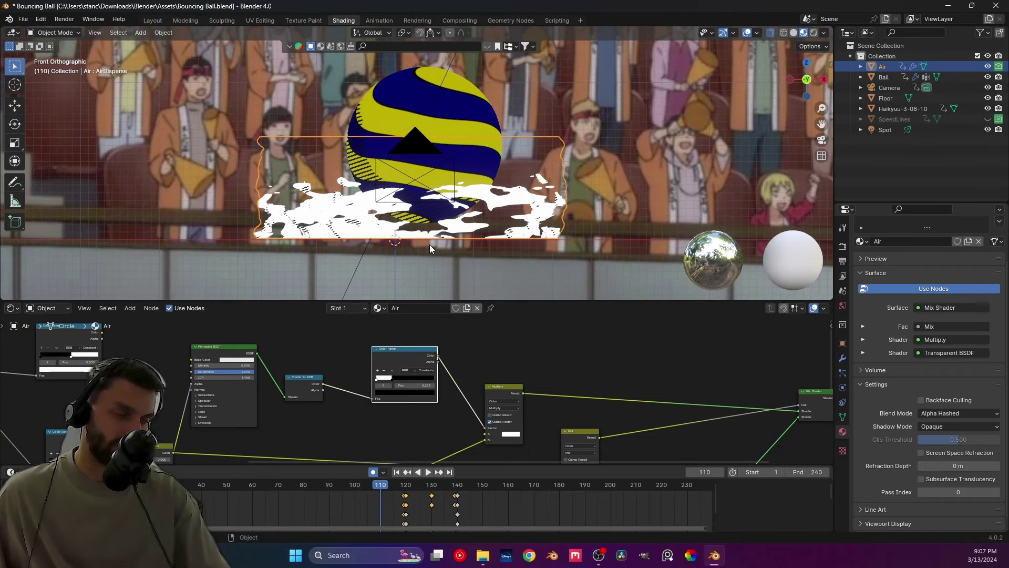
Deselect Air, then play the animation through the scene camera, stopping near frame 204.
key(KP_0)
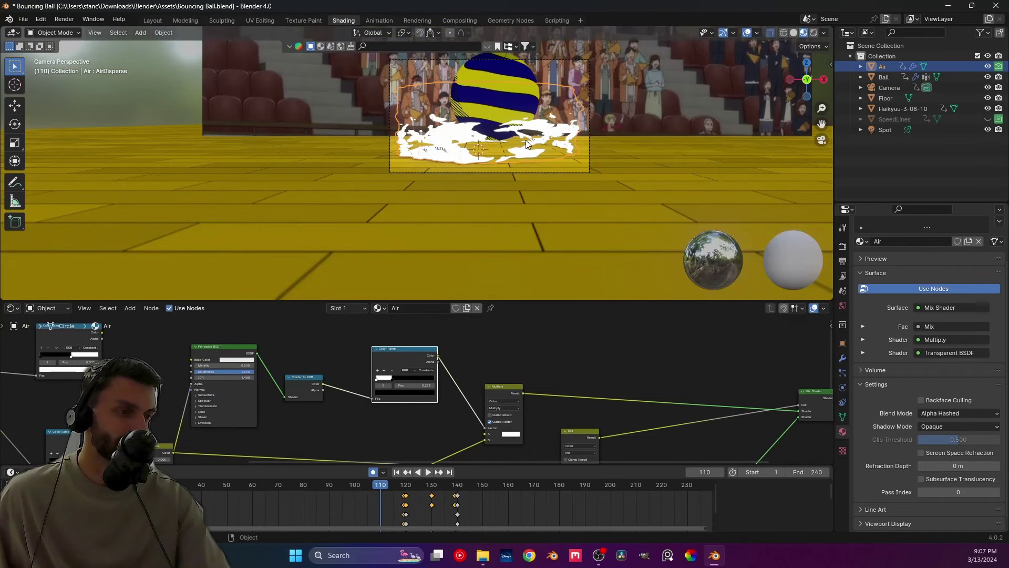
shift+middle_drag(526, 139, 395, 198)
key(alt+a)
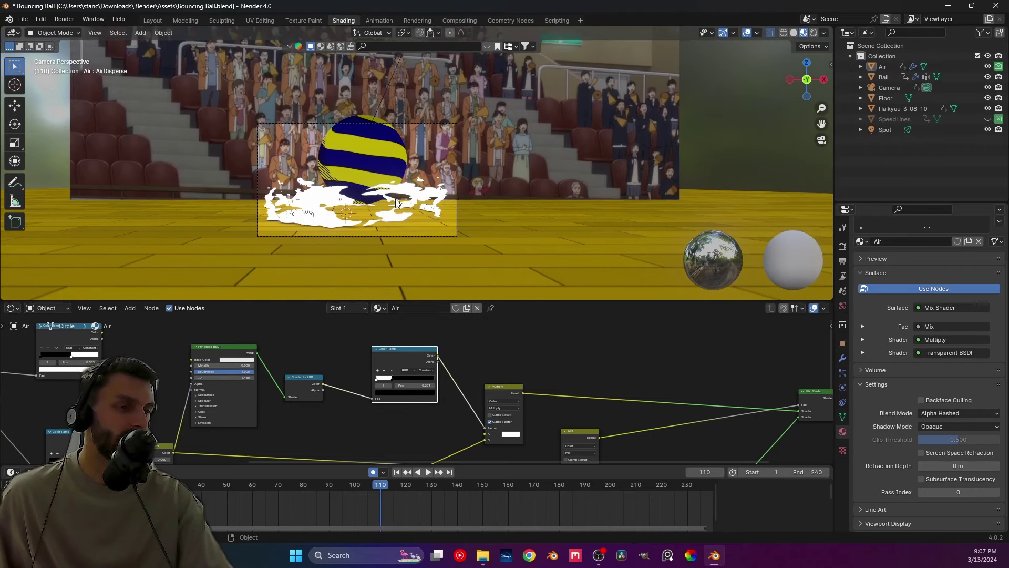
scroll(396, 199, up, 3)
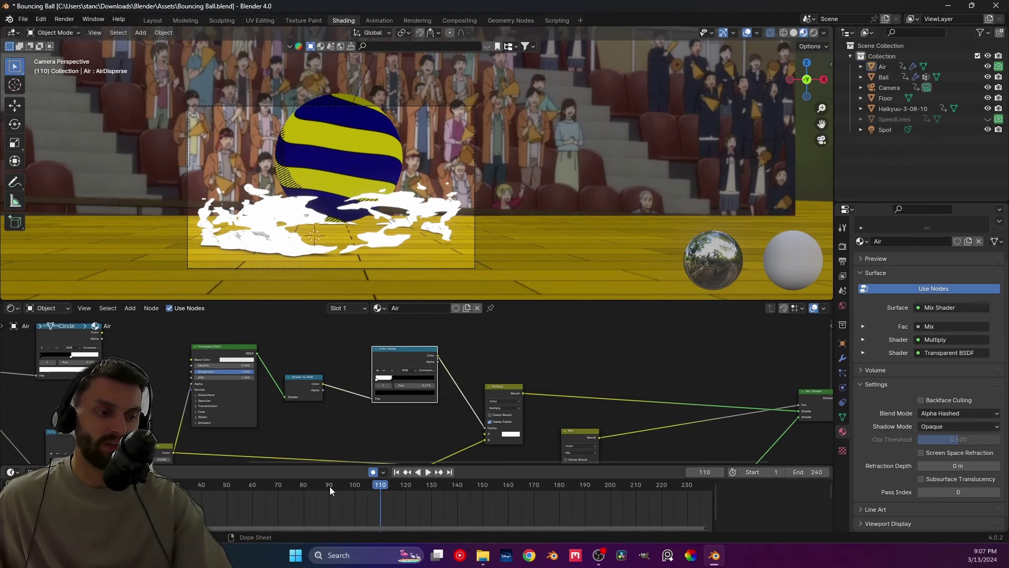
key(space)
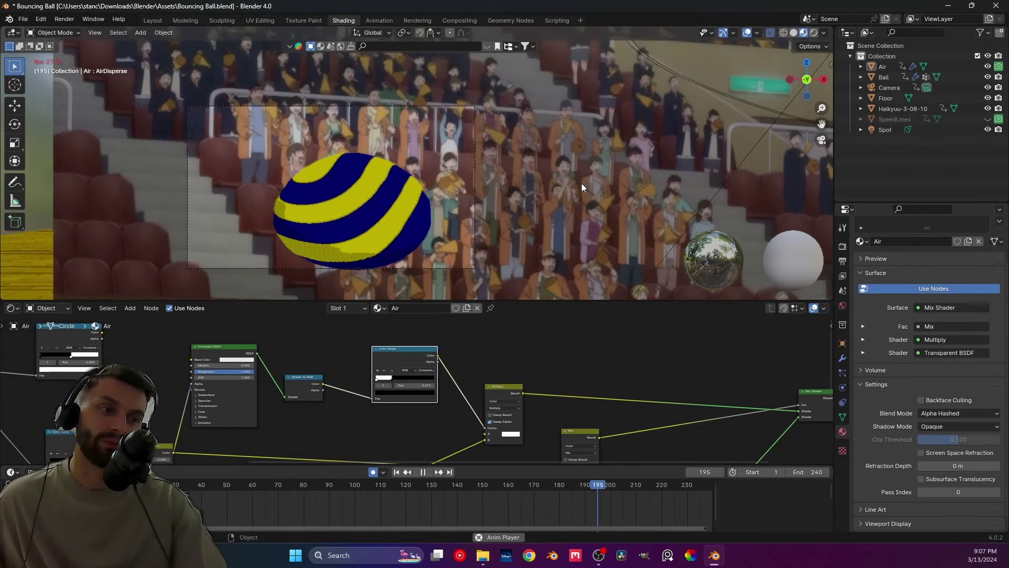
key(space)
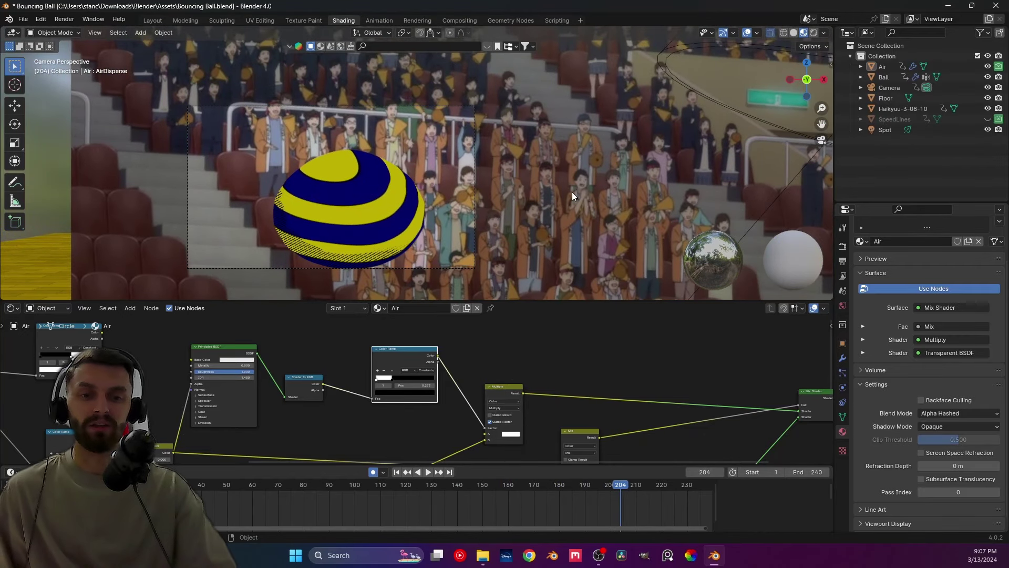